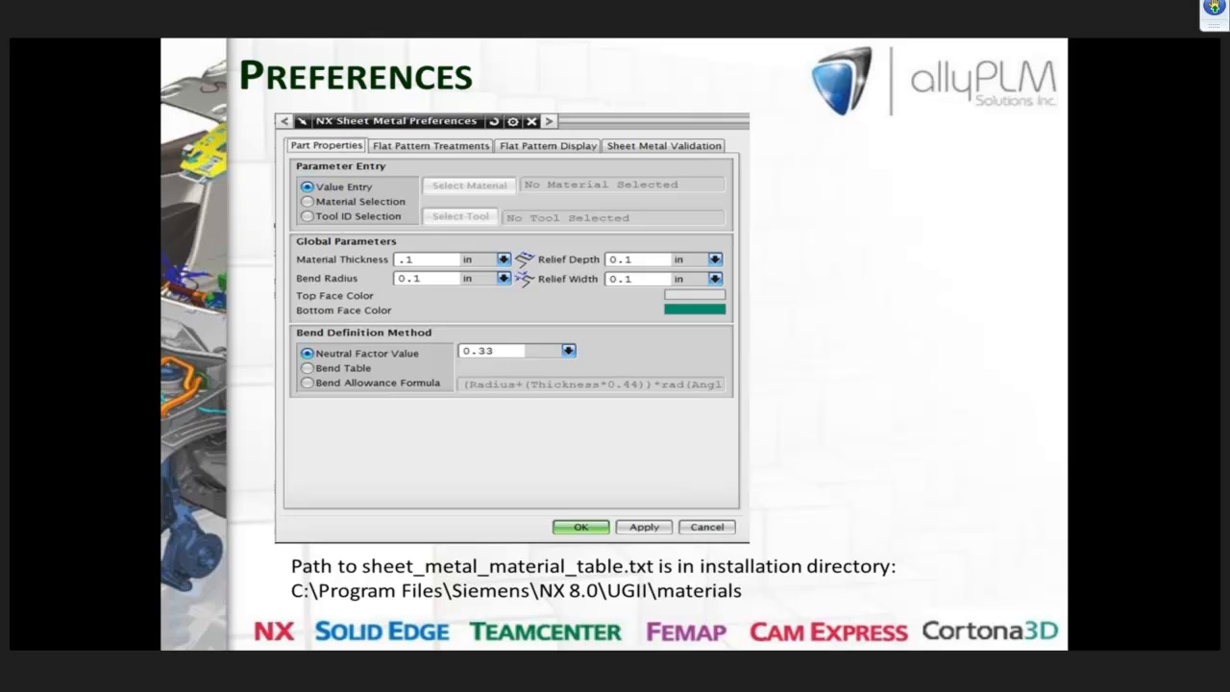
key(Right)
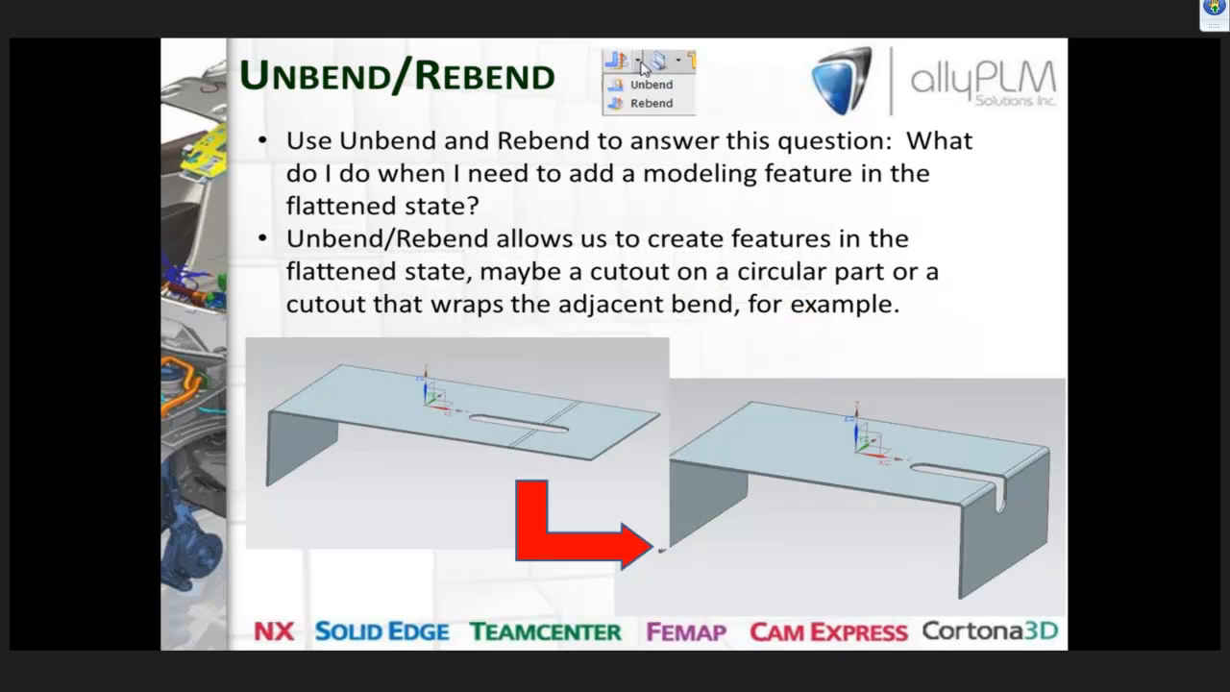
Switch to NX and create a new part from the NX Sheet Metal template in inches, named sheet_metal_model1.prt
key(alt+Tab)
key(alt+Tab)
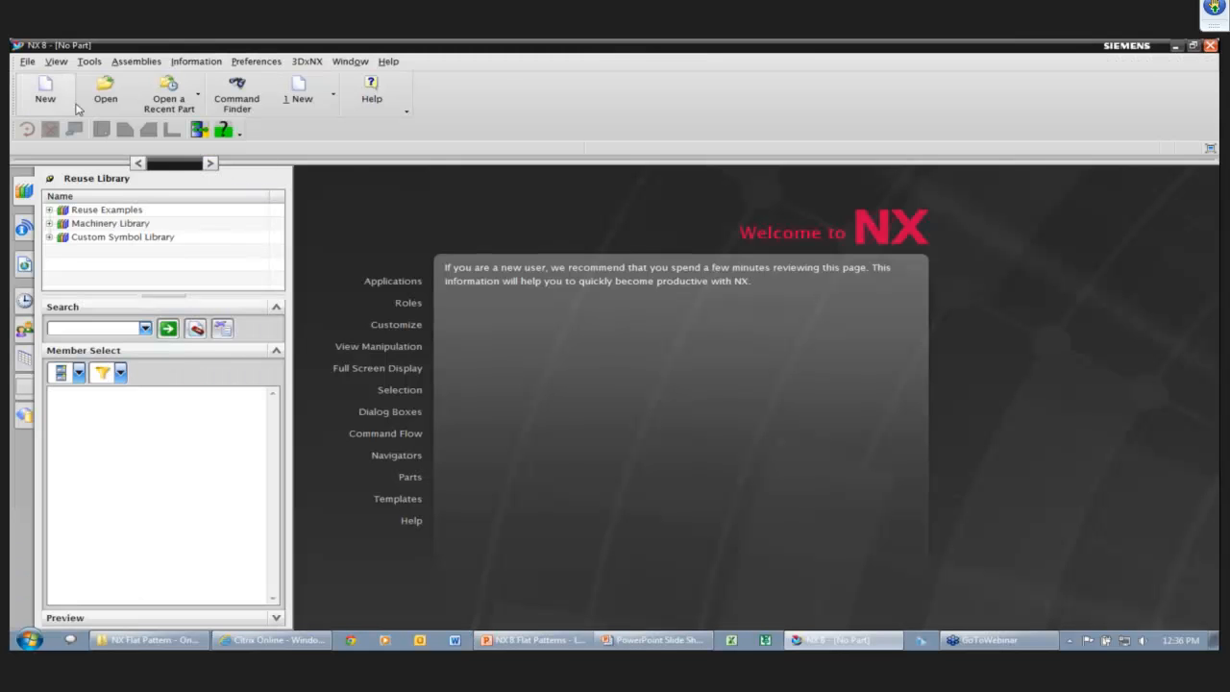
click(46, 91)
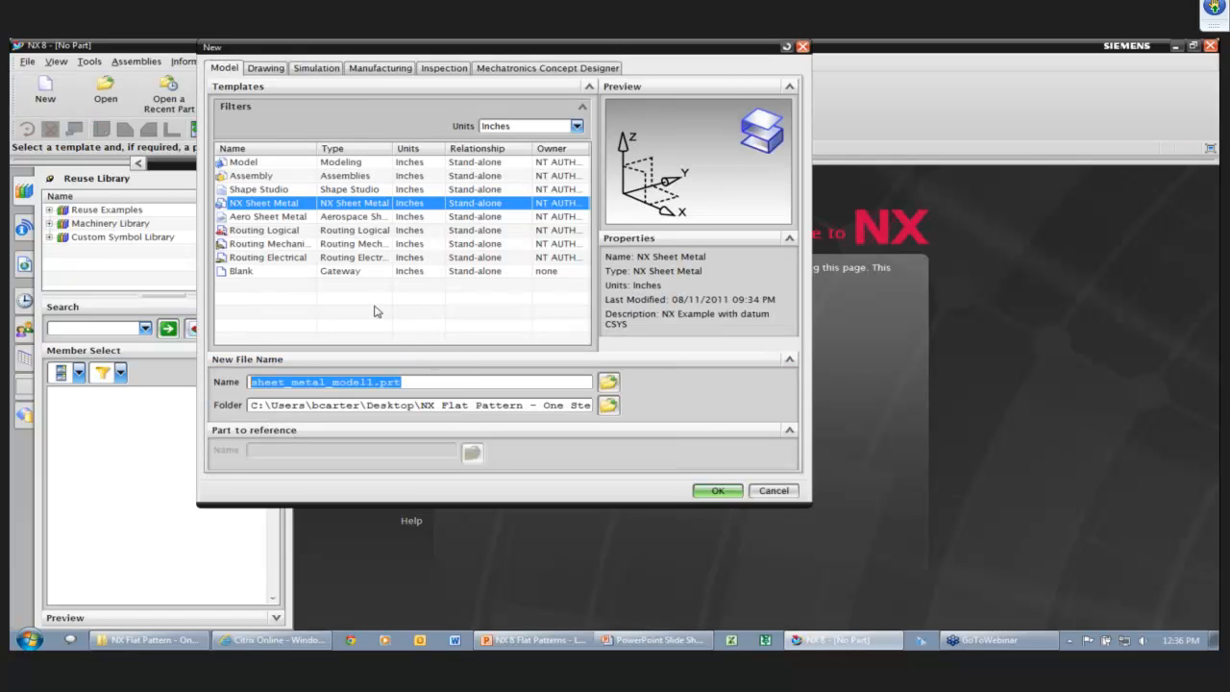
click(731, 491)
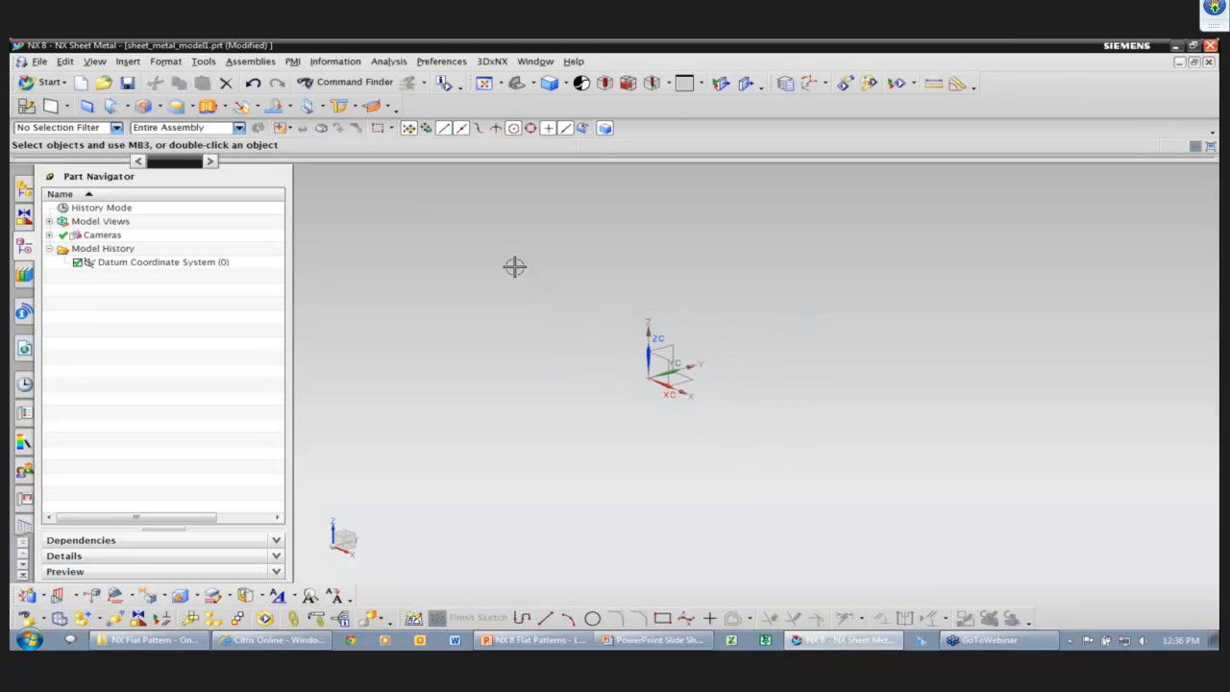
Open the NX Sheet Metal preferences and examine the standard values of Aluminum_6061 under Material Selection without applying them
click(447, 61)
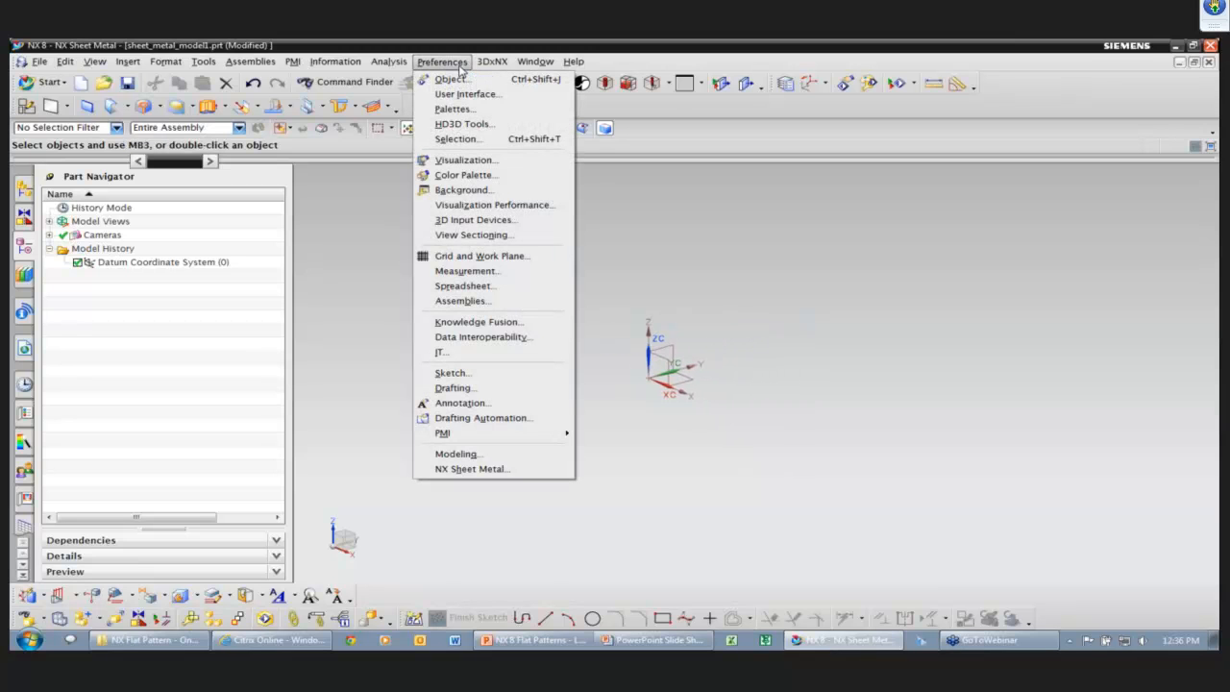
click(493, 469)
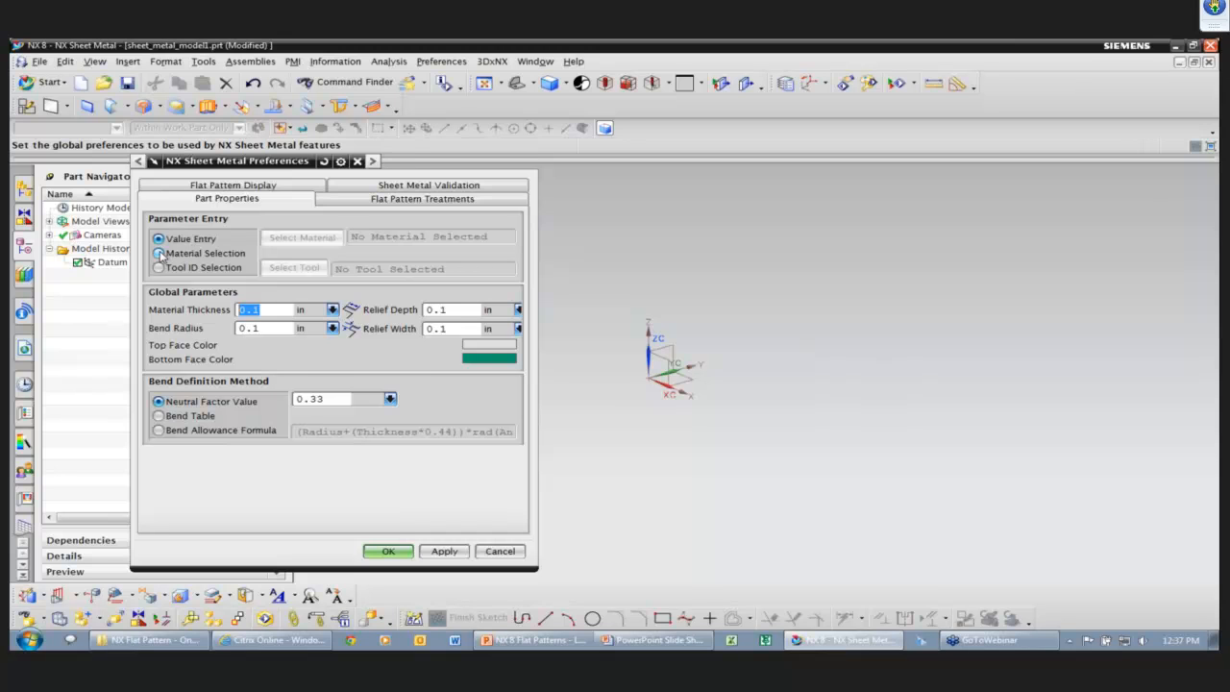
click(160, 254)
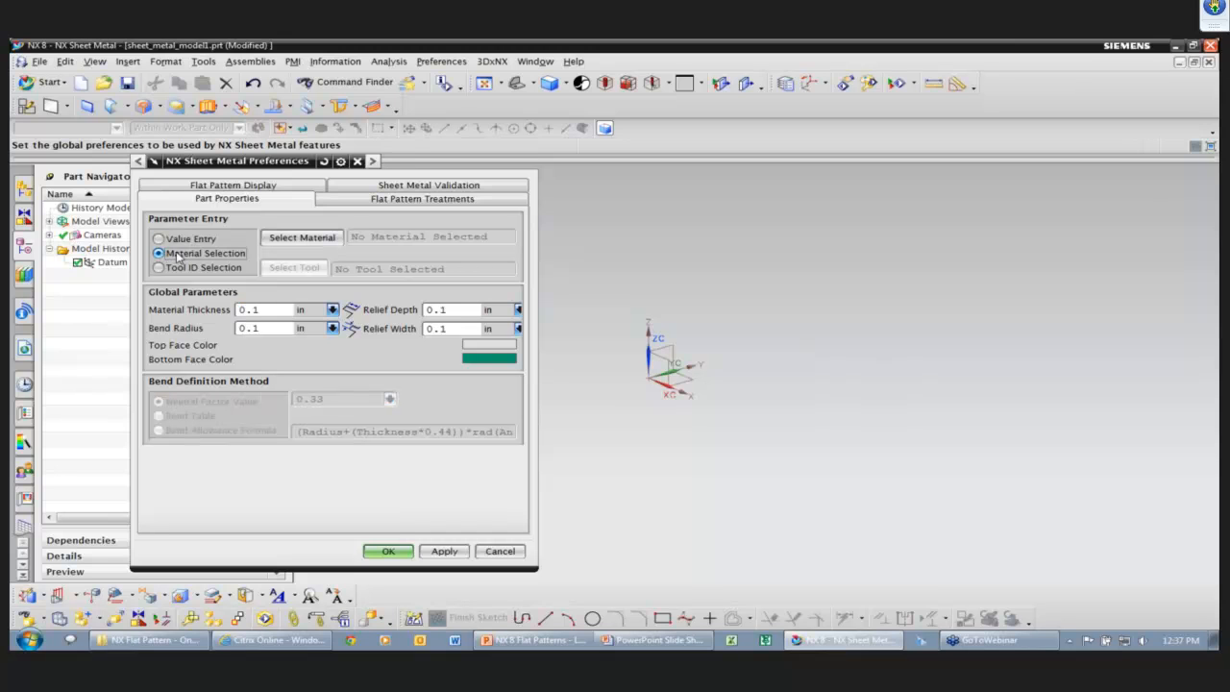
click(288, 238)
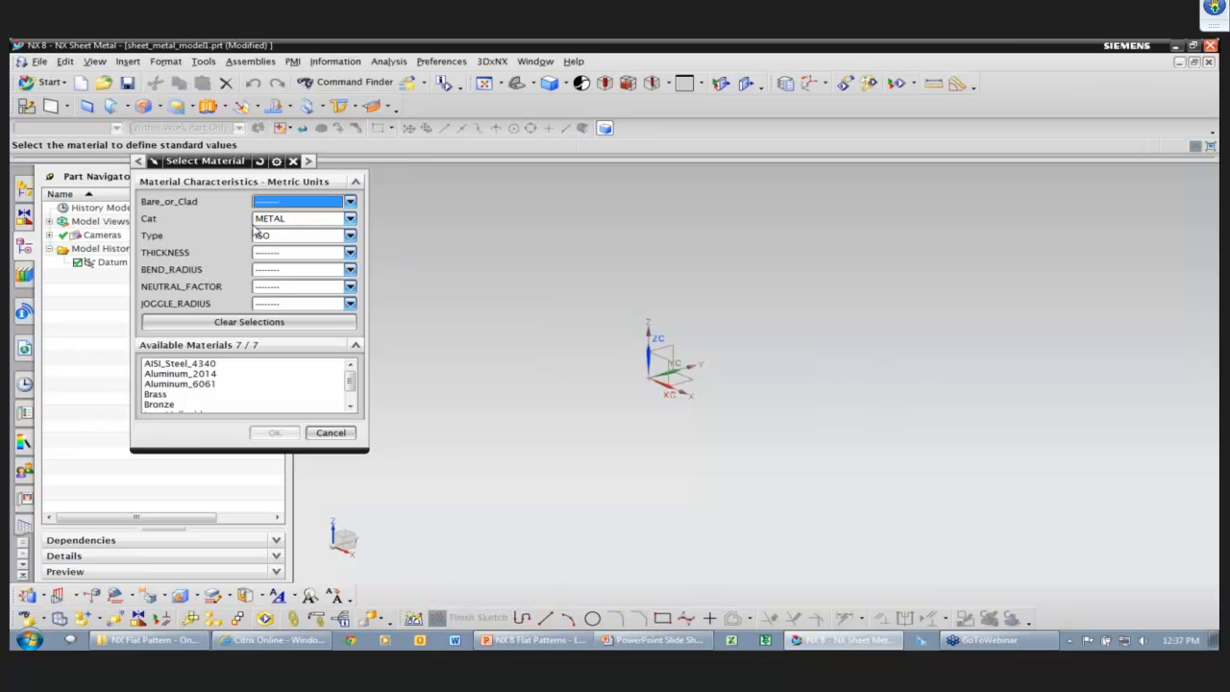
click(182, 385)
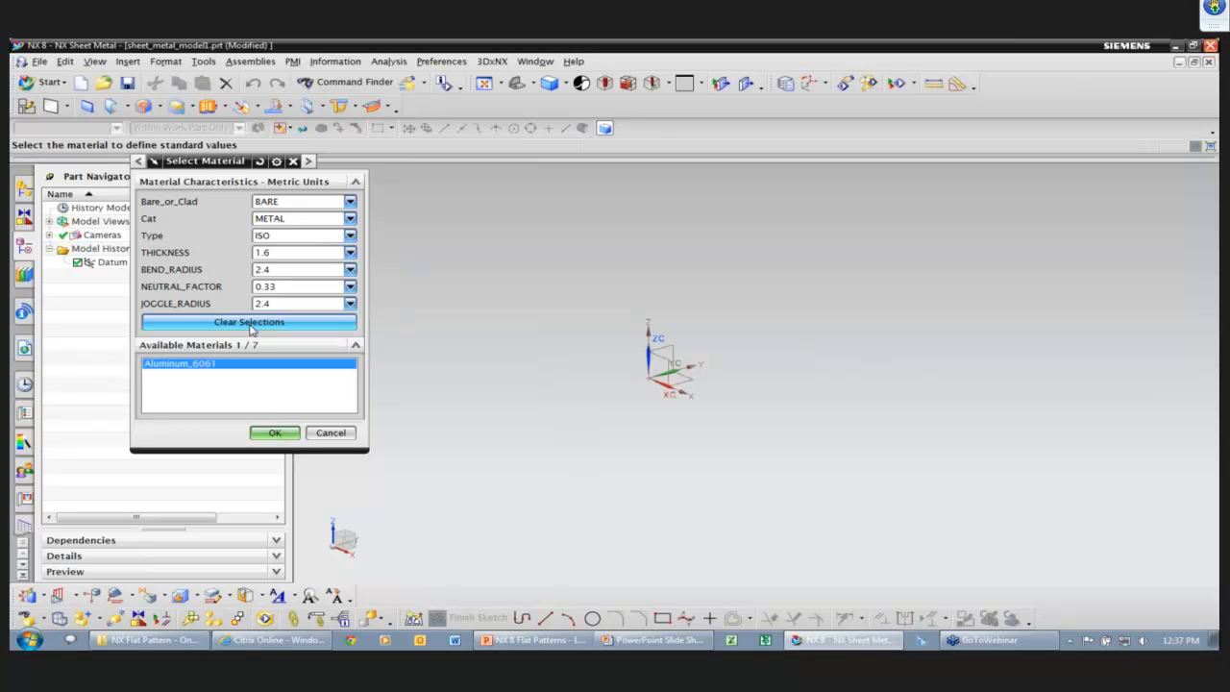
click(252, 324)
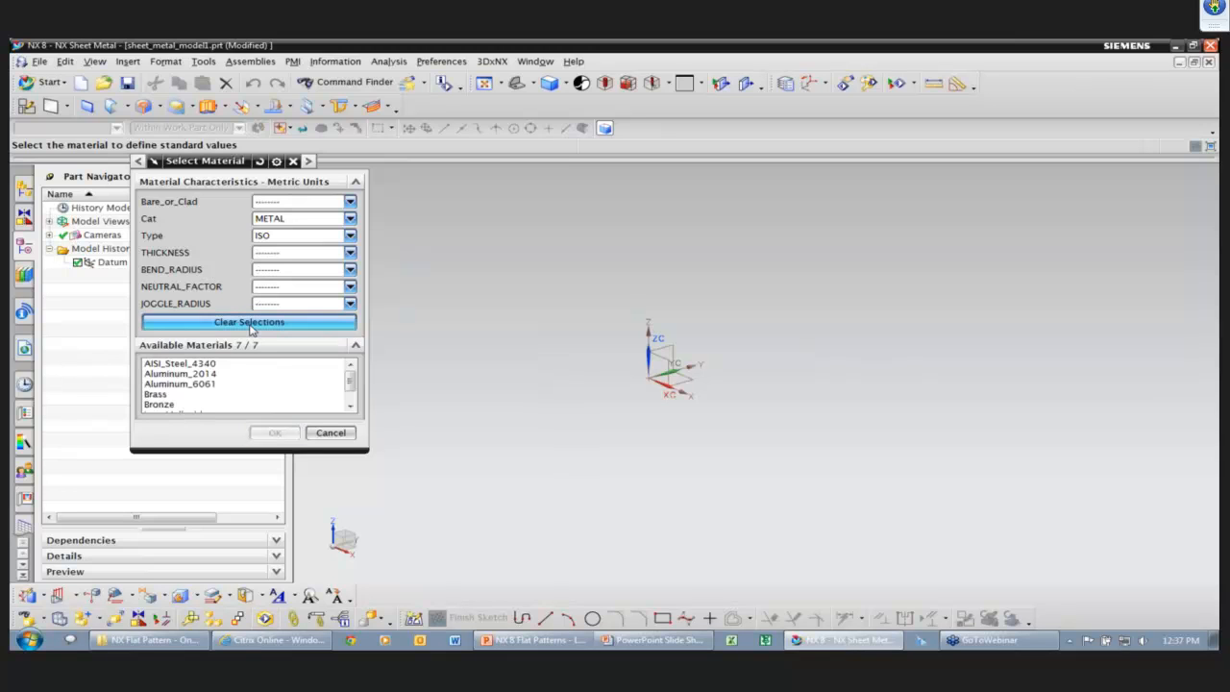
click(330, 433)
Examine the characteristics of tool 5783-3285T under Tool ID Selection without applying it, and return parameter entry to Value Entry
click(159, 268)
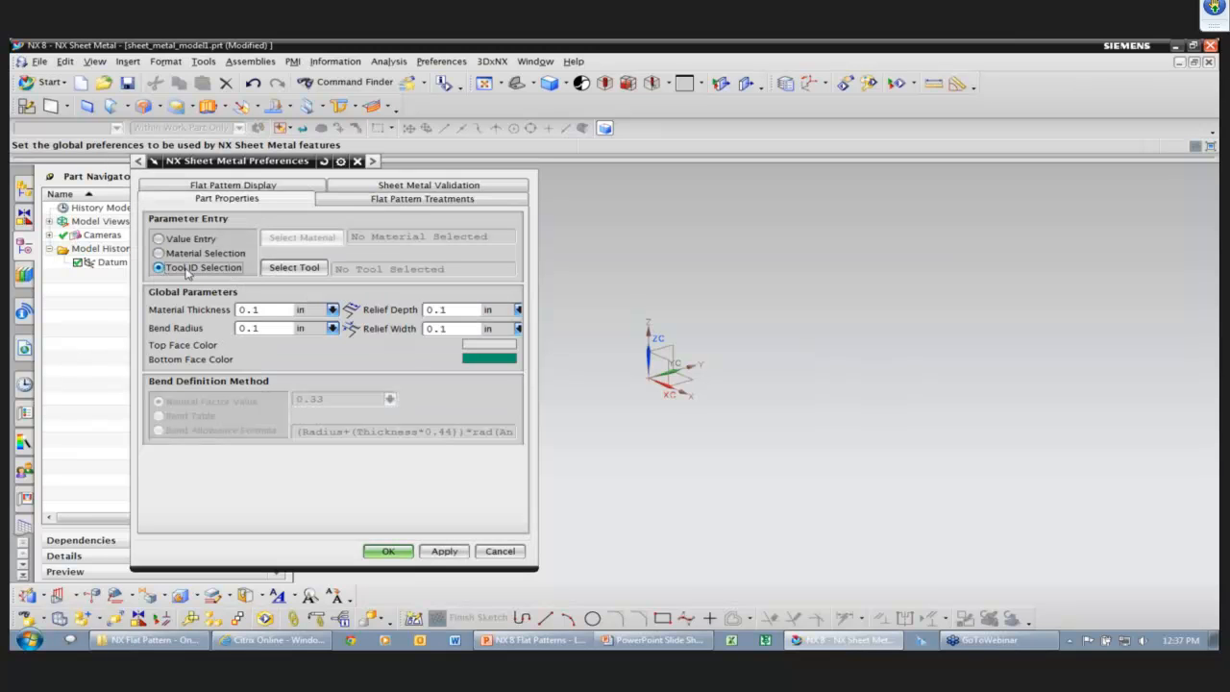
click(293, 269)
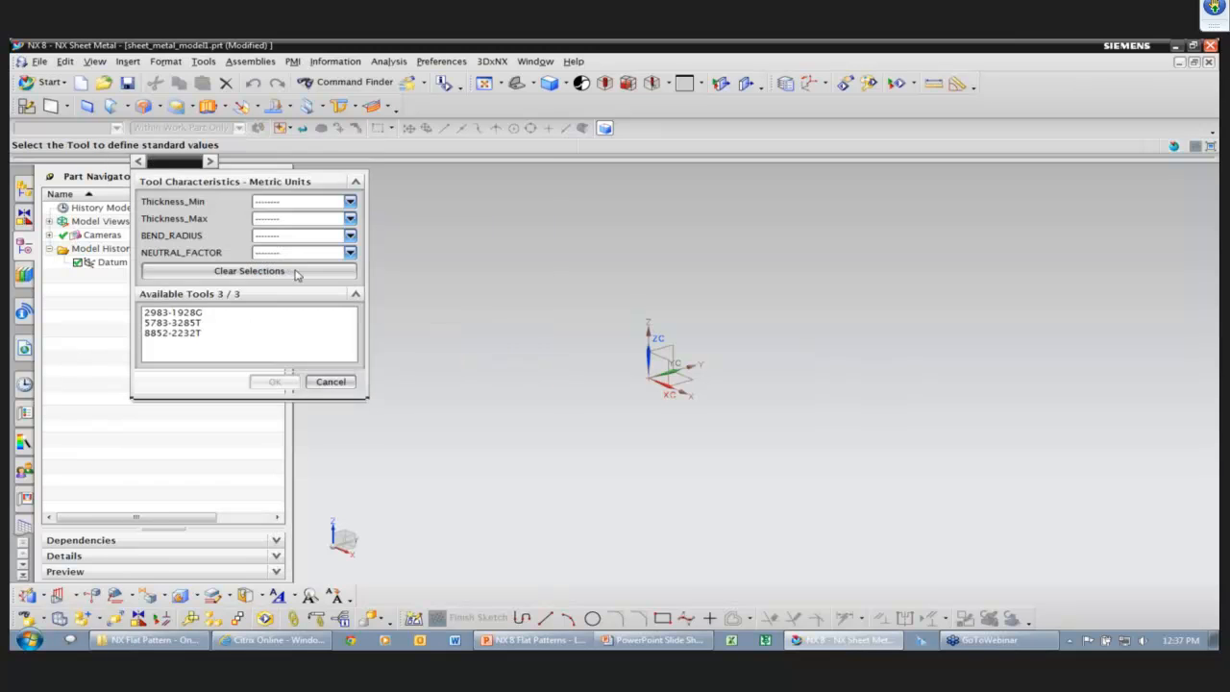
click(180, 325)
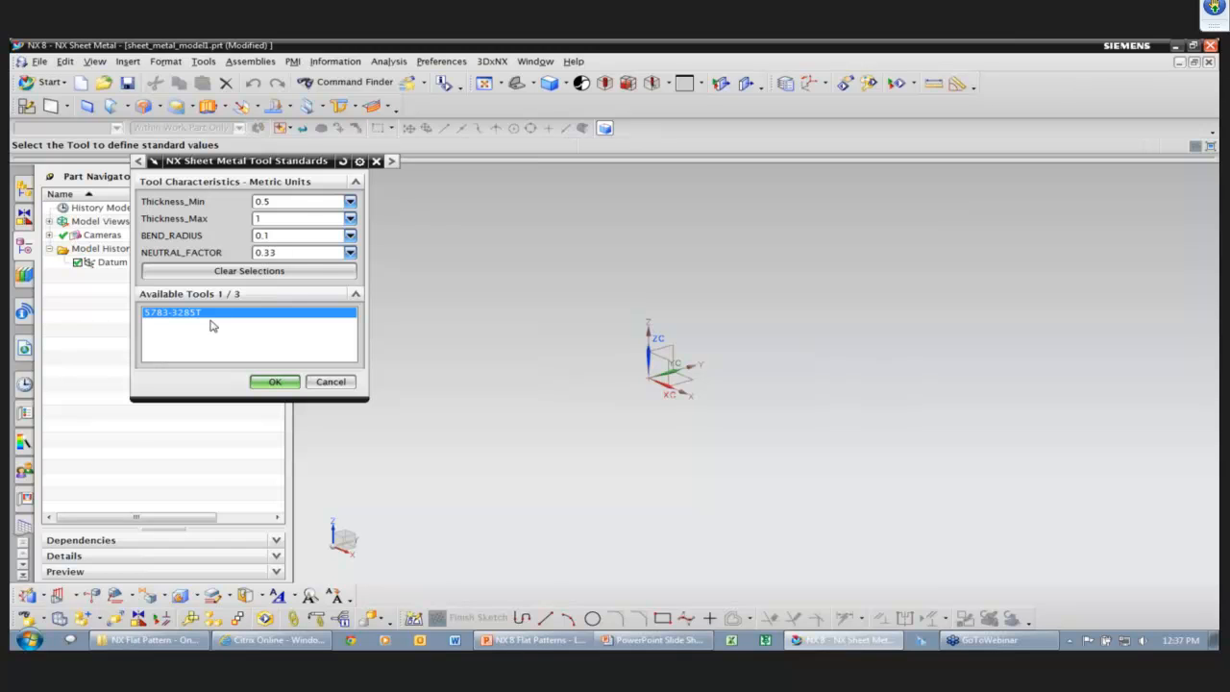
click(331, 382)
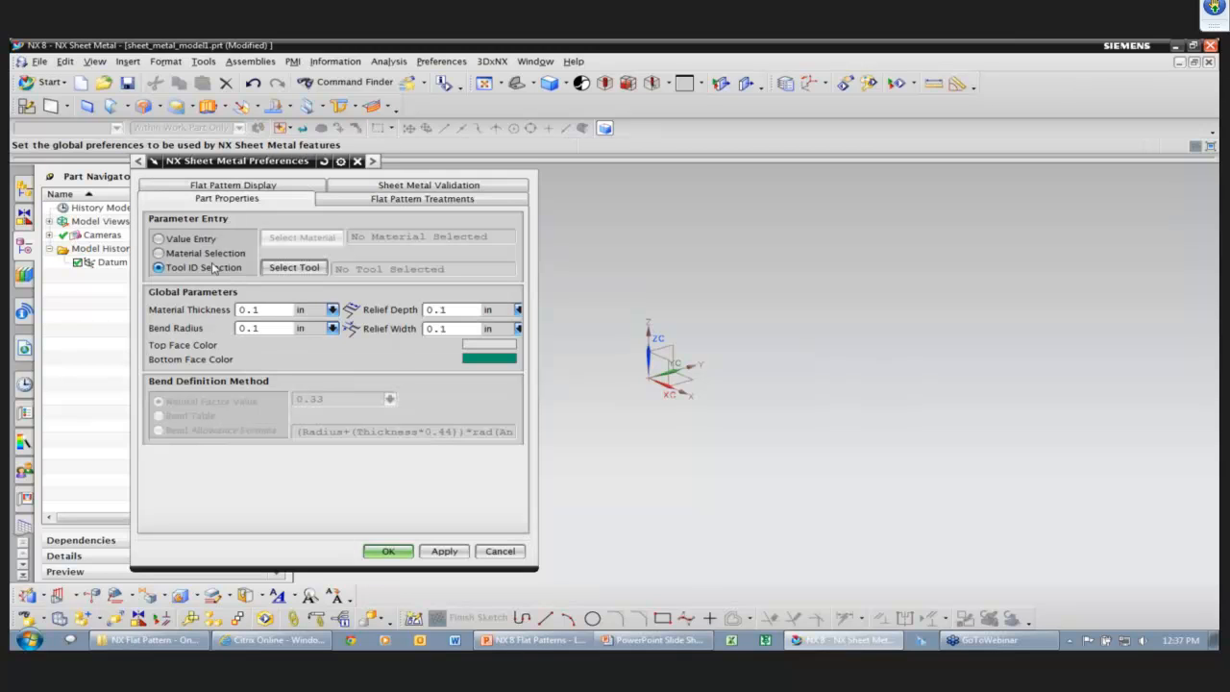
click(191, 240)
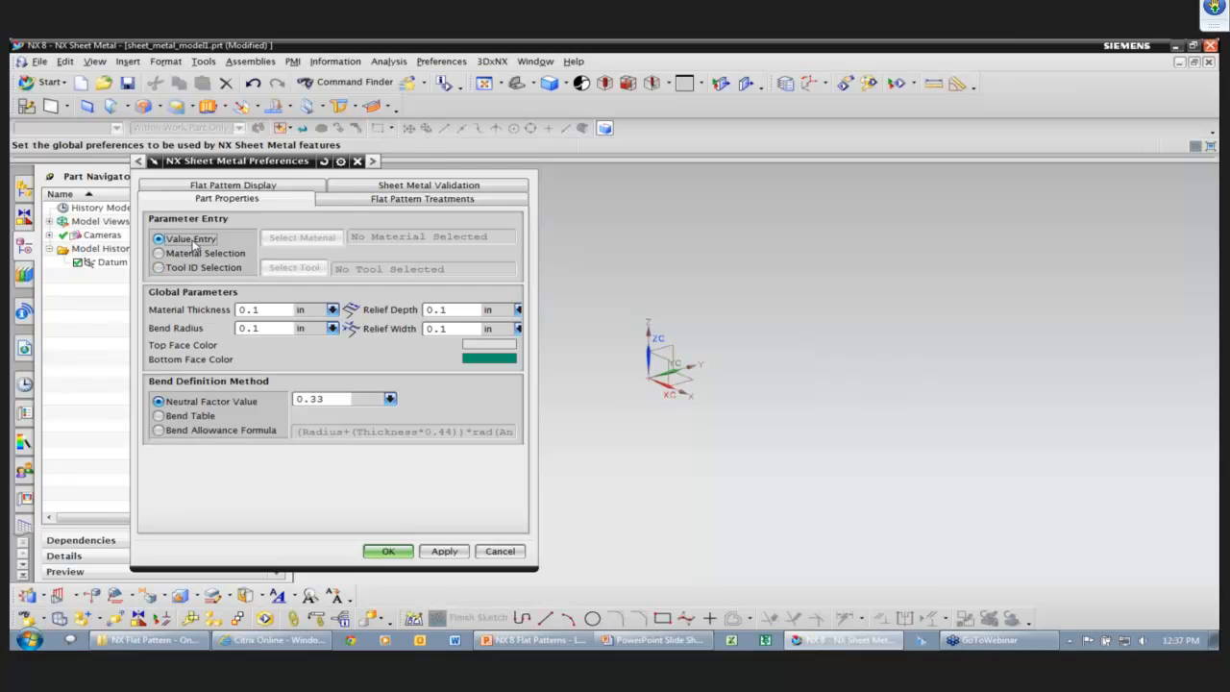
Set the material thickness and bend radius to 0.050 in, and choose Bend Allowance Formula as the bend definition method
click(267, 310)
text(0.050)
key(Tab)
key(Tab)
text(0.050)
key(Return)
click(163, 431)
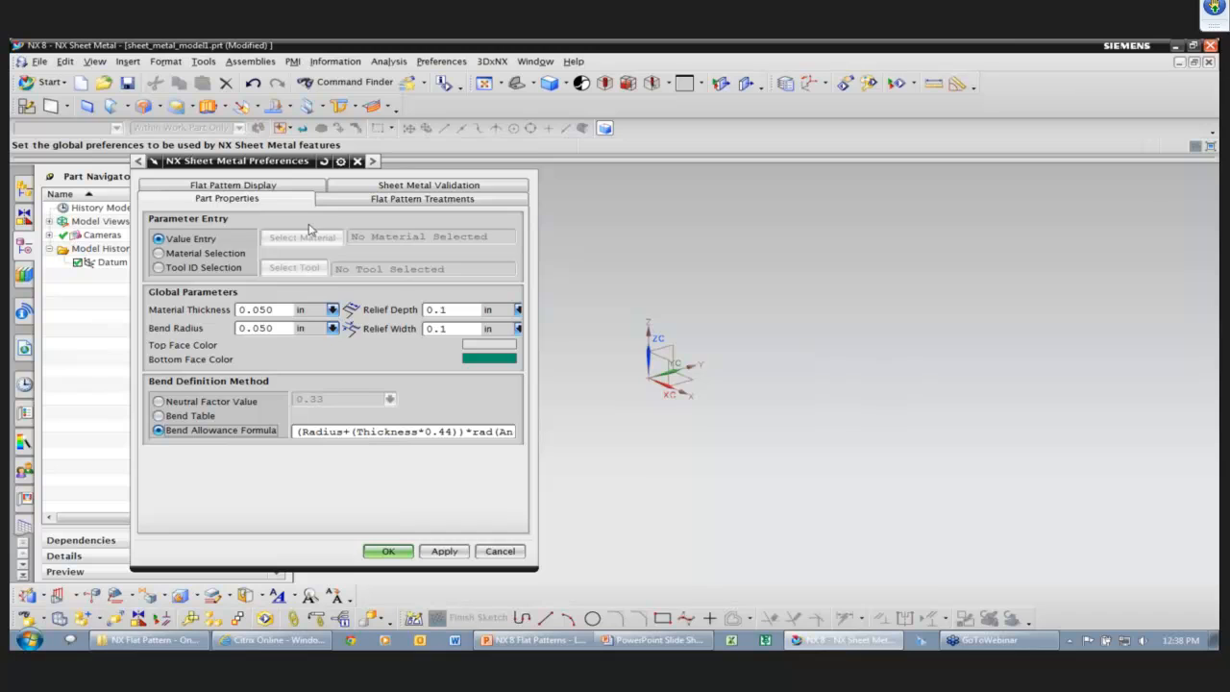
Try Radius as the outside corner treatment for flat patterns and set it back to None
click(357, 204)
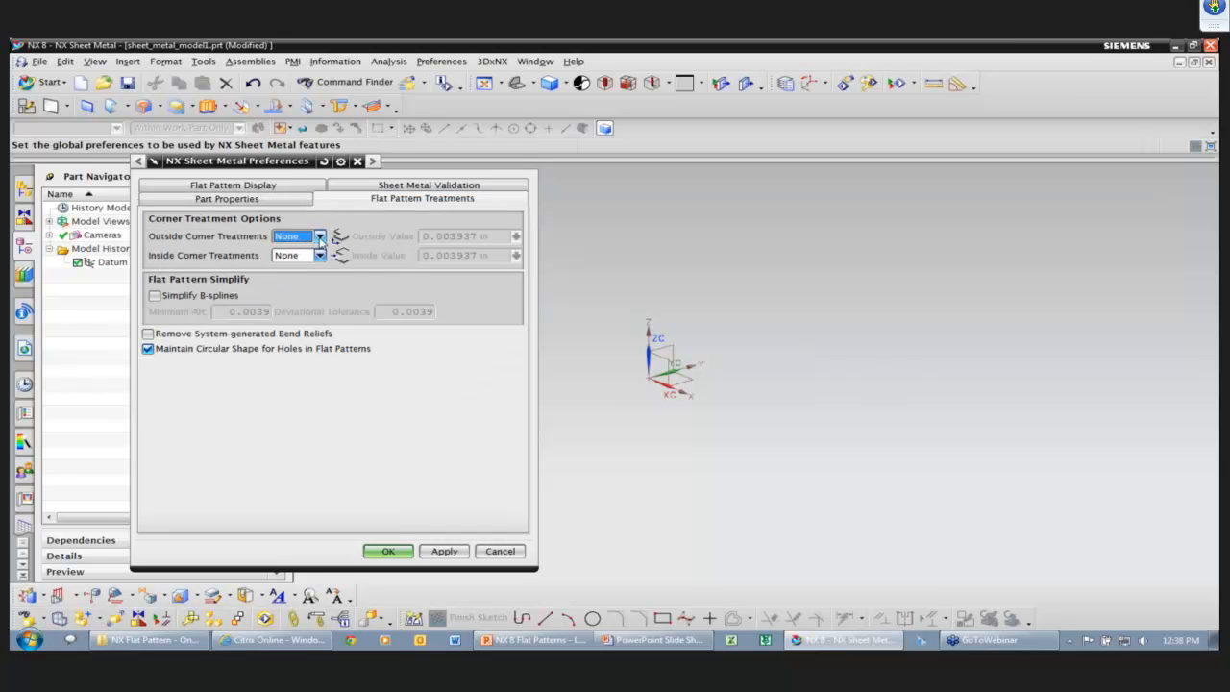
click(319, 236)
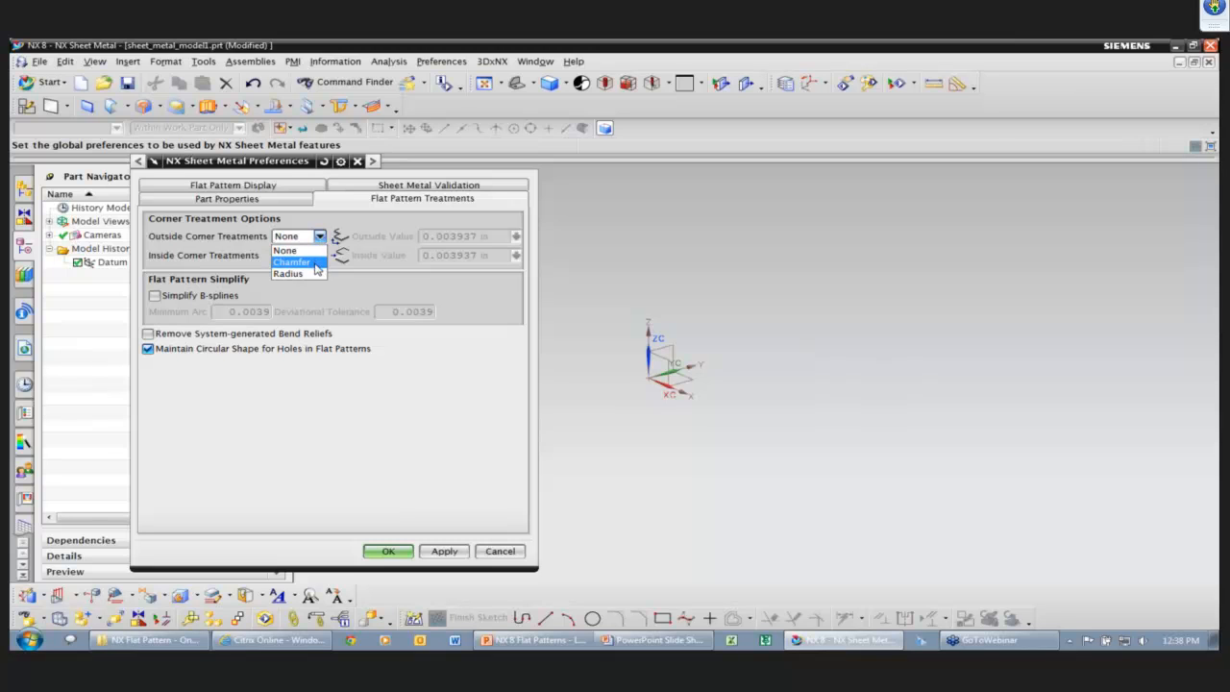
click(317, 274)
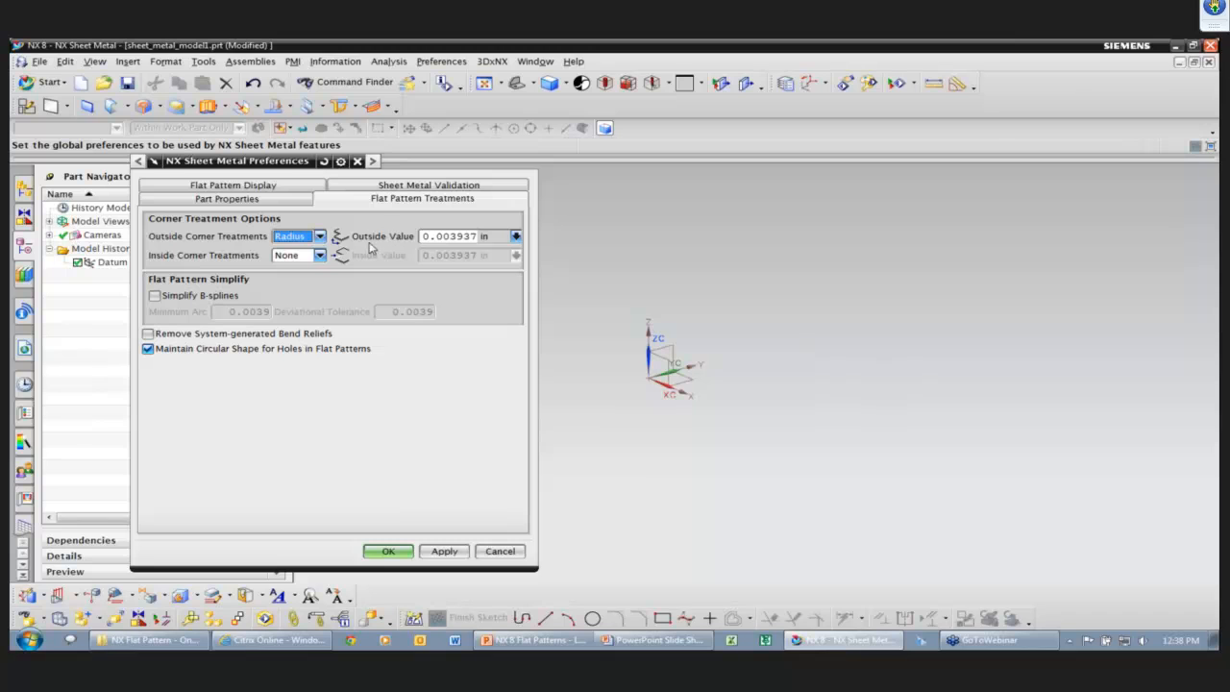
click(320, 239)
click(313, 249)
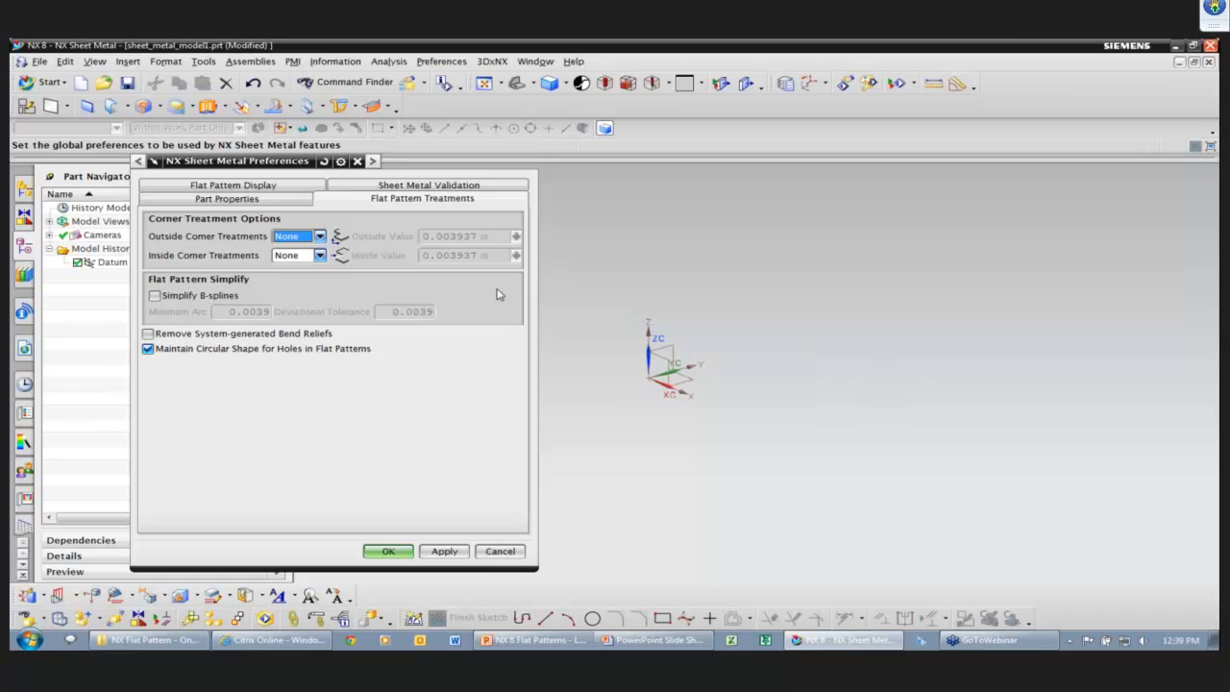
Review the flat pattern display settings for curves and the list of default callouts
click(304, 188)
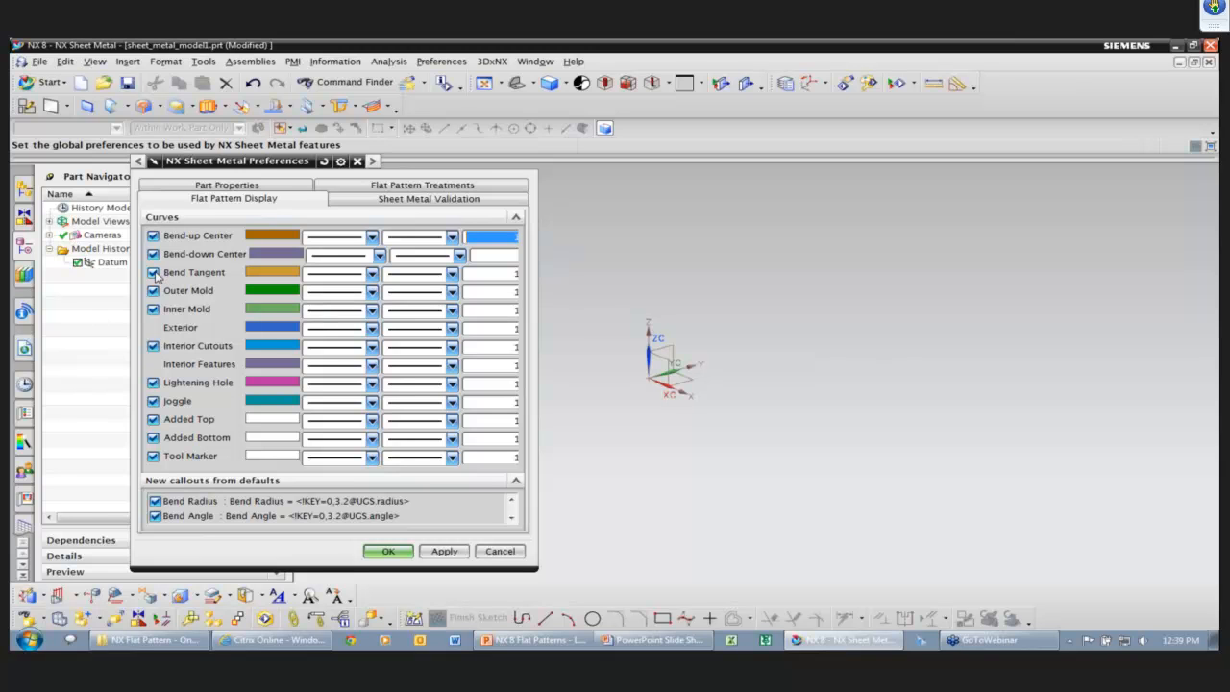
click(512, 517)
click(511, 517)
click(511, 517)
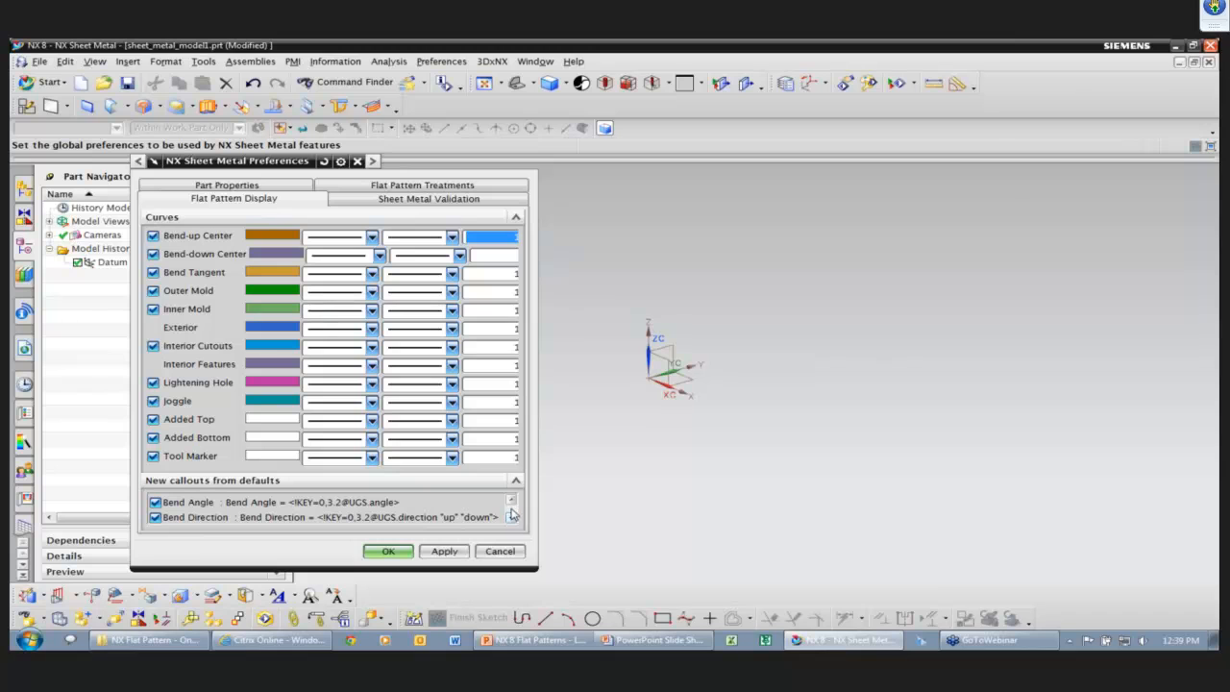
click(511, 500)
click(511, 501)
click(511, 501)
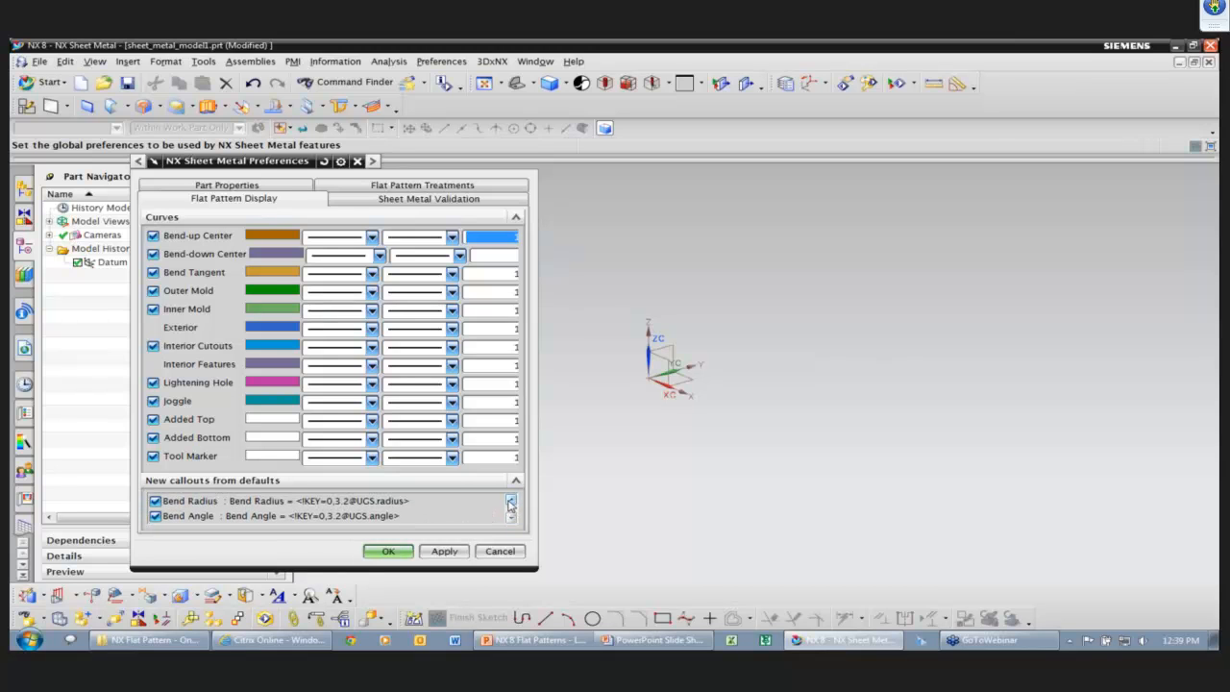
Check the sheet metal validation parameters and the part properties, and accept the preferences
click(447, 199)
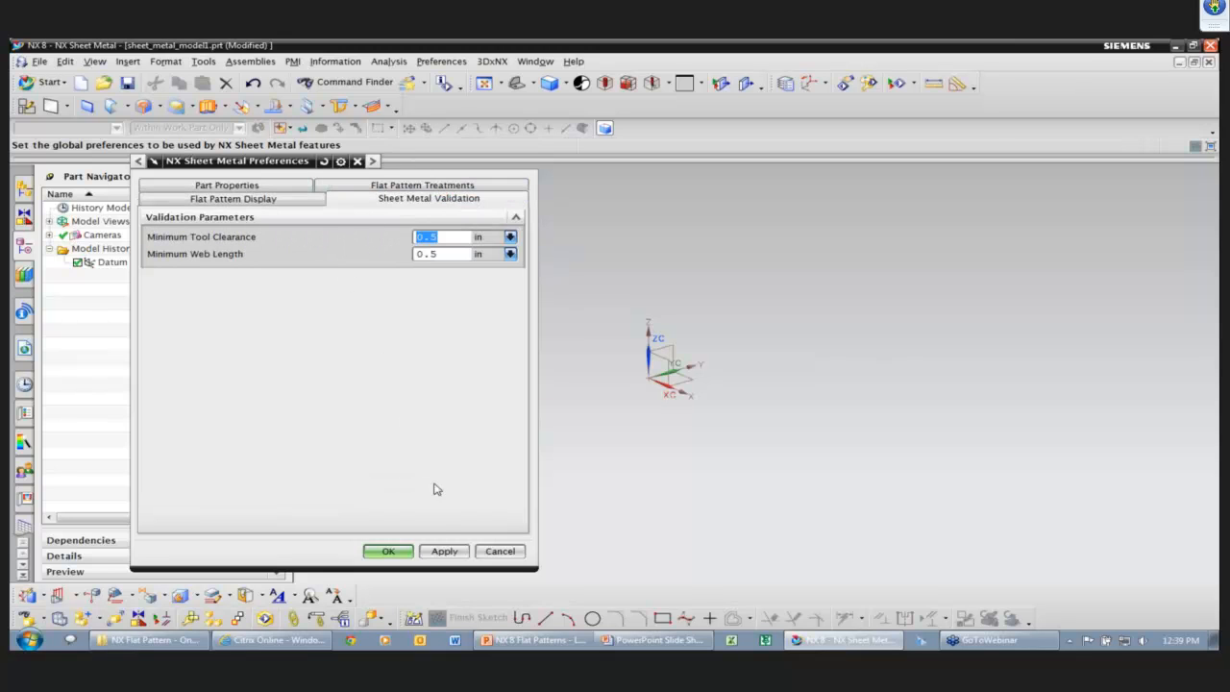
click(259, 188)
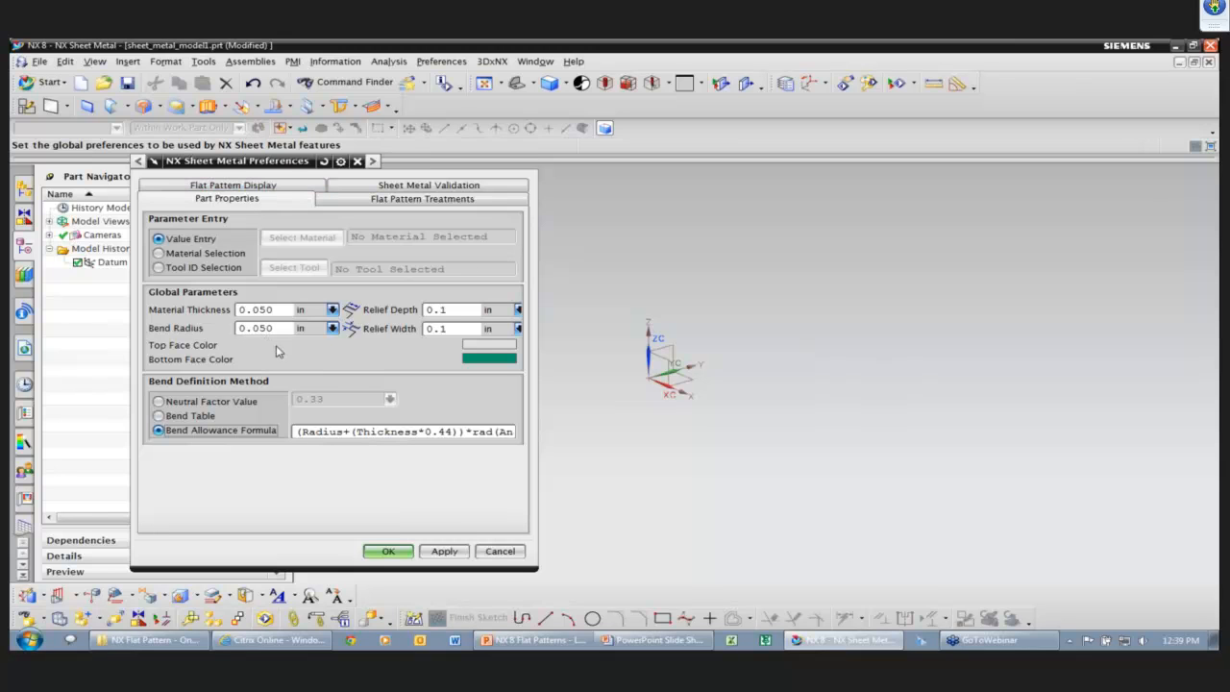
click(386, 554)
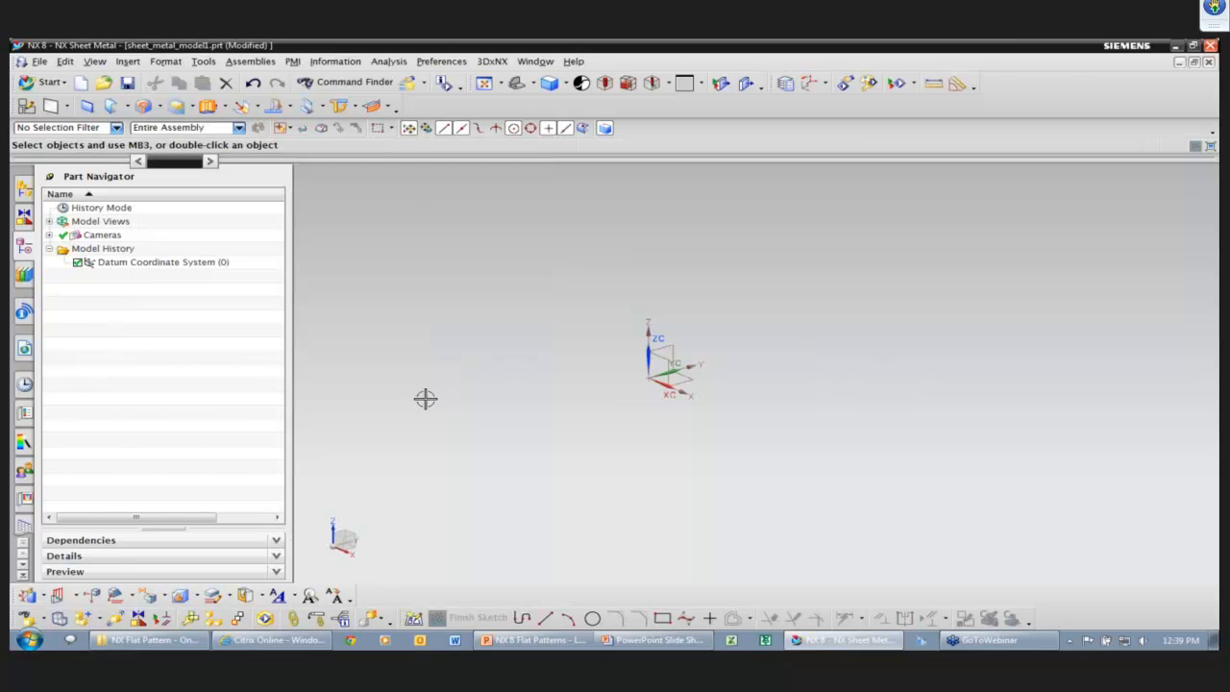
Start a sketch on the XY plane and draw a rectangle from its center at the origin, about 4.4 in by 3.9 in
click(110, 106)
click(615, 378)
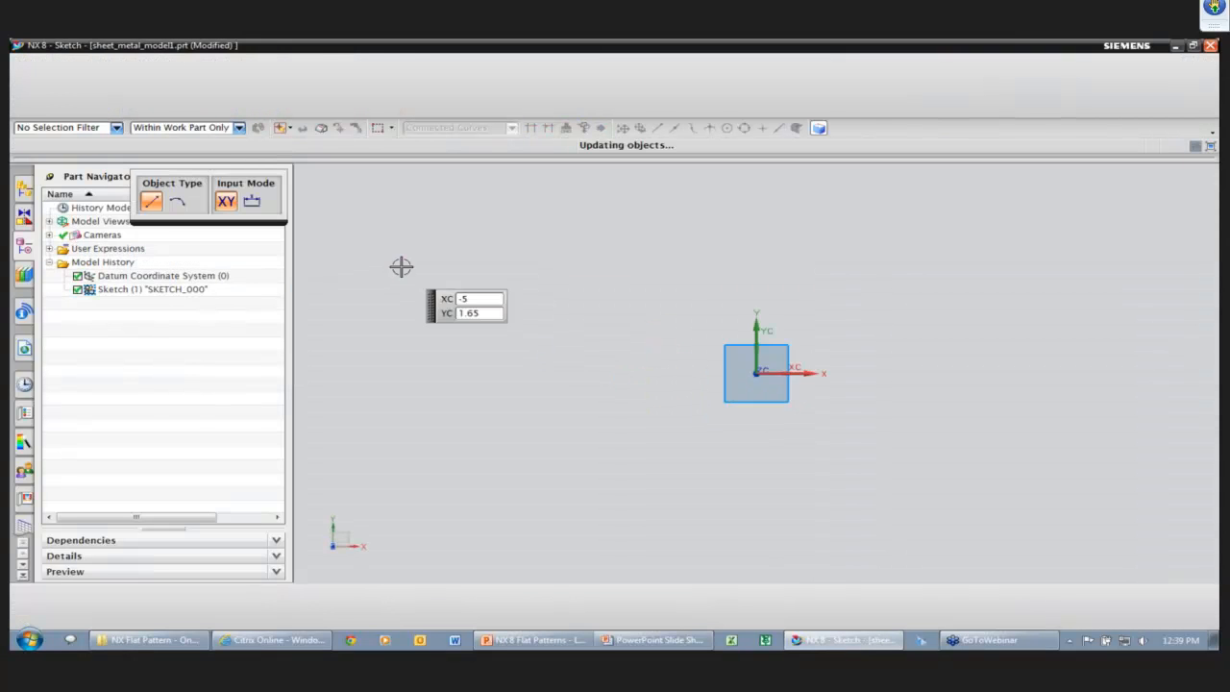
click(201, 200)
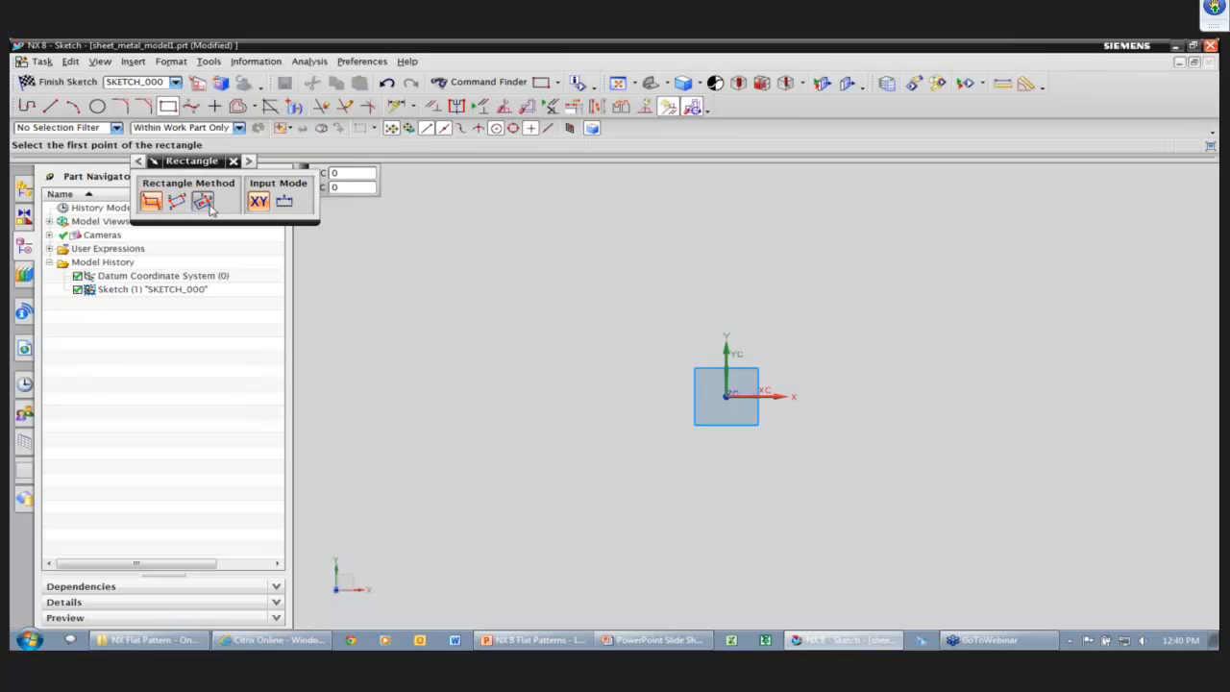
click(725, 397)
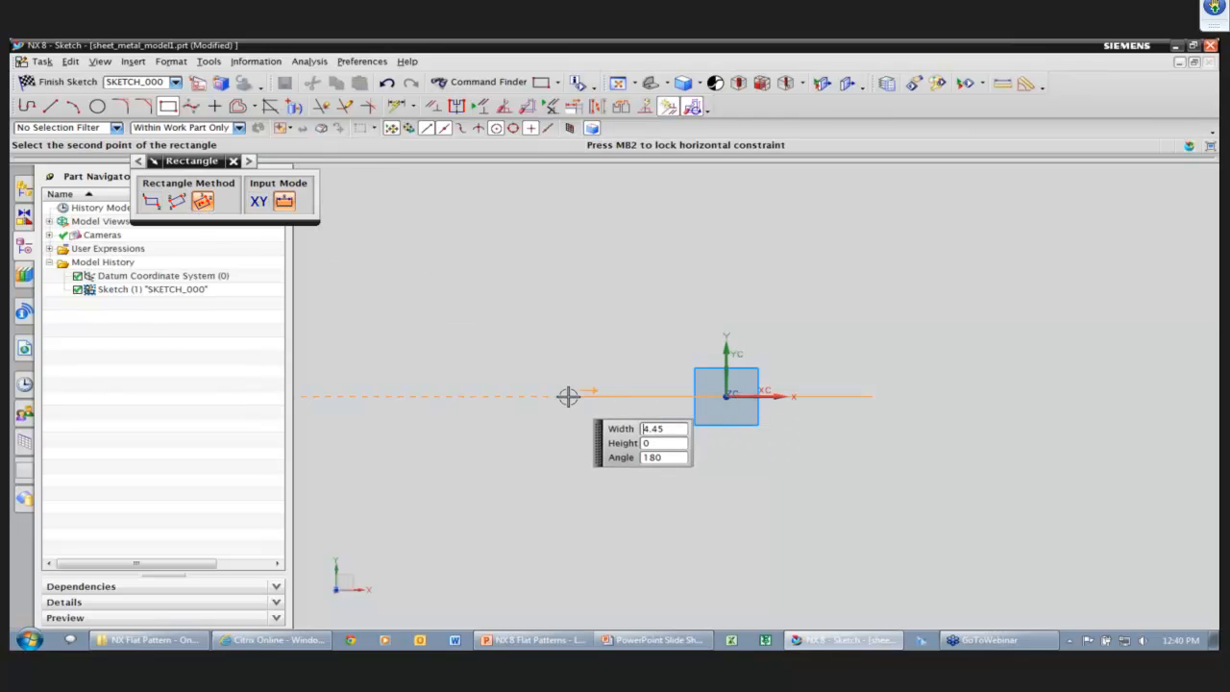
click(569, 272)
key(Escape)
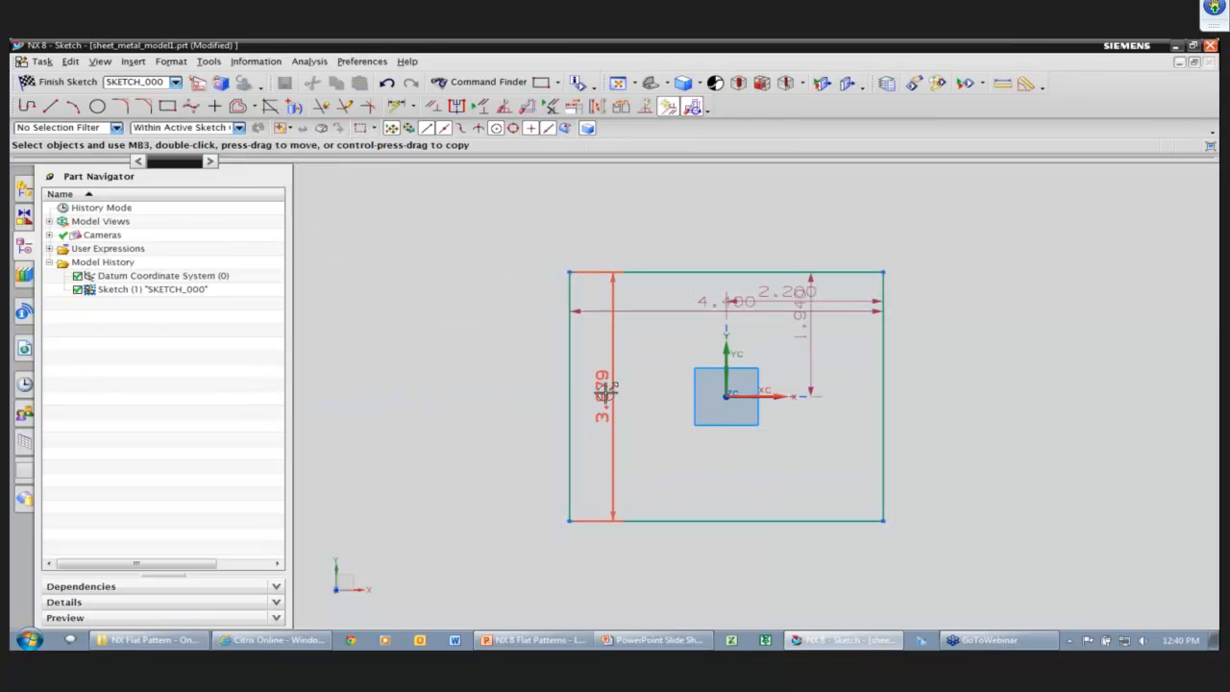
Set the rectangle's height to 4 in and its width to 6 in, with the width dimension placed above the rectangle
double_click(598, 385)
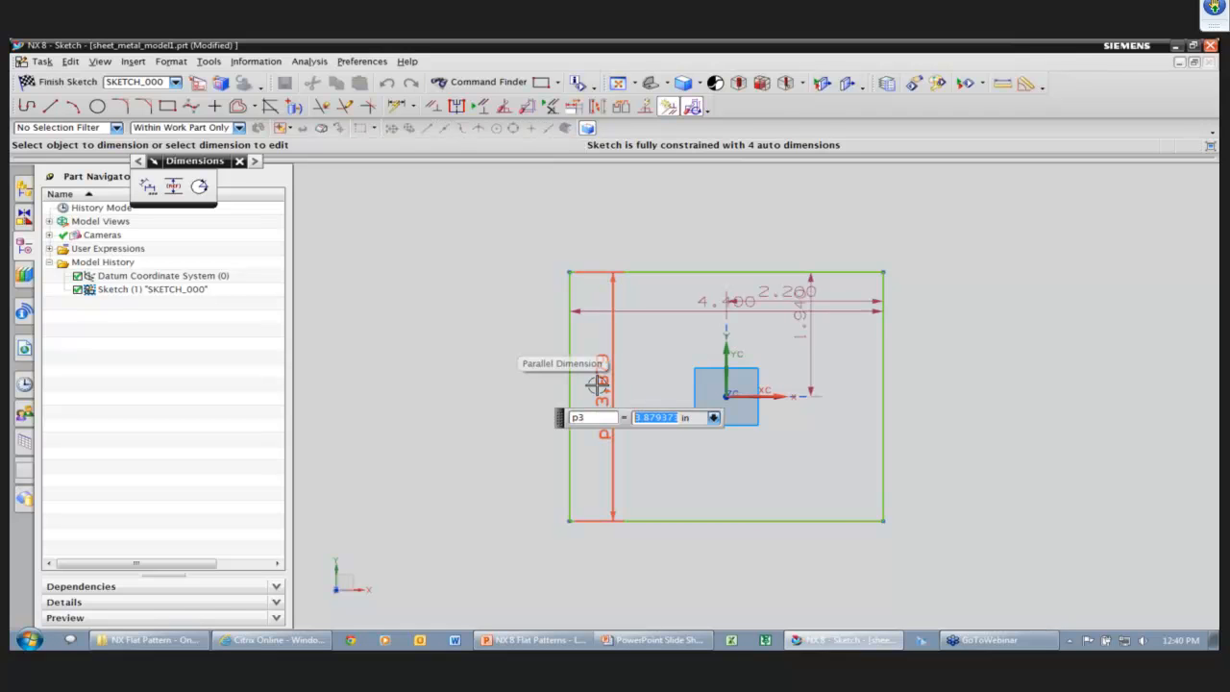
text(6)
key(BackSpace)
text(4)
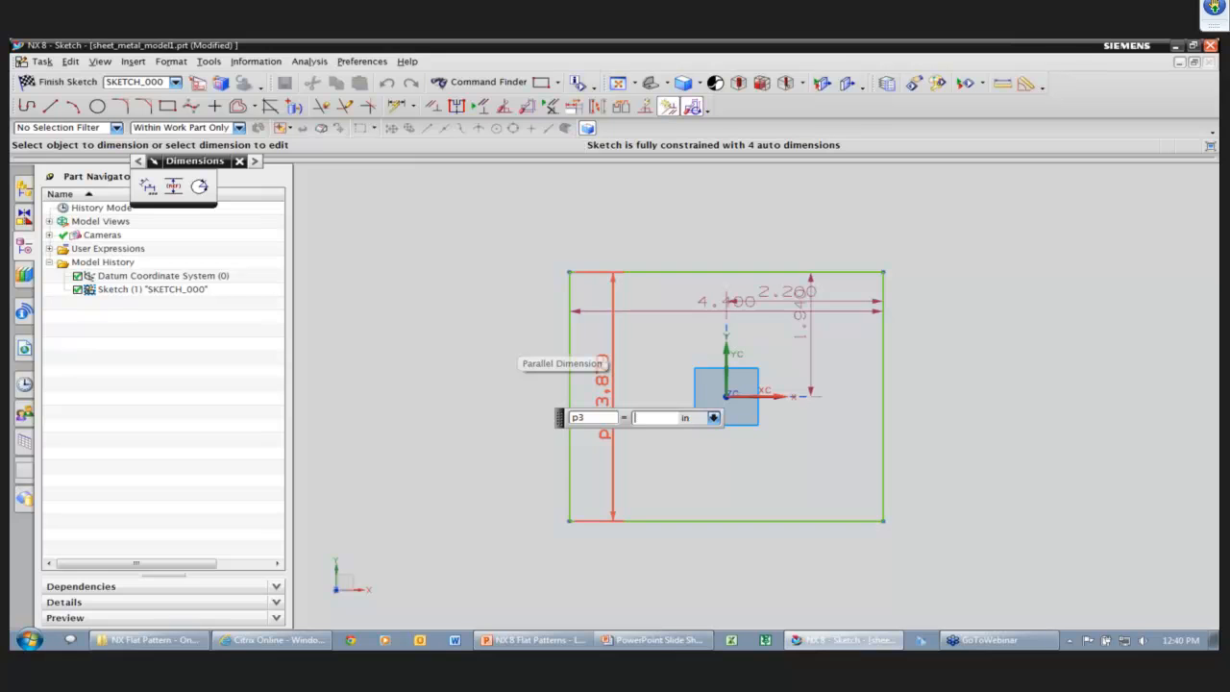
key(Return)
drag(698, 302, 720, 233)
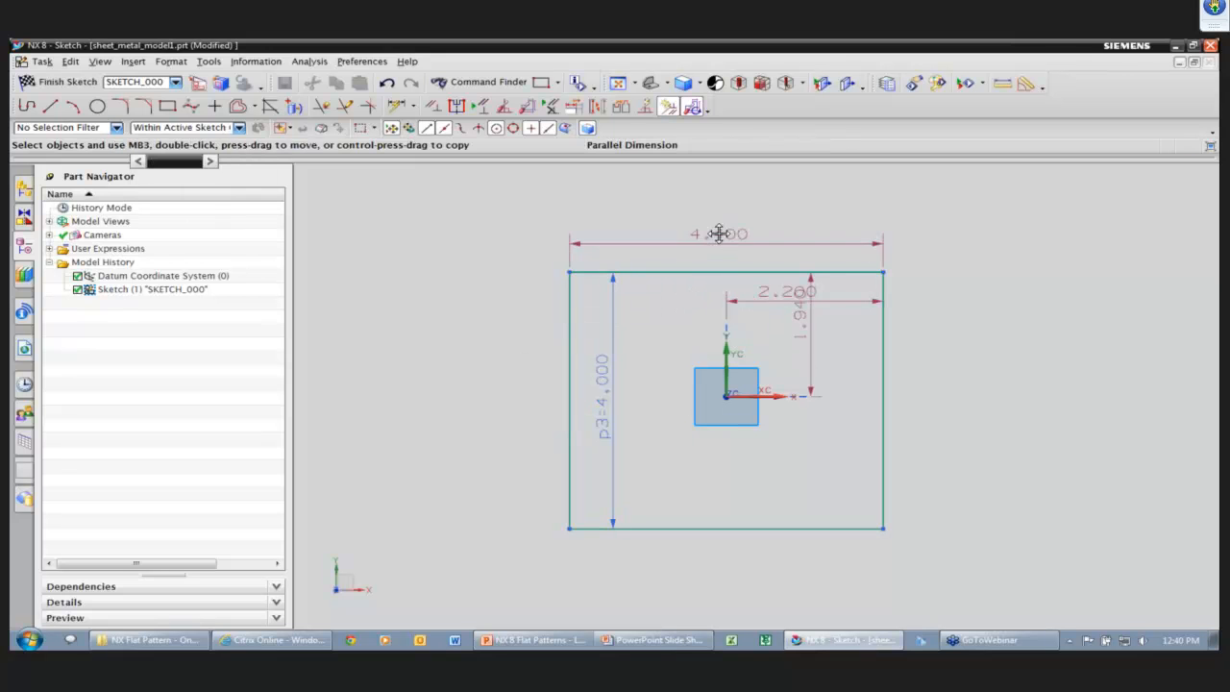
double_click(721, 232)
text(6)
key(Return)
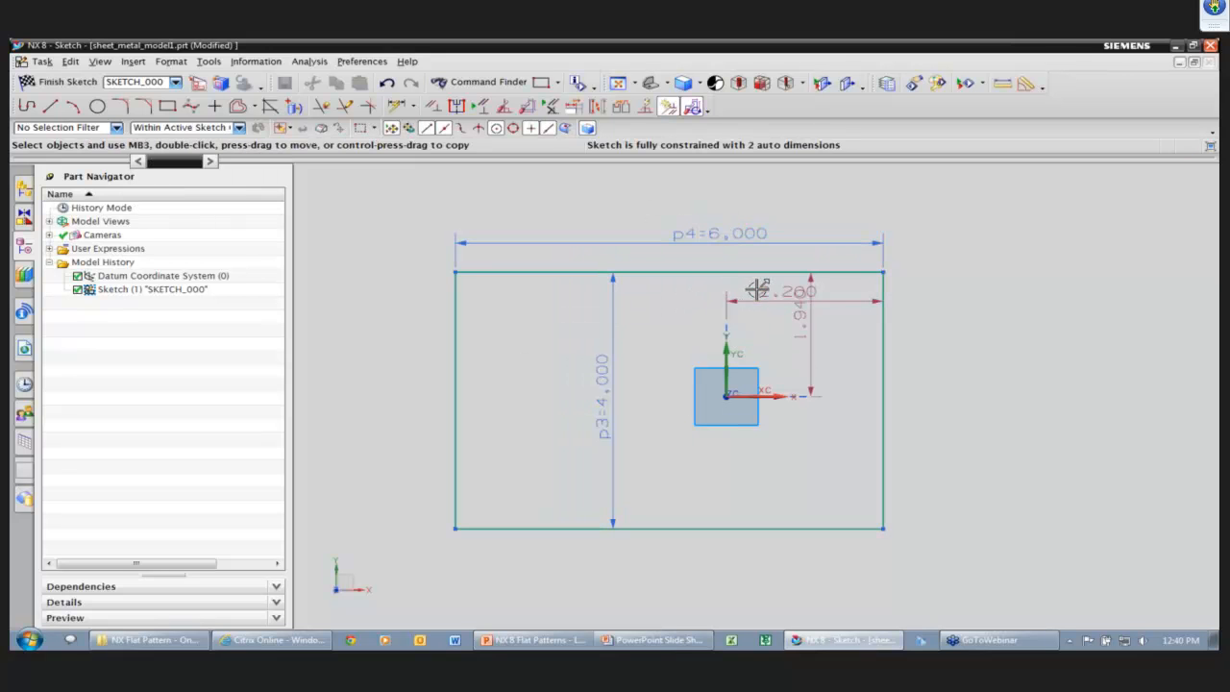
Center the rectangle on the origin: set the right edge 3 in and the upper edge 2 in from the axes
double_click(766, 291)
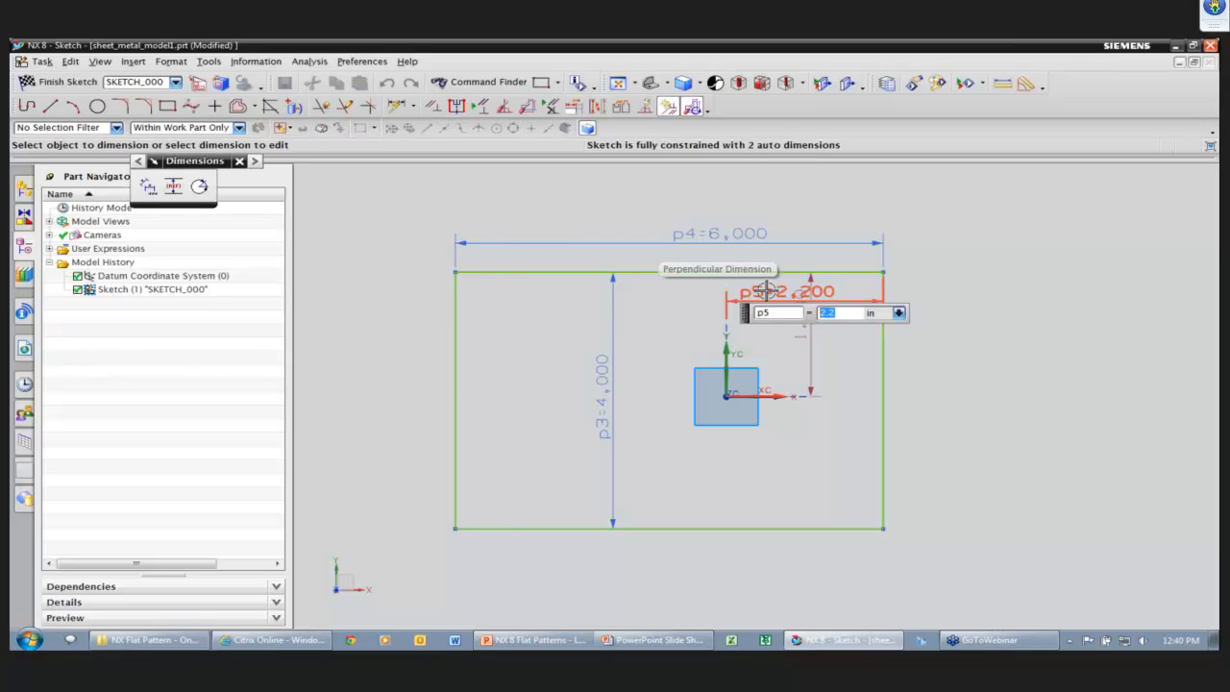
text(3)
key(Return)
double_click(806, 338)
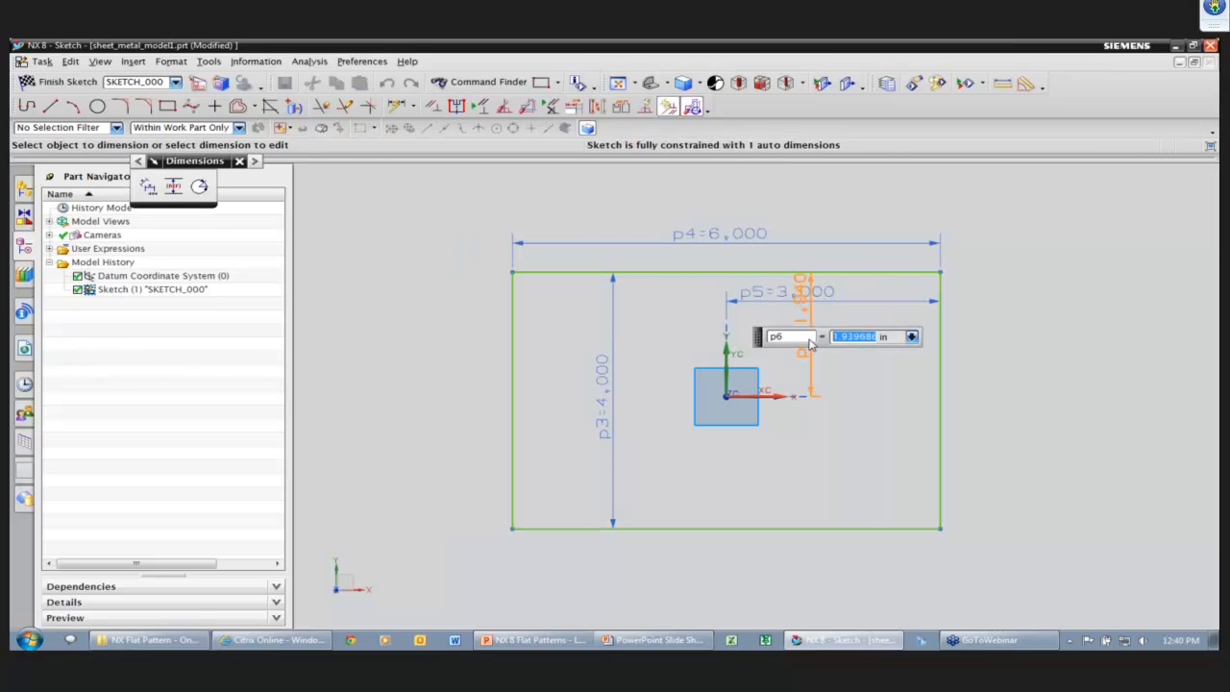
text(2)
key(Return)
Finish the sketch and create a 0.05 in thick base Tab from it with the thickness direction reversed
right_drag(1118, 353, 1097, 355)
click(1097, 355)
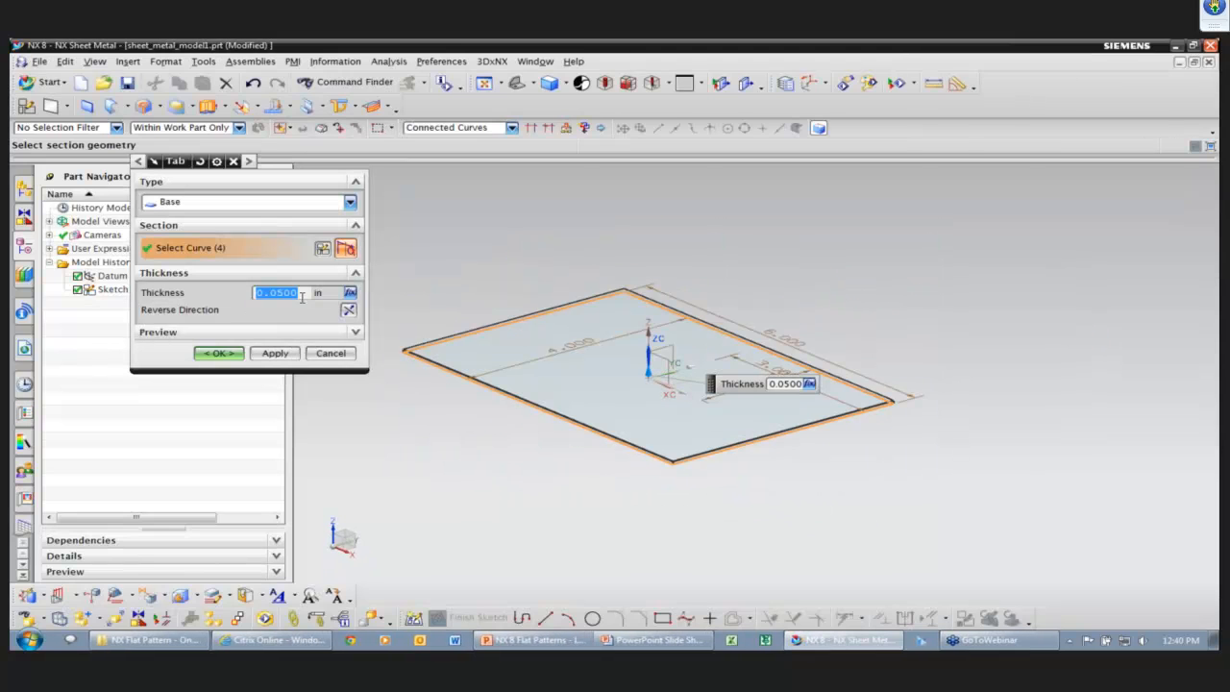
click(347, 311)
click(219, 352)
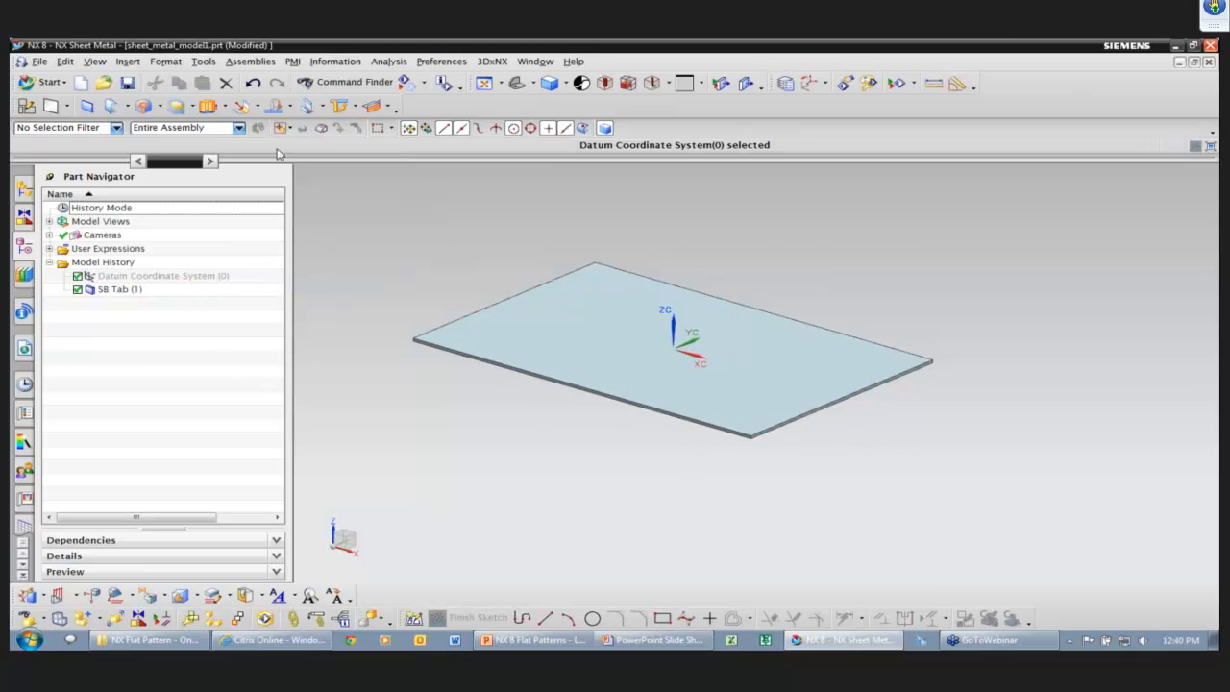
Add a full-width Flange, 2 in long at 90 degrees, along the short edge on the tab's positive X side
click(111, 105)
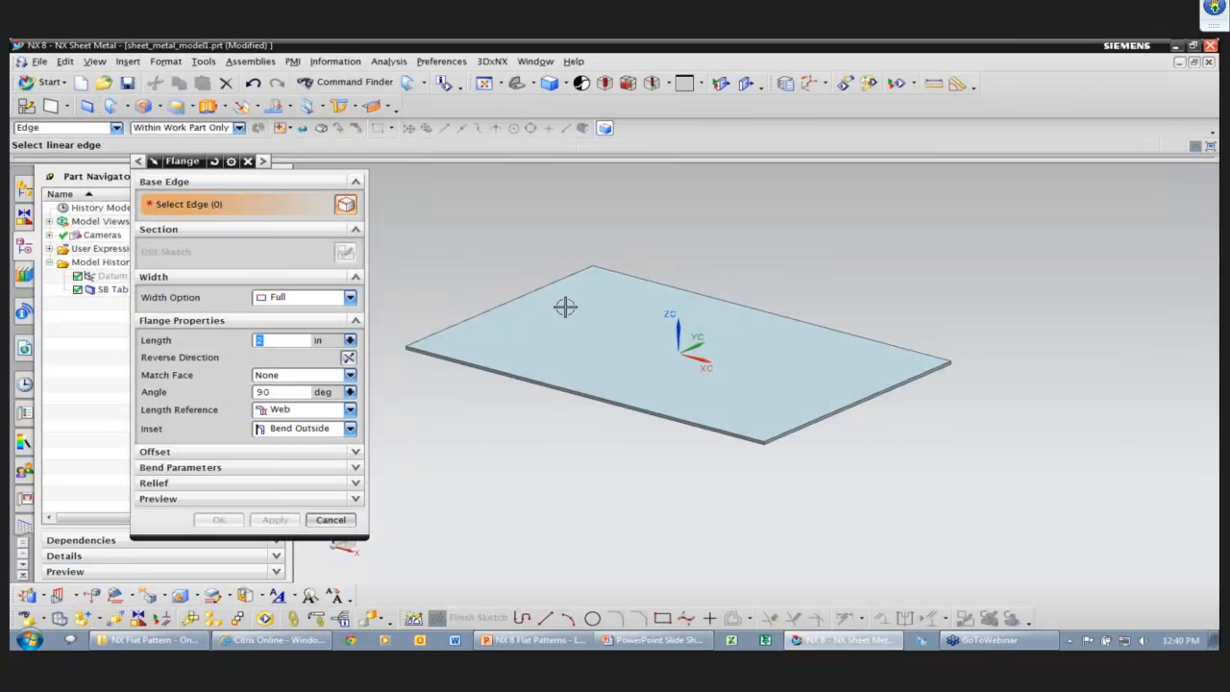
click(823, 419)
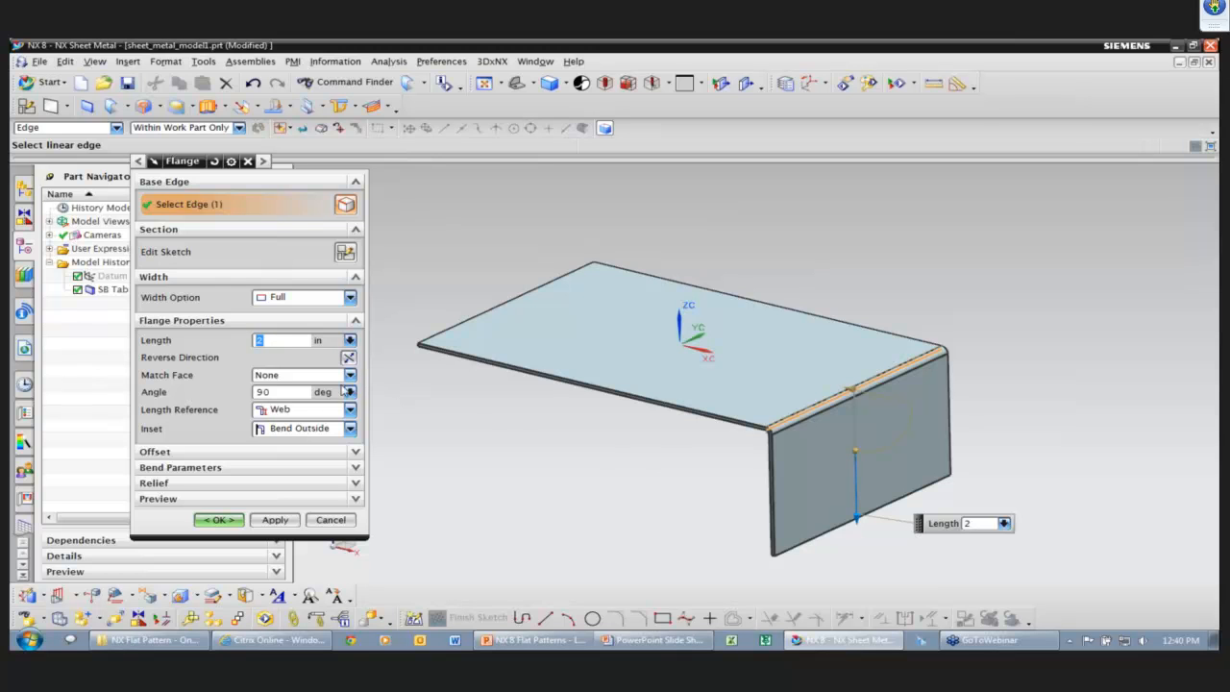
middle_drag(522, 453, 779, 402)
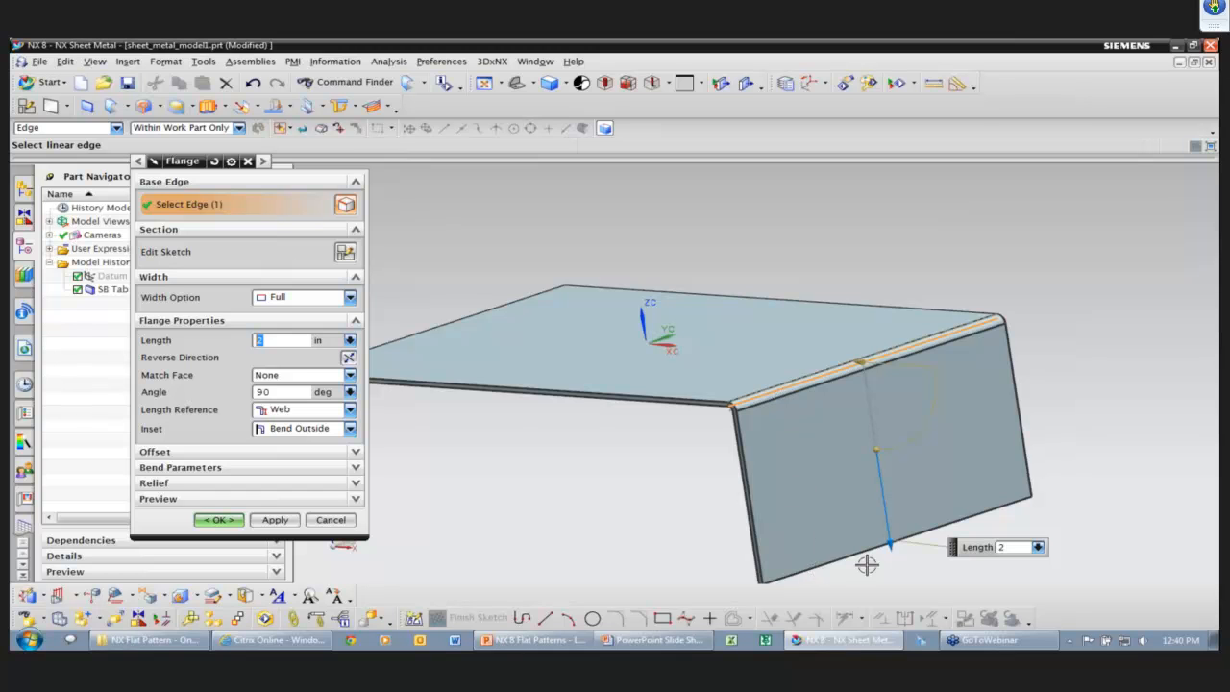
middle_drag(499, 458, 522, 473)
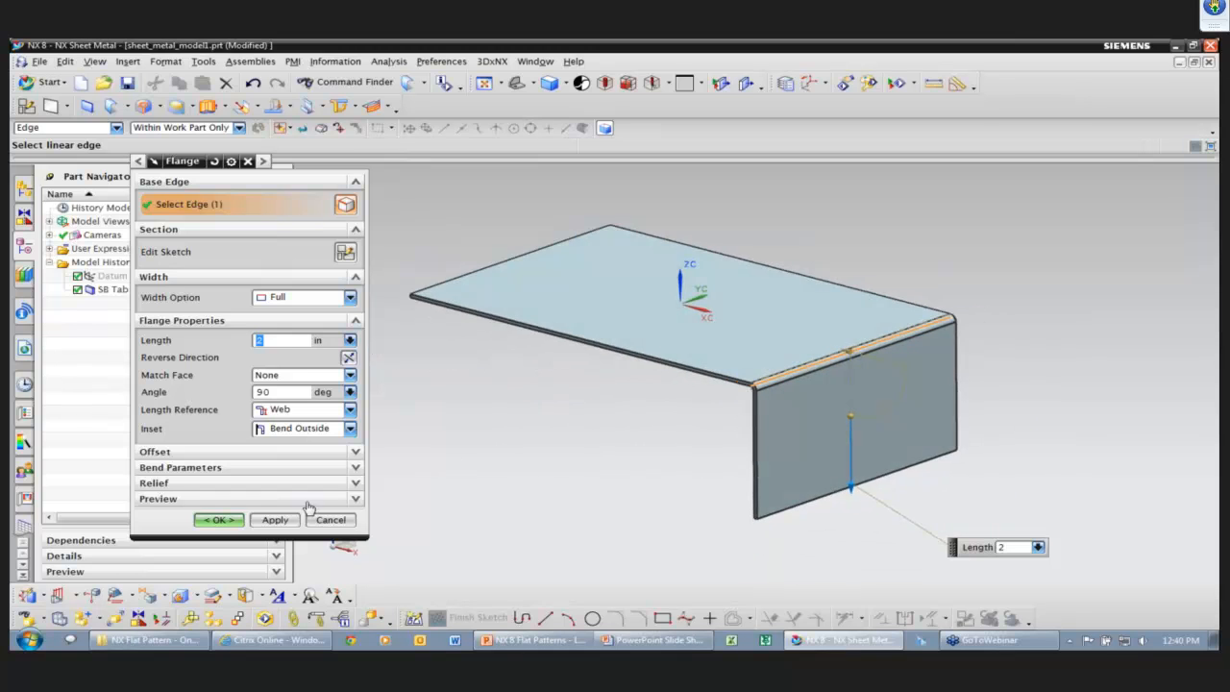
click(274, 519)
Add a matching full-width Flange, 2 in long at 90 degrees, along the opposite short edge of the tab
middle_drag(462, 433, 616, 315)
click(616, 315)
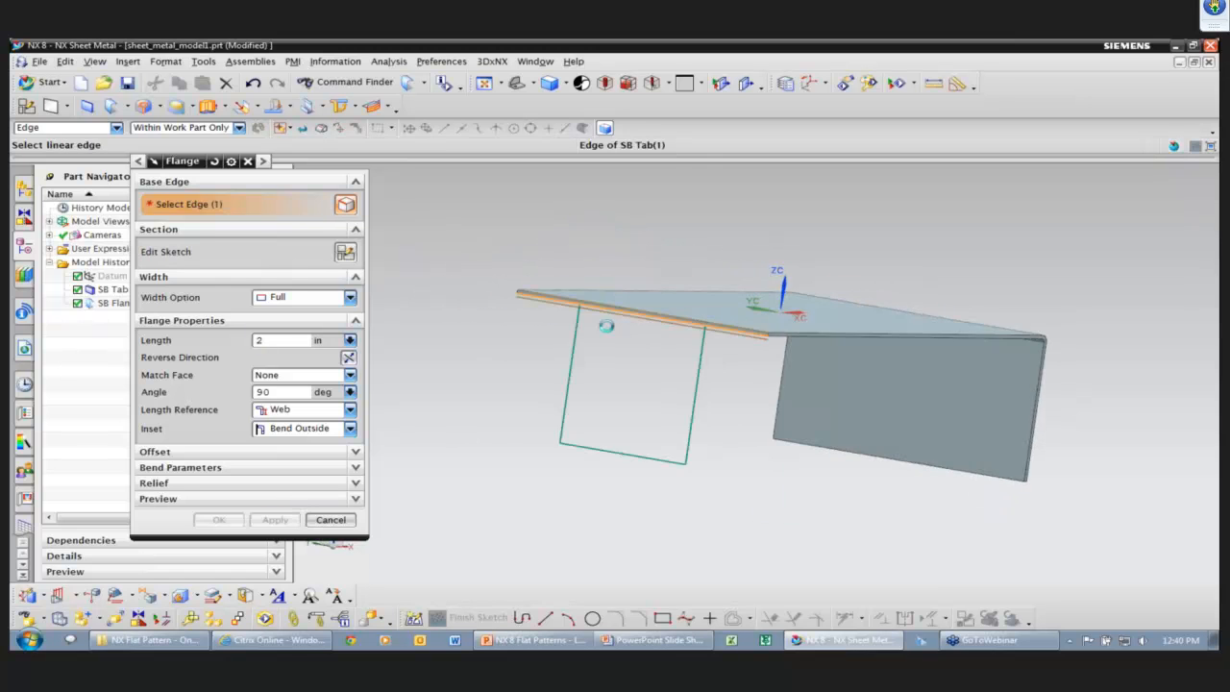
click(218, 519)
middle_drag(507, 341, 431, 251)
Hide the work coordinate system display and save the part
key(w)
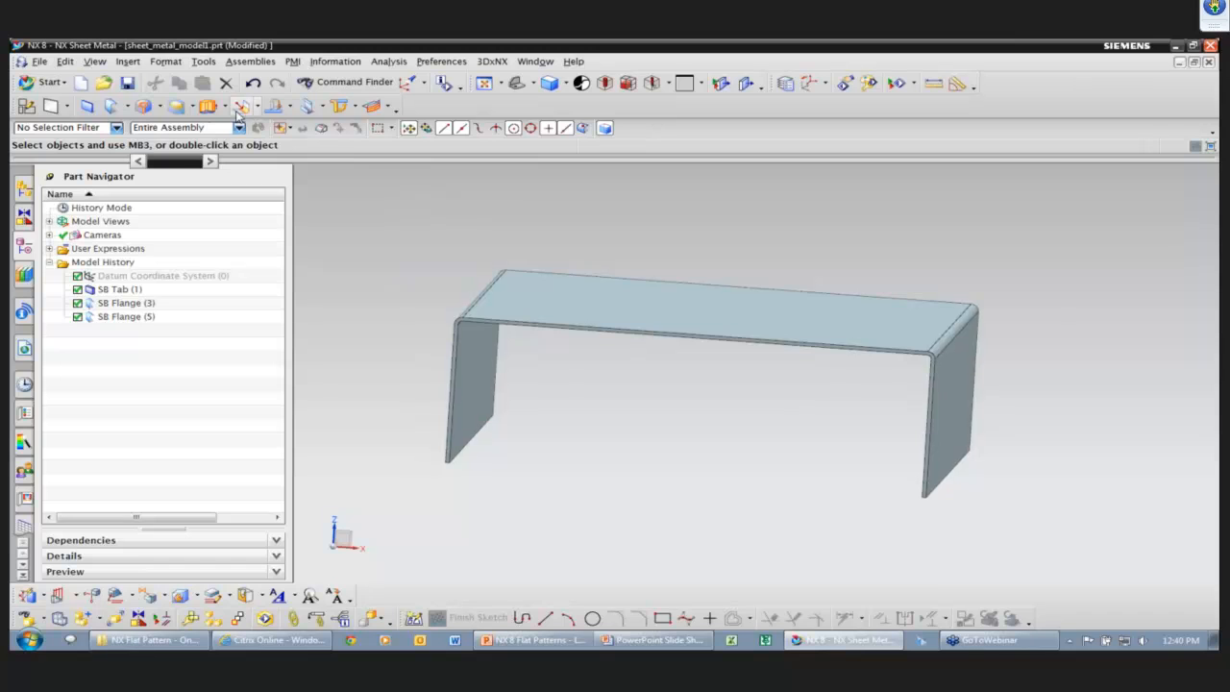
middle_drag(528, 276, 461, 228)
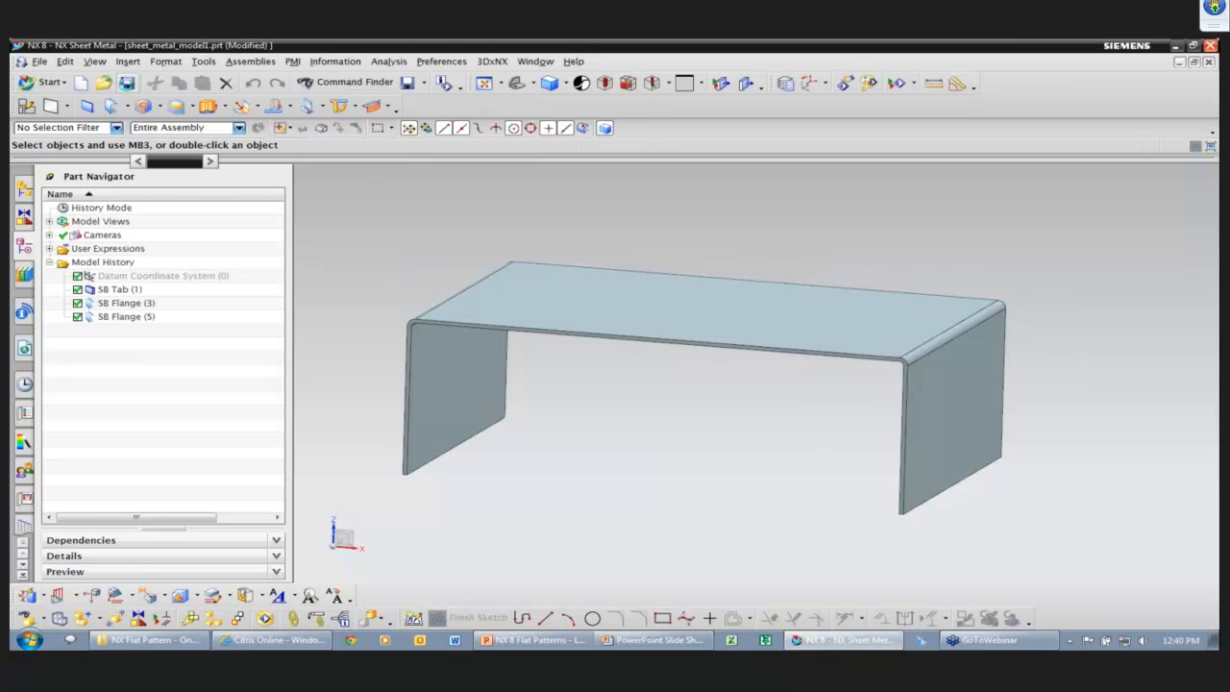
click(127, 82)
click(530, 267)
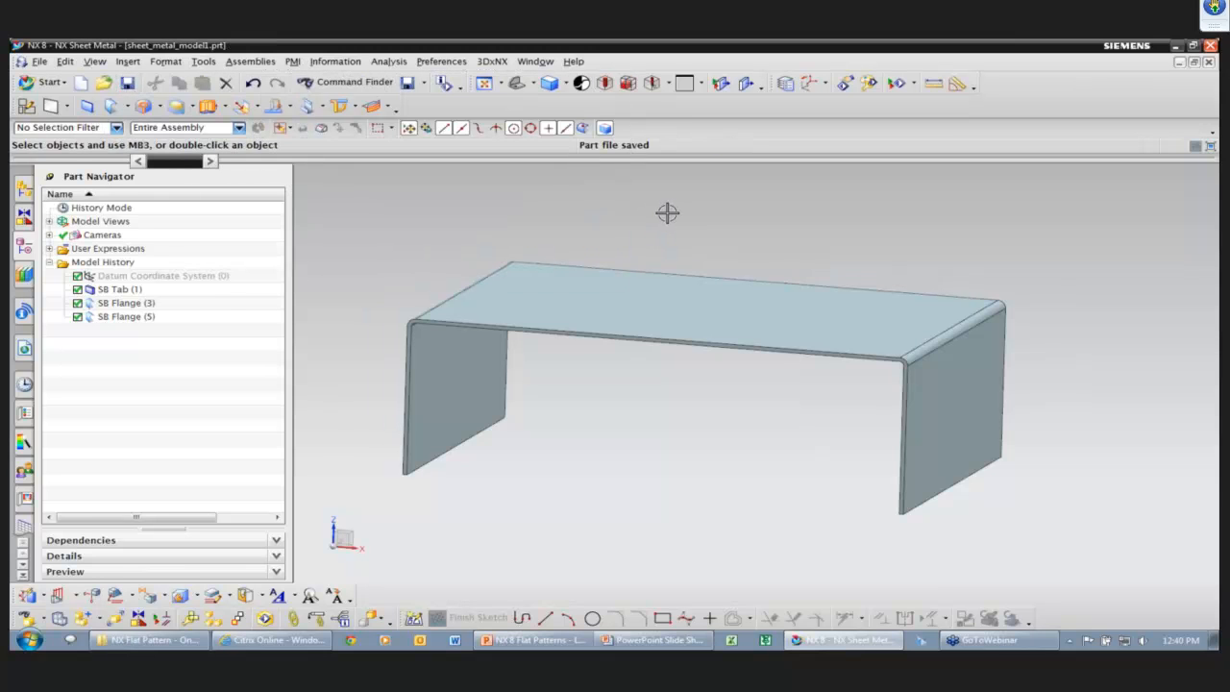
Switch to the PowerPoint presentation and start the slide show from the current slide to view the Unbend/Rebend topic
key(alt+Tab)
key(alt+Tab)
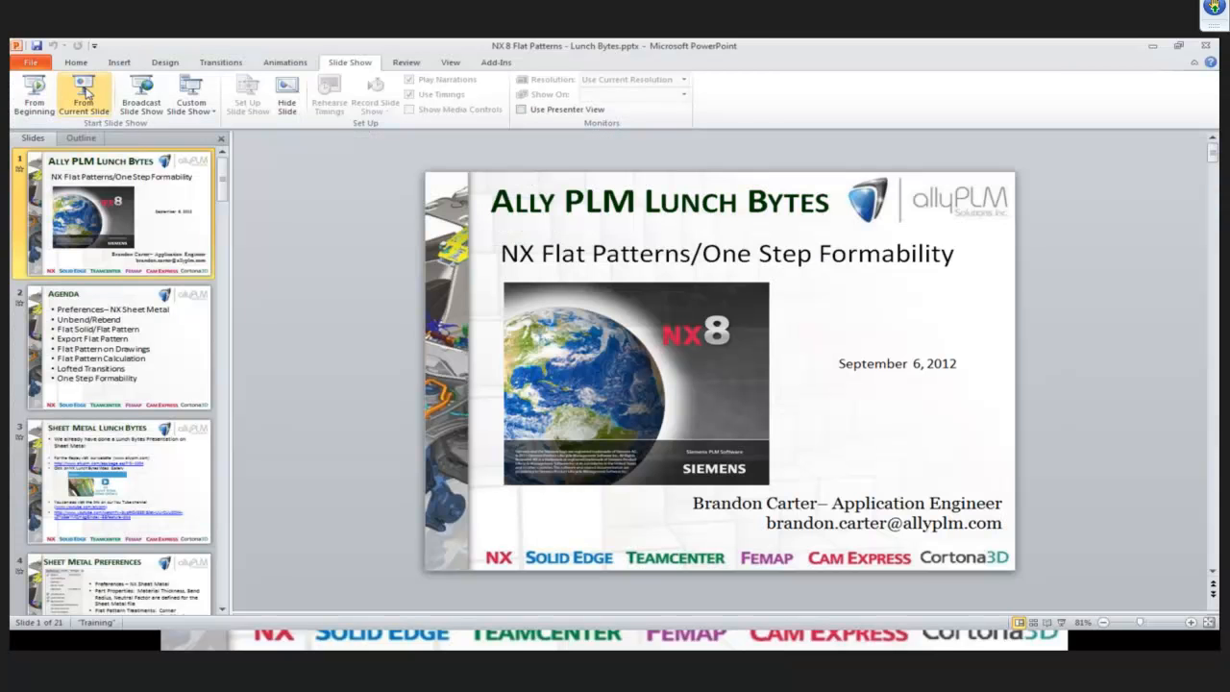
click(83, 88)
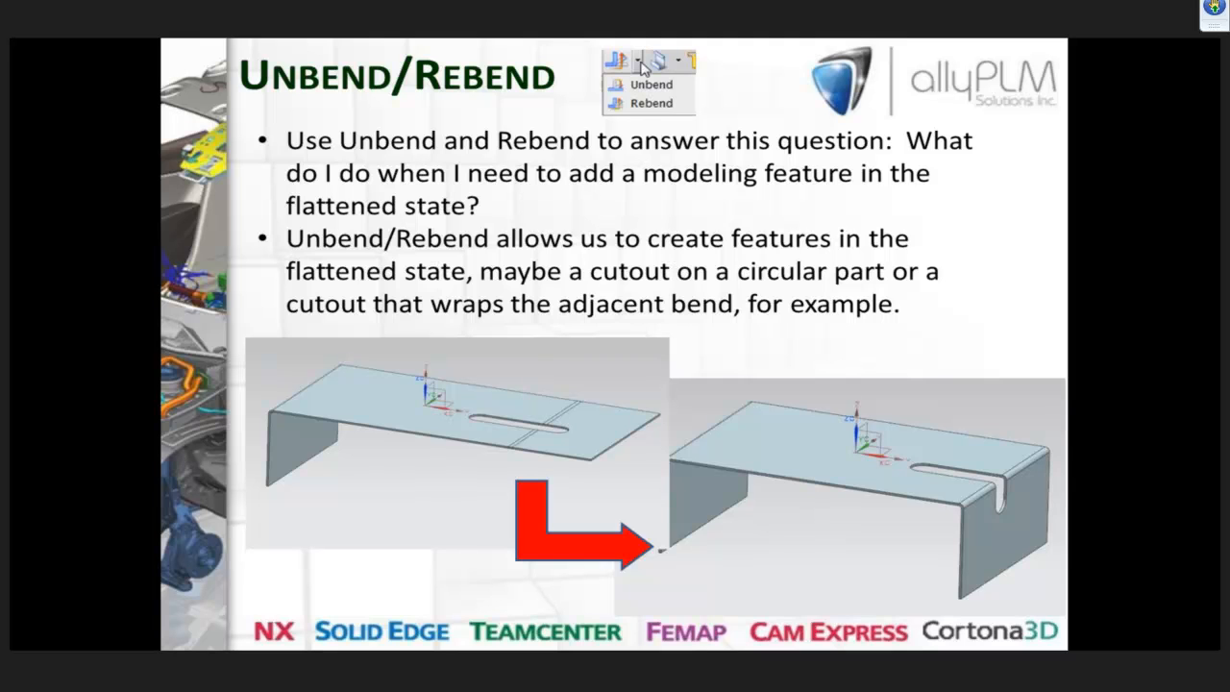
Switch back to the sheet metal model in NX and save the part
key(alt+Tab)
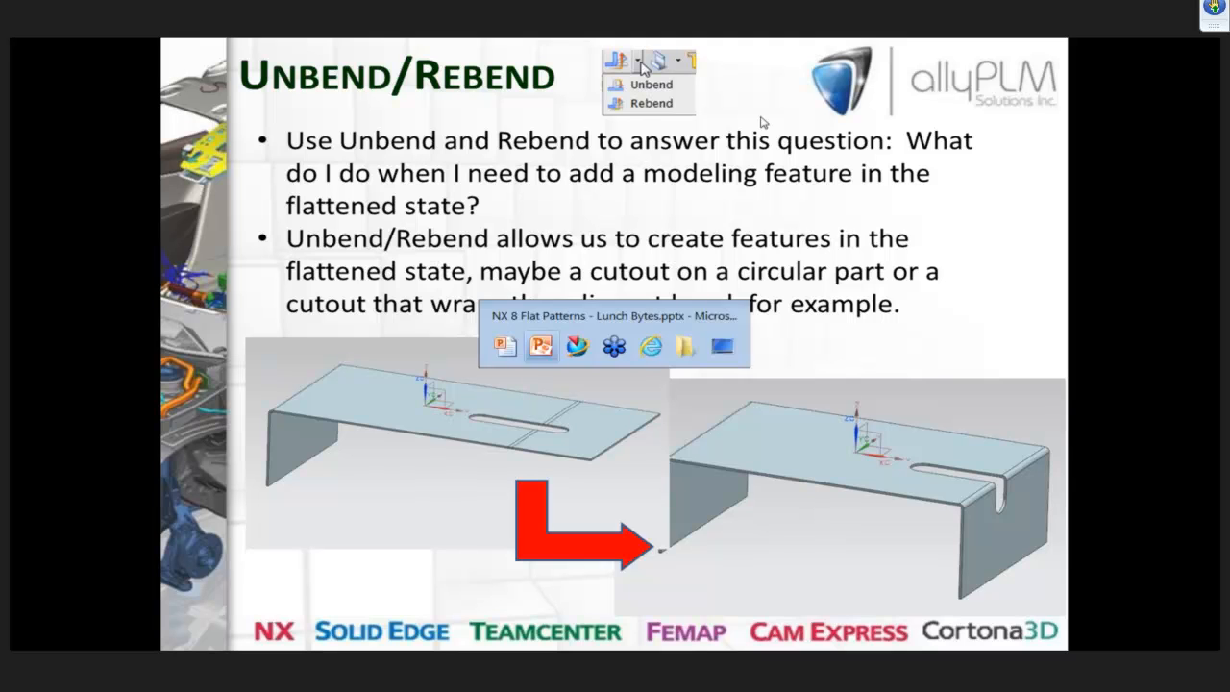
key(alt+Tab)
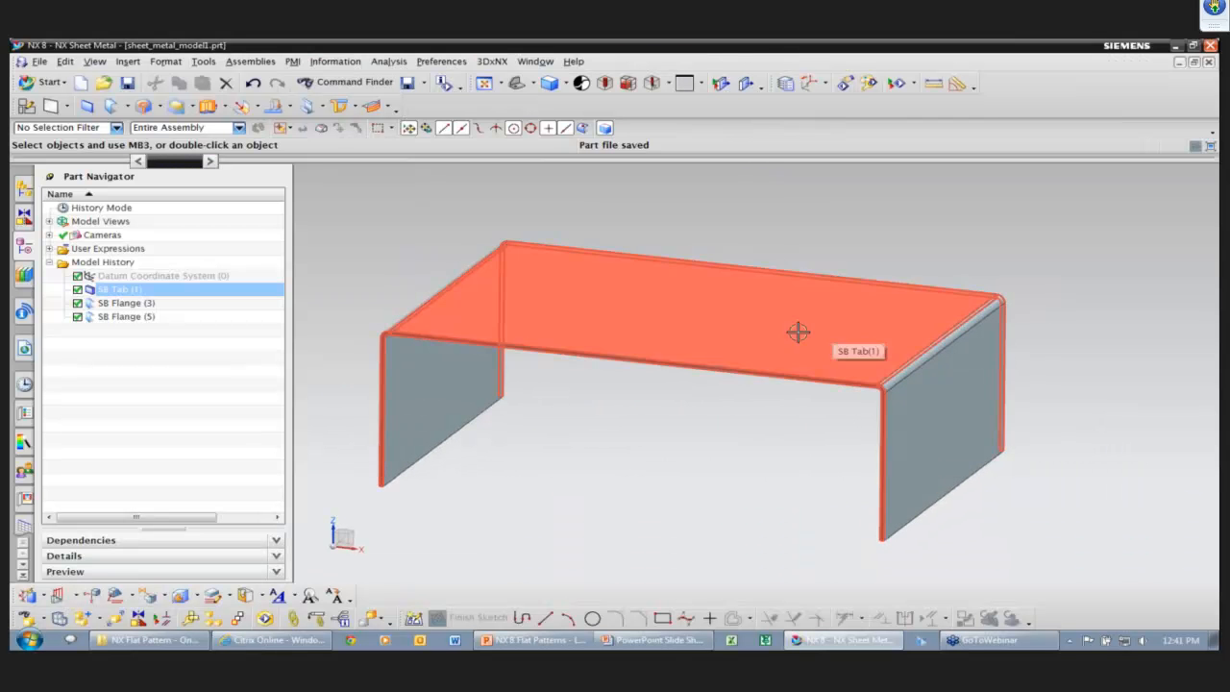
key(ctrl+s)
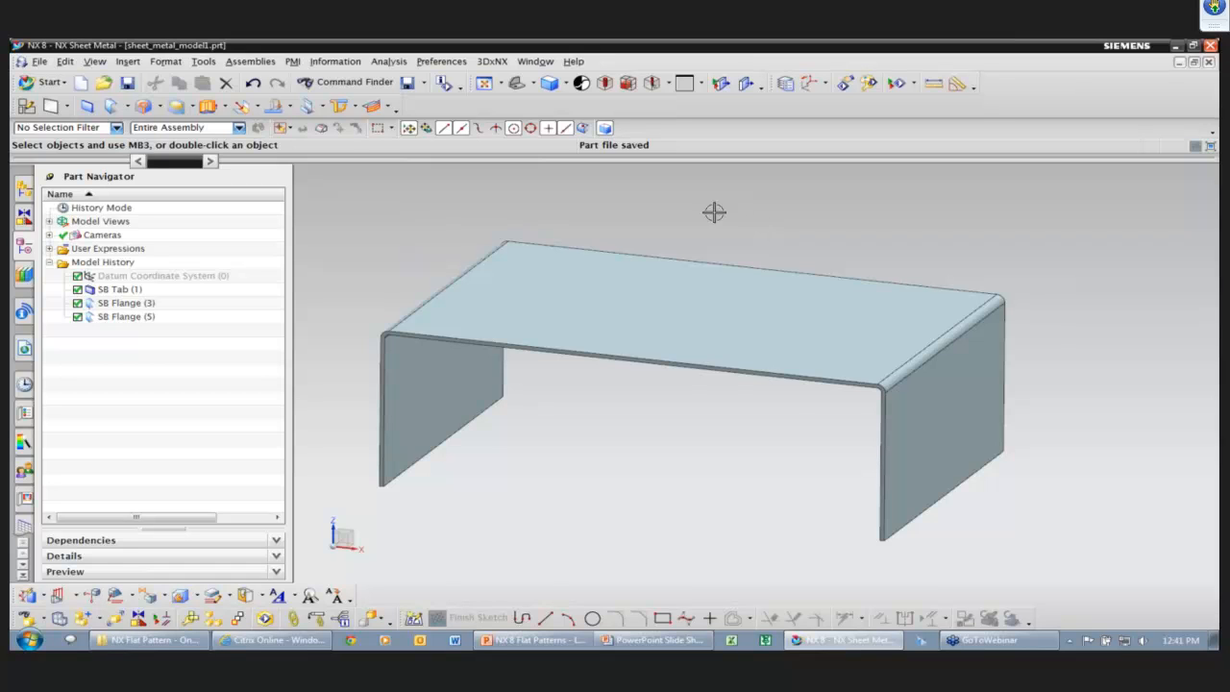
Unbend the flange on the positive X side, using the tab's upper face as the stationary face
click(289, 106)
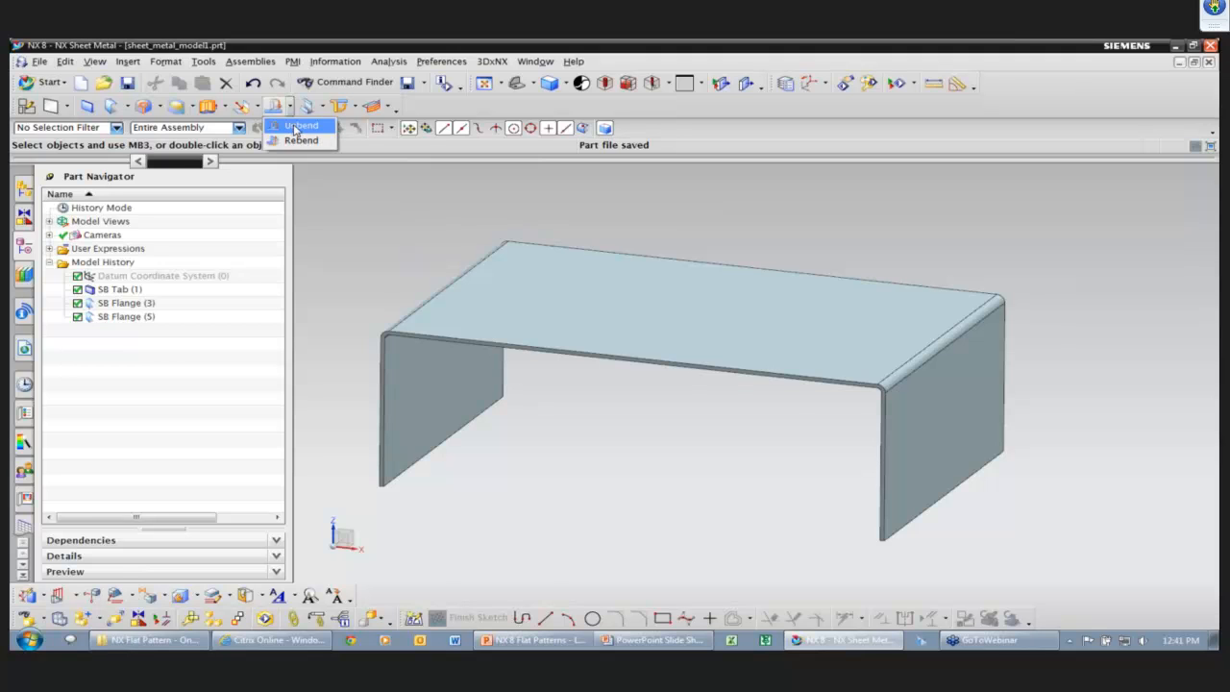
click(296, 128)
click(756, 319)
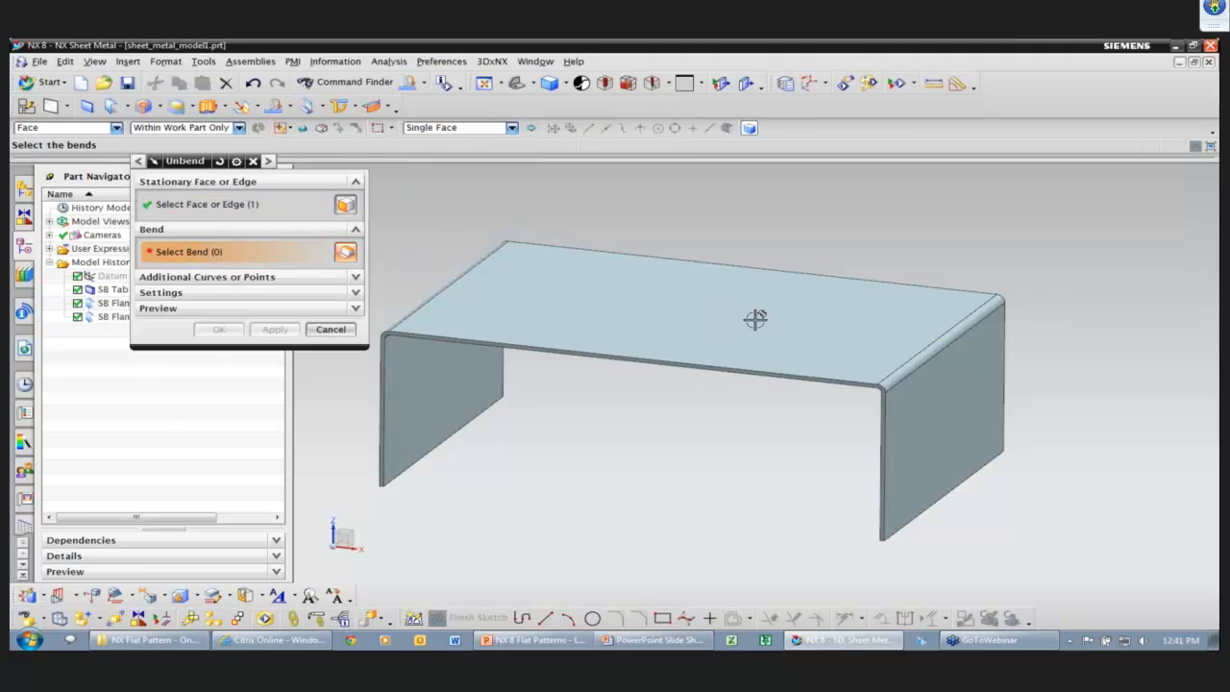
click(937, 342)
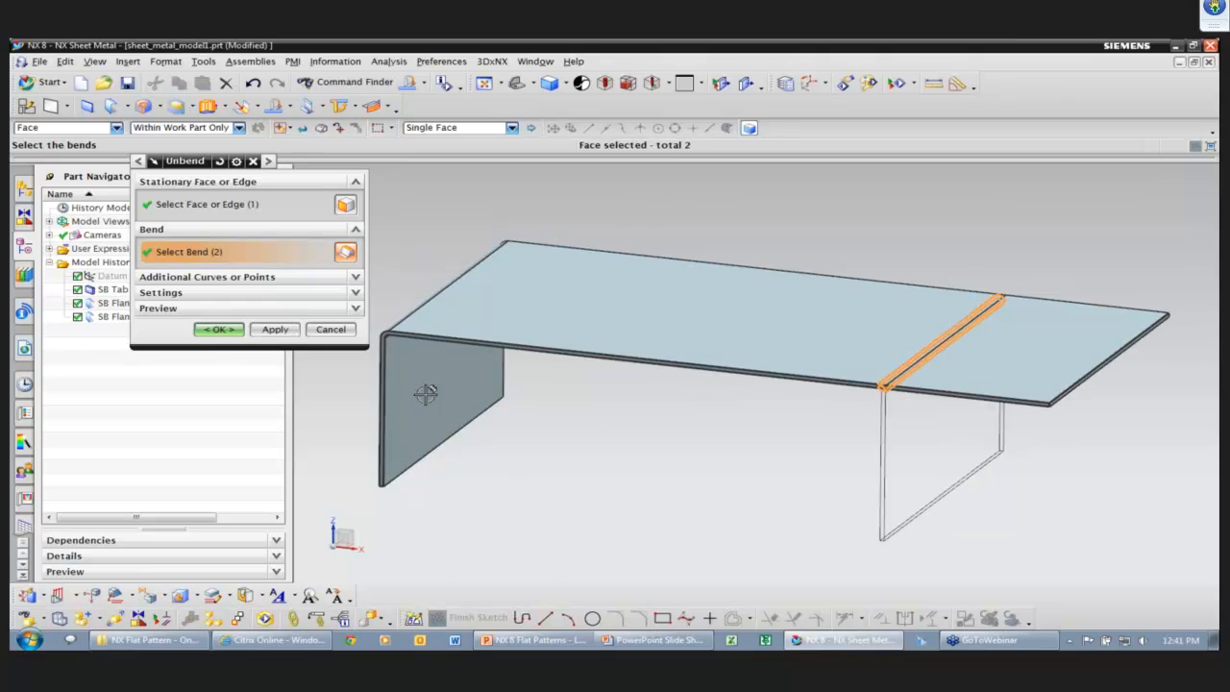
click(219, 328)
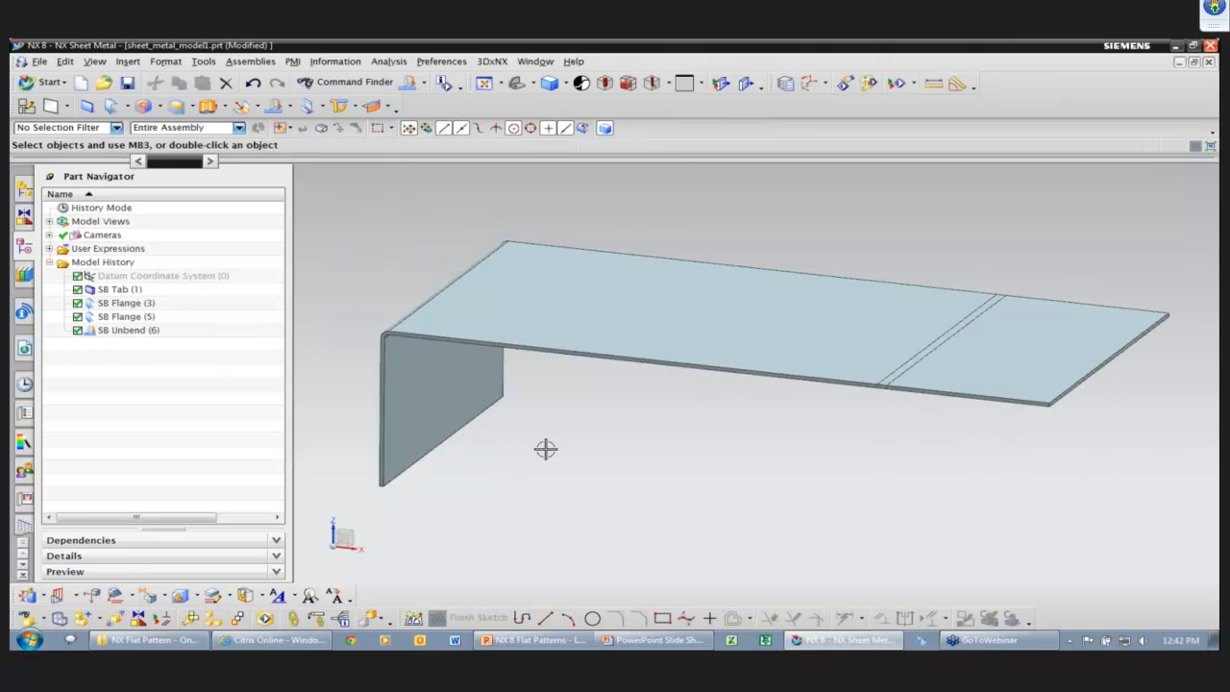
For a Normal Cutout, sketch a slot across the unfolded bend on the upper face, about 2.25 in between arc centers with 0.42 in radius
scroll(720, 448, down, 1)
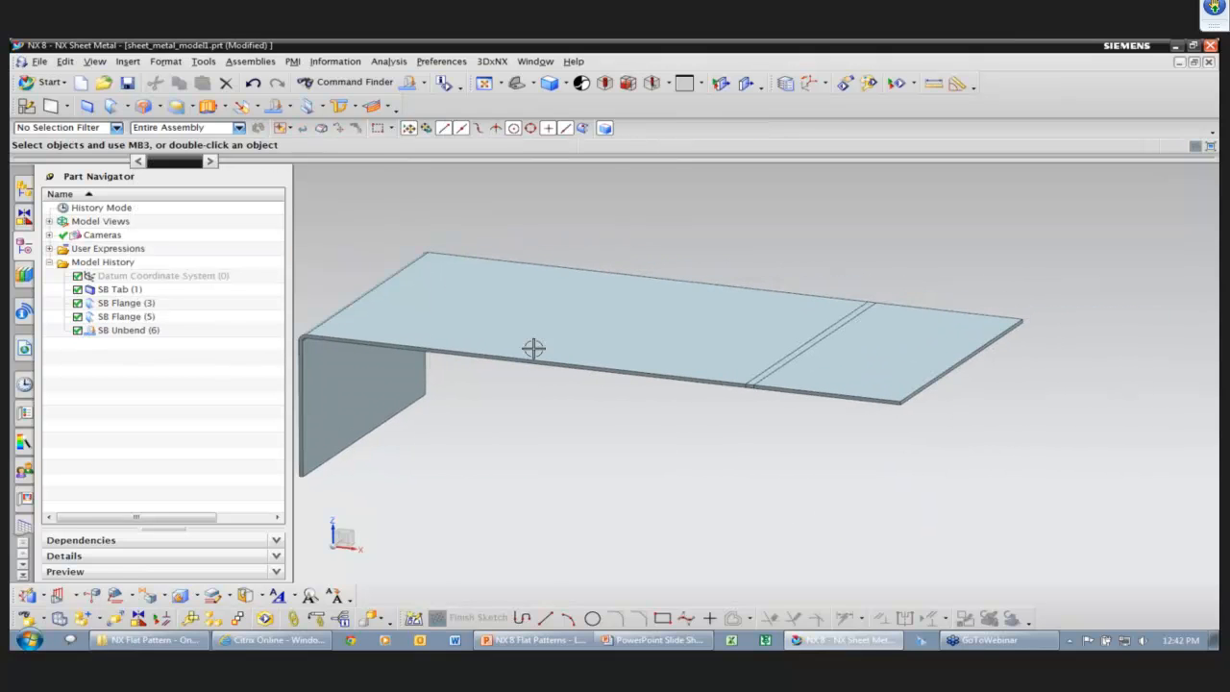
click(224, 107)
click(243, 139)
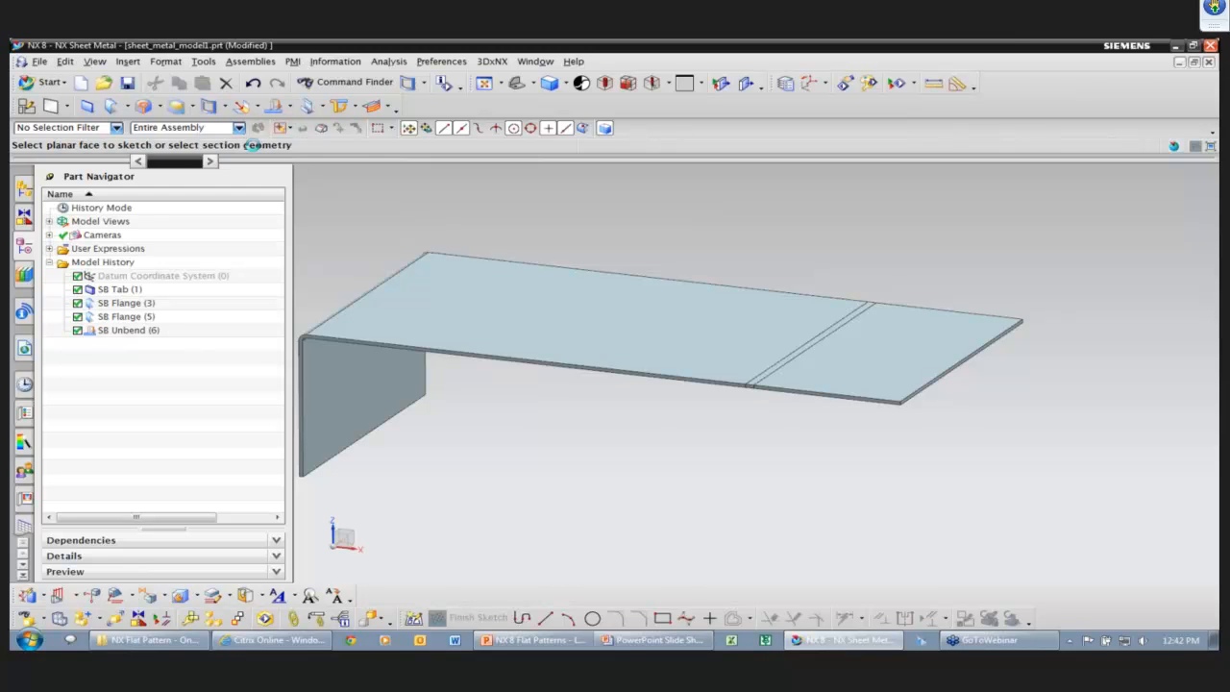
click(672, 328)
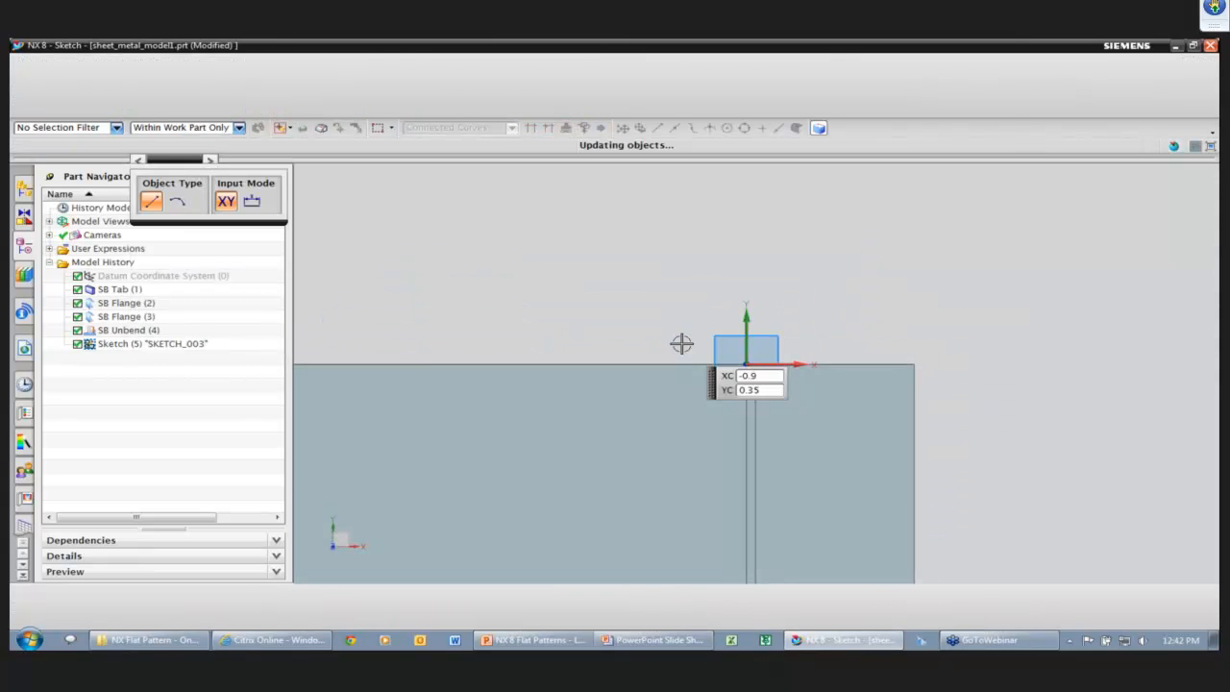
click(567, 427)
click(766, 425)
drag(766, 426, 796, 447)
click(763, 492)
click(566, 494)
drag(566, 494, 516, 462)
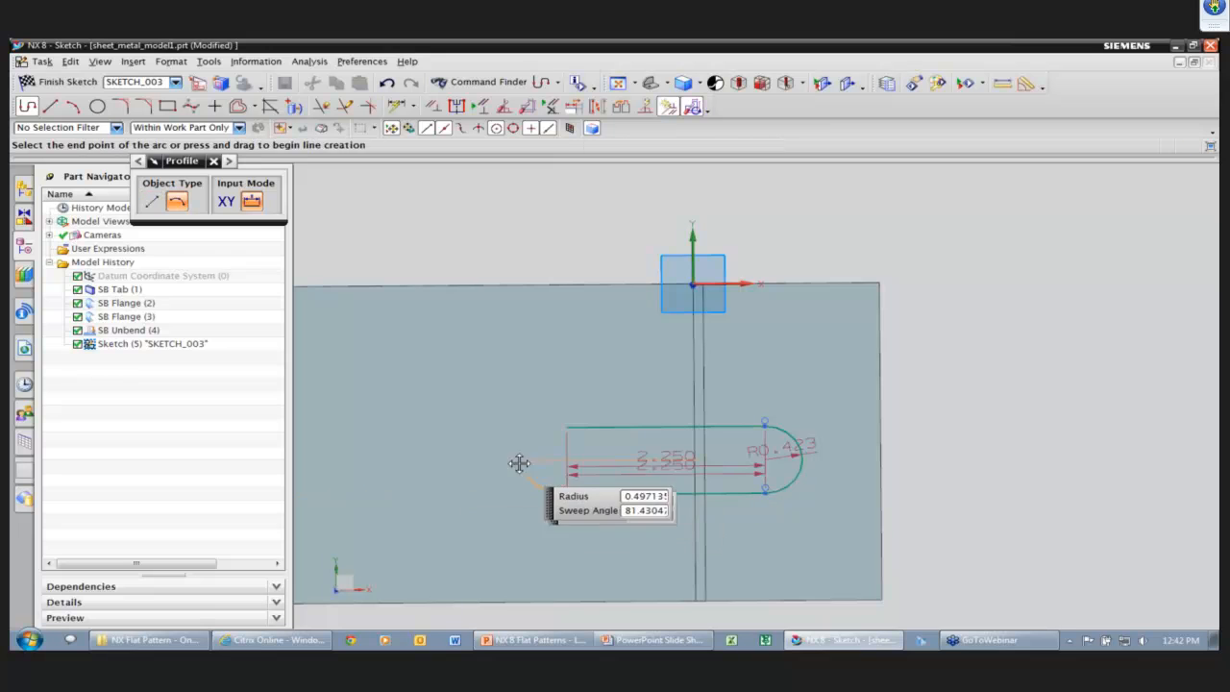
click(561, 425)
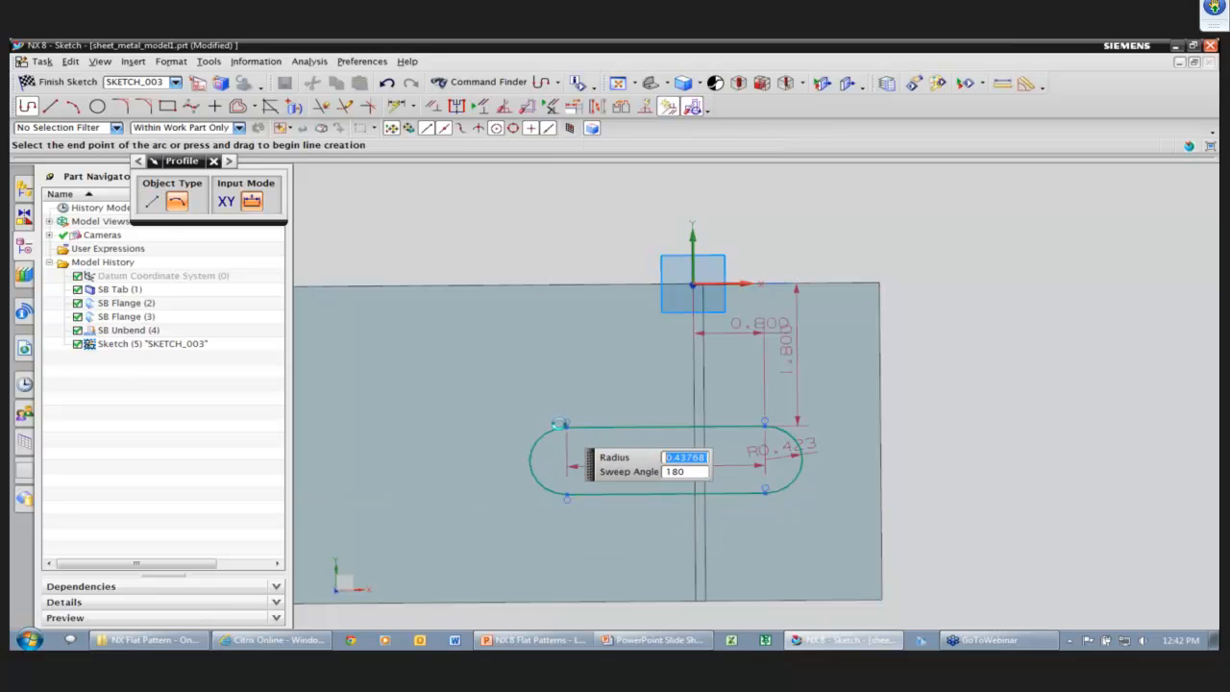
middle_drag(549, 407, 636, 447)
click(637, 446)
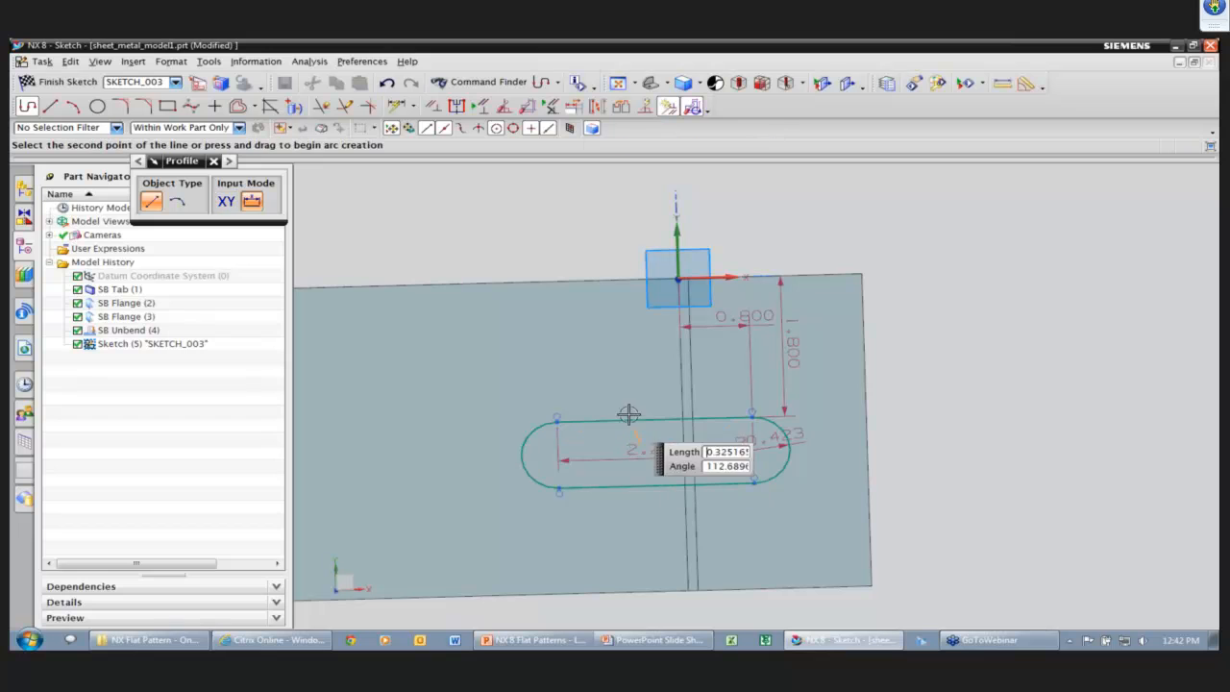
key(Escape)
Set the slot's straight length to 2 in and its end arc radius to 0.25 in
middle_drag(621, 381, 661, 441)
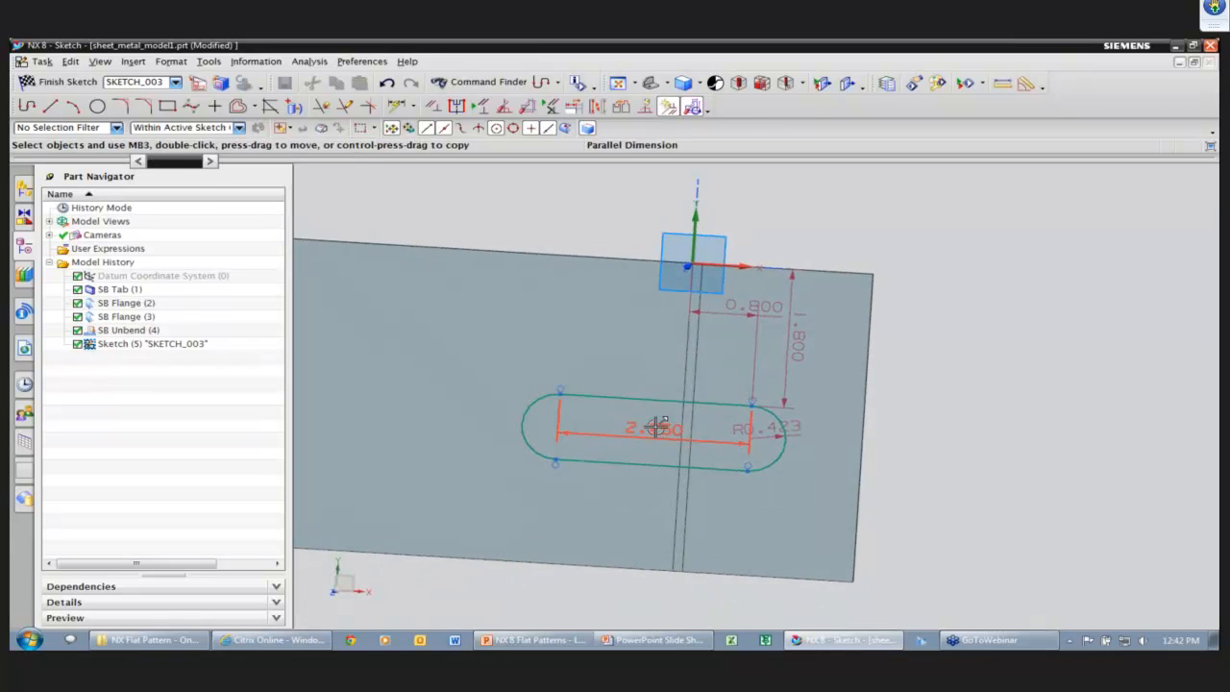
double_click(658, 431)
text(2)
key(Return)
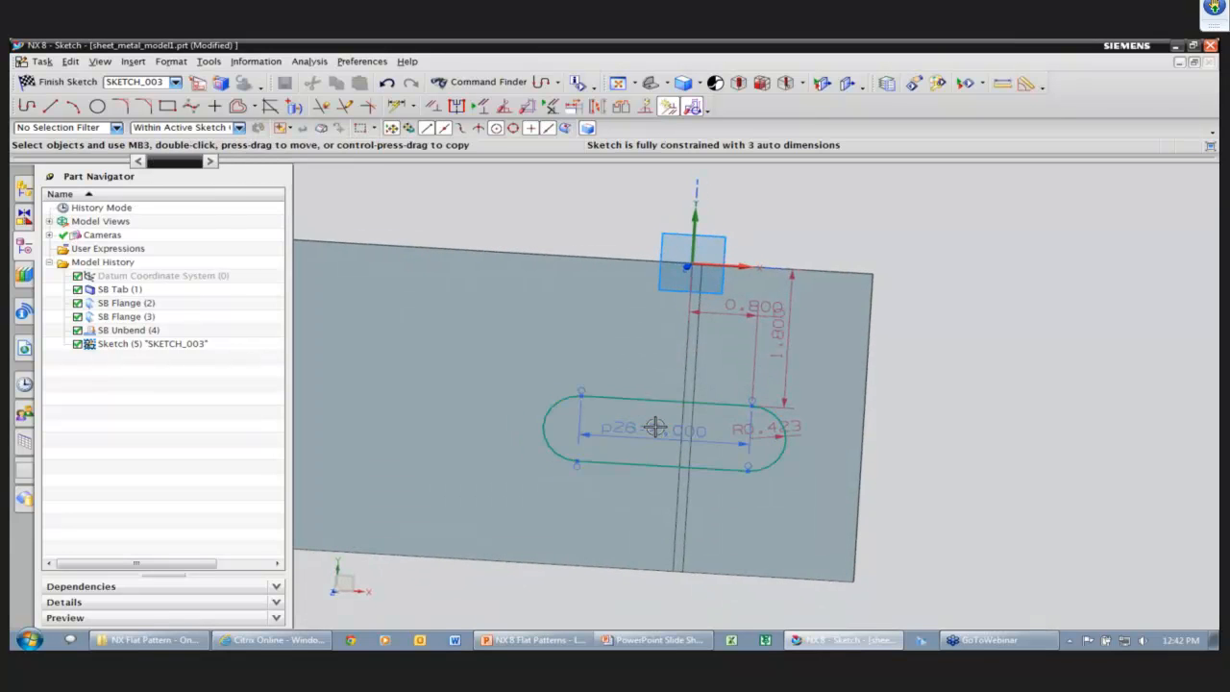
double_click(769, 431)
text(.25)
key(Return)
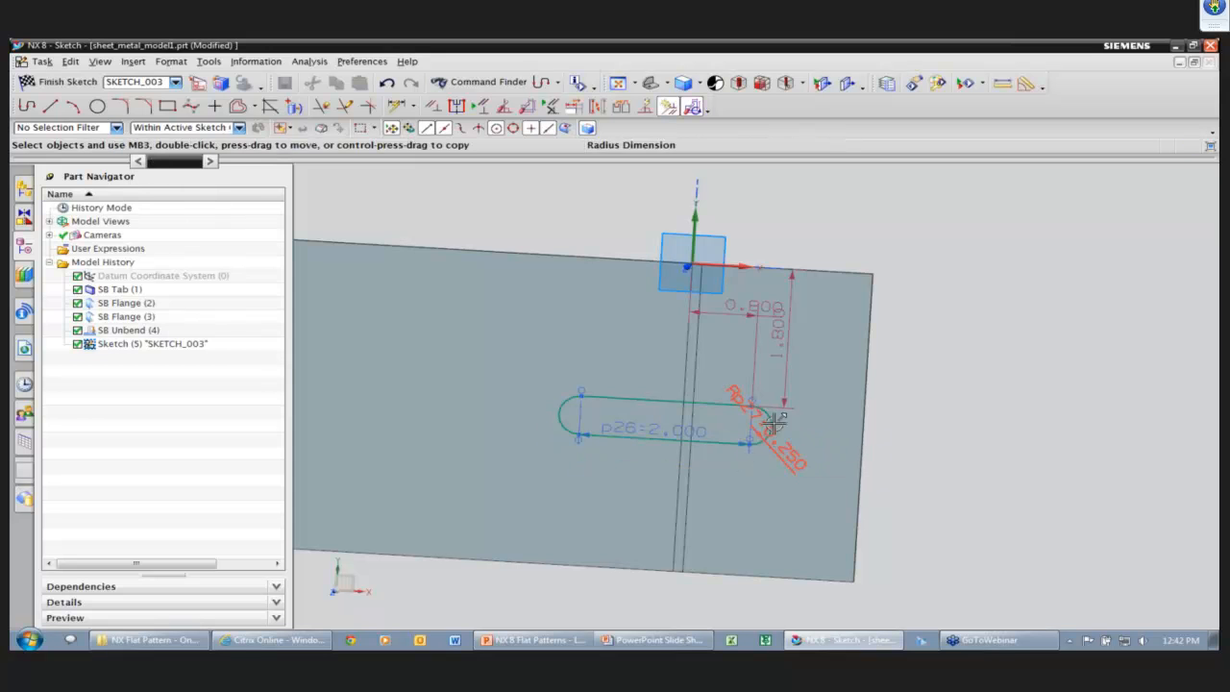
Position the slot with its outer arc center 1 in from the vertical axis and its upper line 2 in below the horizontal axis
double_click(743, 314)
text(1)
key(Return)
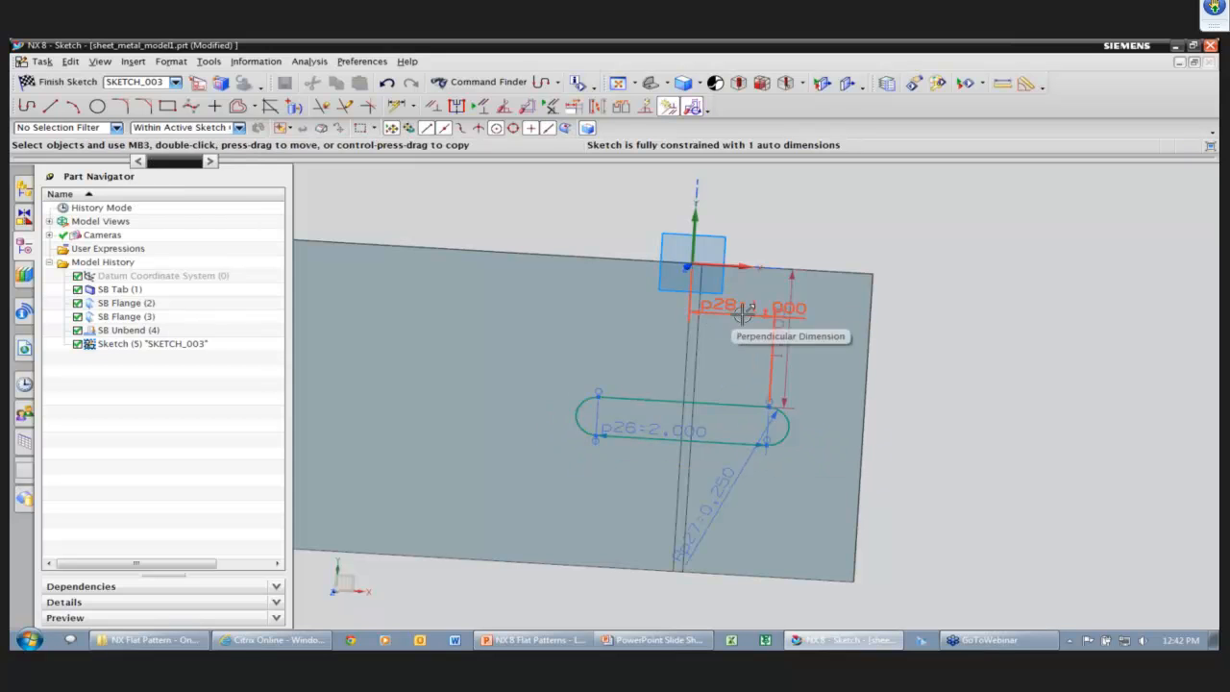
double_click(777, 365)
text(2)
key(Return)
Finish the sketch and create the slot's Normal Cutout with the Thickness cut method and Until Next limit
right_click(596, 335)
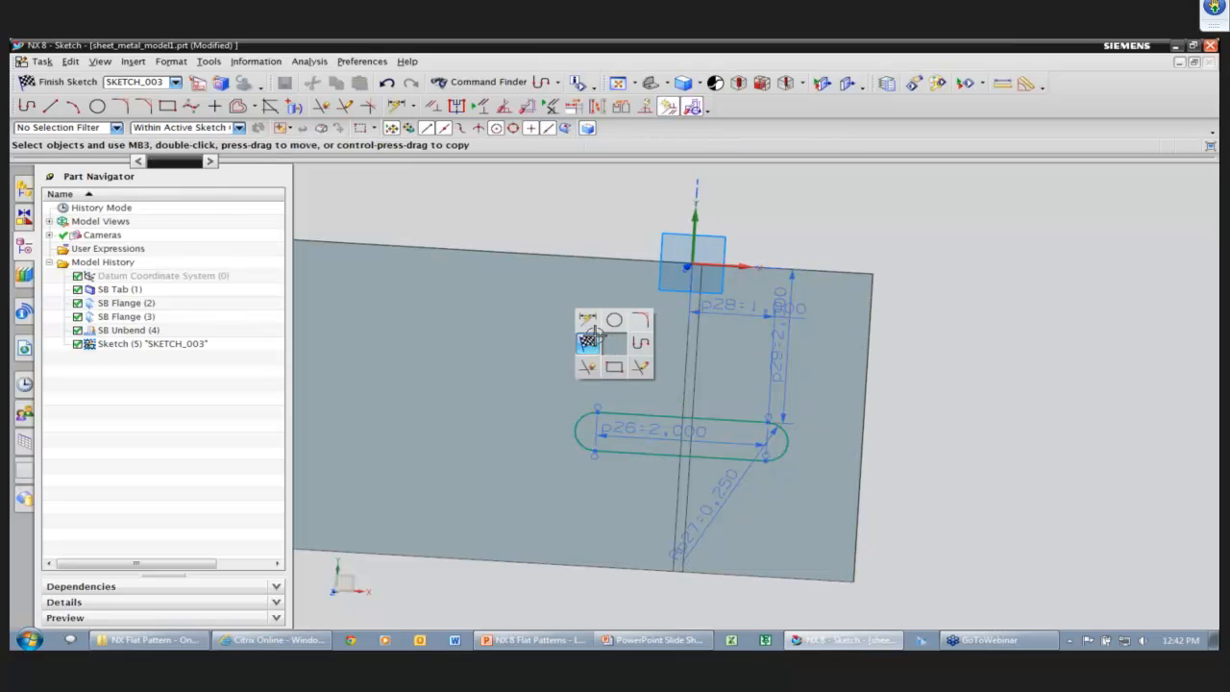
click(588, 339)
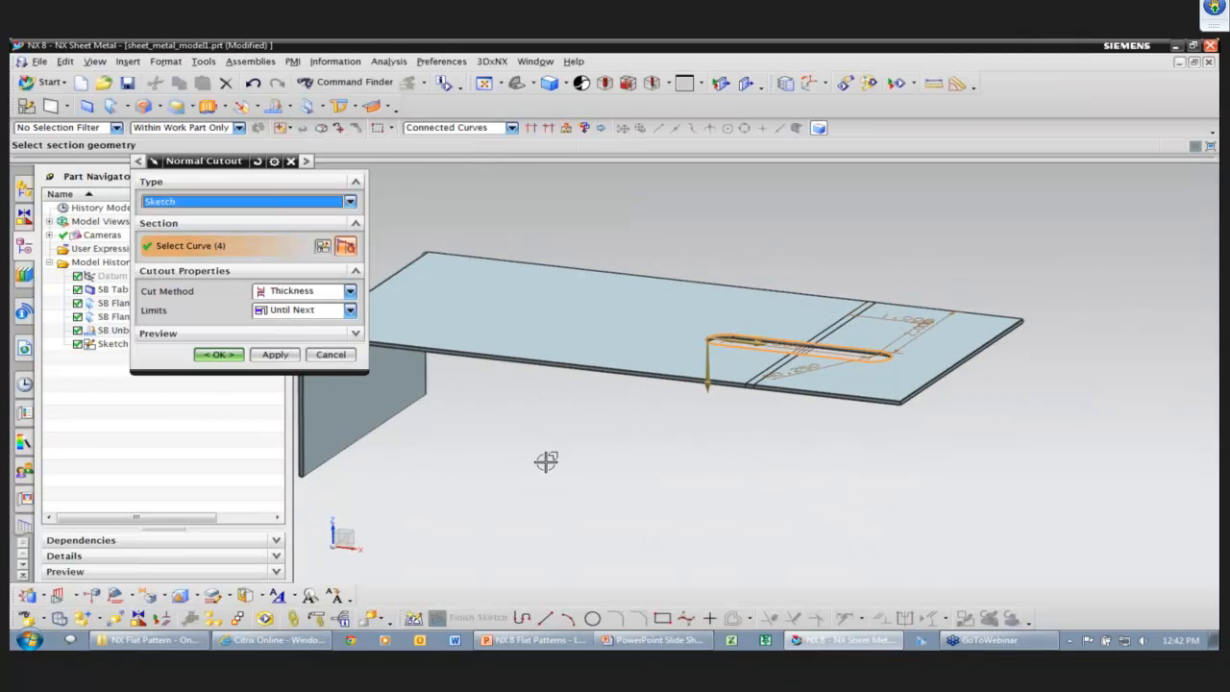
middle_click(546, 462)
scroll(550, 460, up, 1)
middle_drag(554, 459, 676, 468)
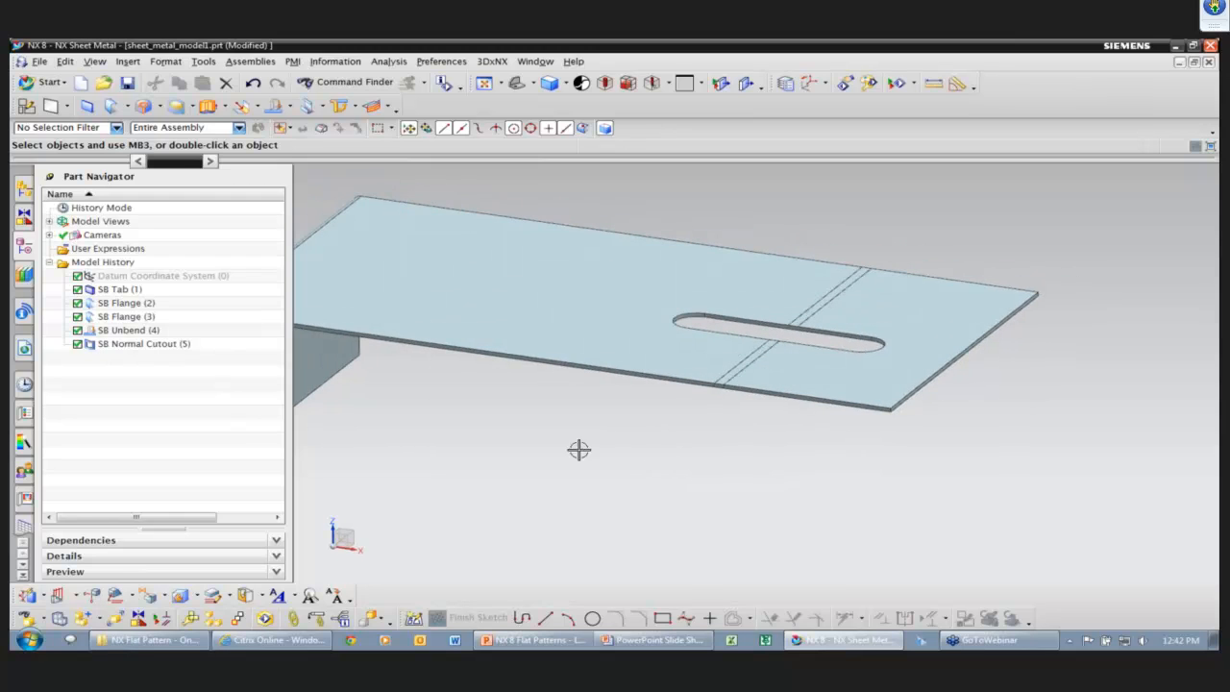
shift+middle_drag(676, 541, 682, 543)
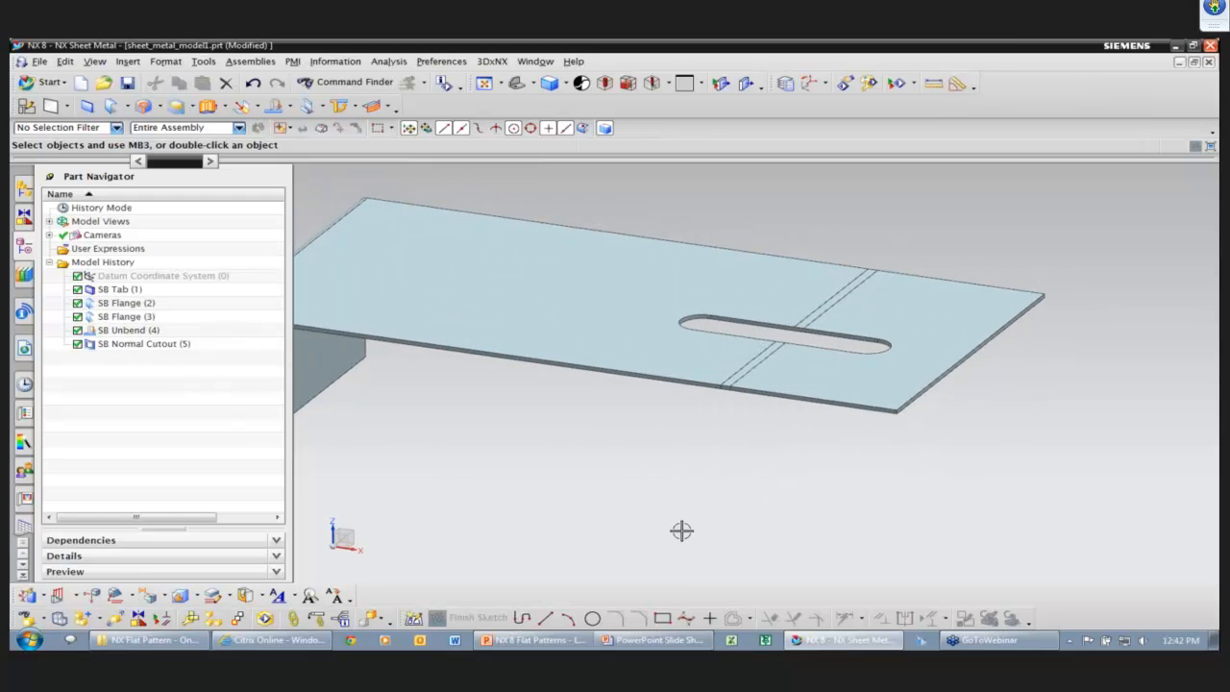
Rebend the unfolded bend crossed by the slot so that the flange is folded down again
click(298, 110)
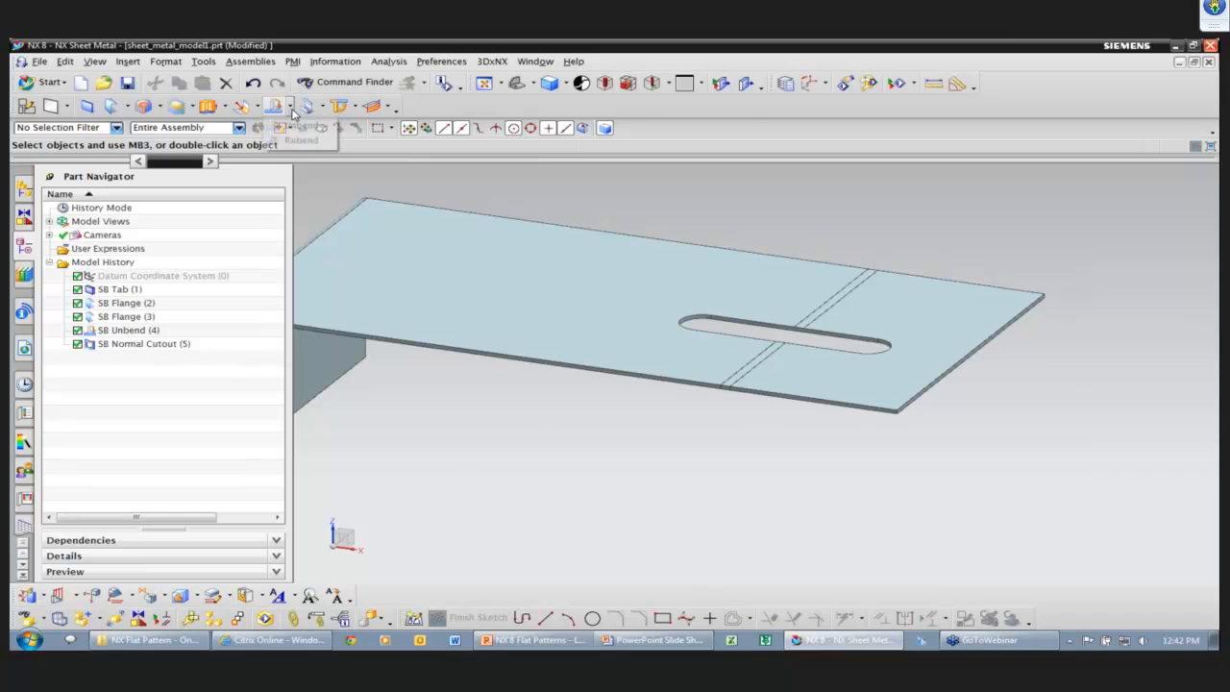
click(294, 142)
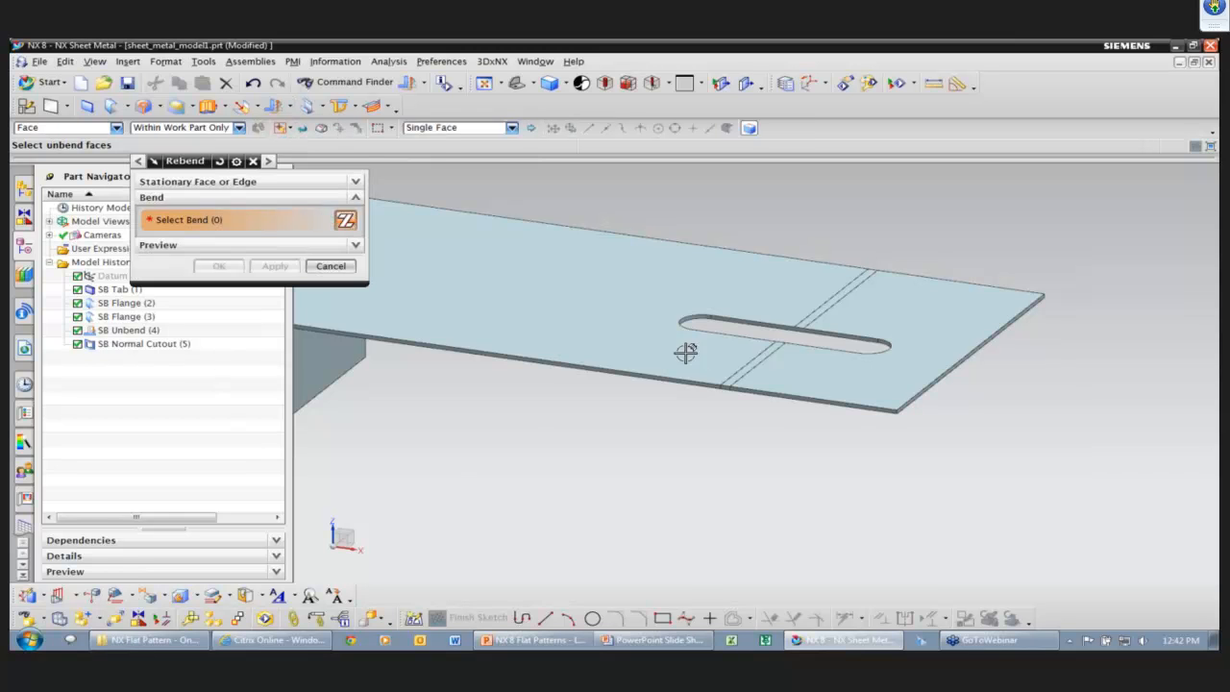
click(742, 366)
click(219, 266)
shift+middle_drag(568, 452, 674, 495)
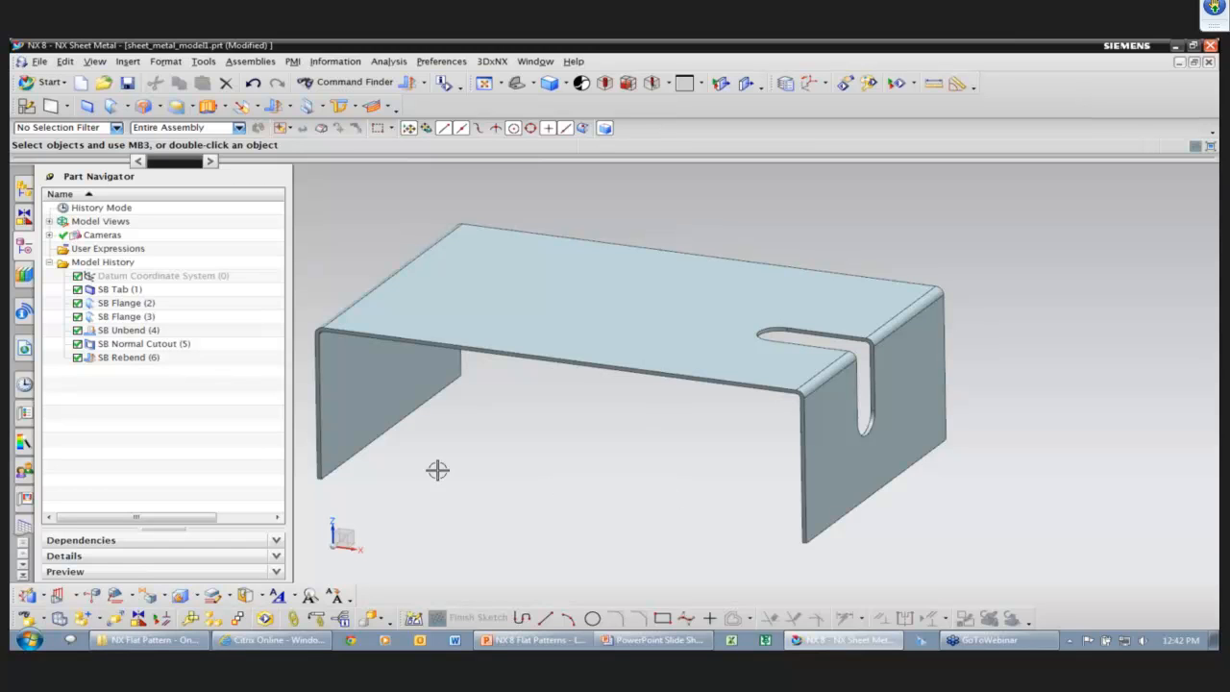
Examine the Unbend, Normal Cutout and Rebend features in the model history by highlighting each on the part
click(137, 332)
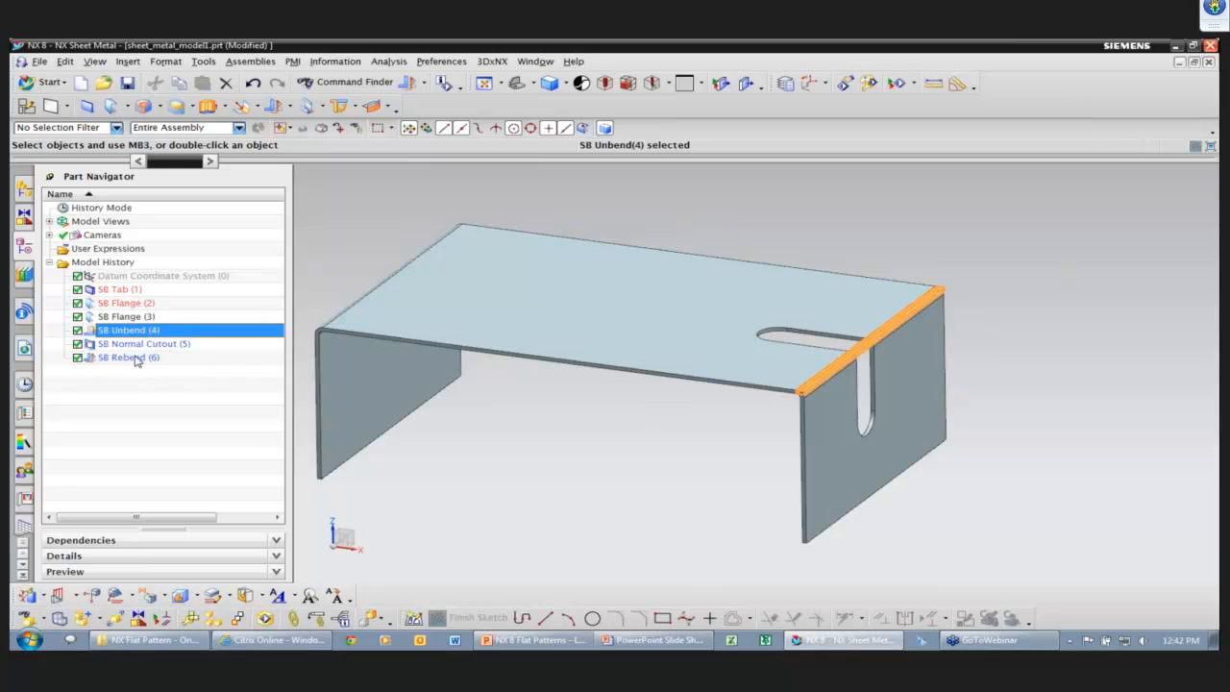
click(138, 358)
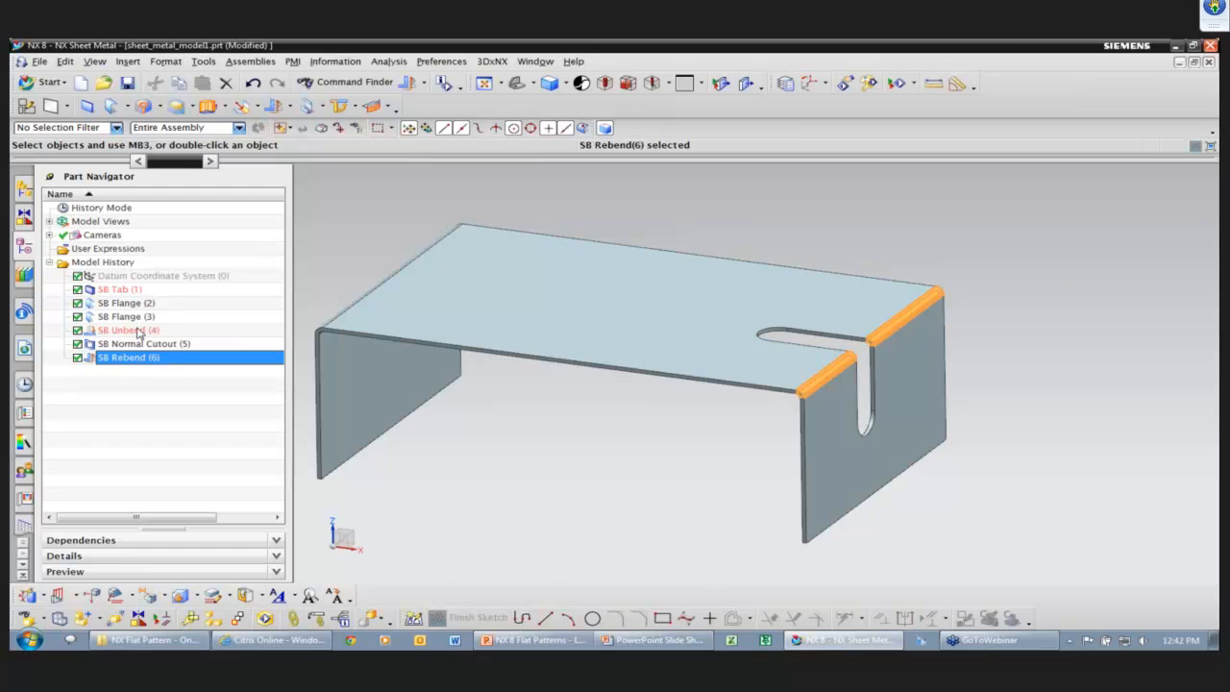
click(138, 332)
click(142, 345)
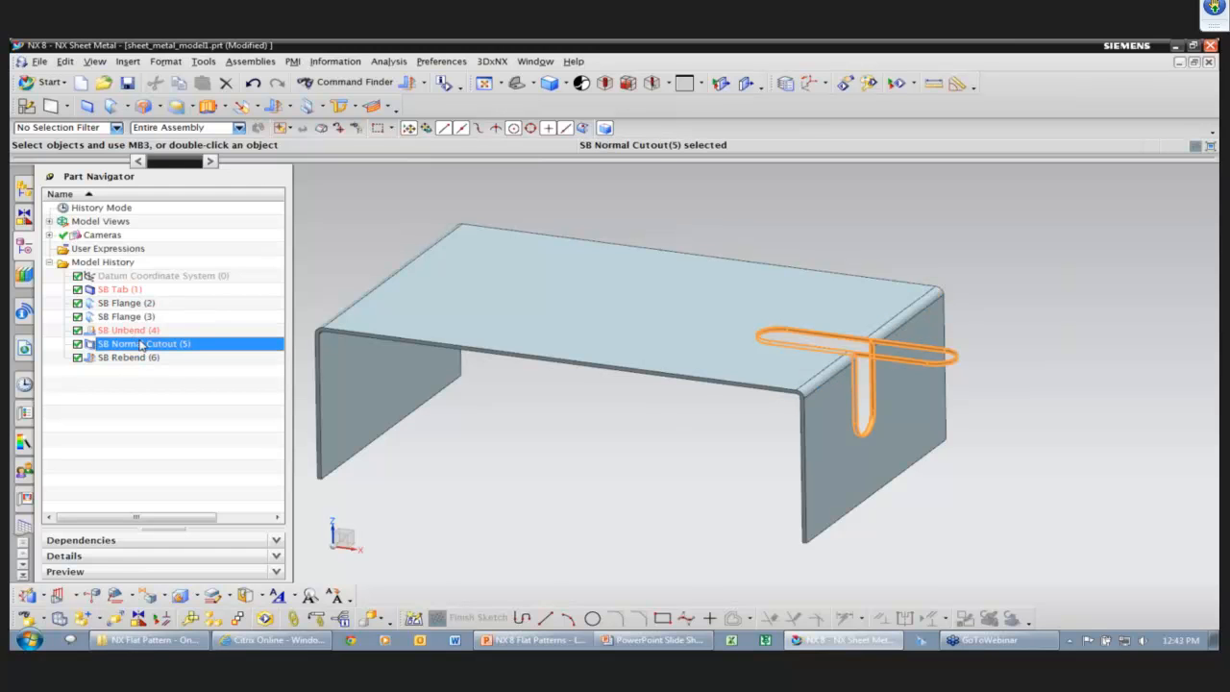
click(141, 358)
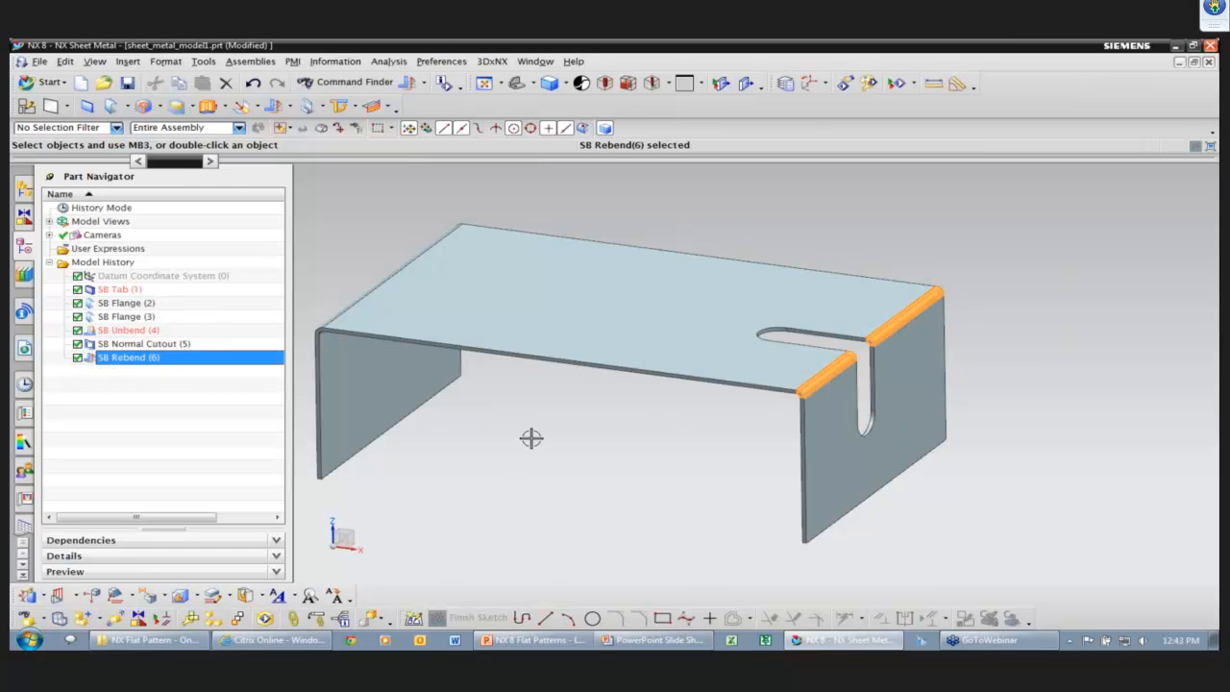
key(Escape)
Save the part and create a new NX Sheet Metal part in inches named sheet_metal_model2.prt
click(129, 83)
key(ctrl+f)
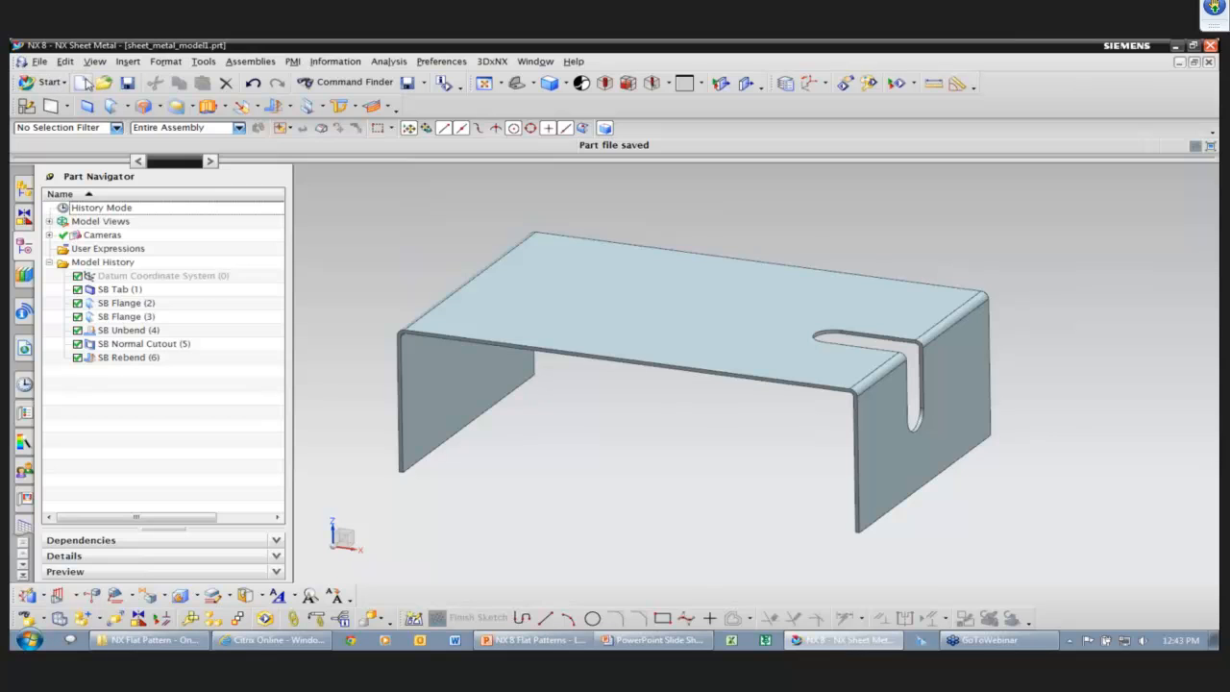
click(83, 83)
click(716, 490)
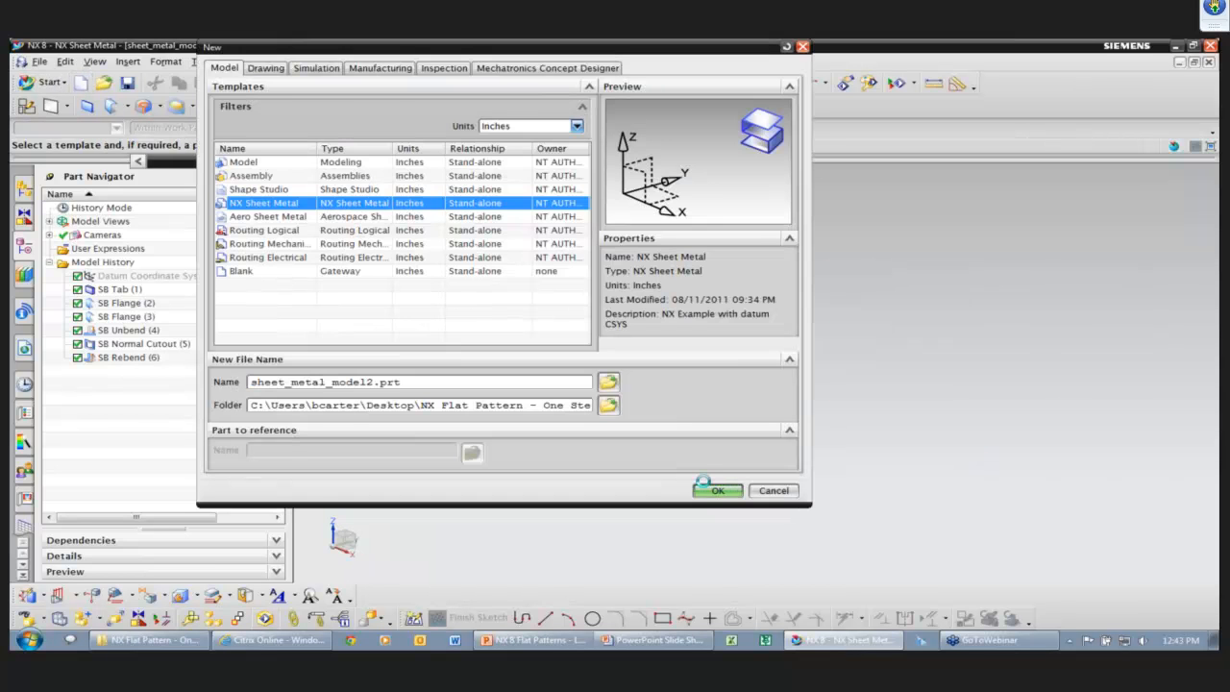
For a Contour Flange, sketch a nearly closed arc on the XZ plane centered at the origin, radius about 2.02 in, with an upper gap about 0.75 in wide
click(126, 106)
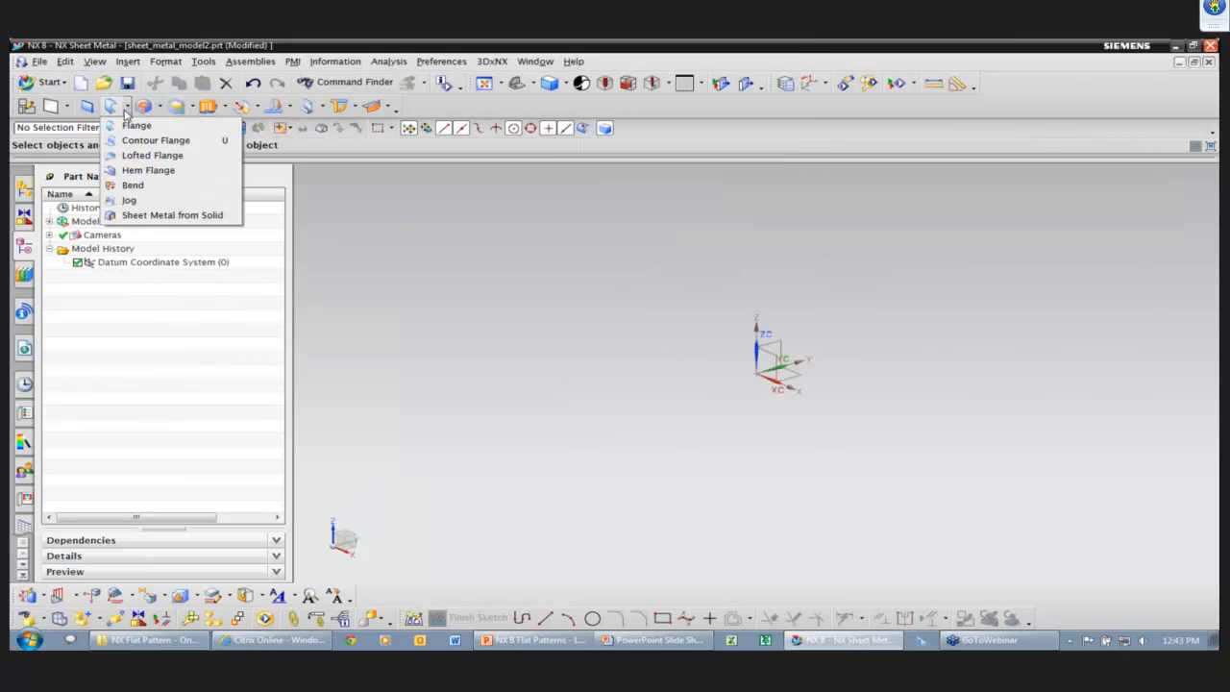
click(156, 140)
click(775, 352)
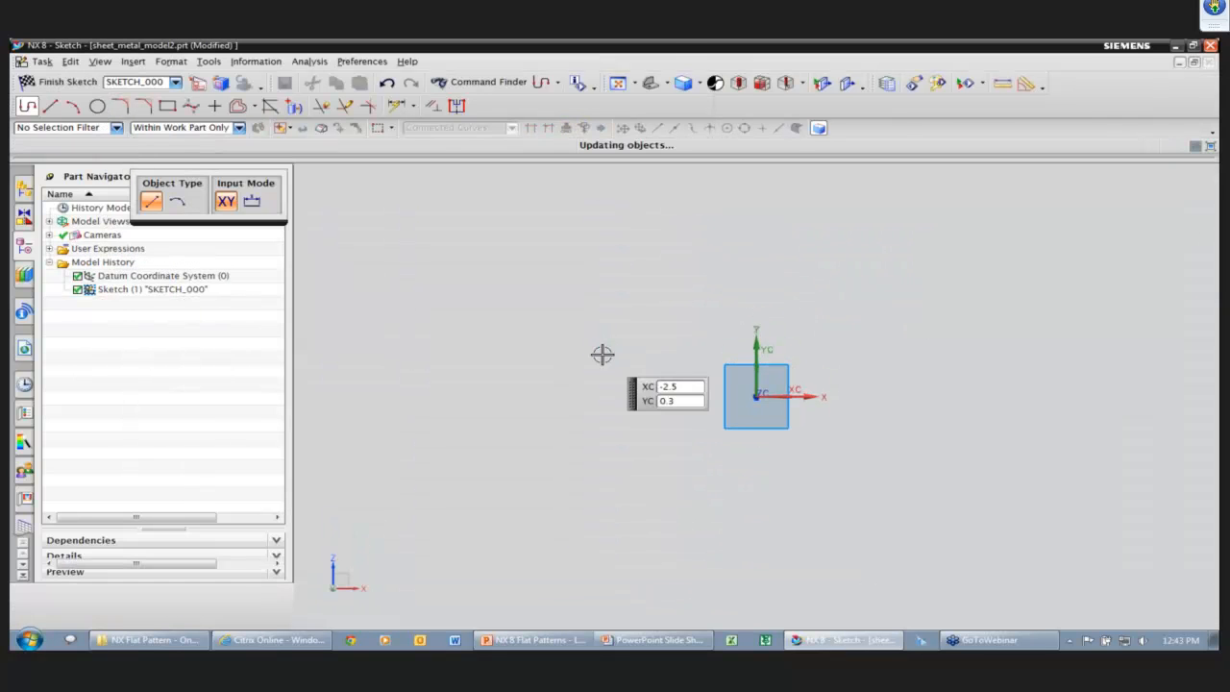
click(73, 106)
click(177, 201)
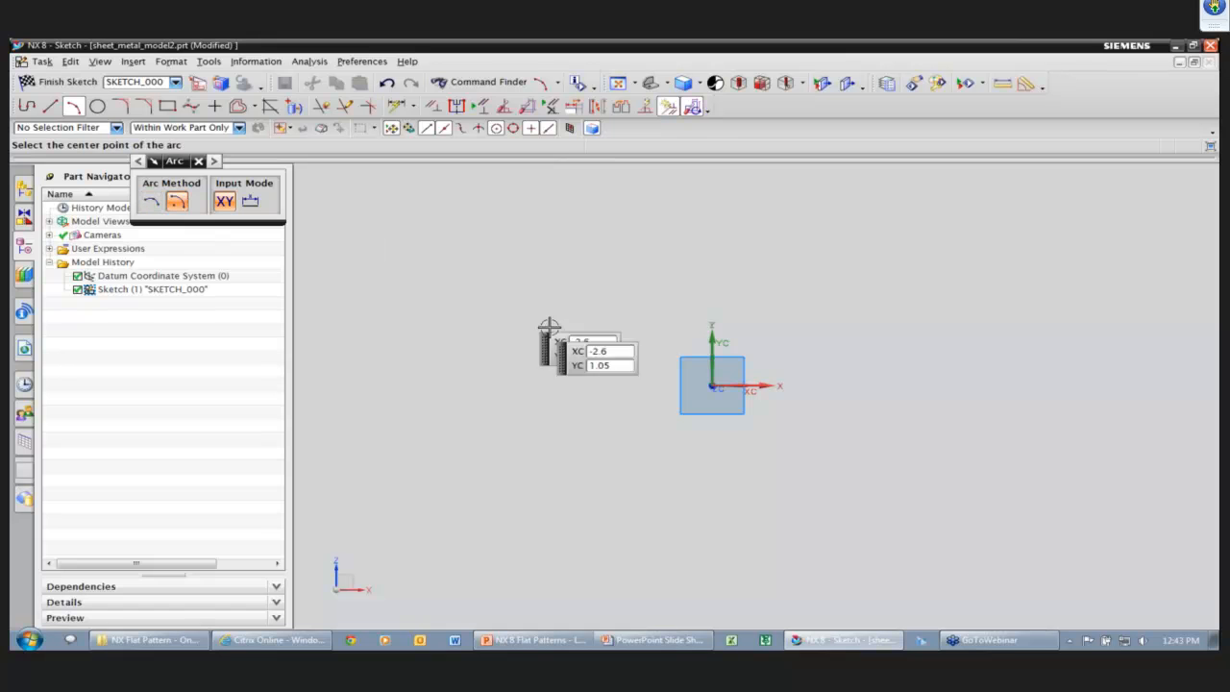
click(713, 386)
click(683, 261)
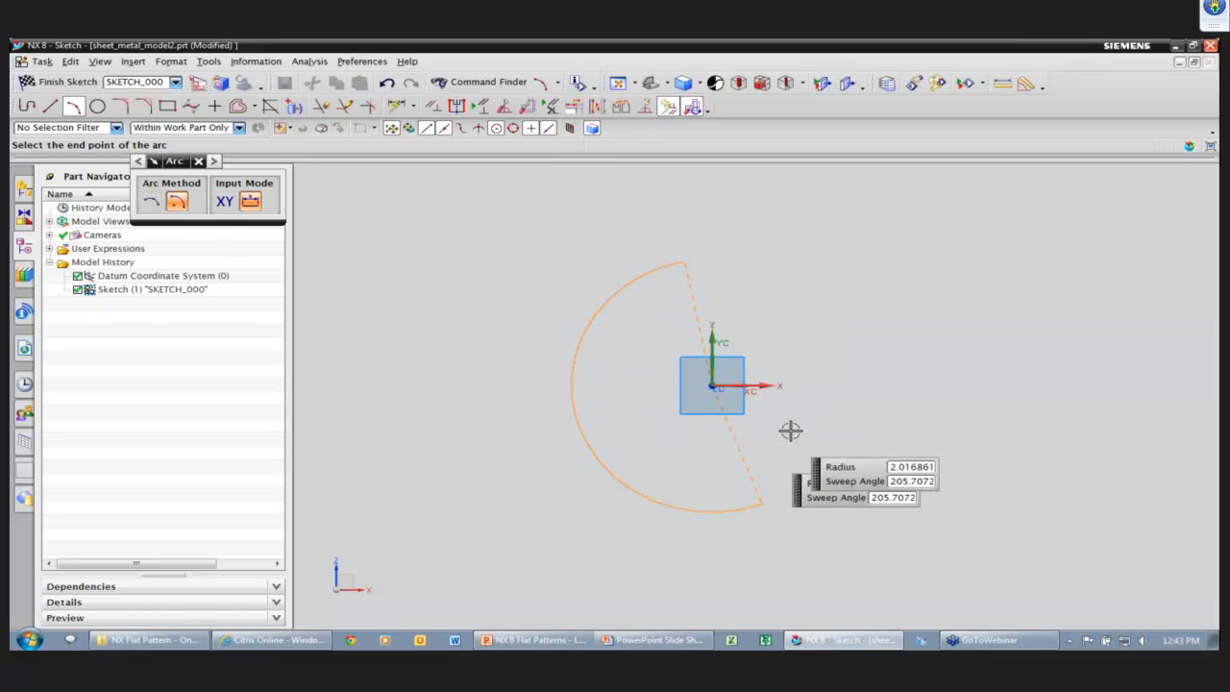
click(738, 258)
key(Escape)
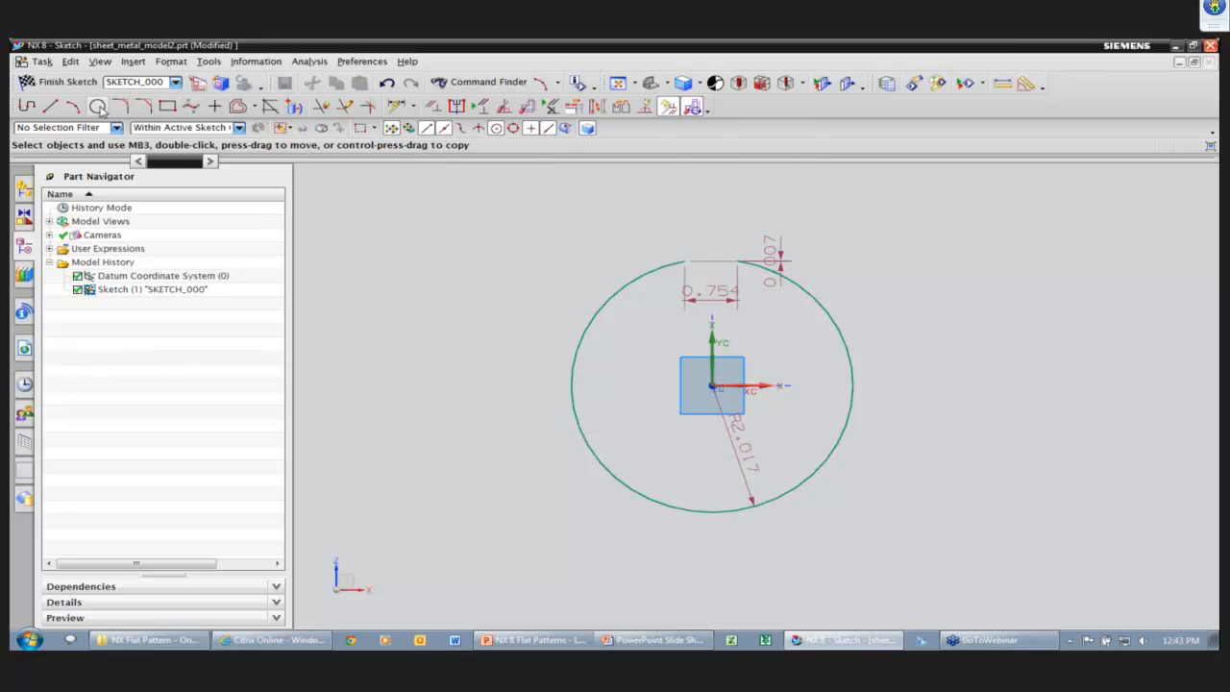
Draw lines from both arc endpoints to the origin and convert the two lines to reference geometry
click(51, 106)
click(684, 261)
click(711, 386)
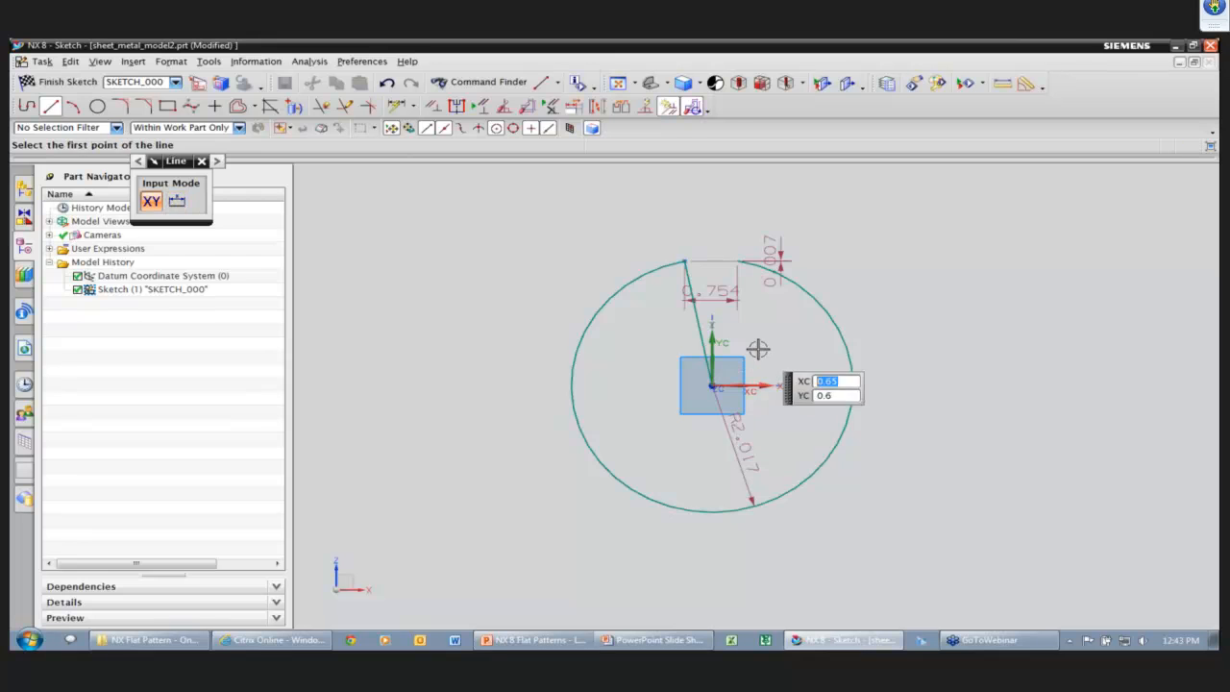
click(741, 262)
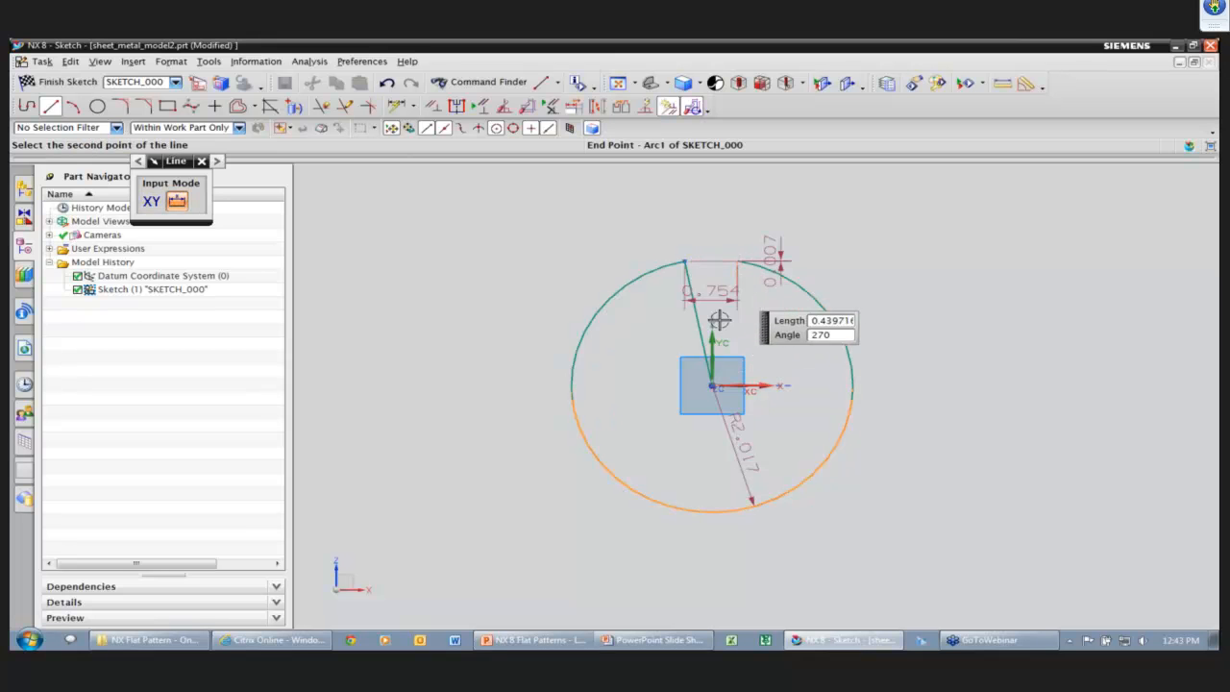
click(711, 385)
key(Escape)
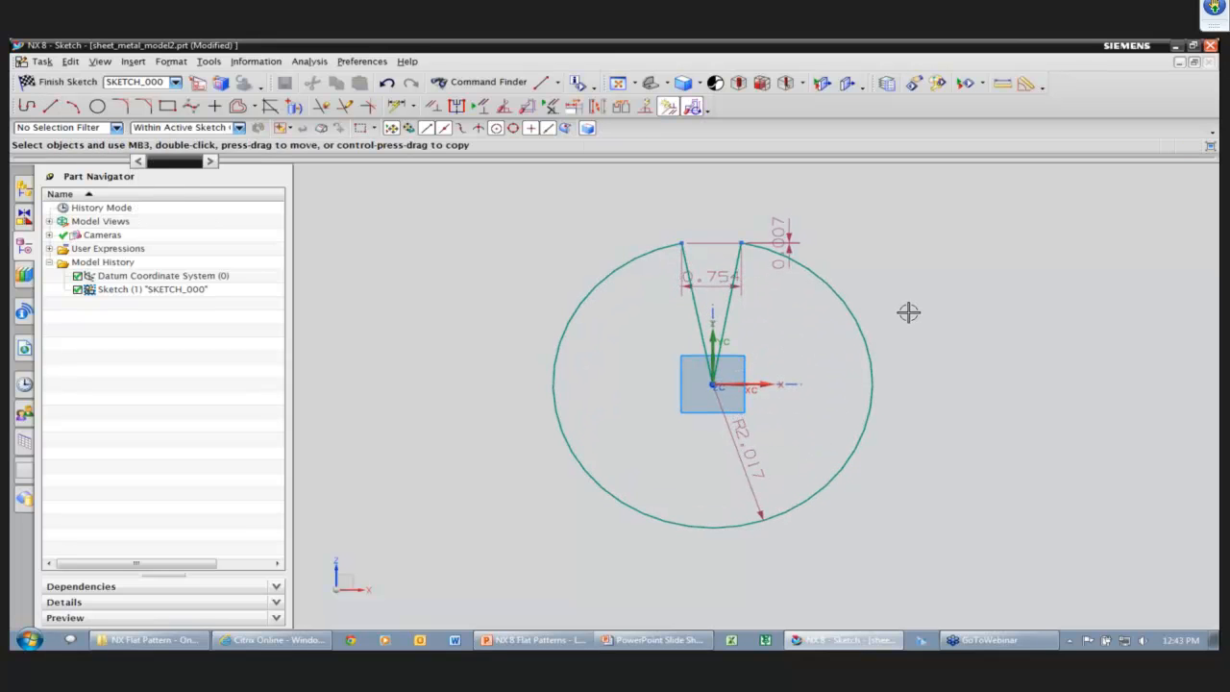
click(729, 309)
click(697, 315)
right_click(735, 308)
click(797, 449)
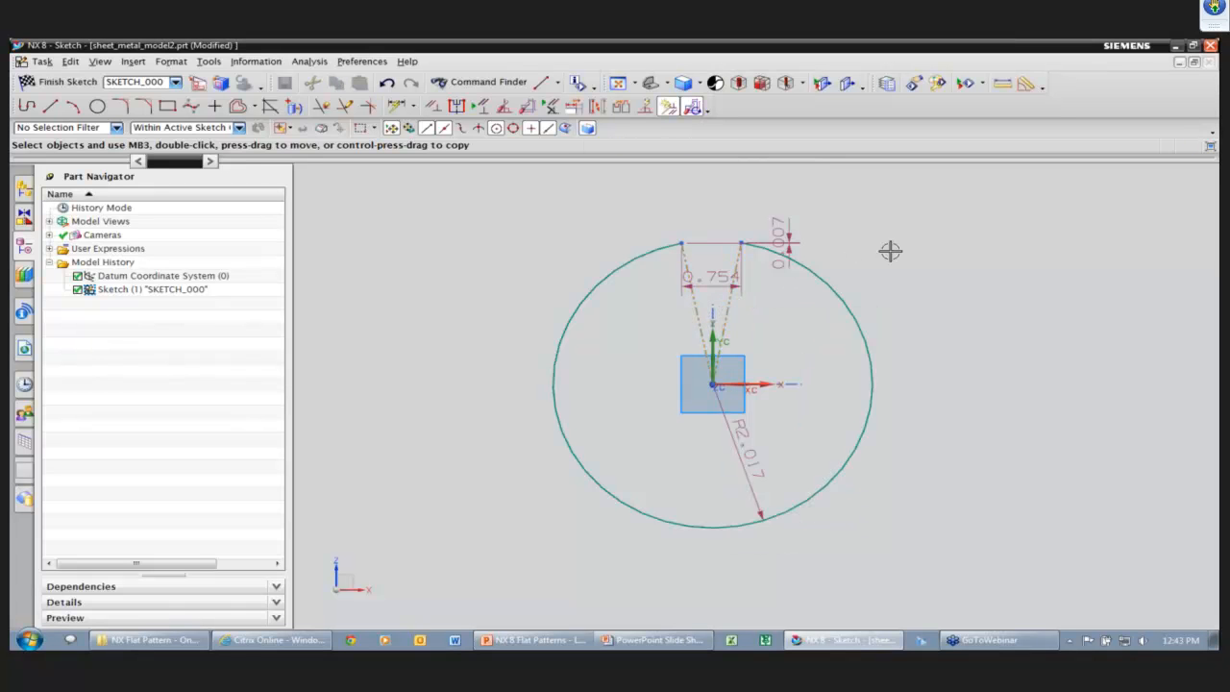
Dimension the angle between the right reference line and the horizontal axis as 88 degrees
click(396, 107)
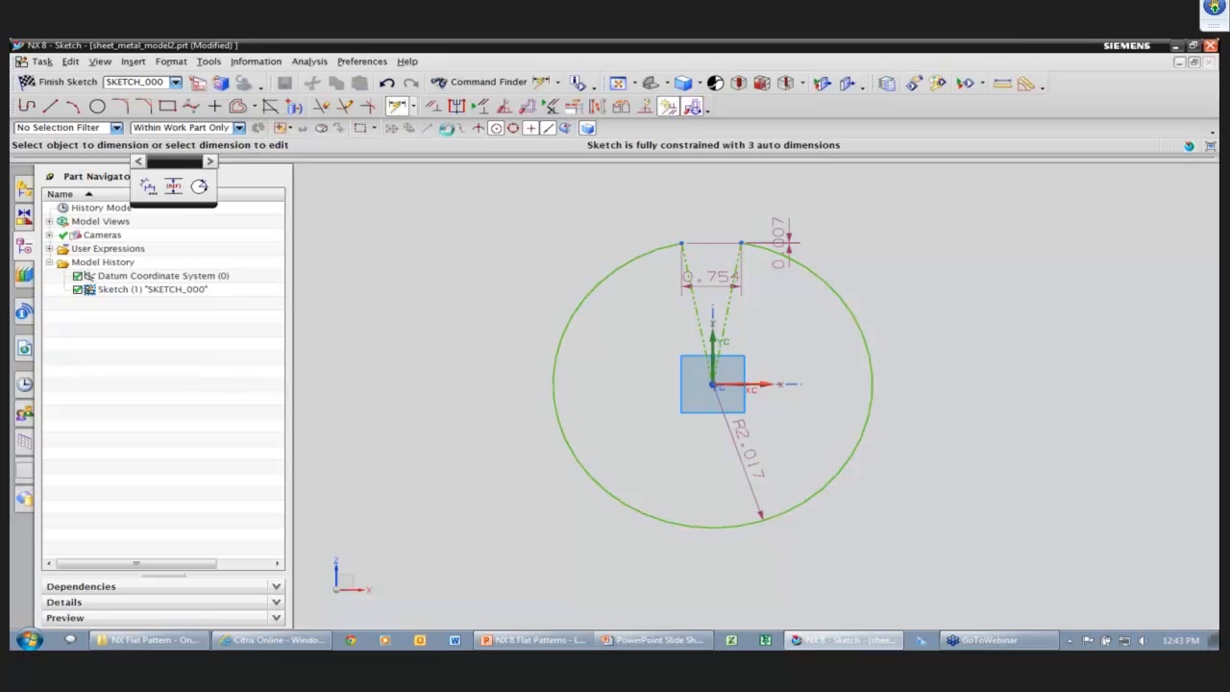
click(731, 314)
click(761, 384)
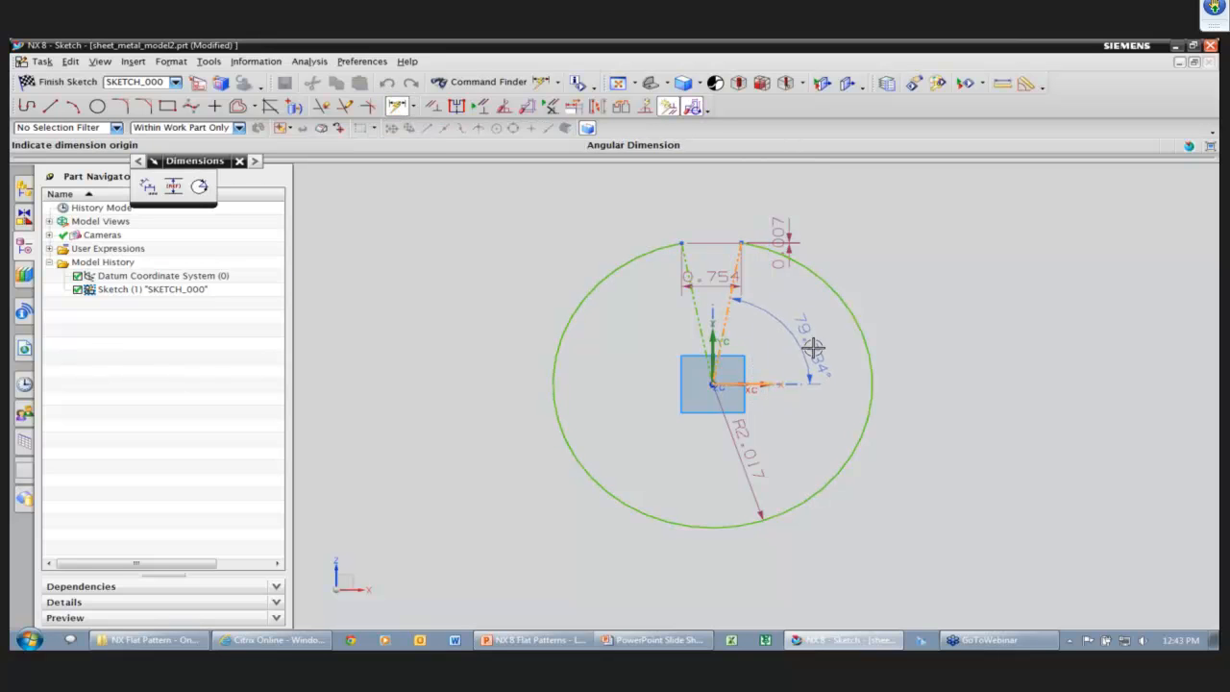
click(869, 331)
text(88)
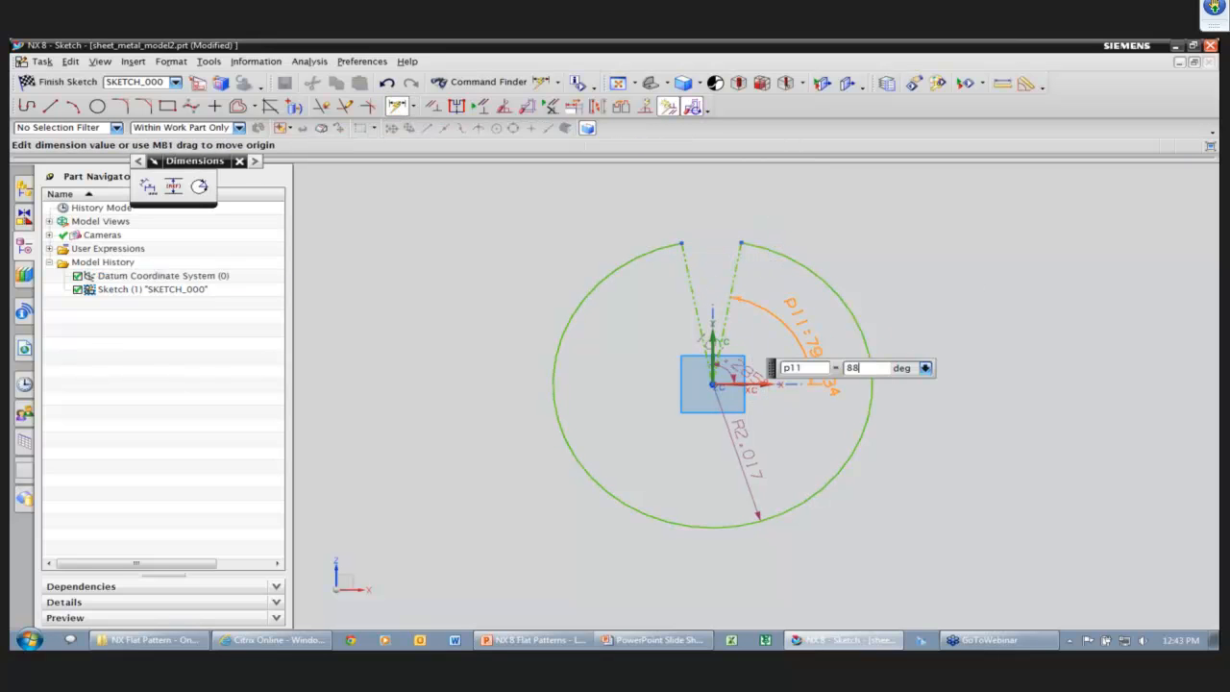
key(Return)
Dimension the angle between the left reference line and the horizontal axis as 92 degrees
click(688, 298)
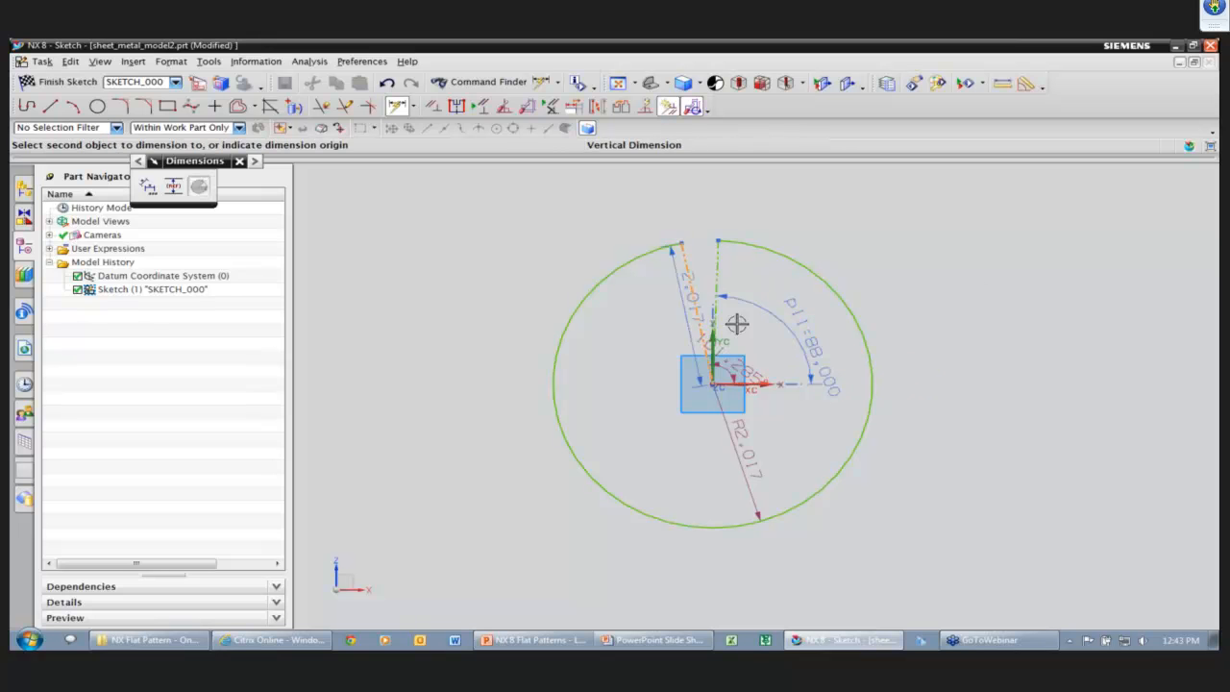
click(763, 383)
click(765, 358)
text(92)
key(Return)
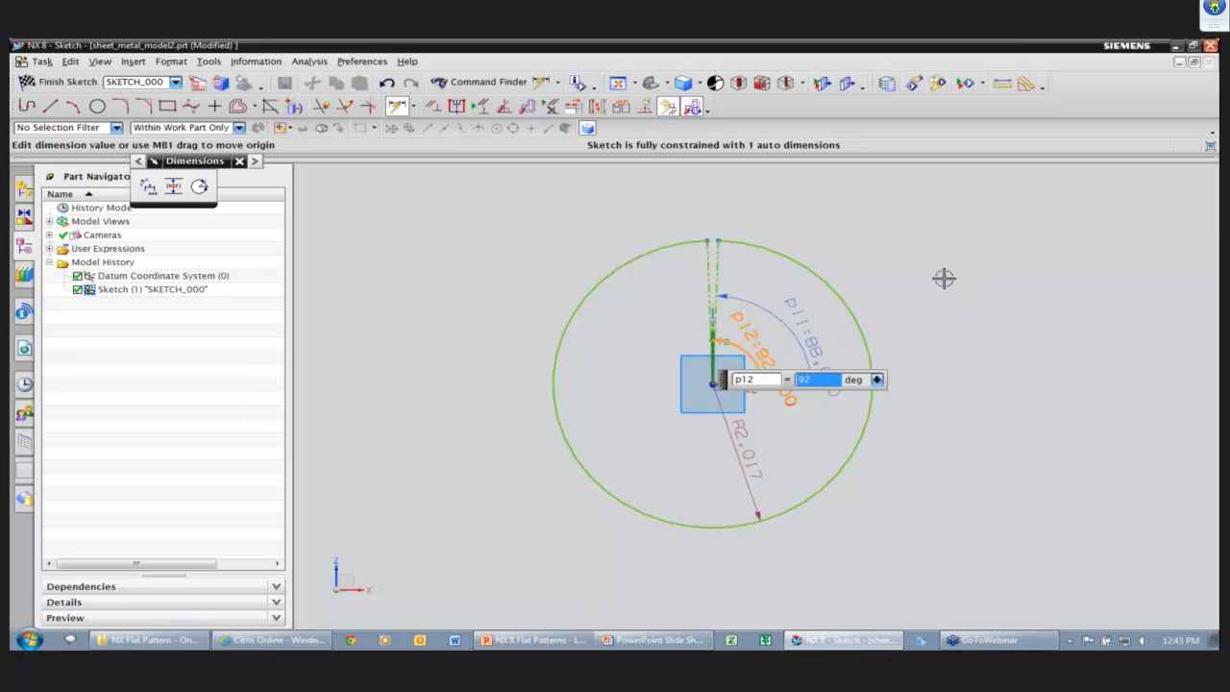
key(Escape)
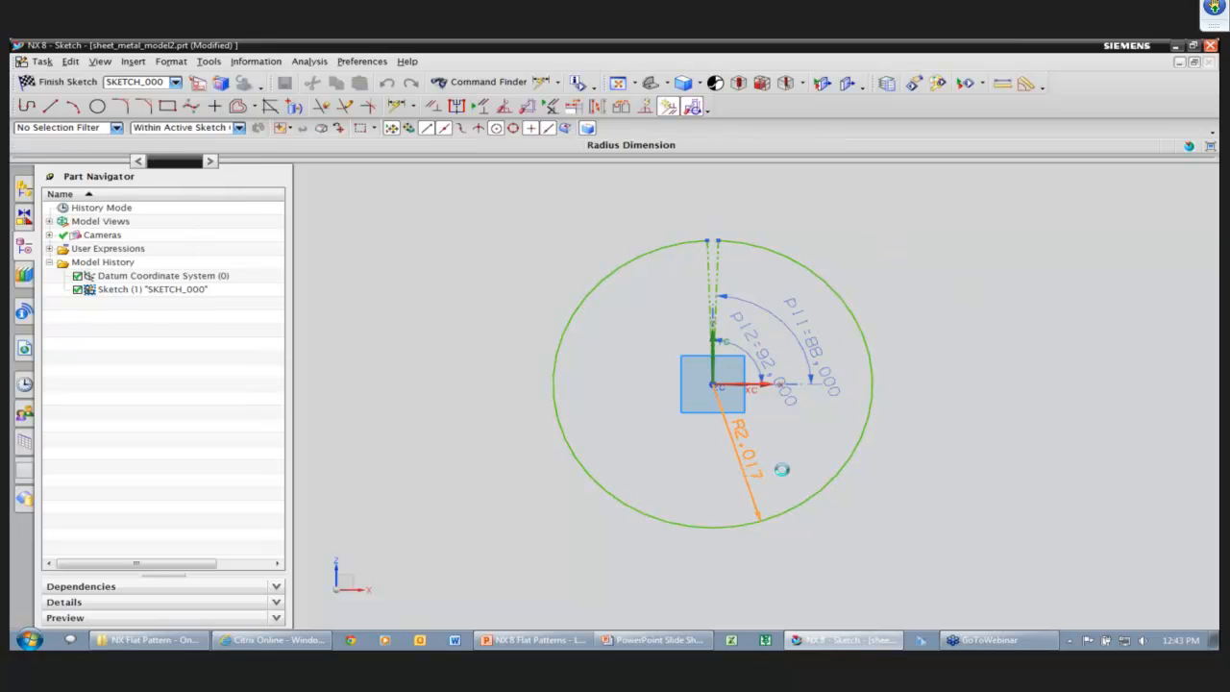
Set the arc's radius to 3 in
double_click(751, 471)
text(3)
key(Return)
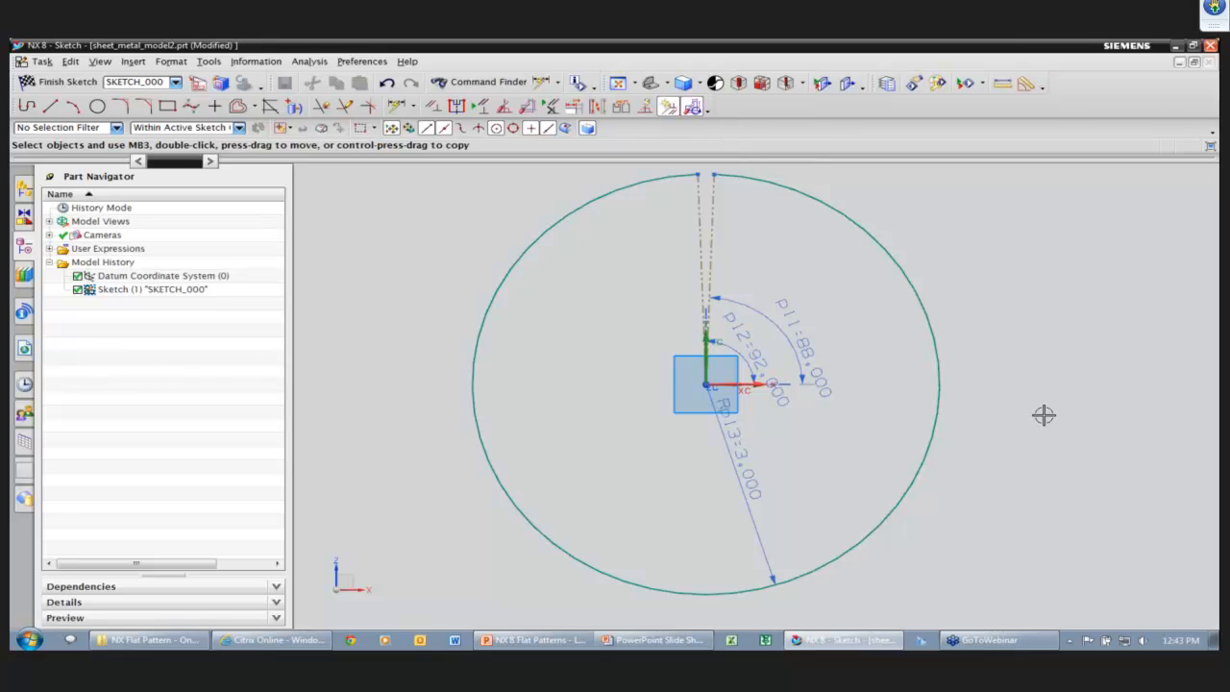
Finish the sketch and create the base Contour Flange with 0.1 in thickness and a finite width of 4 in
right_drag(1044, 414, 1016, 414)
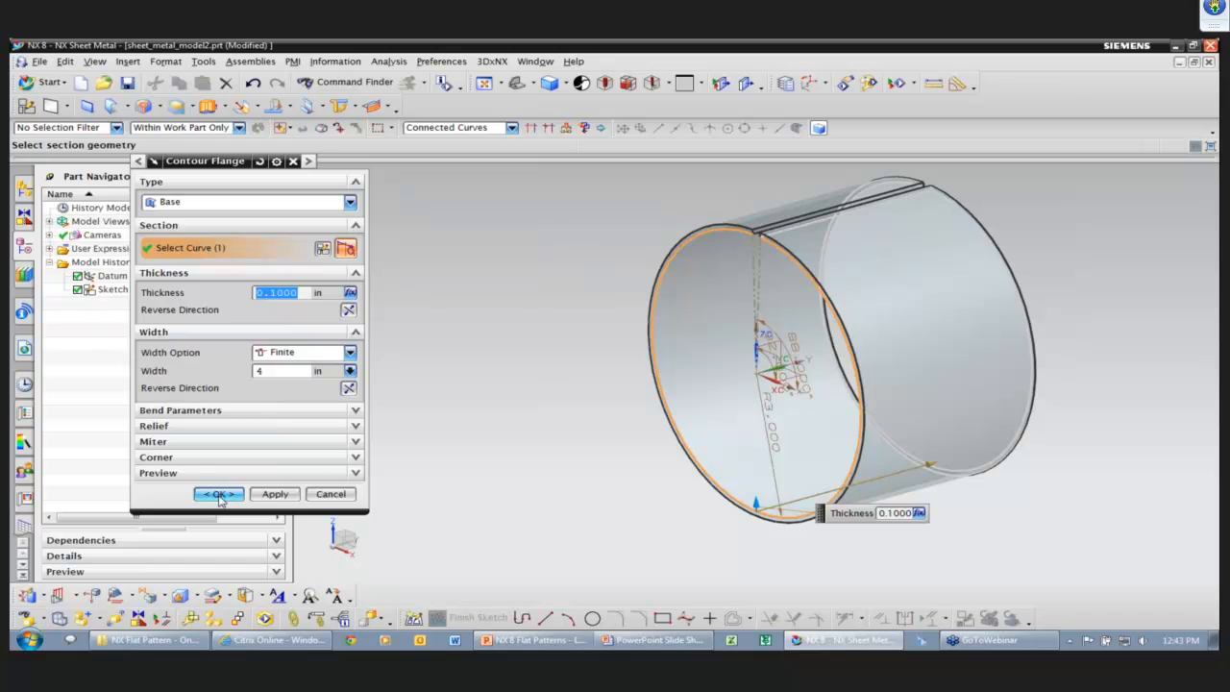
click(216, 496)
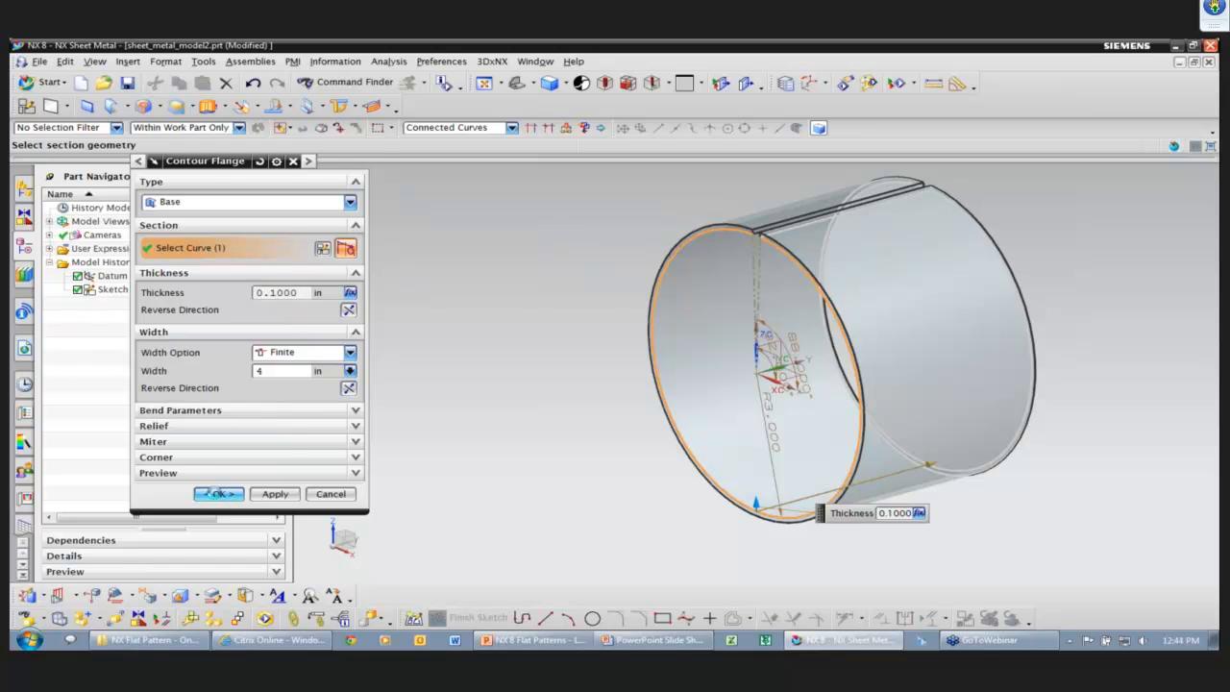
key(ctrl+f)
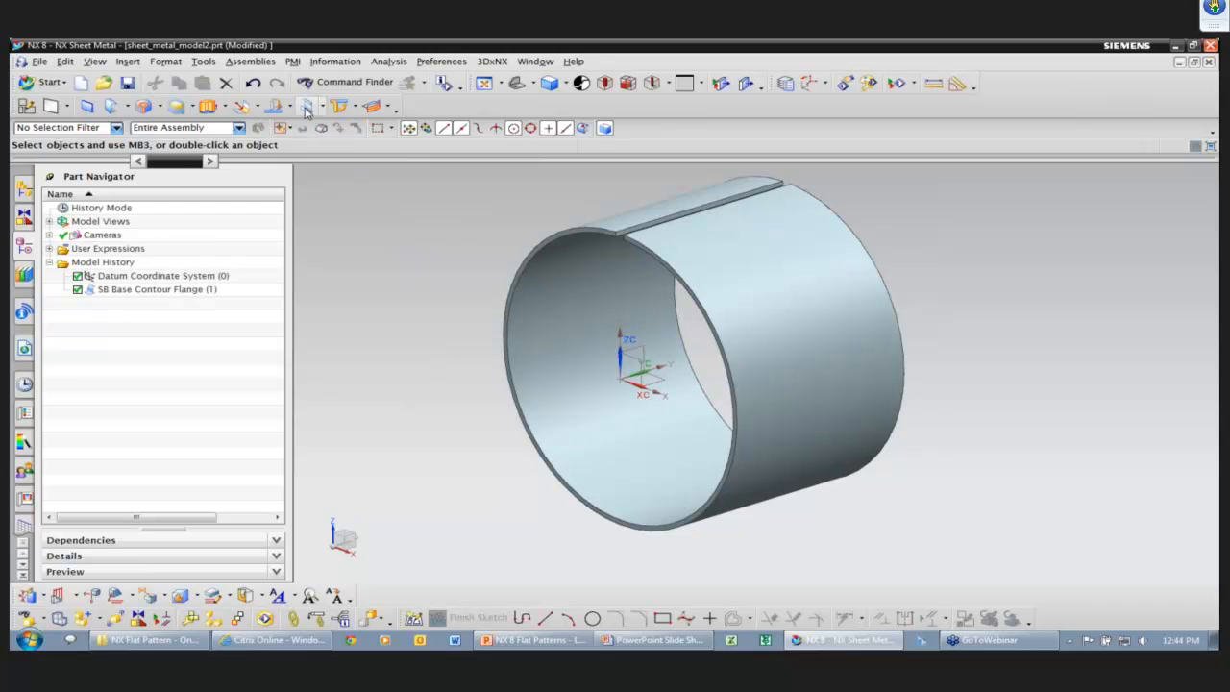
Unbend the rolled cylinder into a flat sheet, keeping an edge along the seam gap stationary
click(275, 107)
click(671, 210)
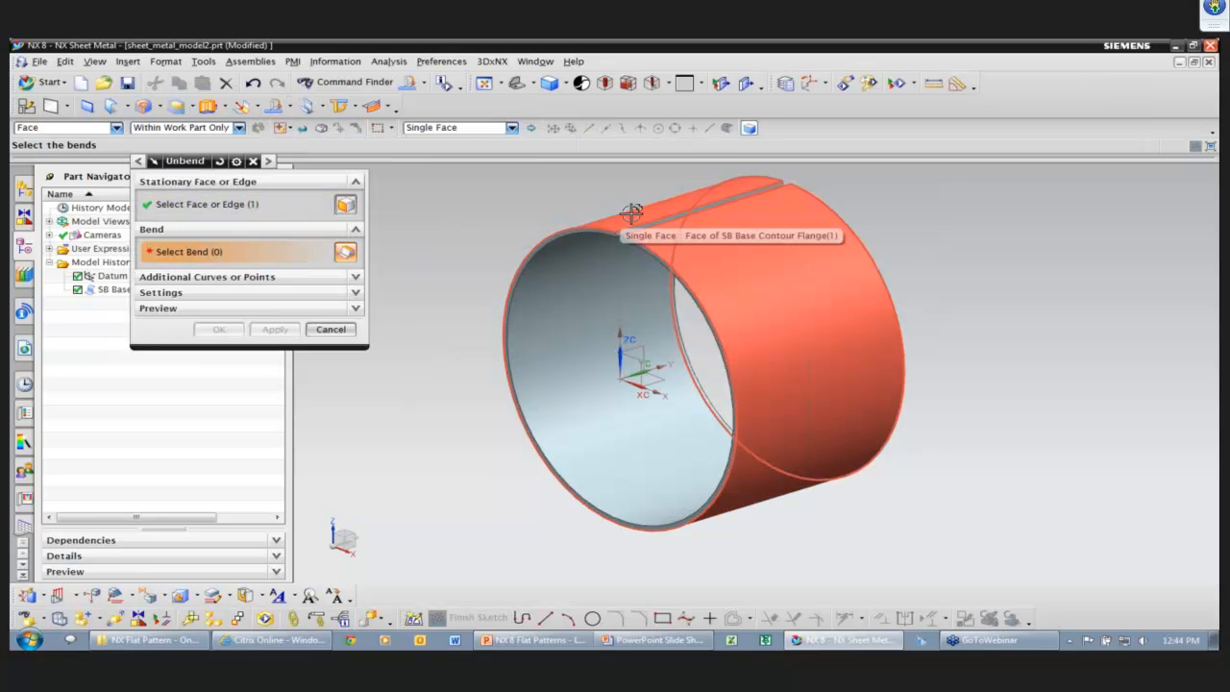
click(631, 212)
middle_click(634, 206)
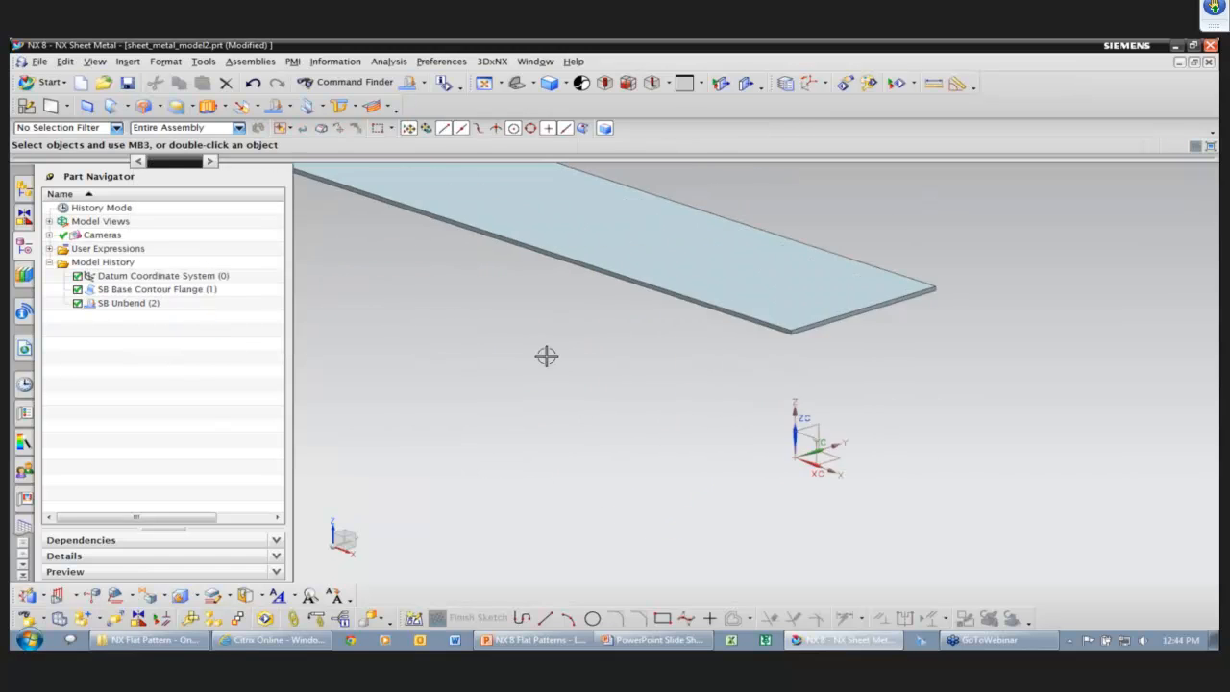
Hide the datum coordinate system and show the whole flat sheet in a trimetric view
key(ctrl+f)
right_click(137, 276)
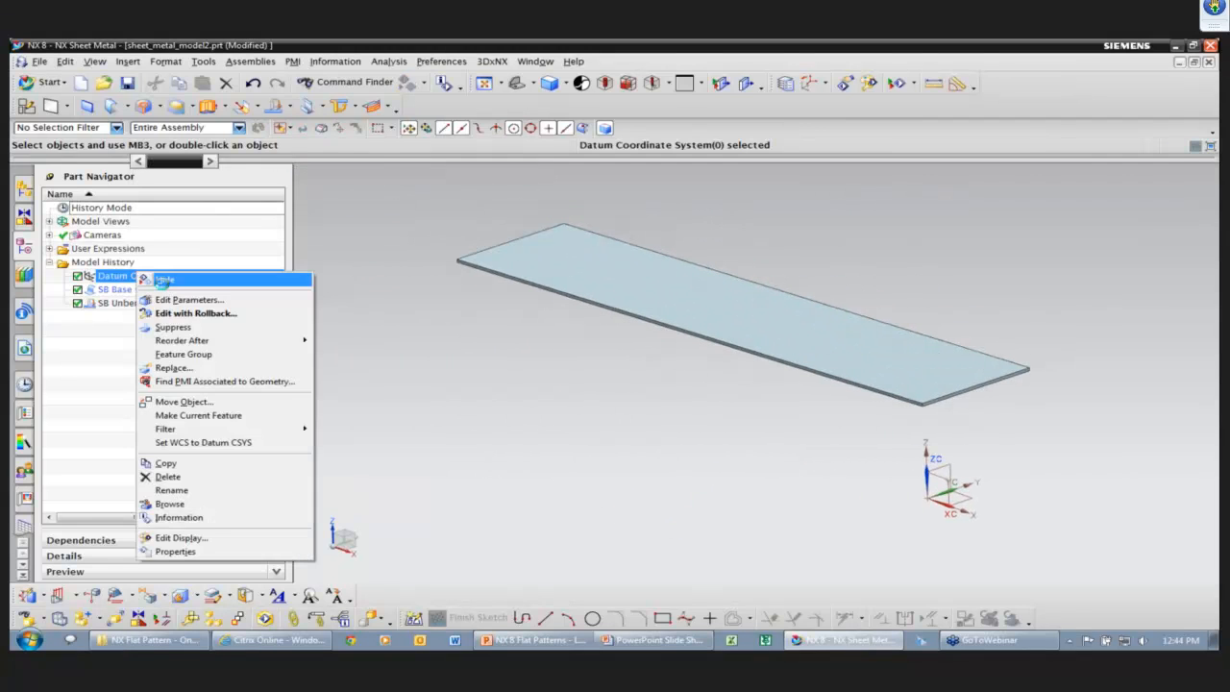
click(162, 279)
key(Home)
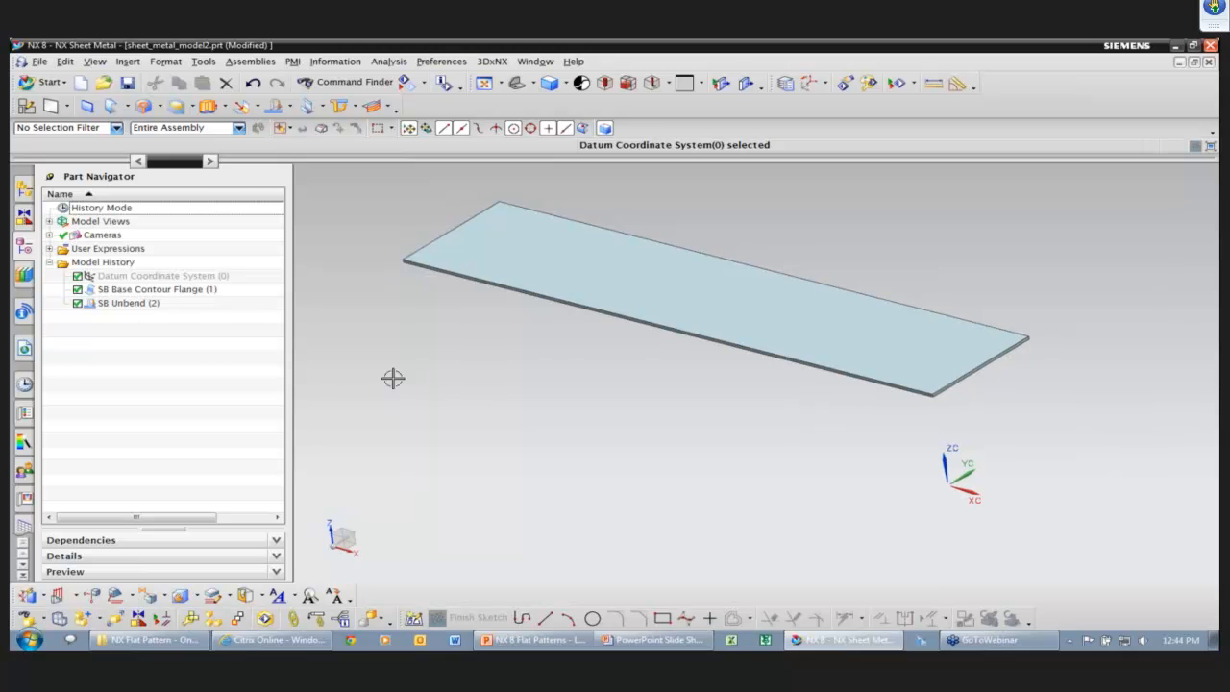
Start a Hole on the flat sheet's upper face and place its sketch point near the corner at the sketch origin
click(129, 61)
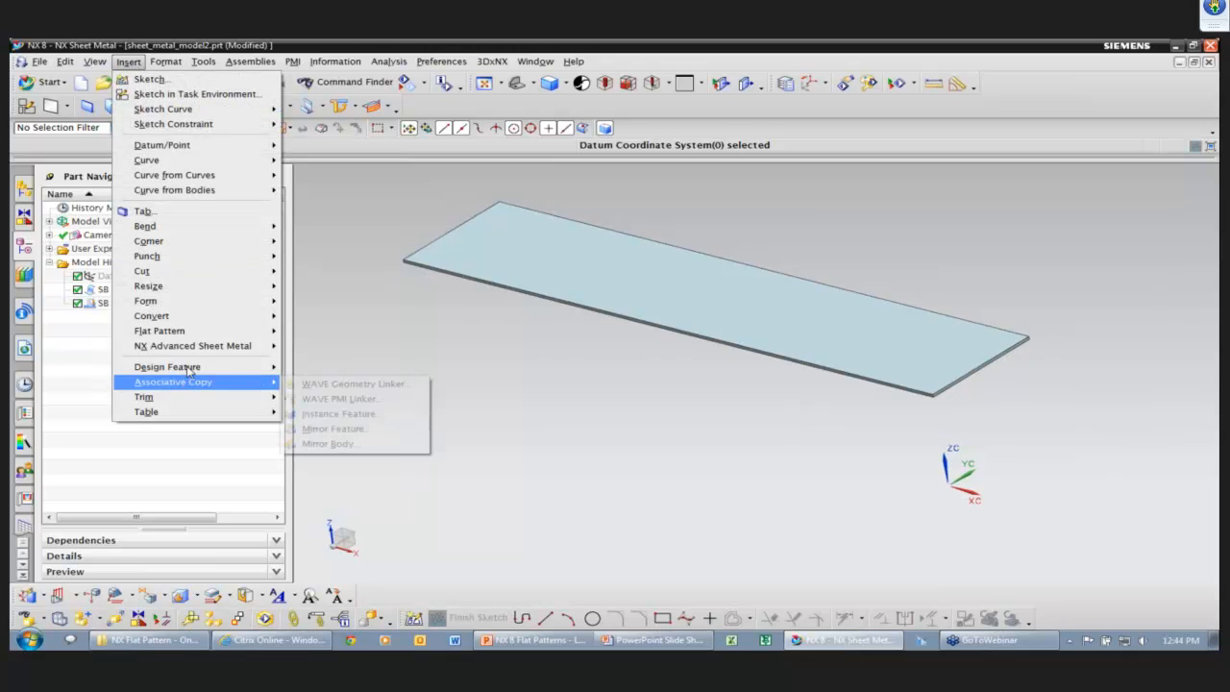
mouse_move(192, 367)
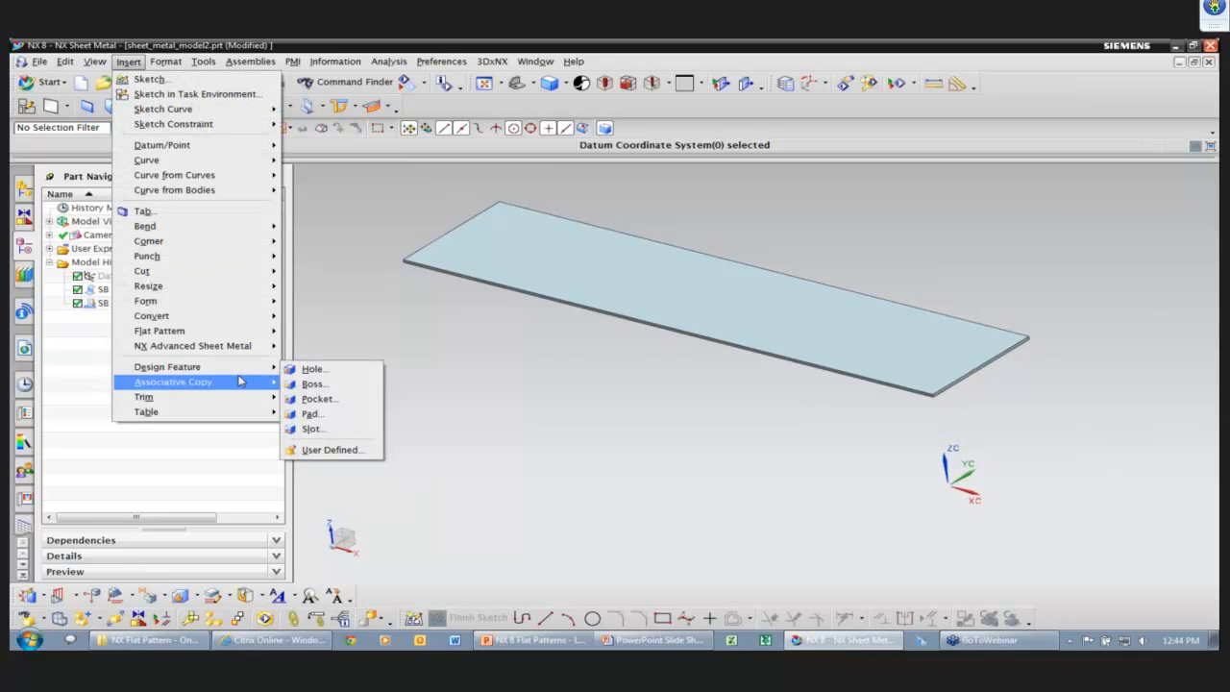
click(313, 369)
click(452, 253)
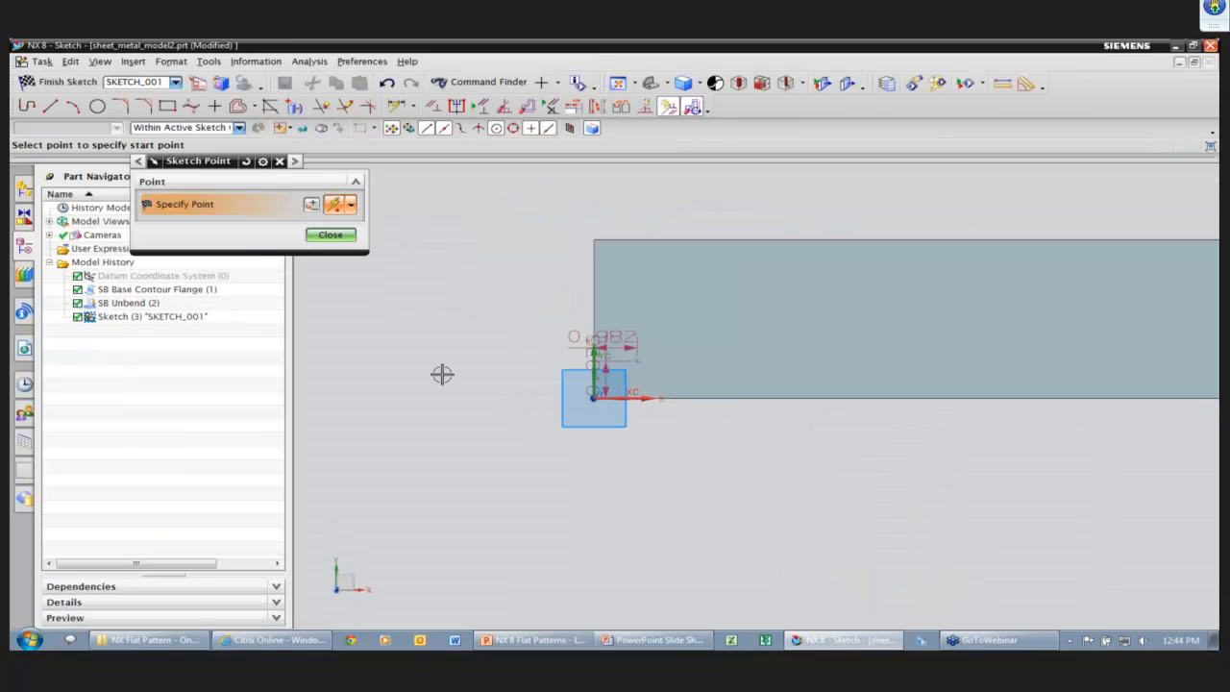
click(330, 234)
Locate the point 1 in from both corner edges and create a simple 0.5 in diameter hole with depth limit Until Next
double_click(566, 336)
text(1)
key(Return)
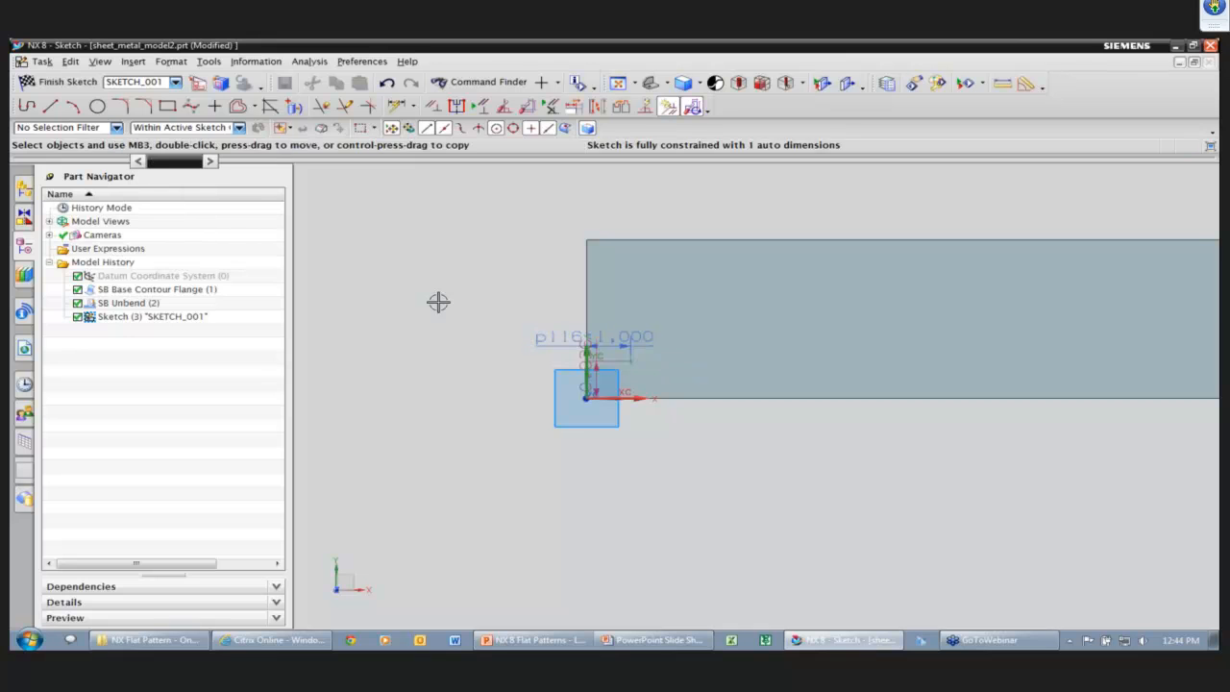
double_click(597, 375)
text(1)
key(Return)
right_drag(502, 363, 478, 362)
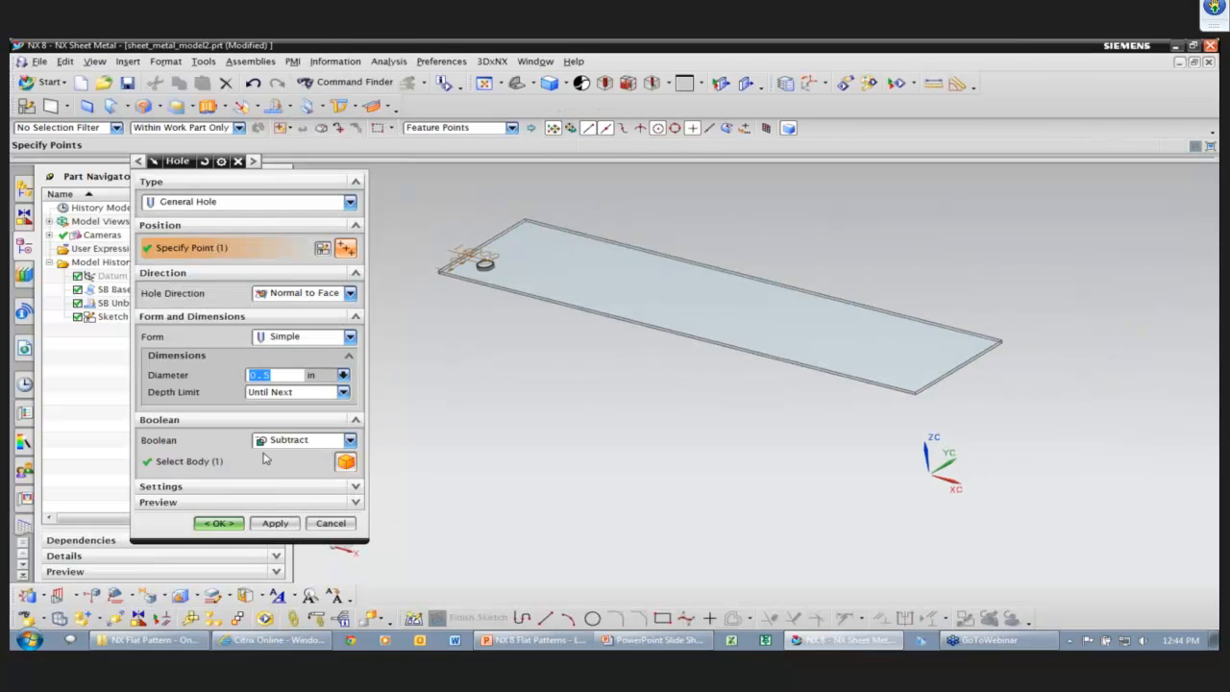
click(220, 524)
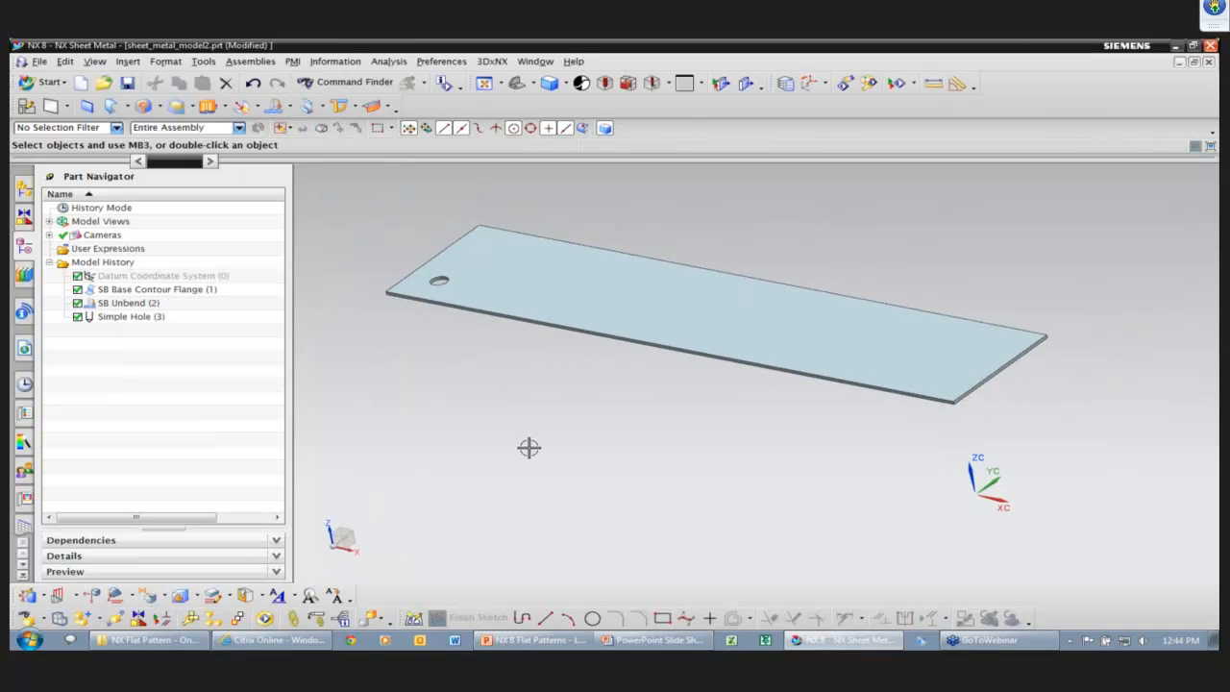
Move the WCS origin onto the sheet and align XC with the long edge and YC with the short edge
double_click(989, 495)
drag(975, 494, 662, 311)
scroll(684, 347, up, 1)
scroll(685, 347, up, 2)
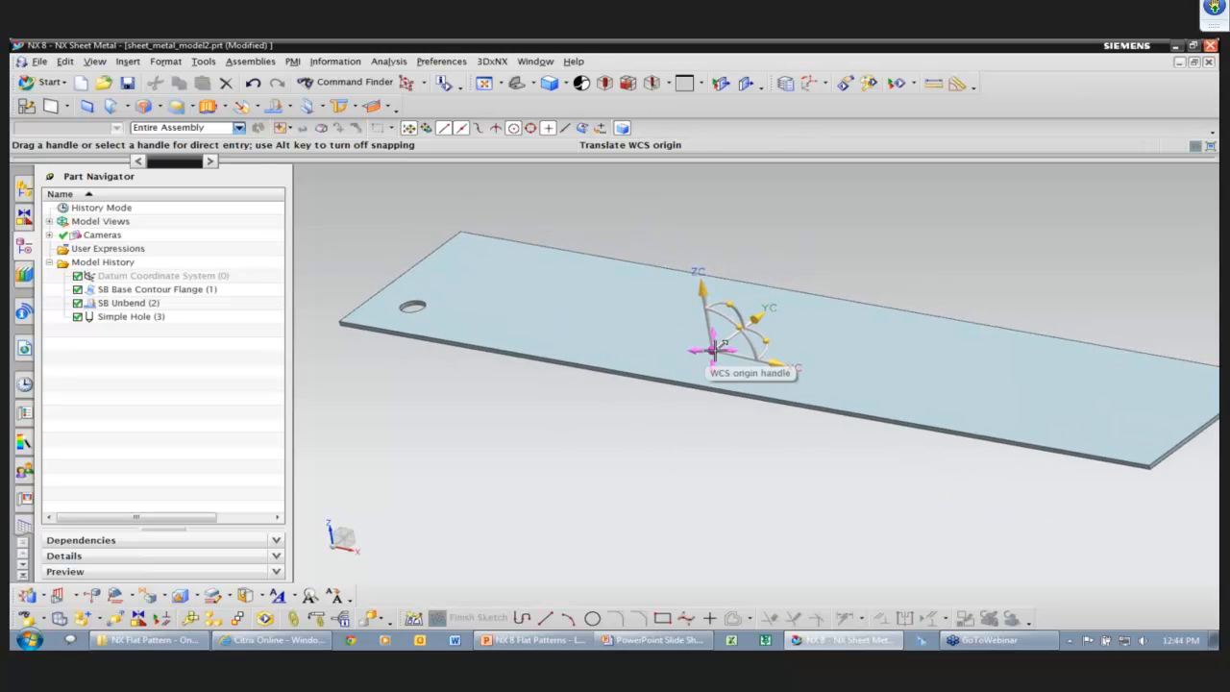
drag(712, 349, 681, 346)
click(741, 361)
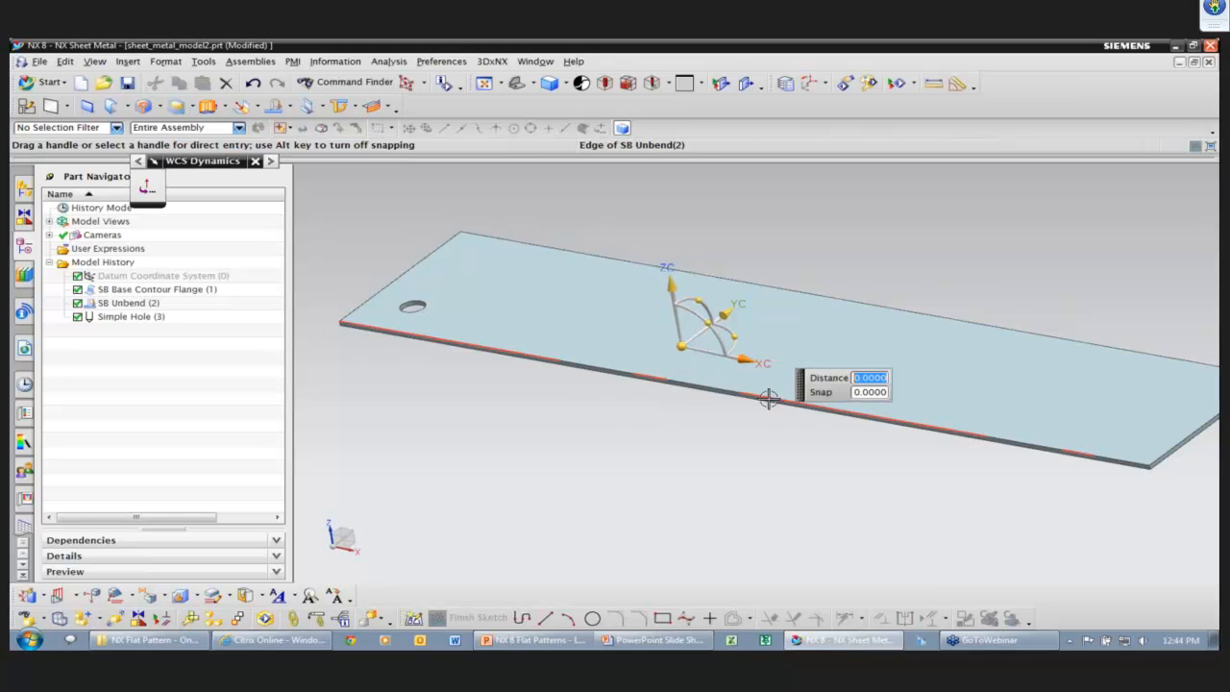
click(734, 312)
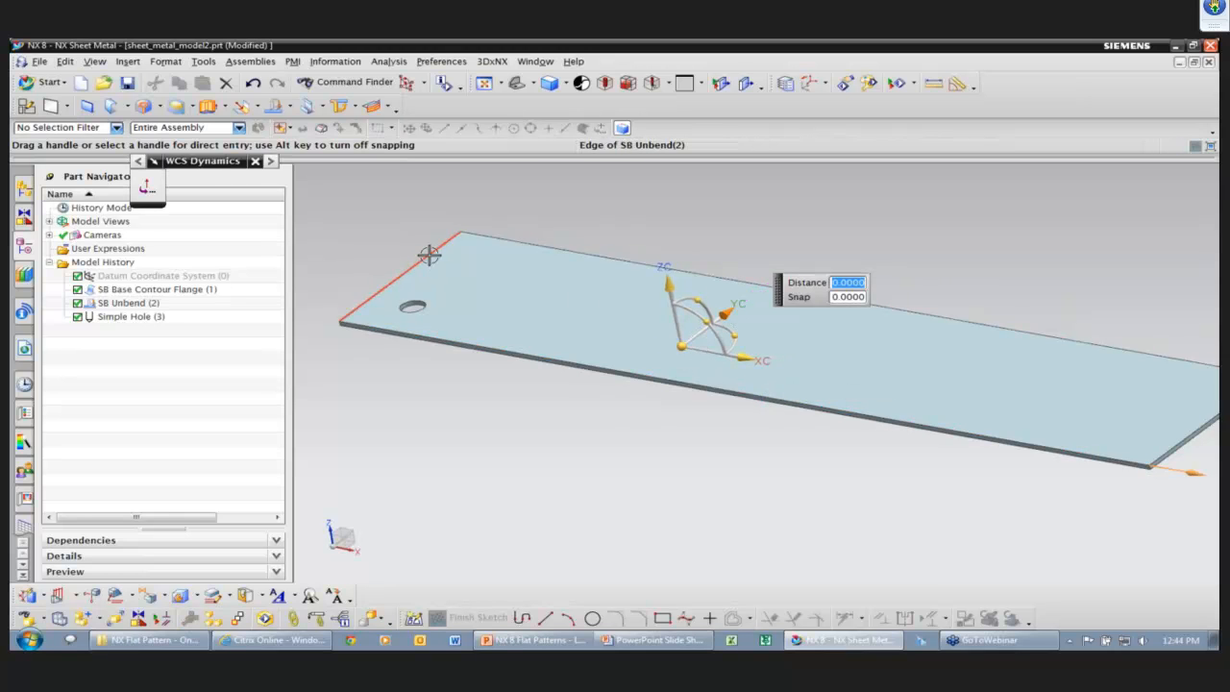
middle_click(432, 422)
Instance the simple hole as a rectangular array using the General method: 10 along XC at 17/9 in and 2 along YC at 2 in
click(127, 60)
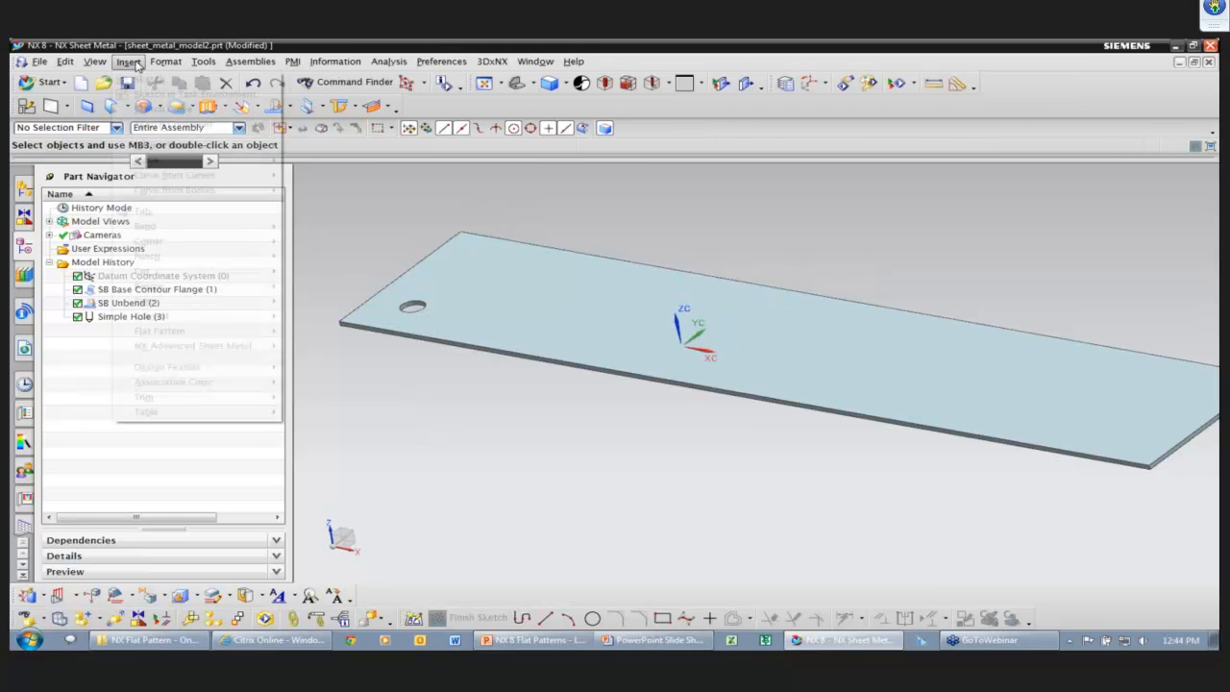
mouse_move(173, 382)
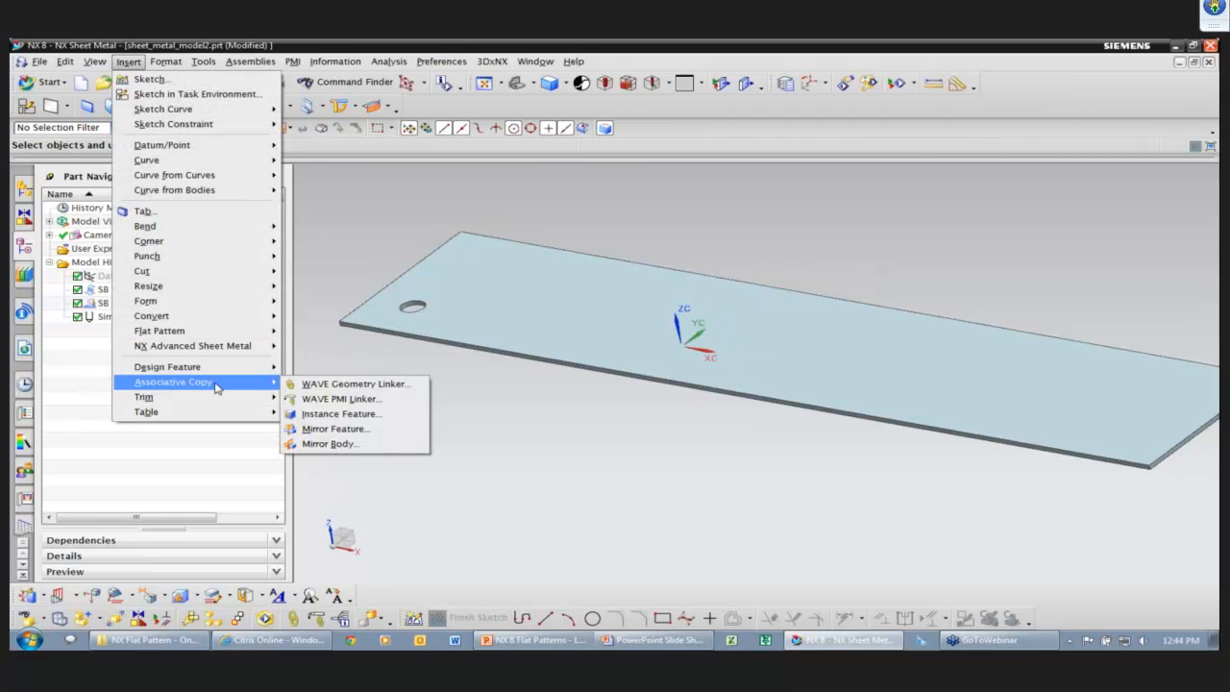
click(334, 411)
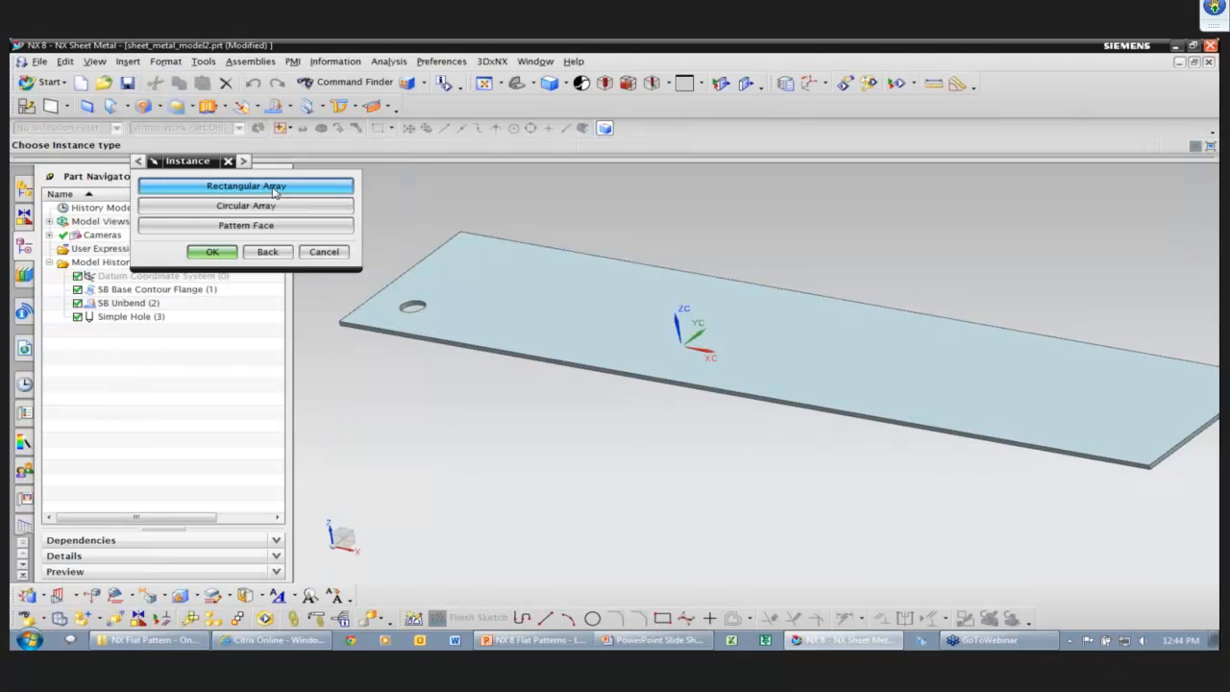
click(247, 183)
click(178, 200)
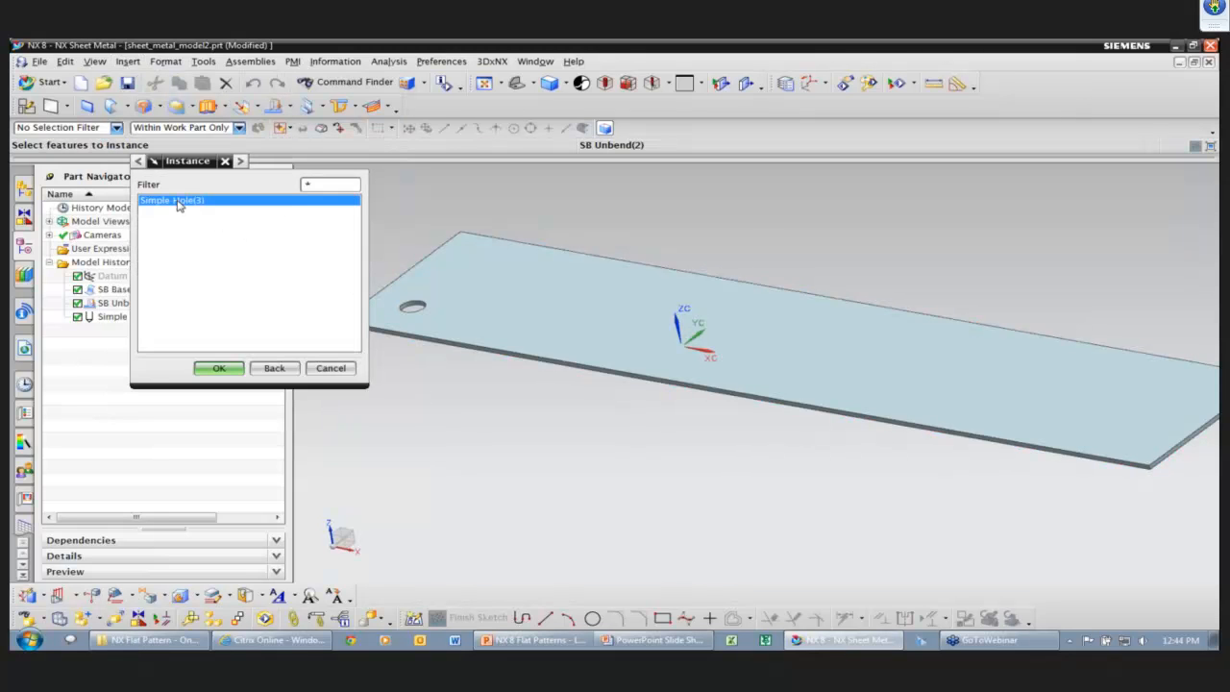
click(219, 368)
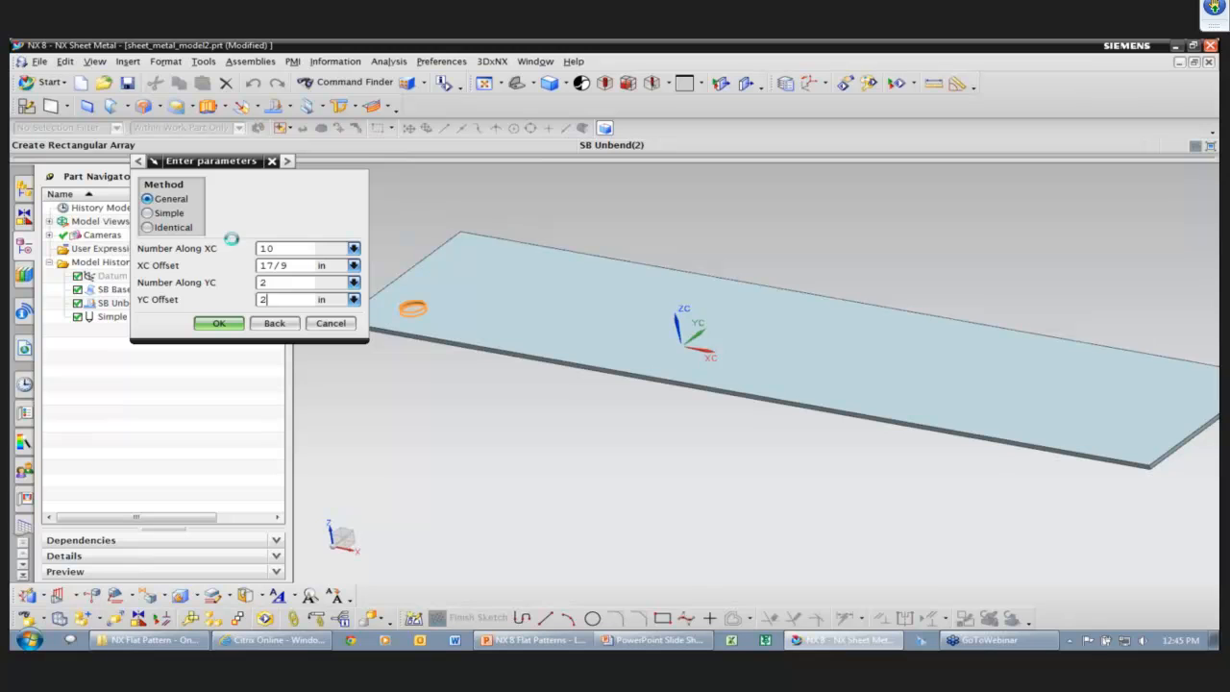
click(221, 324)
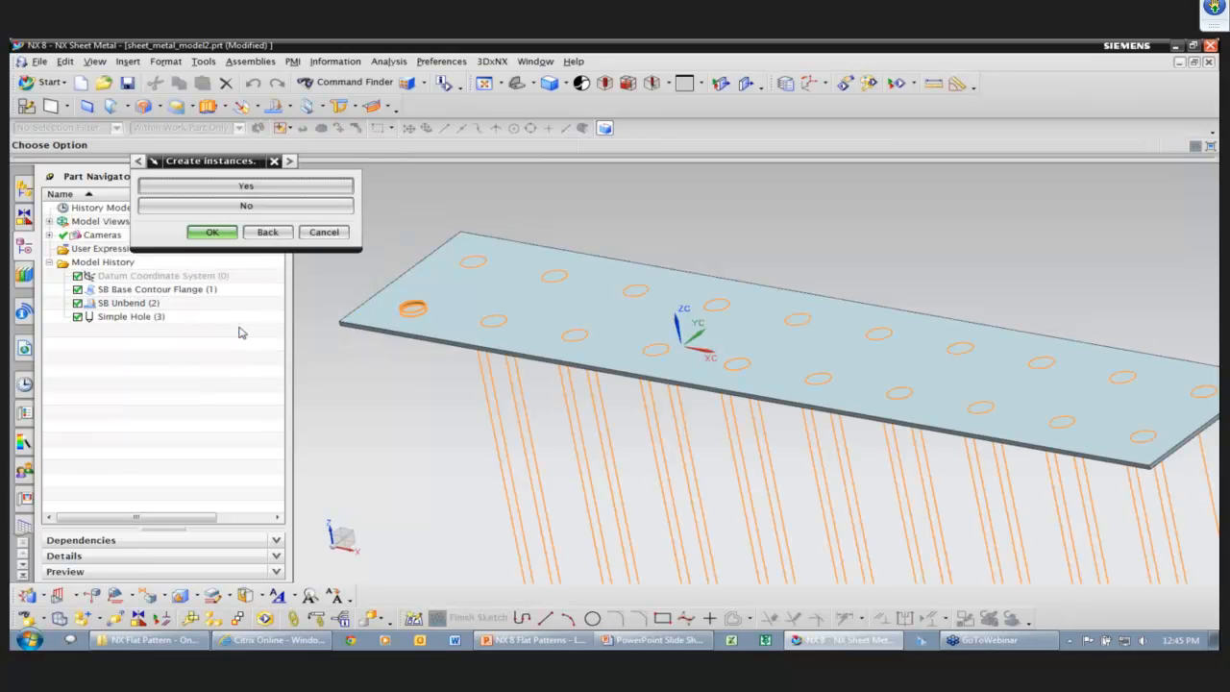
click(246, 186)
click(331, 368)
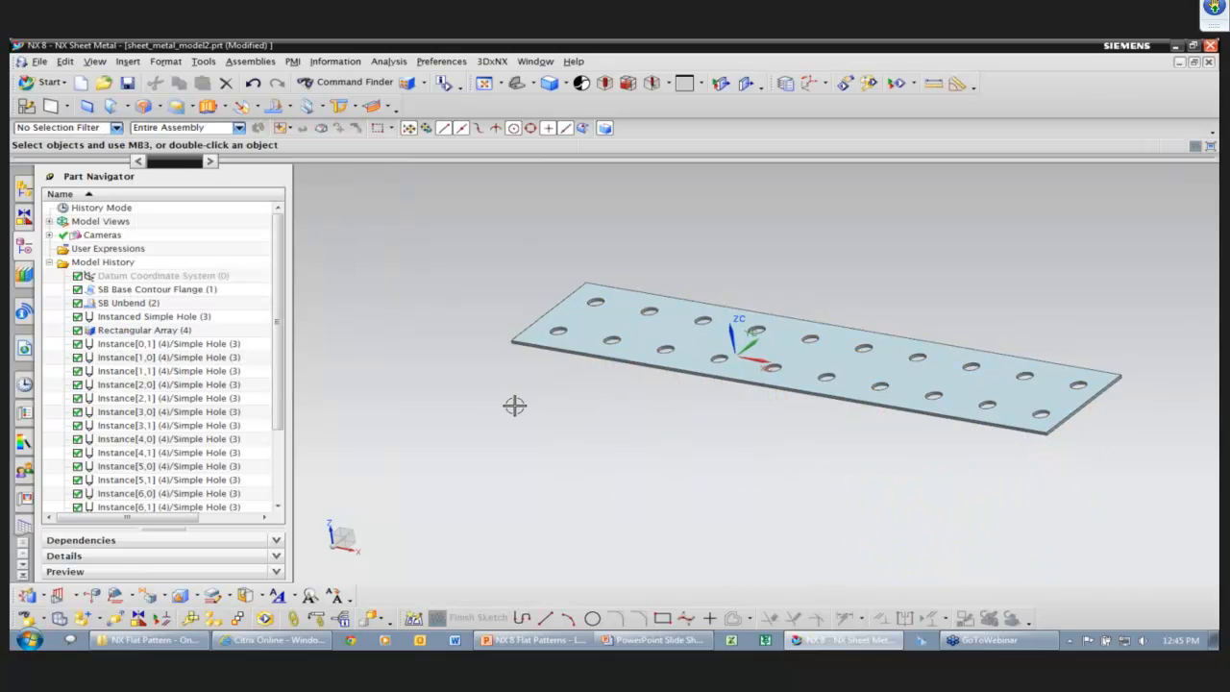
Rebend the perforated flat sheet into its rolled cylinder shape
click(324, 111)
click(290, 111)
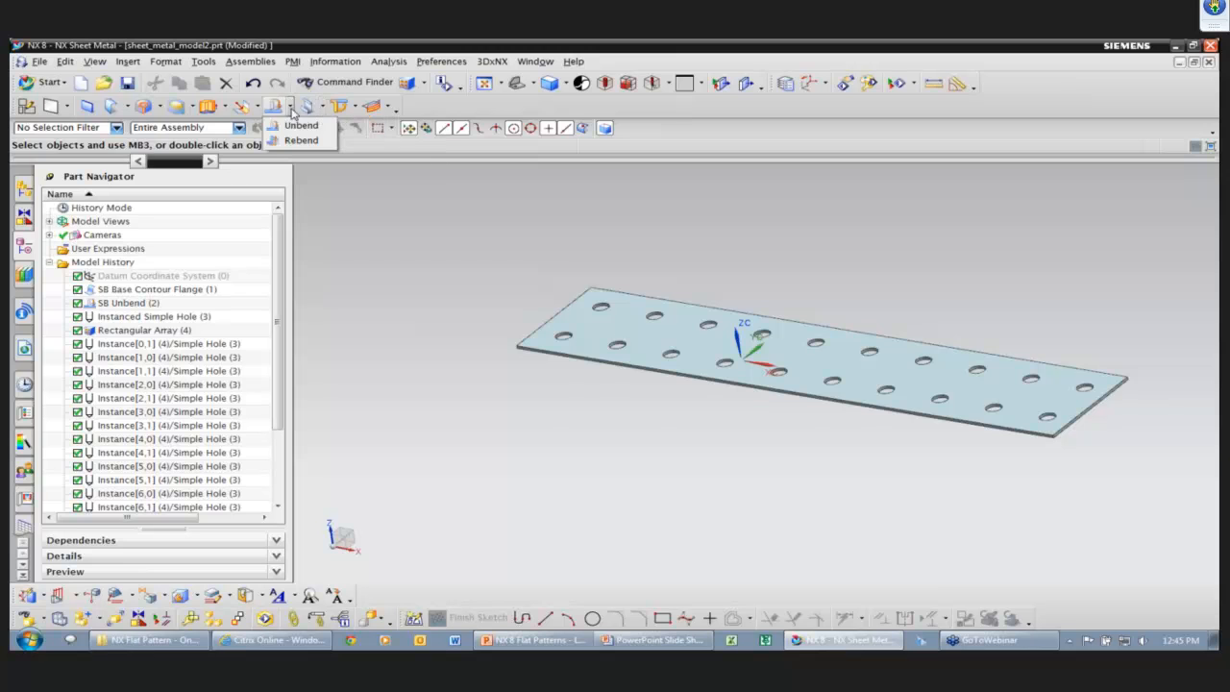
click(298, 140)
click(549, 317)
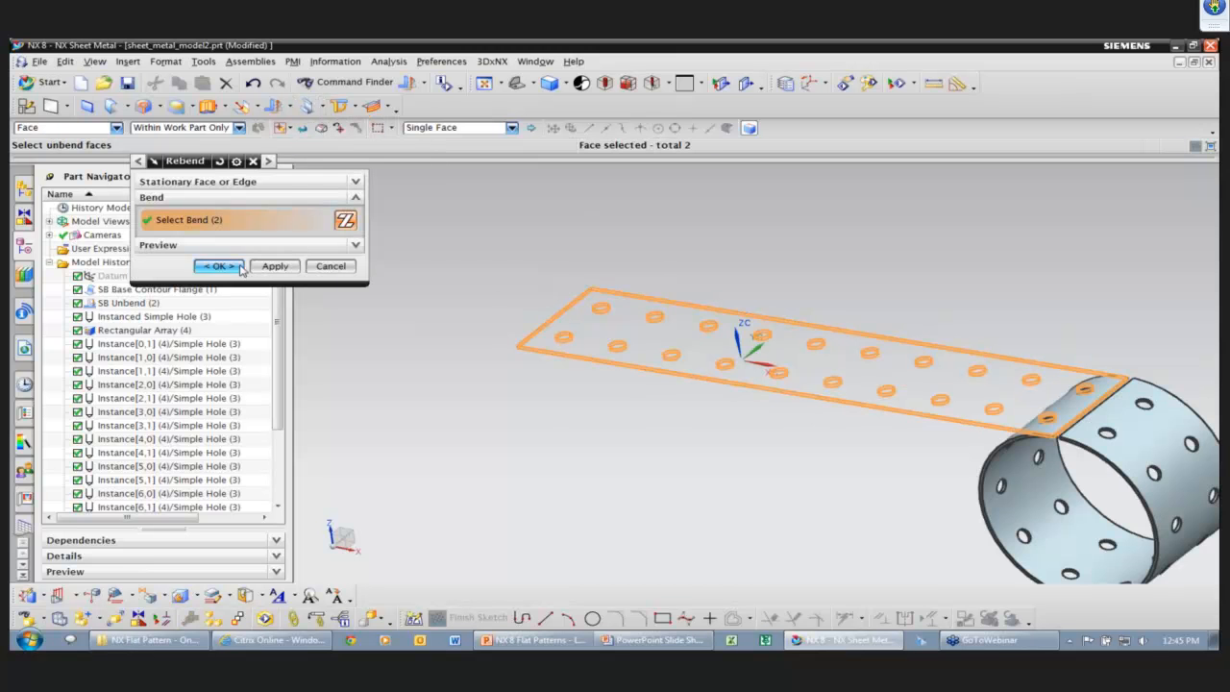
click(220, 266)
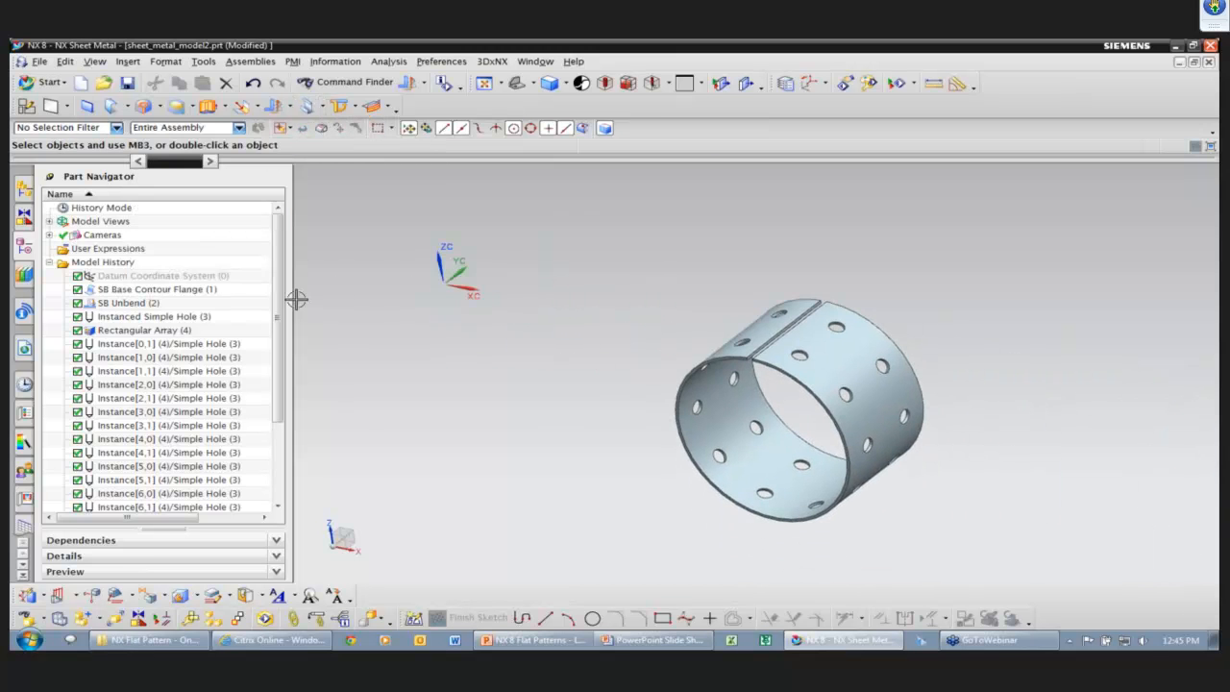
Check the end of the model history and save the part
drag(278, 323, 279, 417)
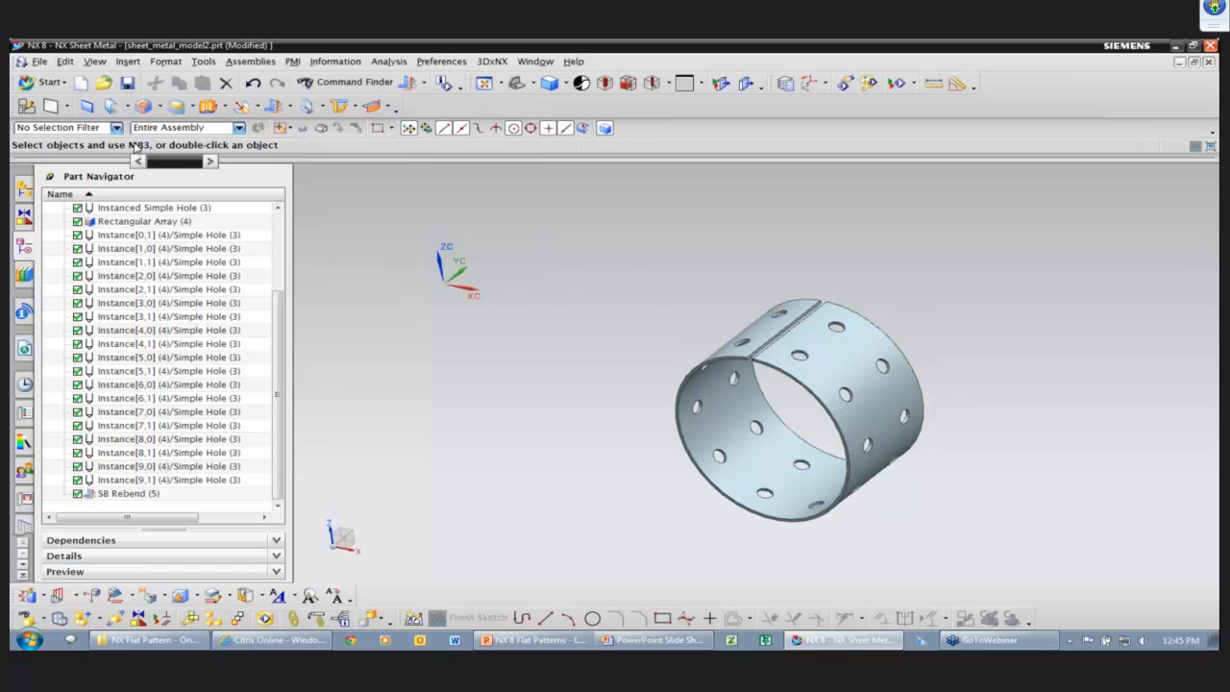
click(128, 83)
click(535, 269)
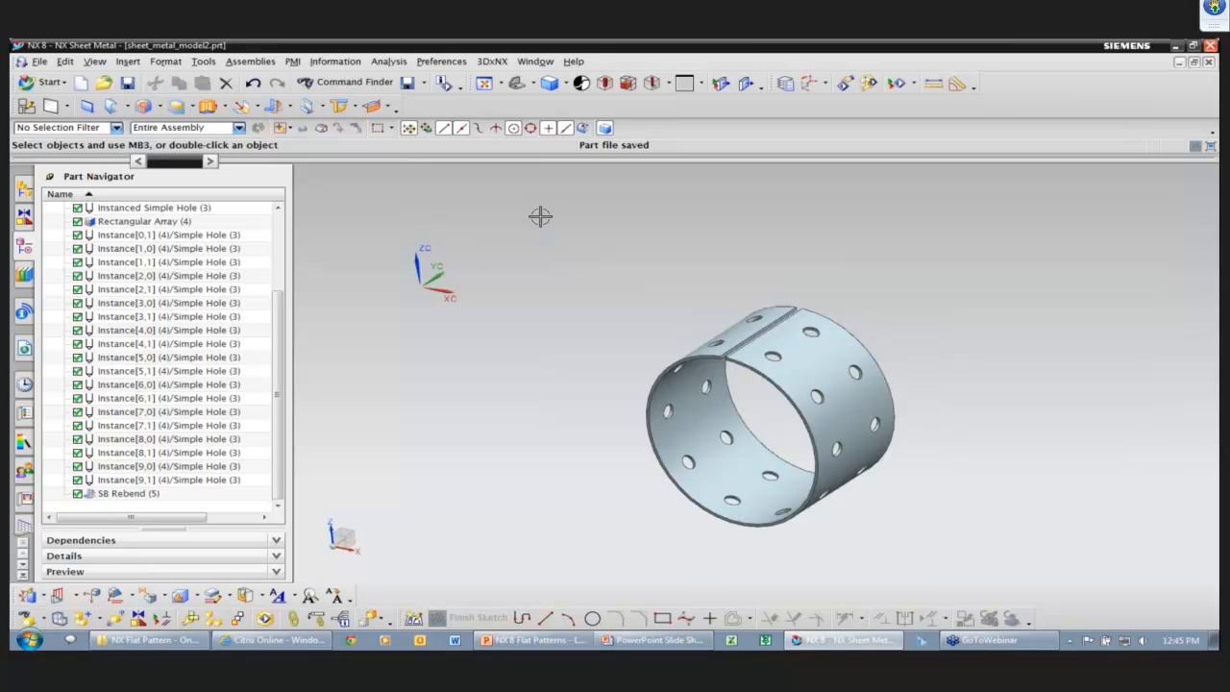
key(alt+Tab)
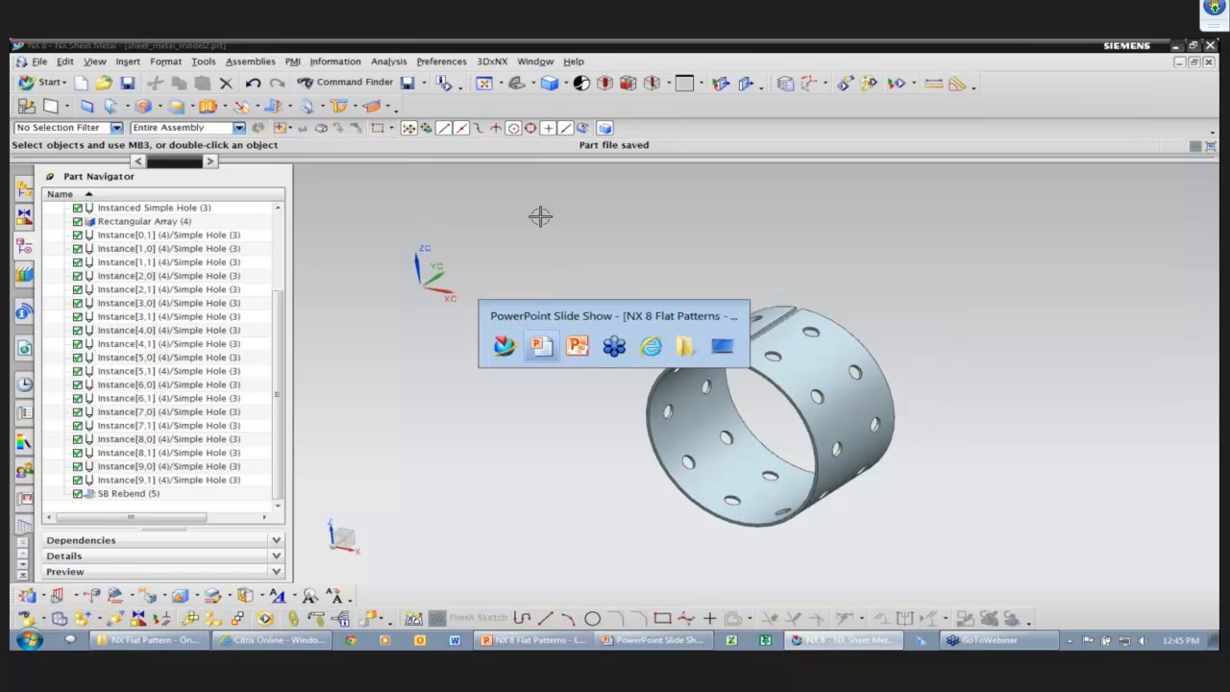
key(alt+Tab)
key(alt+Tab)
key(alt+Tab)
key(alt+Tab)
key(alt+Tab)
key(alt+Tab)
key(alt+Tab)
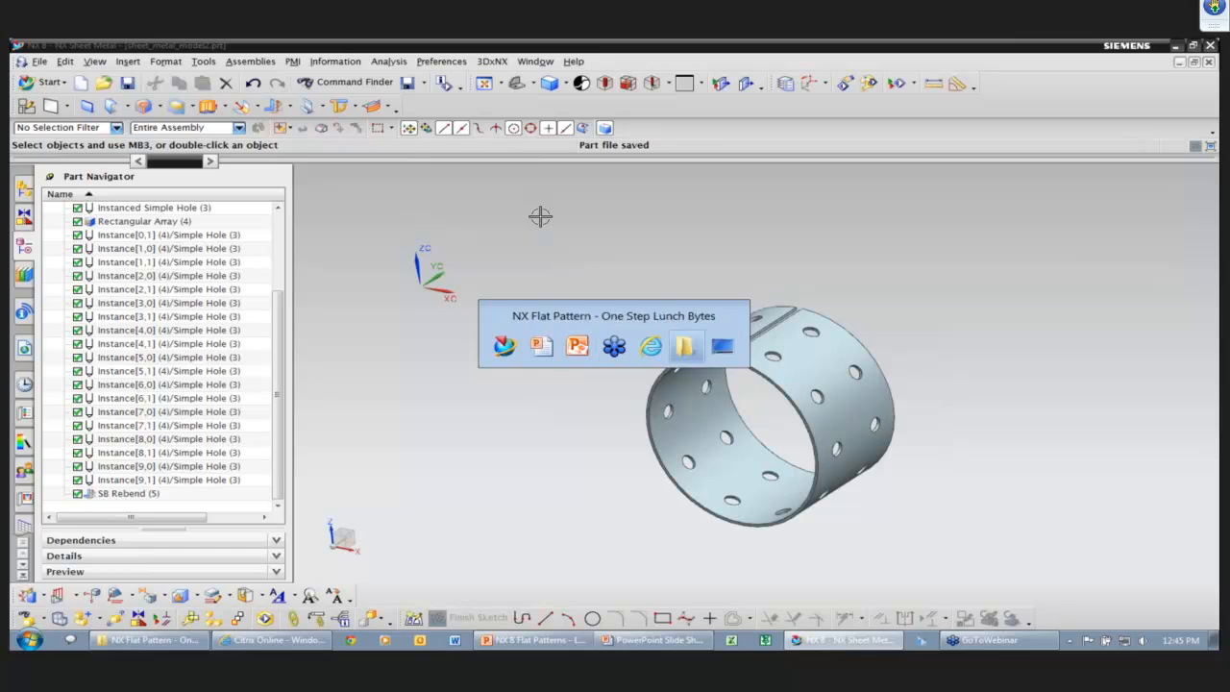
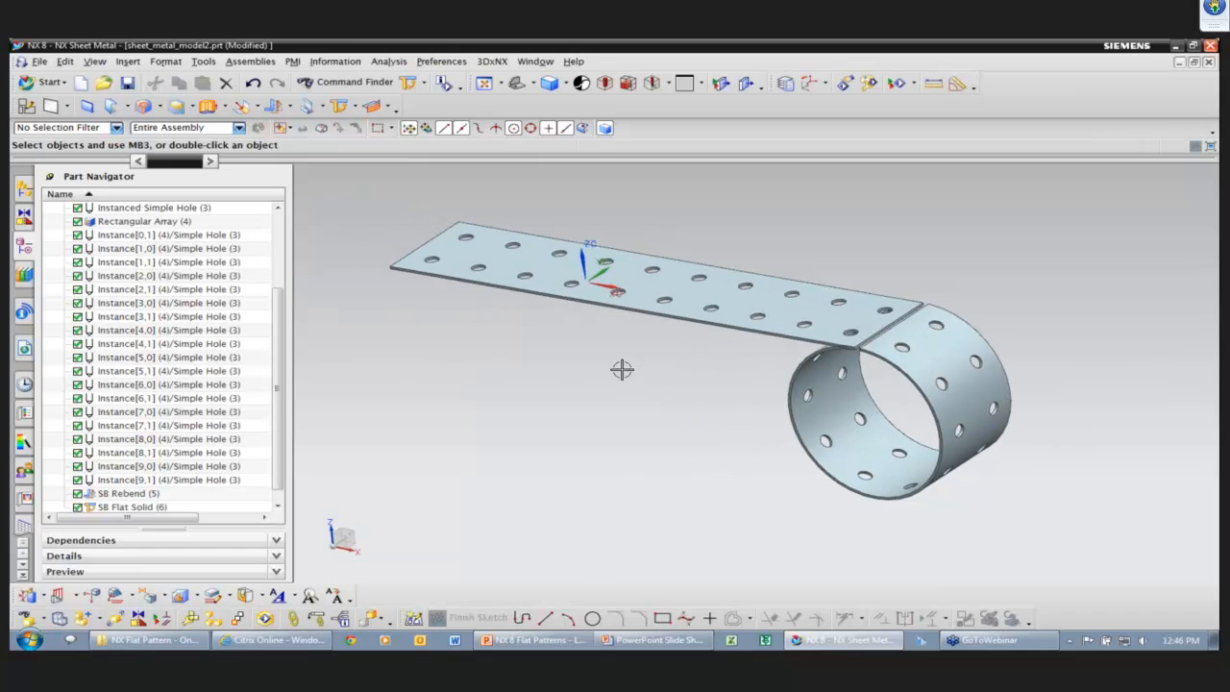
Hide the flat solid and the rebent cylinder, and show the flat solid alone
scroll(281, 306, down, 1)
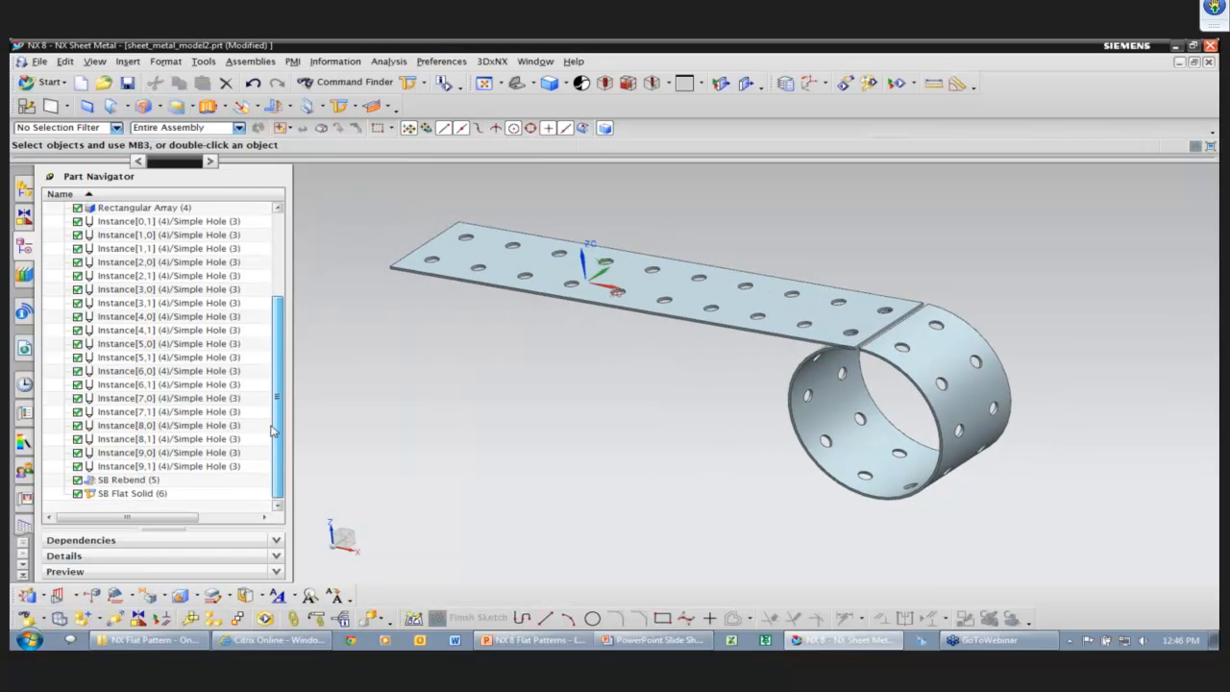
click(134, 493)
right_click(134, 493)
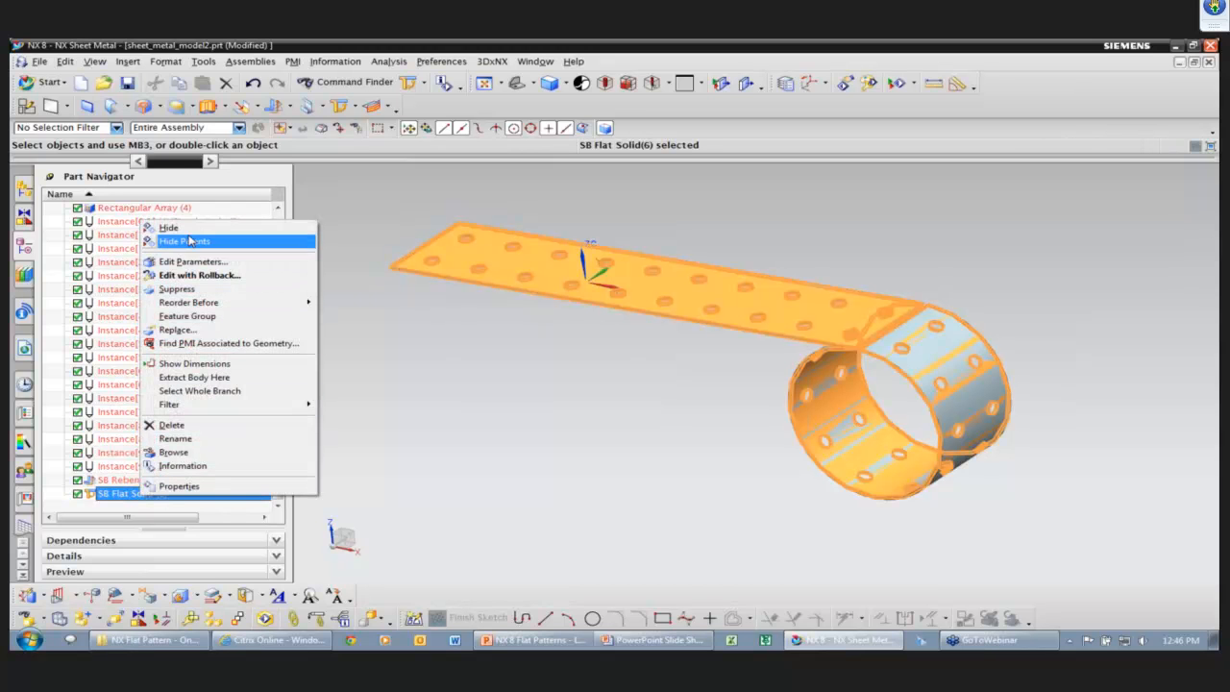
click(173, 226)
click(133, 481)
right_click(133, 481)
click(168, 201)
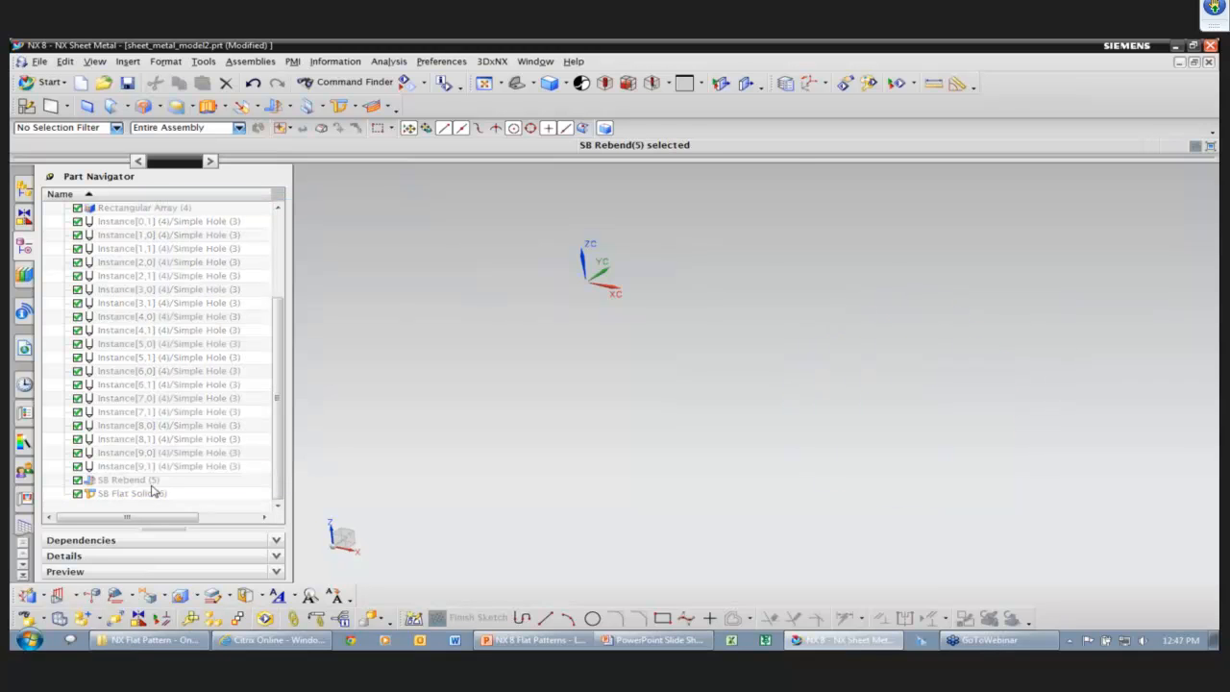
click(151, 492)
right_click(150, 492)
click(176, 222)
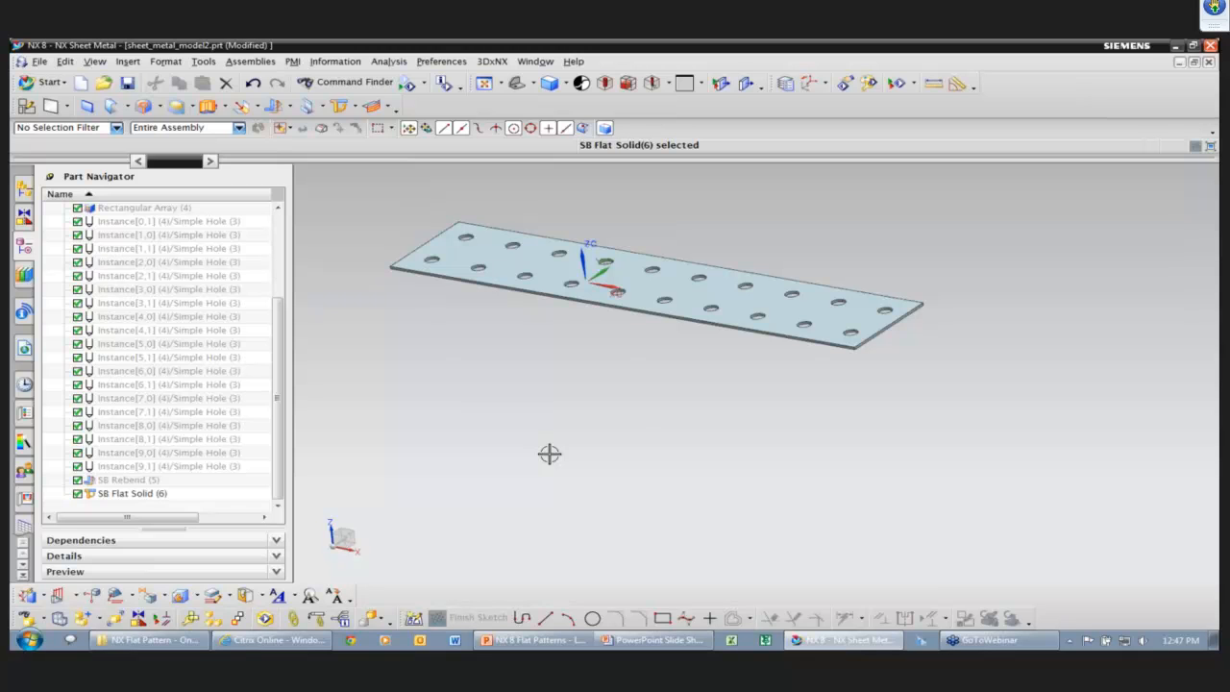
Hide the flat solid and show the rebent cylinder
click(145, 493)
right_click(144, 494)
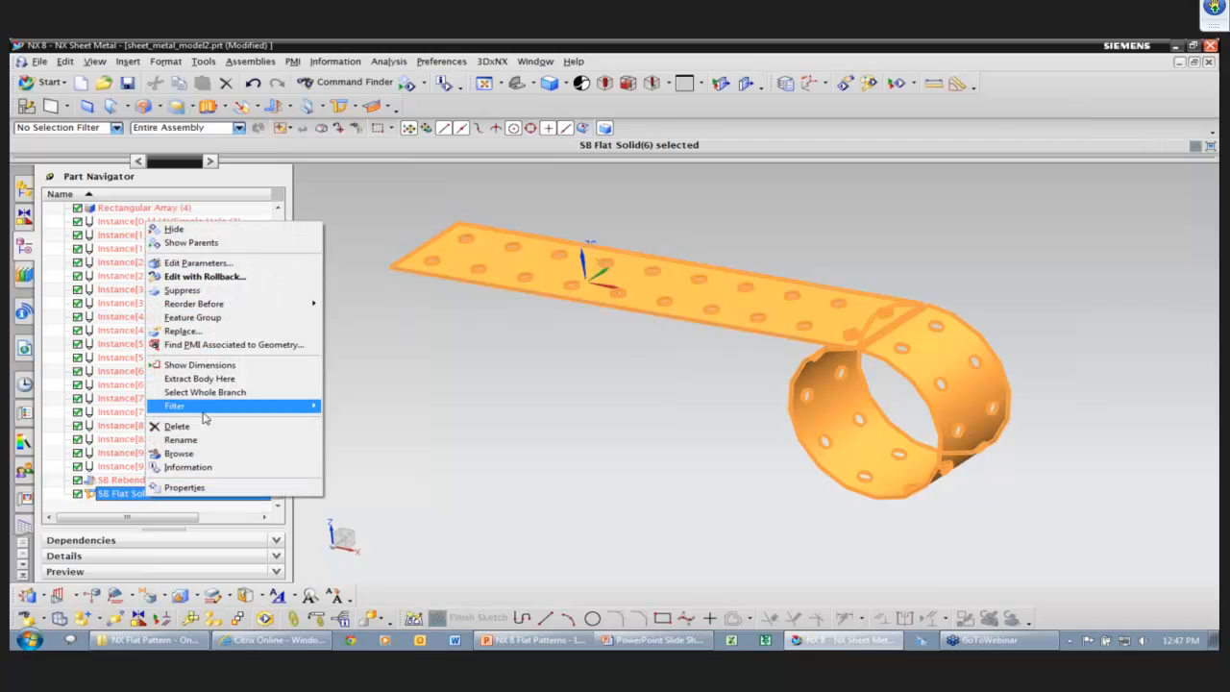
click(173, 228)
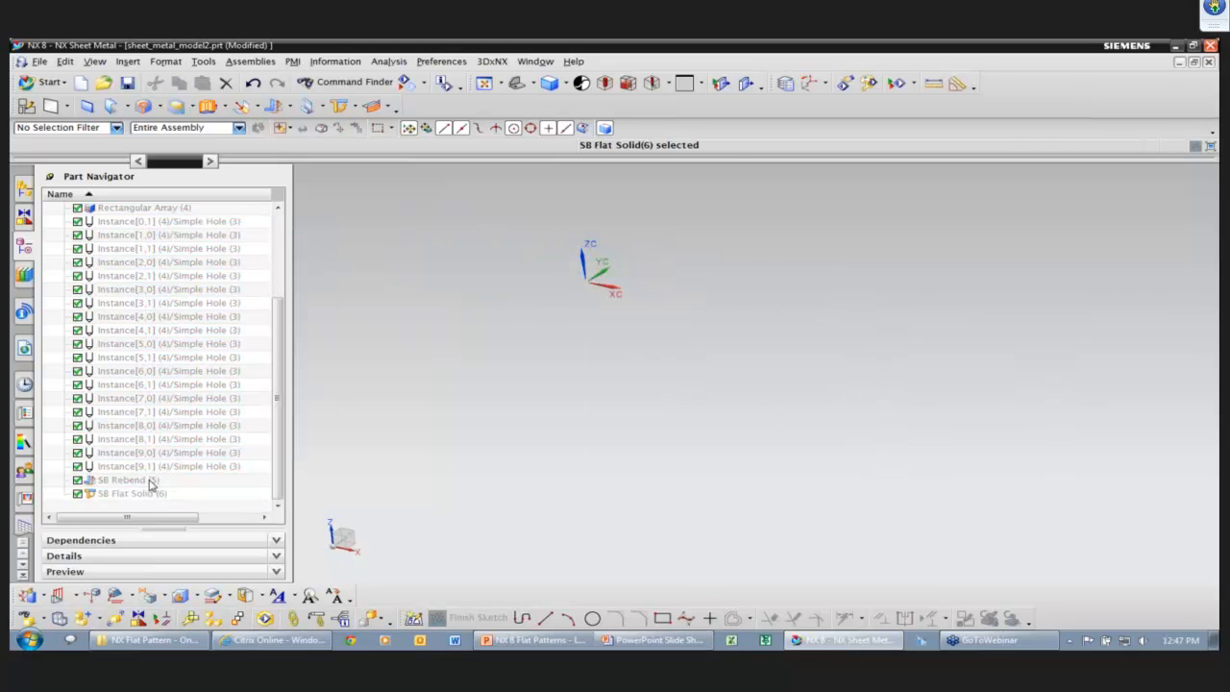
right_click(149, 483)
click(179, 198)
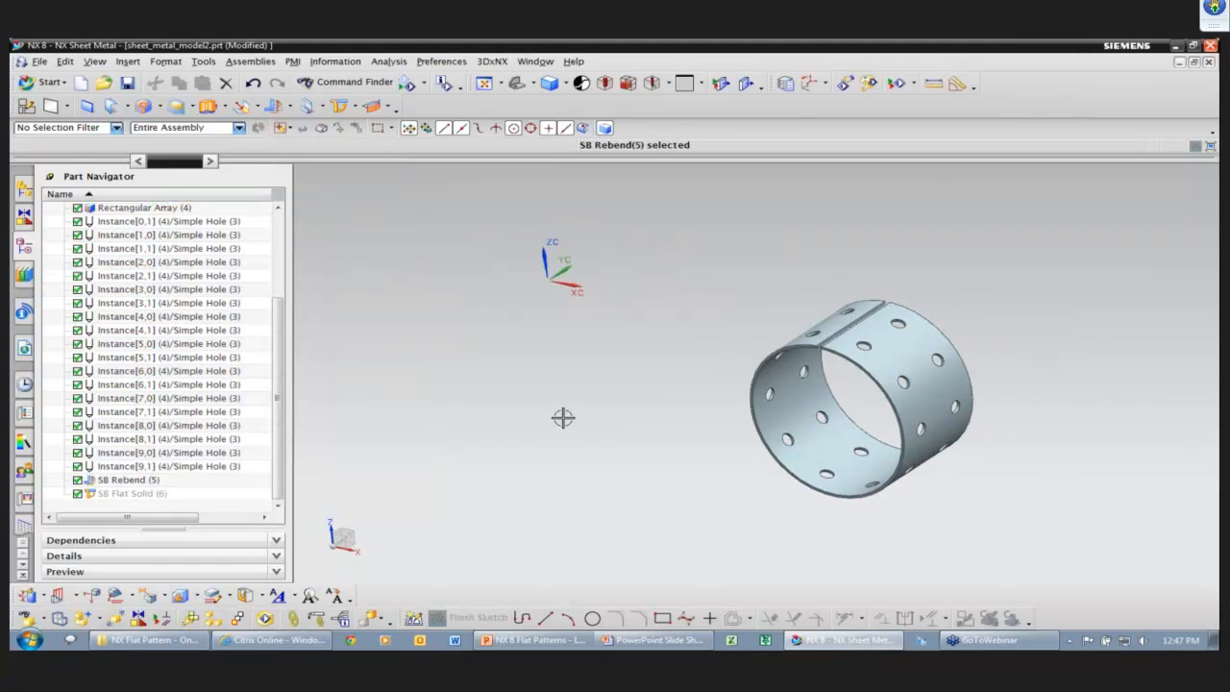
Create a Flat Pattern using the cylinder's outer face beside the seam as the upward face
click(354, 109)
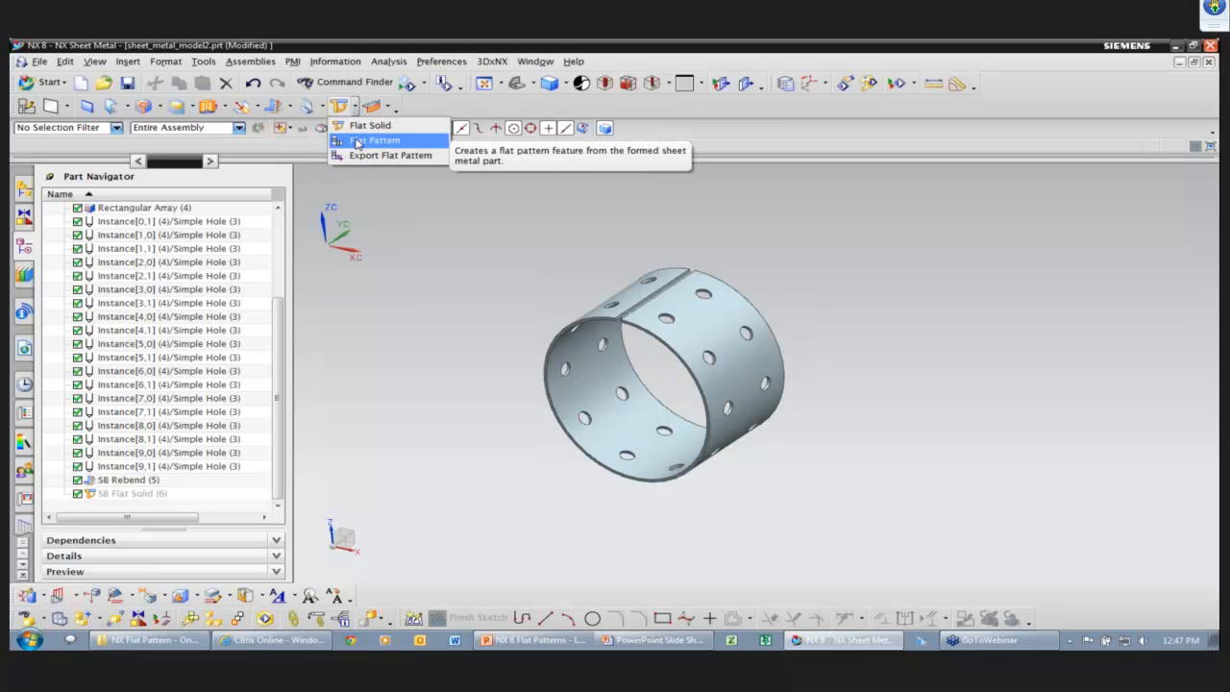
click(358, 141)
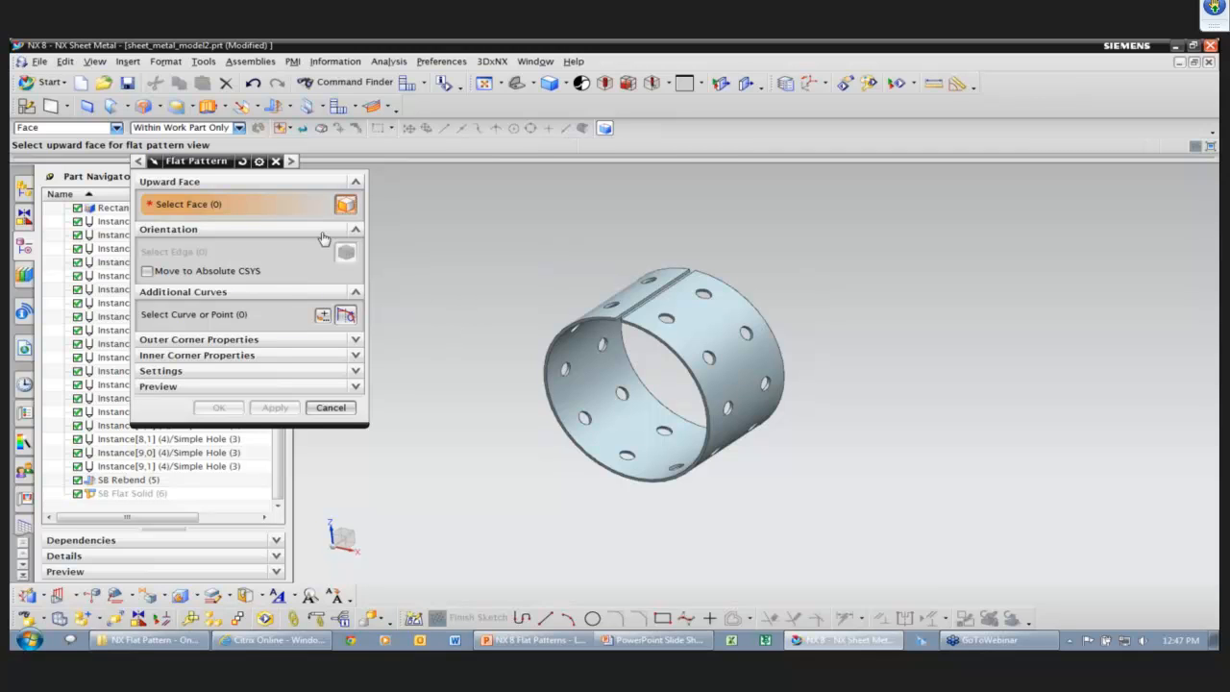
click(646, 316)
click(219, 408)
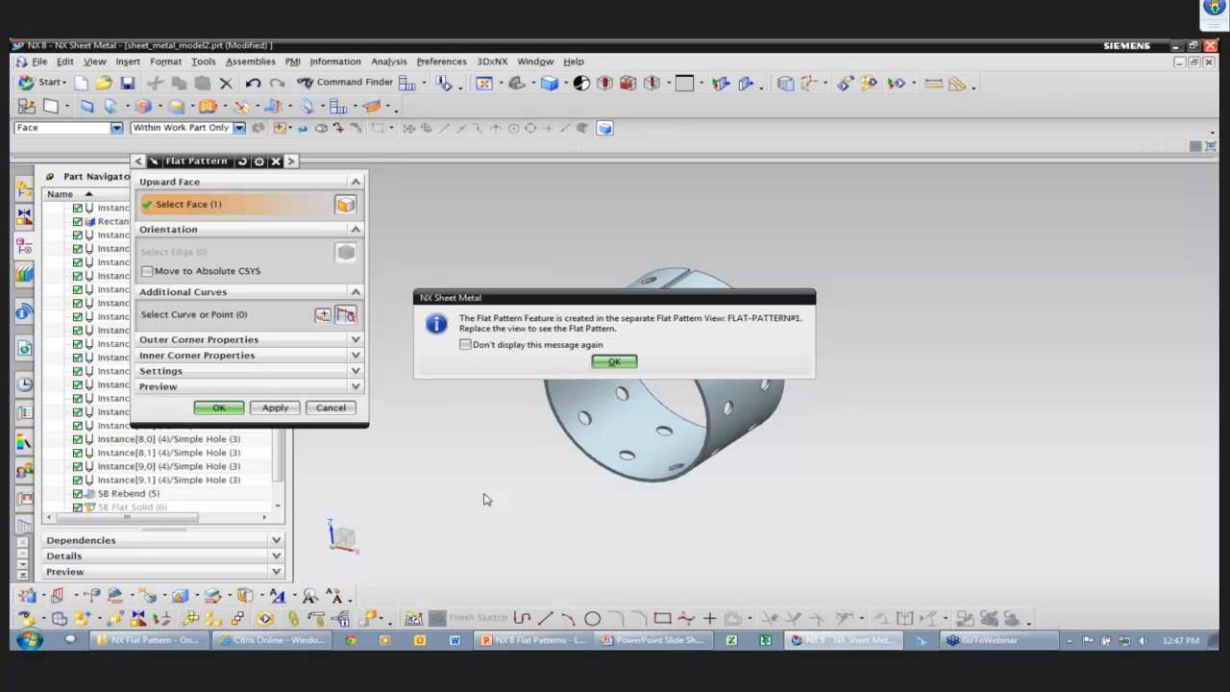
click(612, 361)
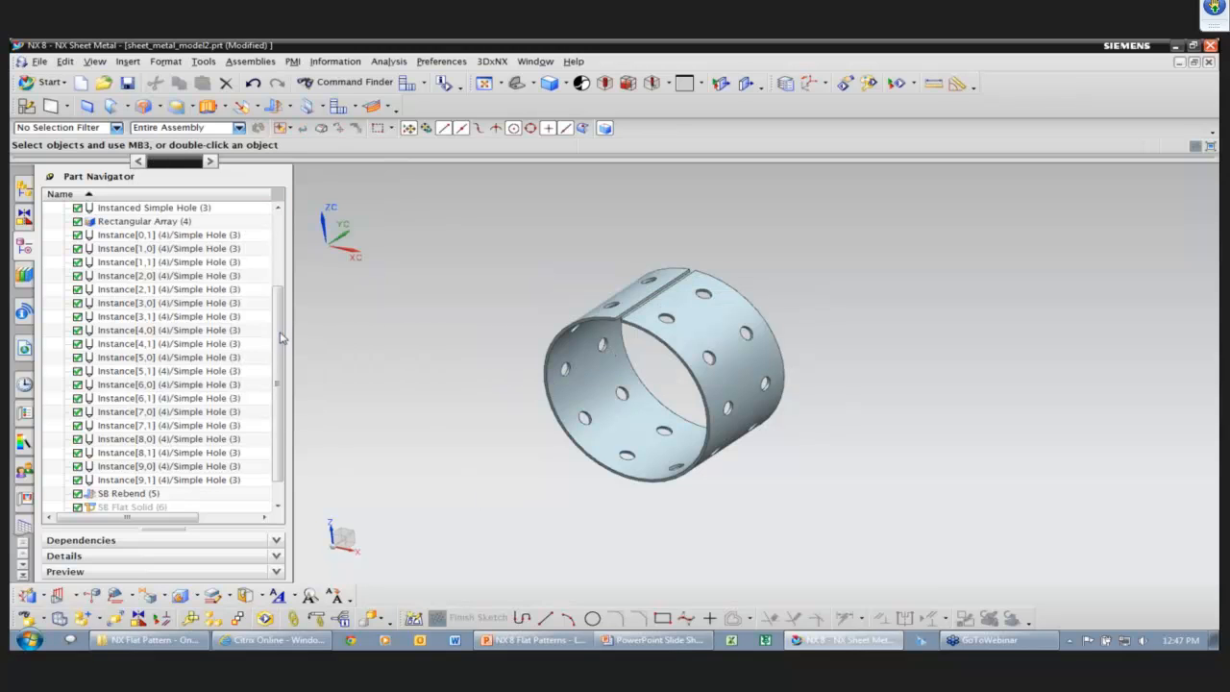
Display the cylinder's FLAT-PATTERN#1 model view as the work view
scroll(282, 337, up, 3)
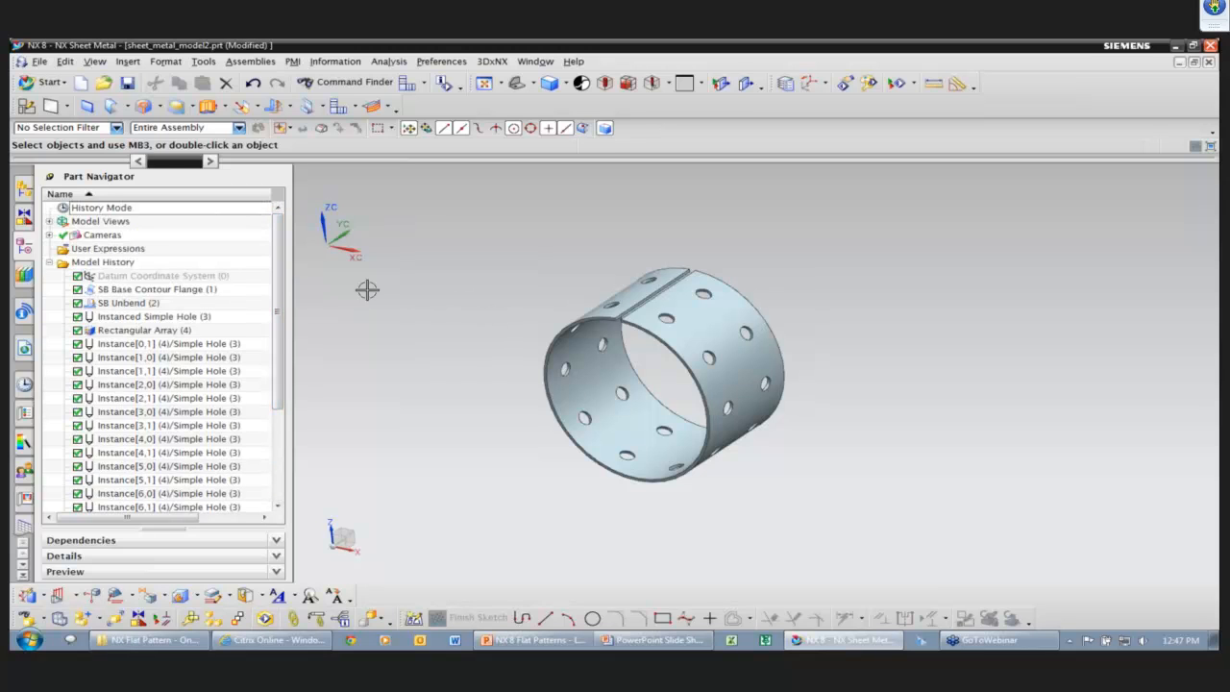
click(48, 222)
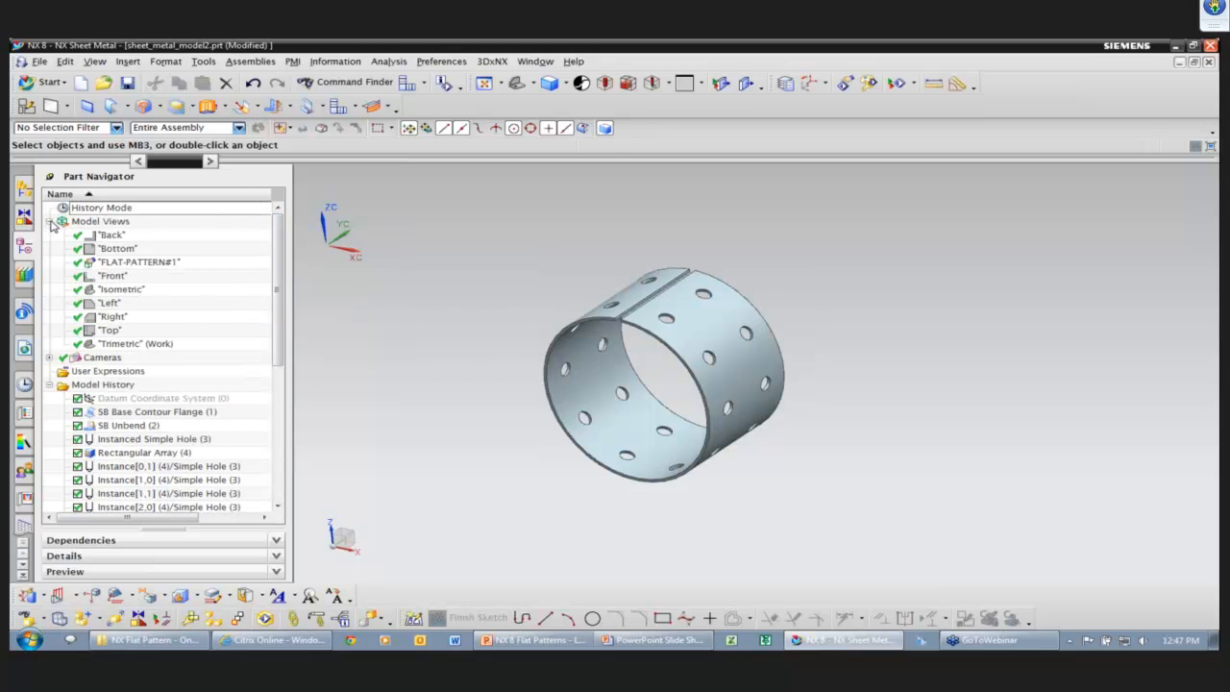
double_click(125, 263)
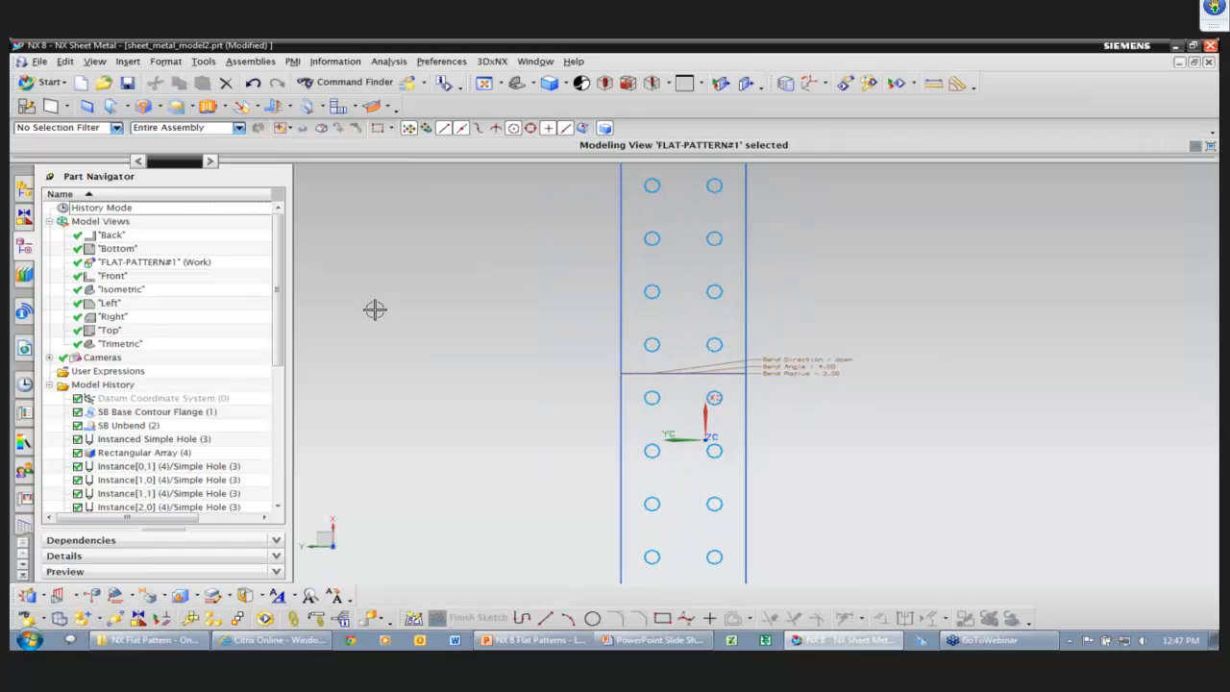
scroll(375, 310, down, 1)
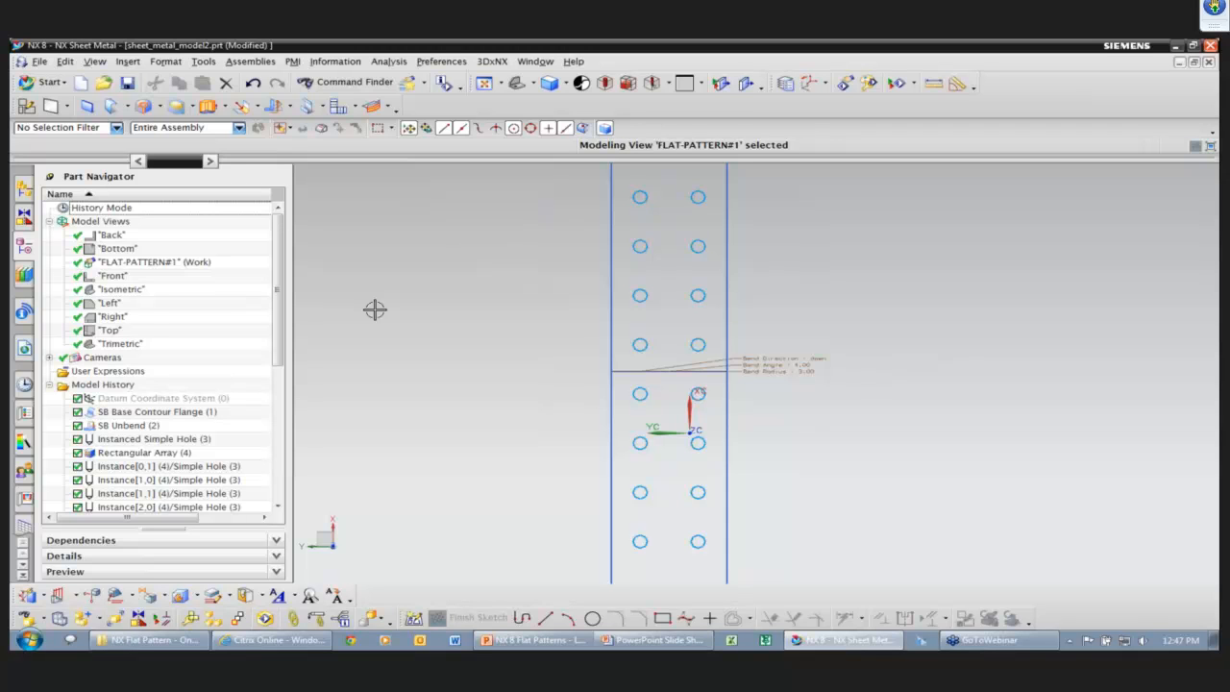
In sheet_metal_model1, create a Flat Solid with the top face stationary, moved to the absolute CSYS with the long front edge as X-axis
click(535, 62)
click(546, 157)
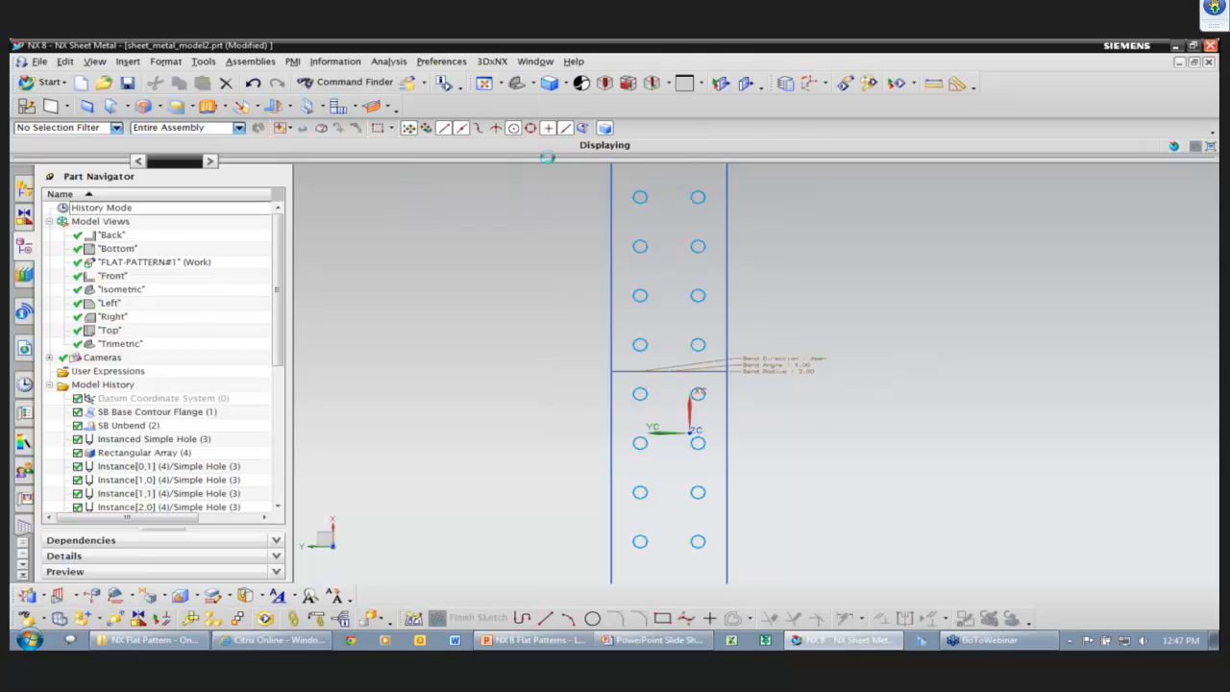
click(371, 107)
click(349, 107)
click(364, 125)
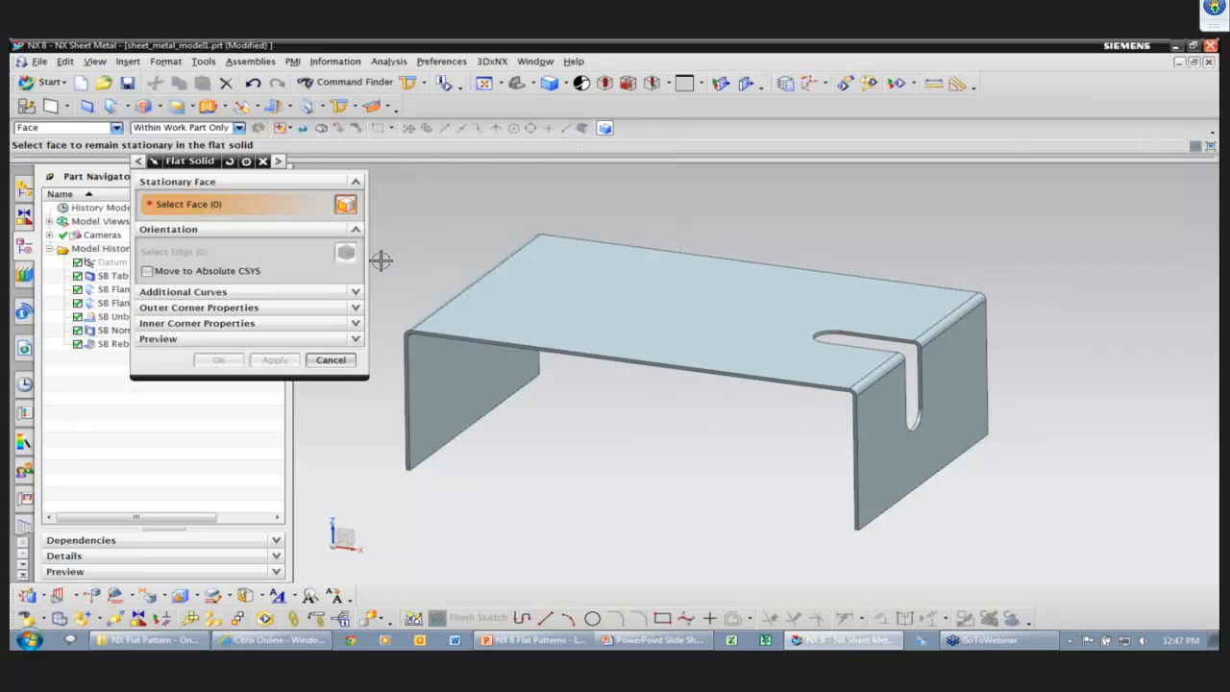
click(147, 273)
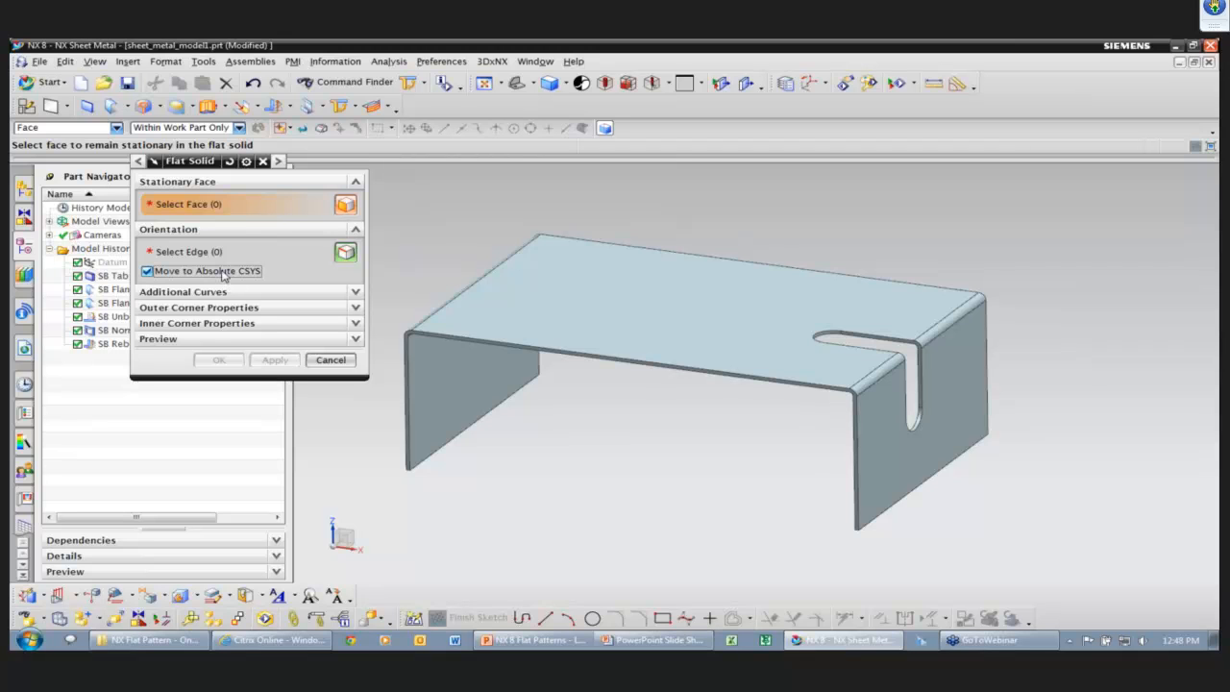
click(562, 334)
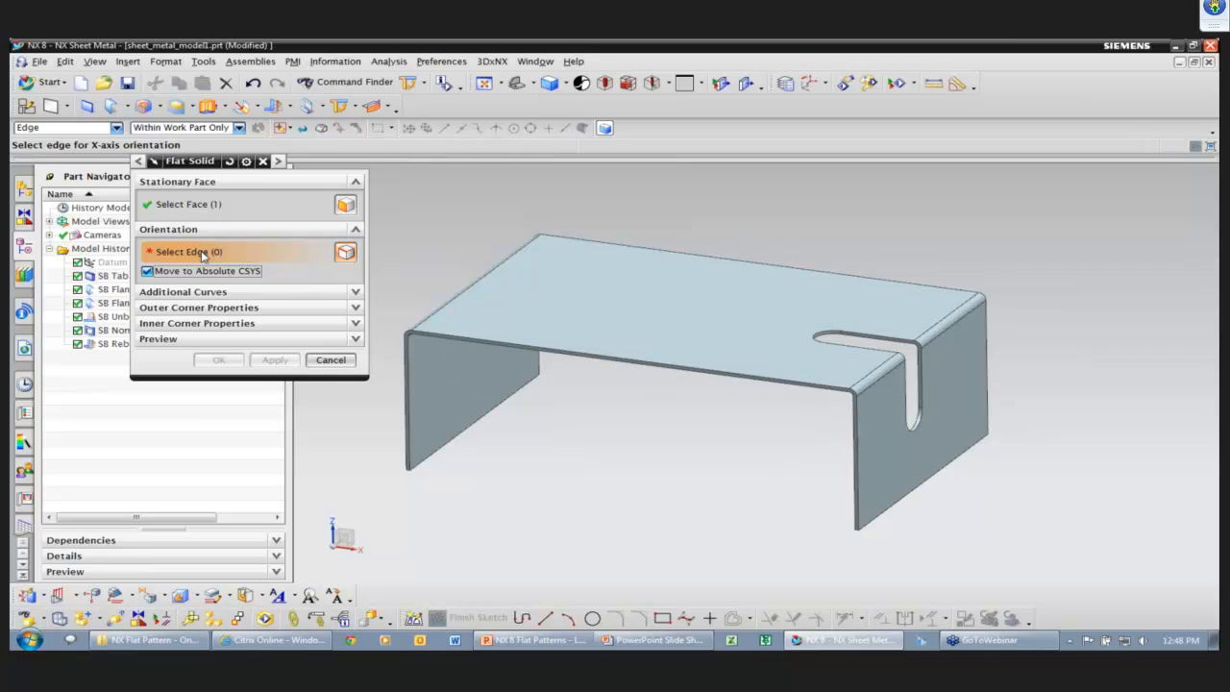
click(480, 338)
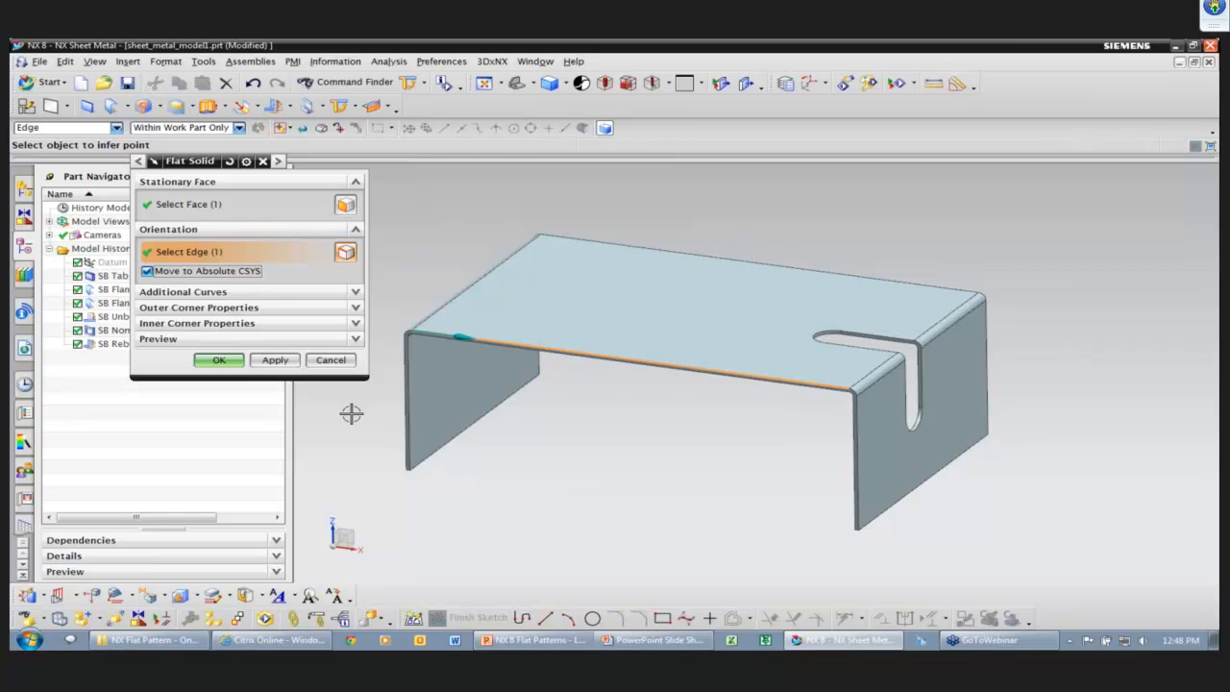
click(236, 361)
middle_drag(609, 501, 610, 492)
scroll(609, 492, down, 2)
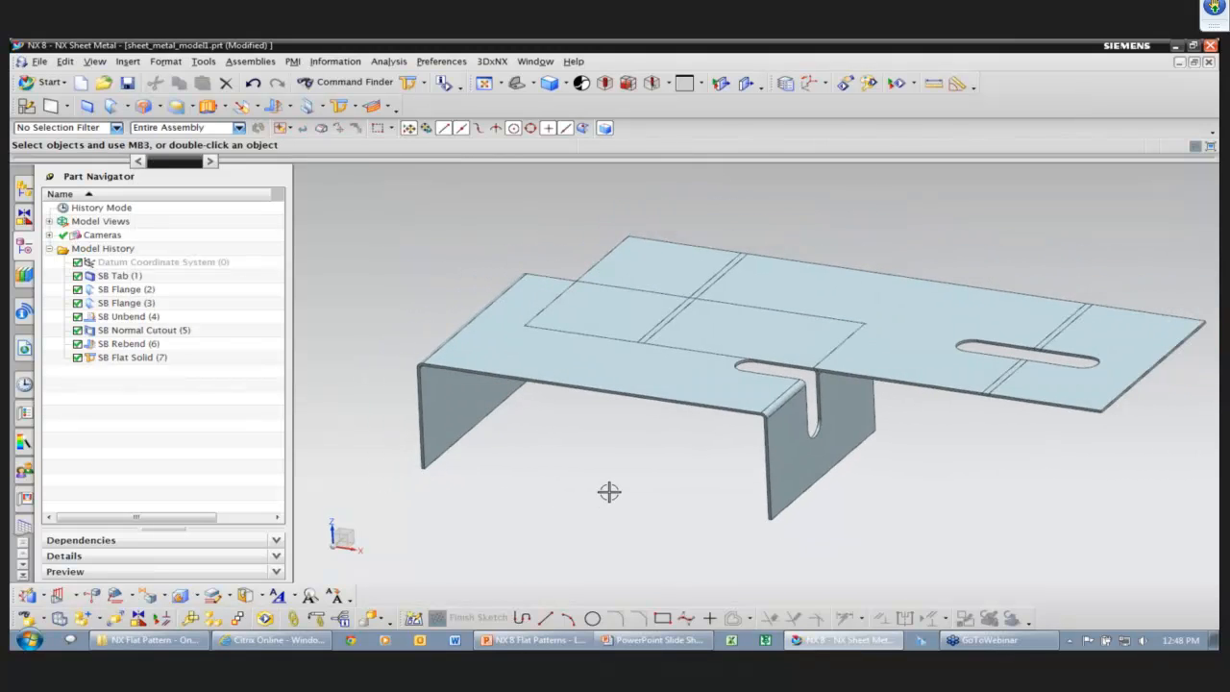
Hide the rebent bracket body through its SB Rebend feature, leaving only the flat solid displayed
right_click(147, 348)
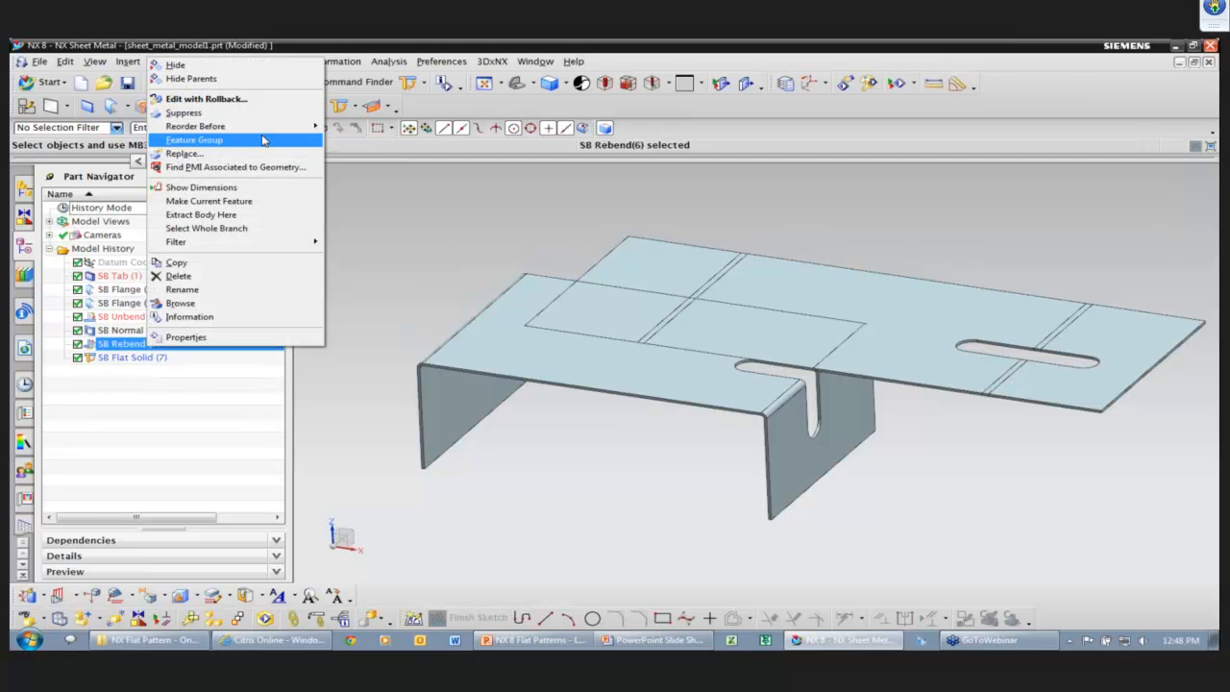
click(255, 60)
middle_drag(402, 299, 401, 290)
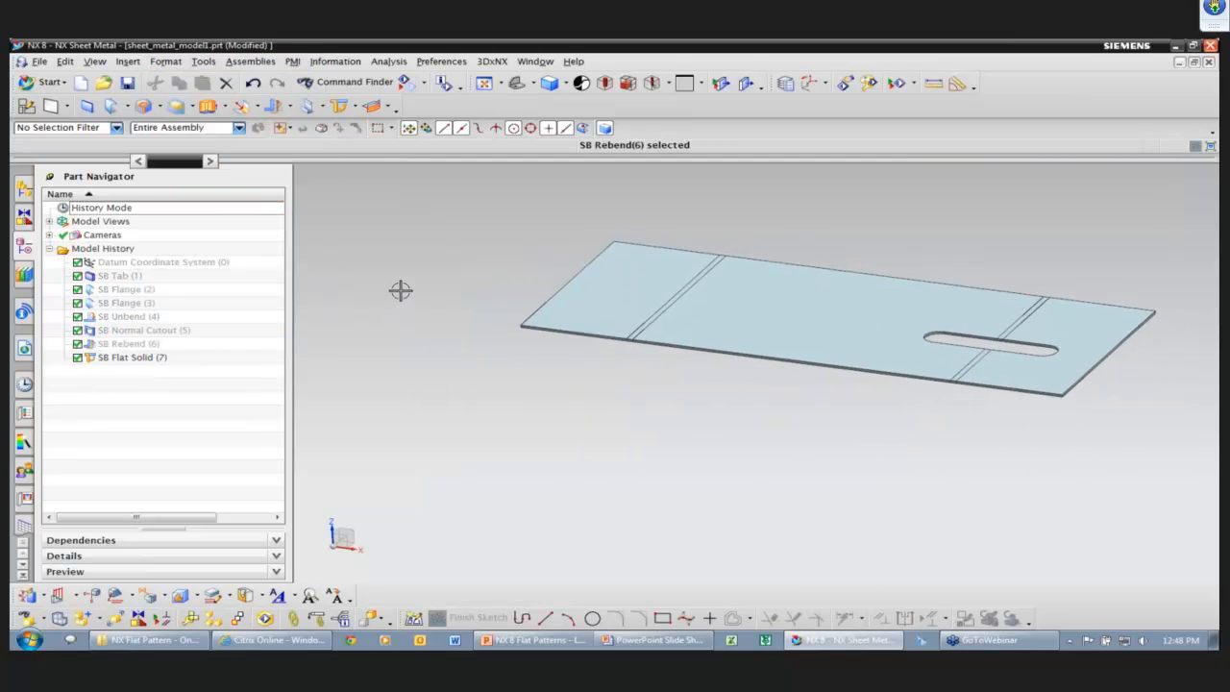
Hide the bracket's flat solid and show the rebent bracket again
right_click(162, 358)
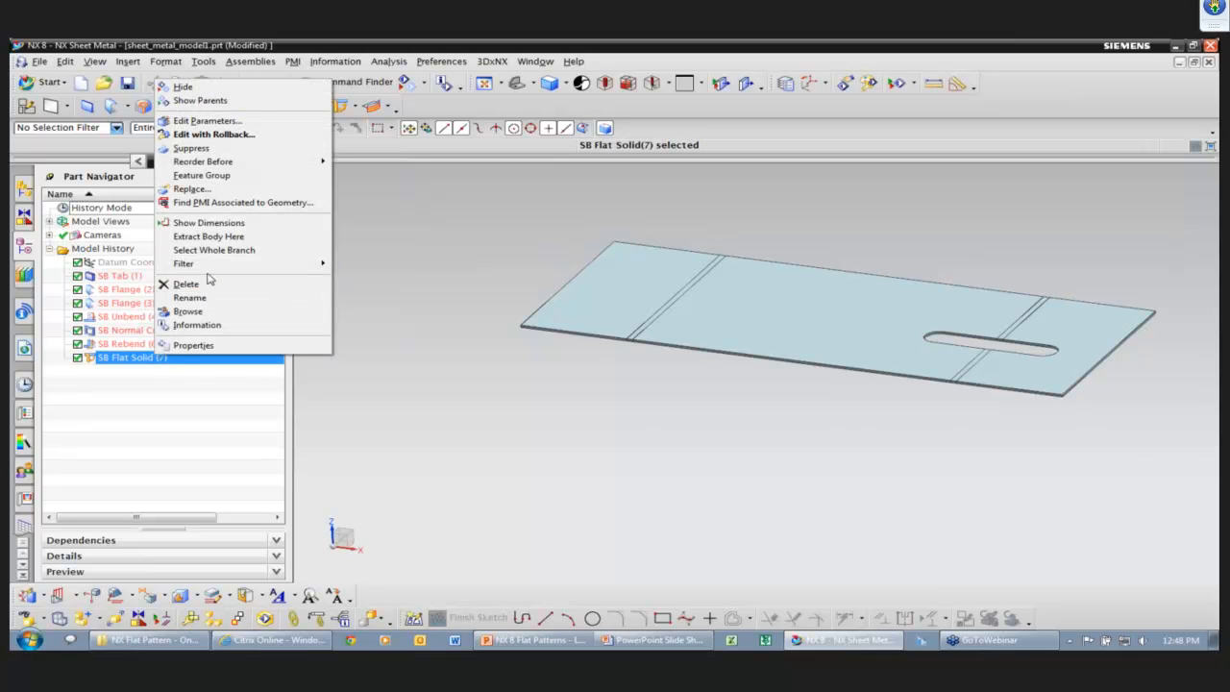
click(185, 87)
right_click(152, 343)
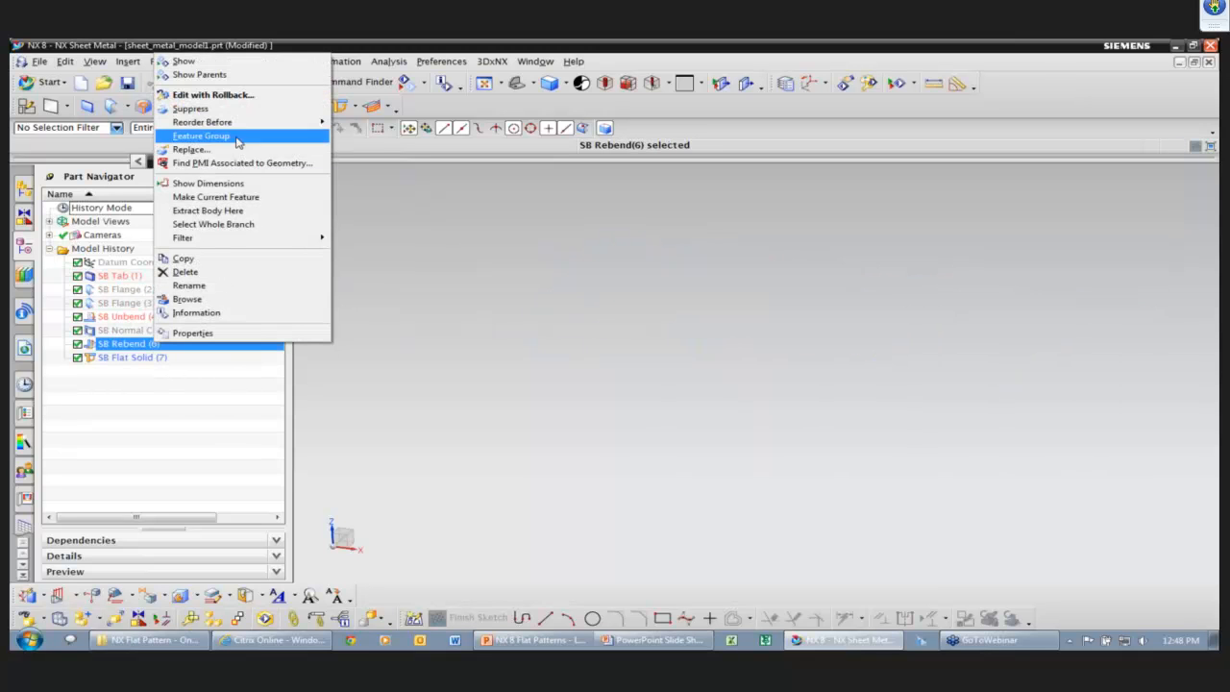
click(182, 60)
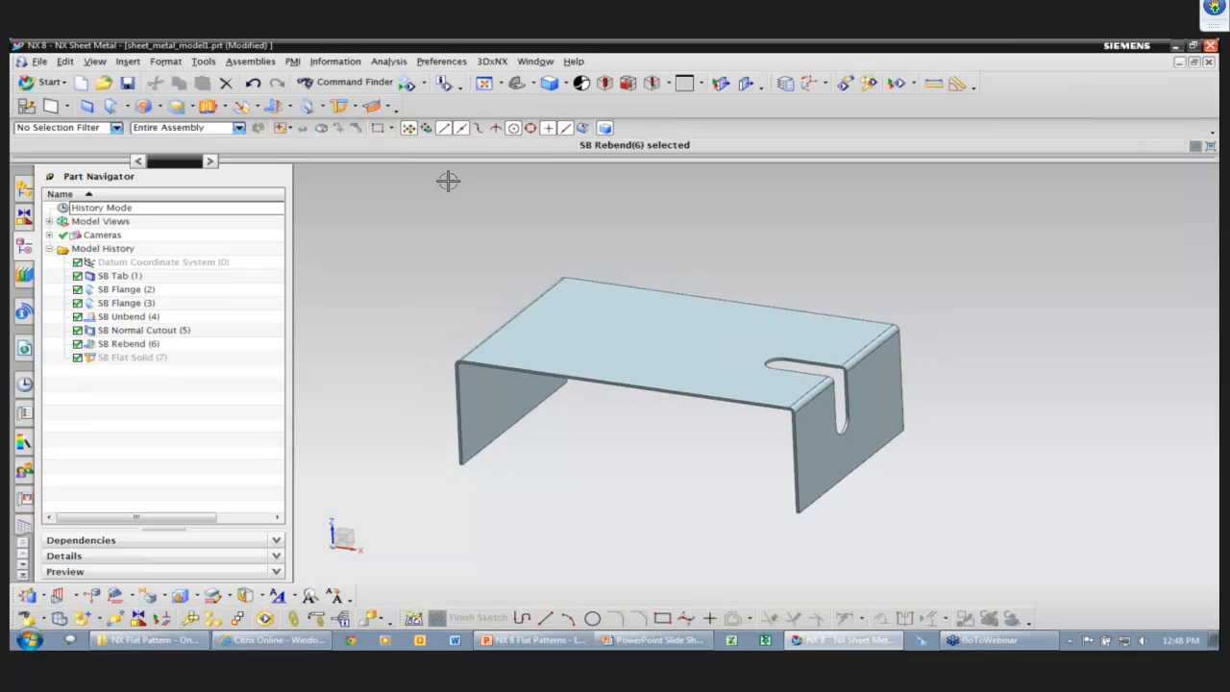
Create a Flat Pattern with the top face upward, moved to the absolute CSYS along the long front edge, and display the FLAT-PATTERN#1 view
click(372, 108)
click(377, 140)
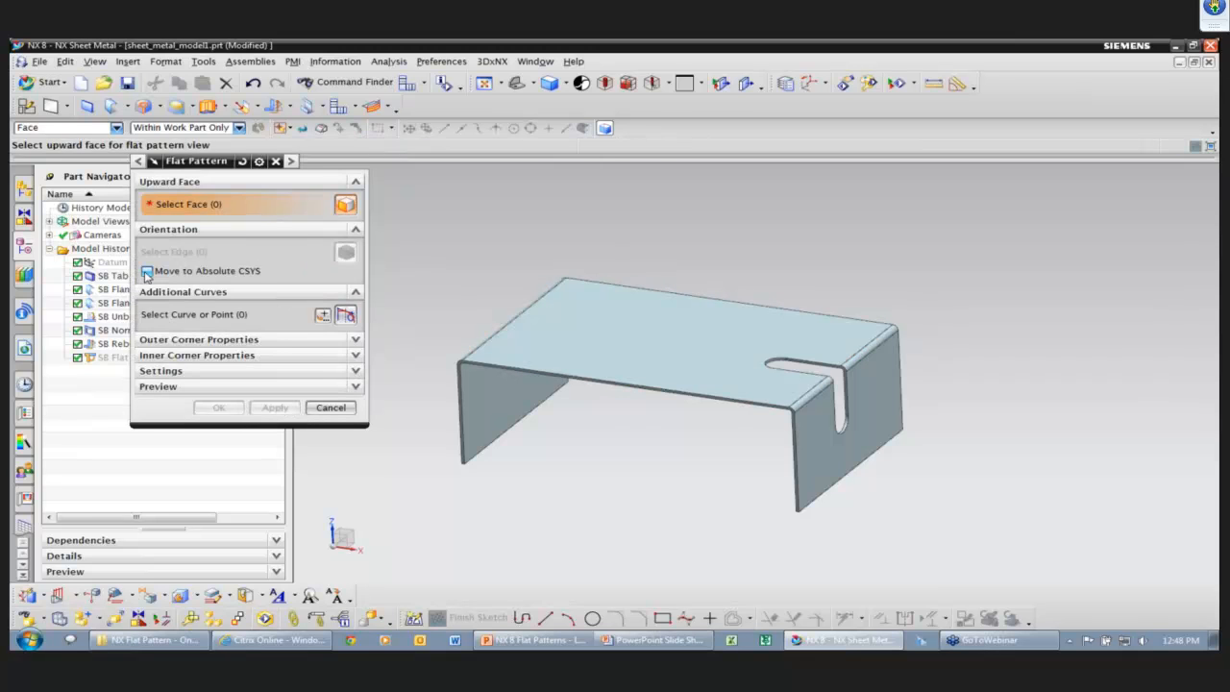
click(147, 272)
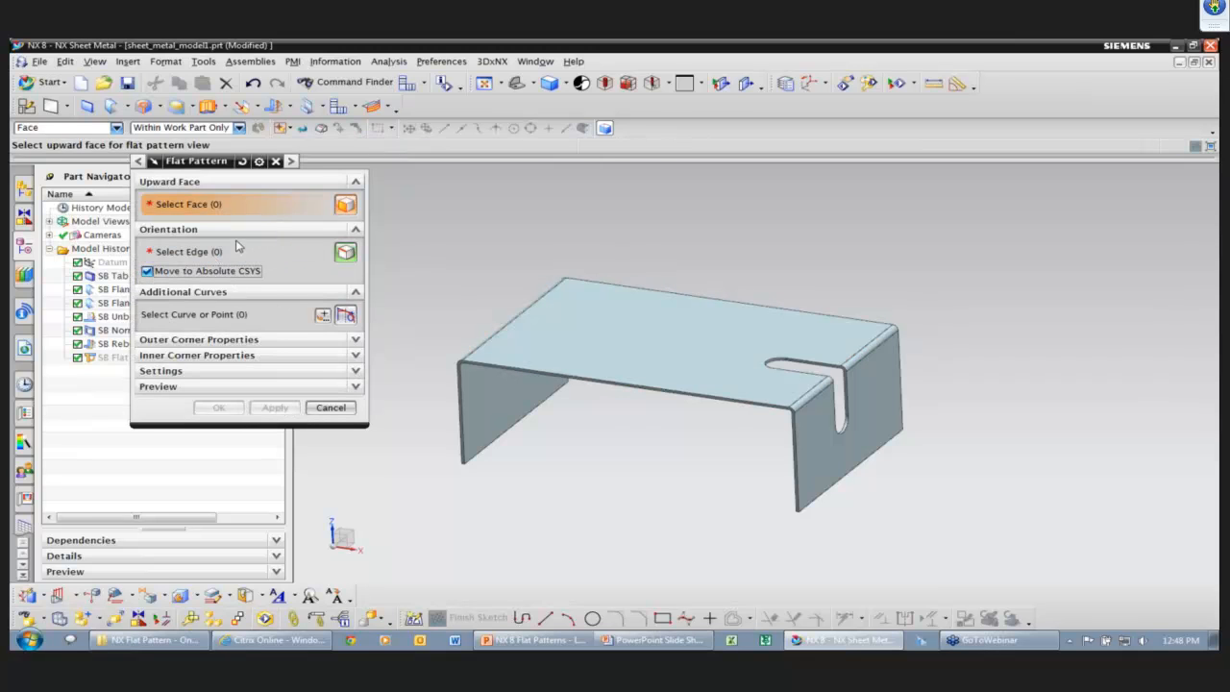
click(240, 254)
click(229, 210)
click(573, 343)
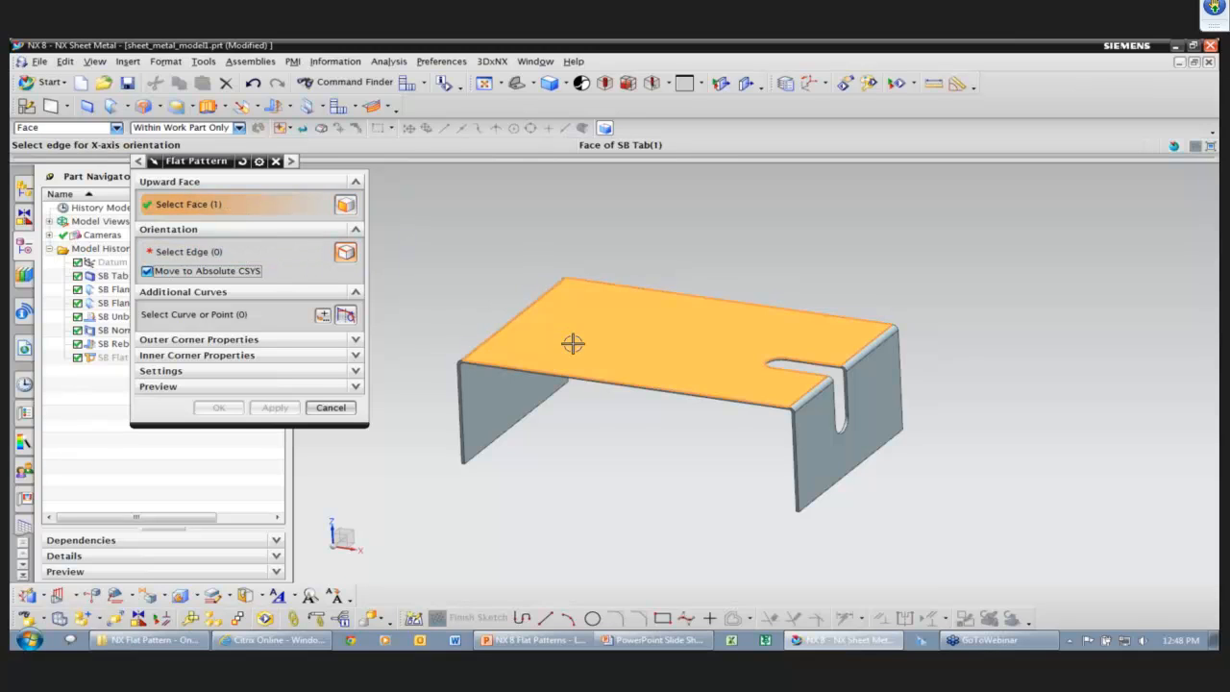
click(481, 362)
click(219, 407)
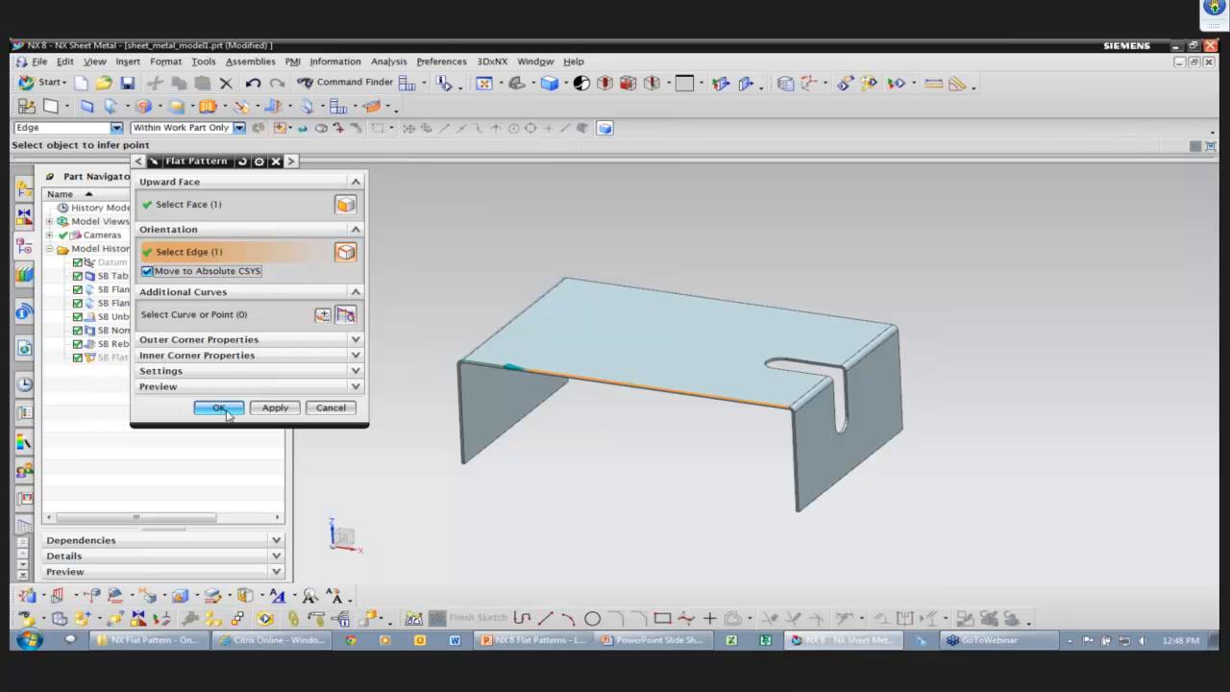
click(613, 362)
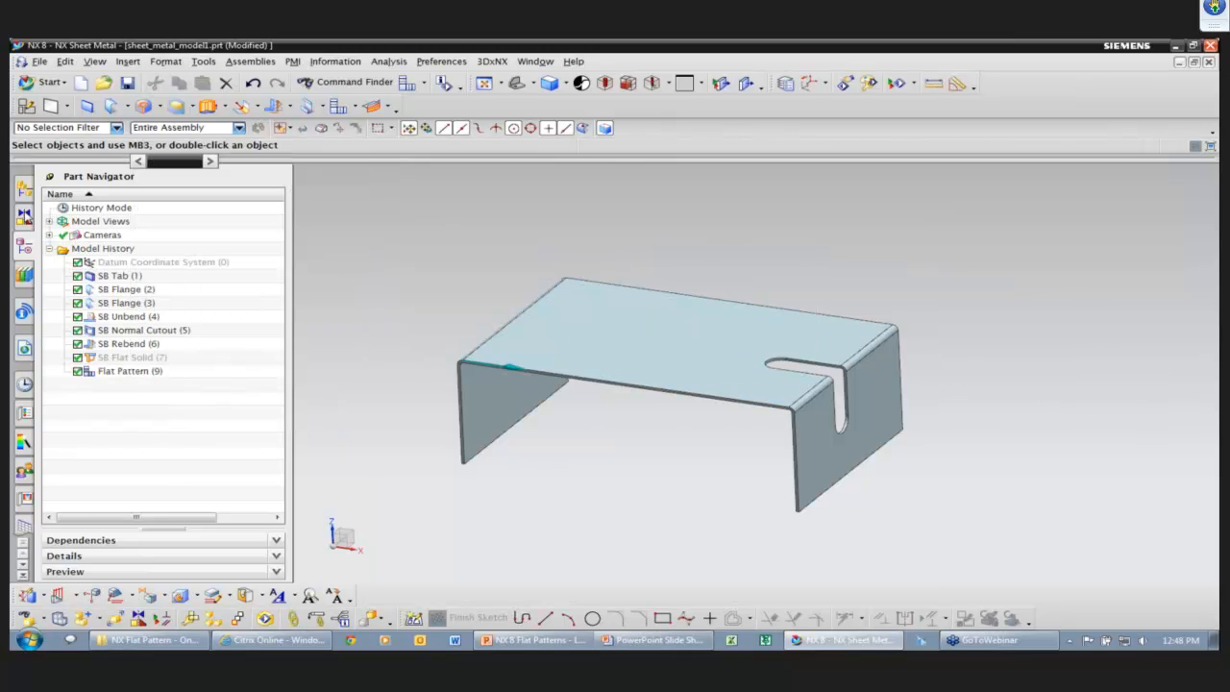
click(49, 222)
double_click(140, 265)
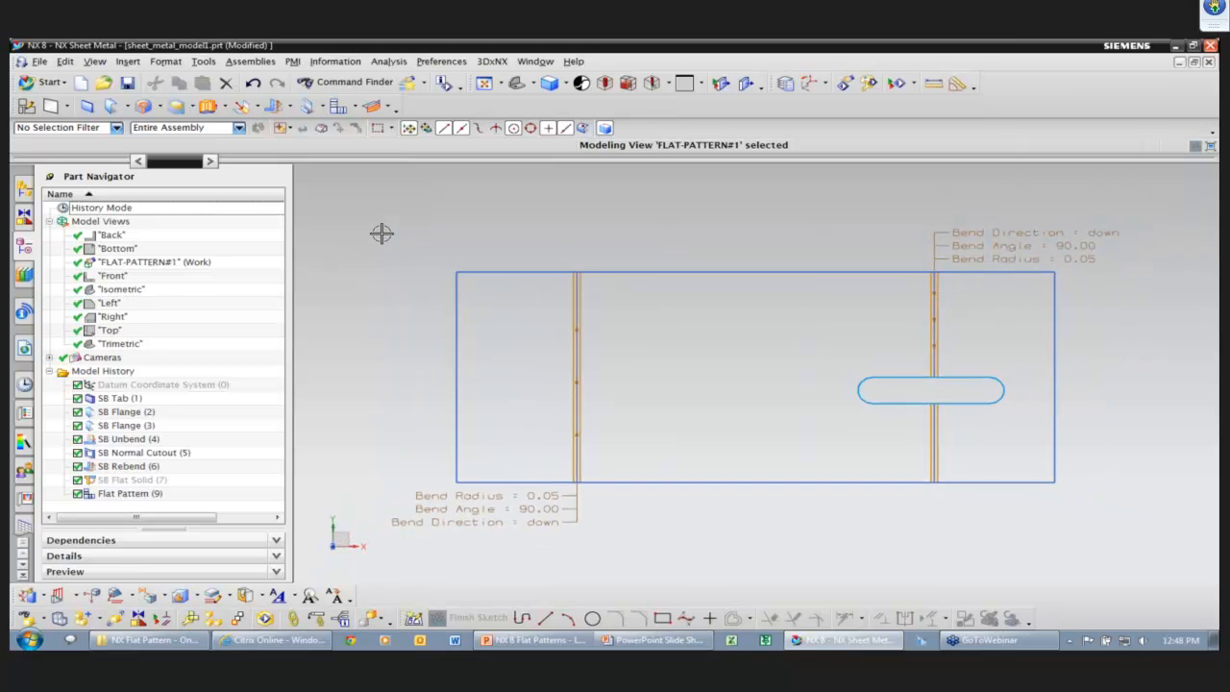
Turn off the Bend Tangent curves in the sheet metal flat pattern display preferences and apply the change
click(432, 63)
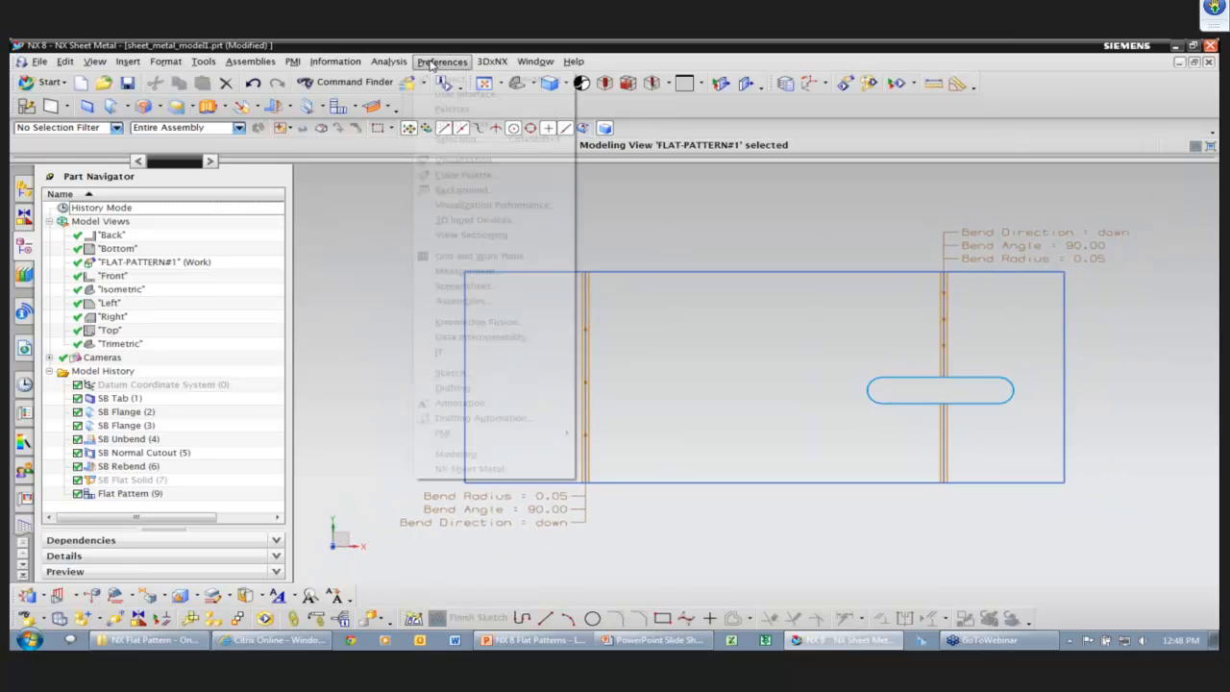
click(461, 469)
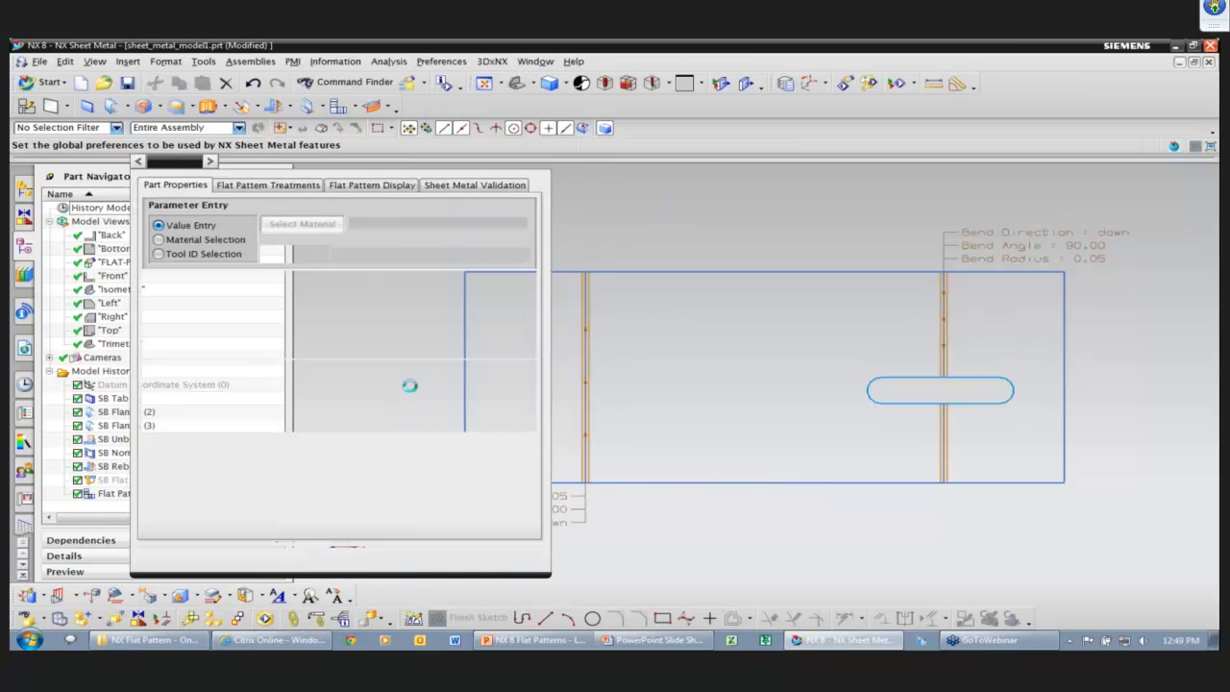
click(371, 185)
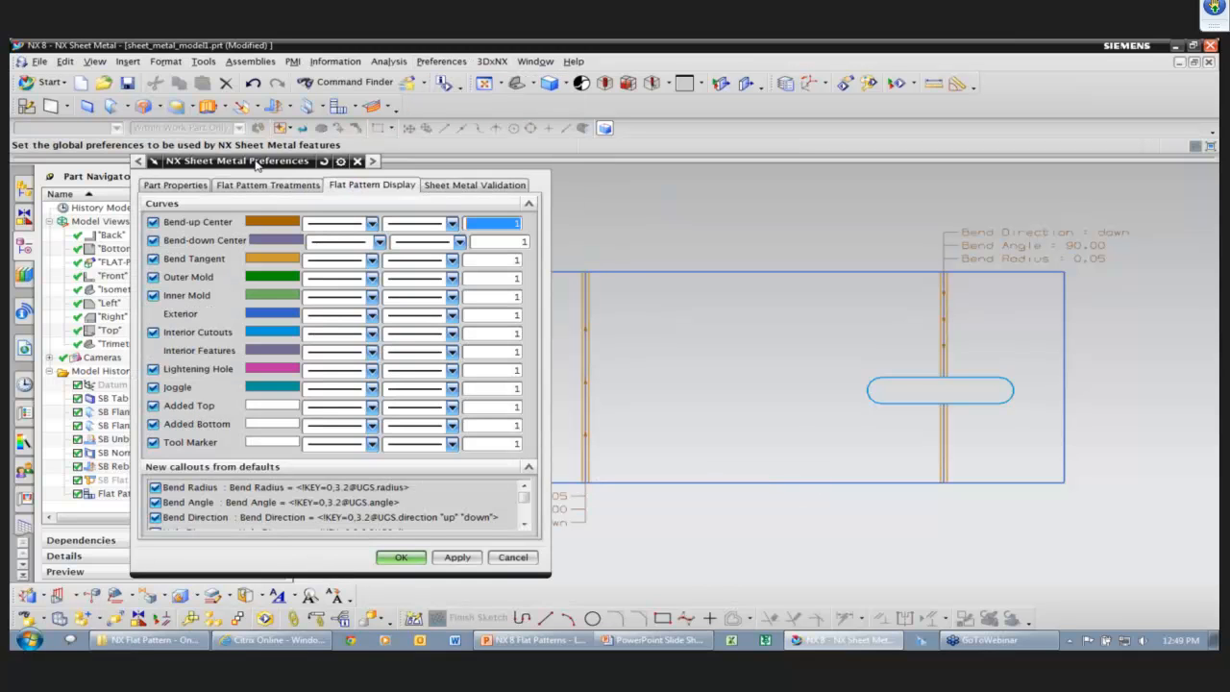
drag(256, 163, 237, 163)
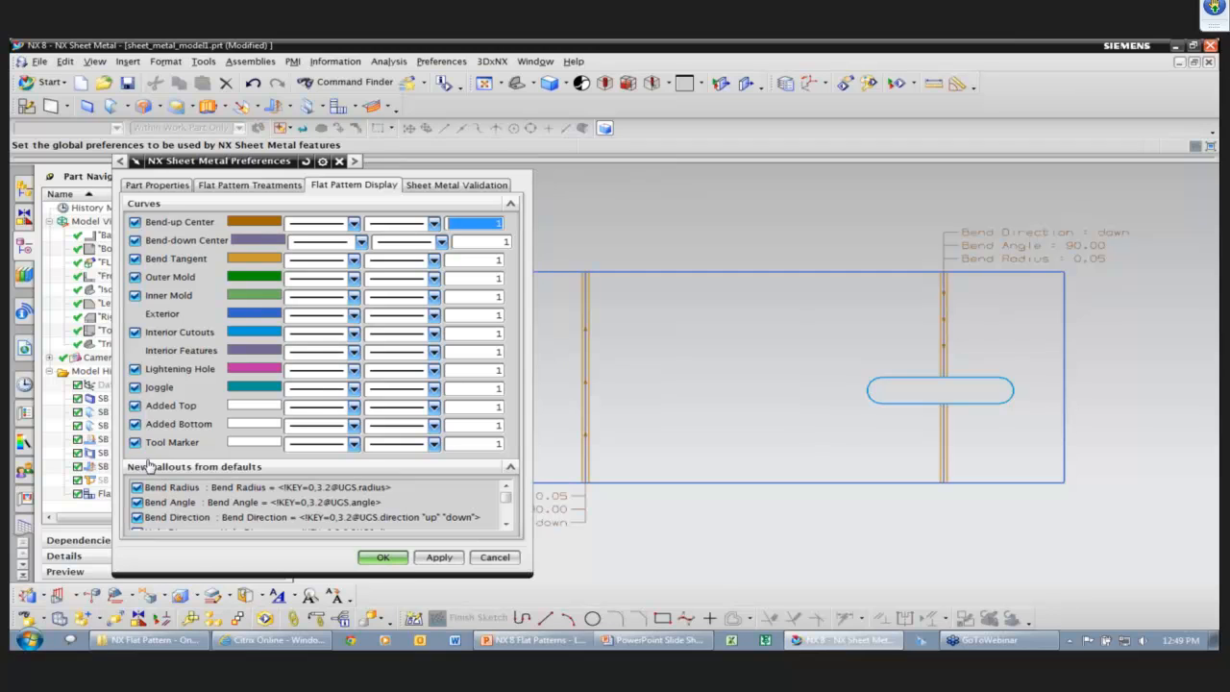
click(134, 258)
click(440, 558)
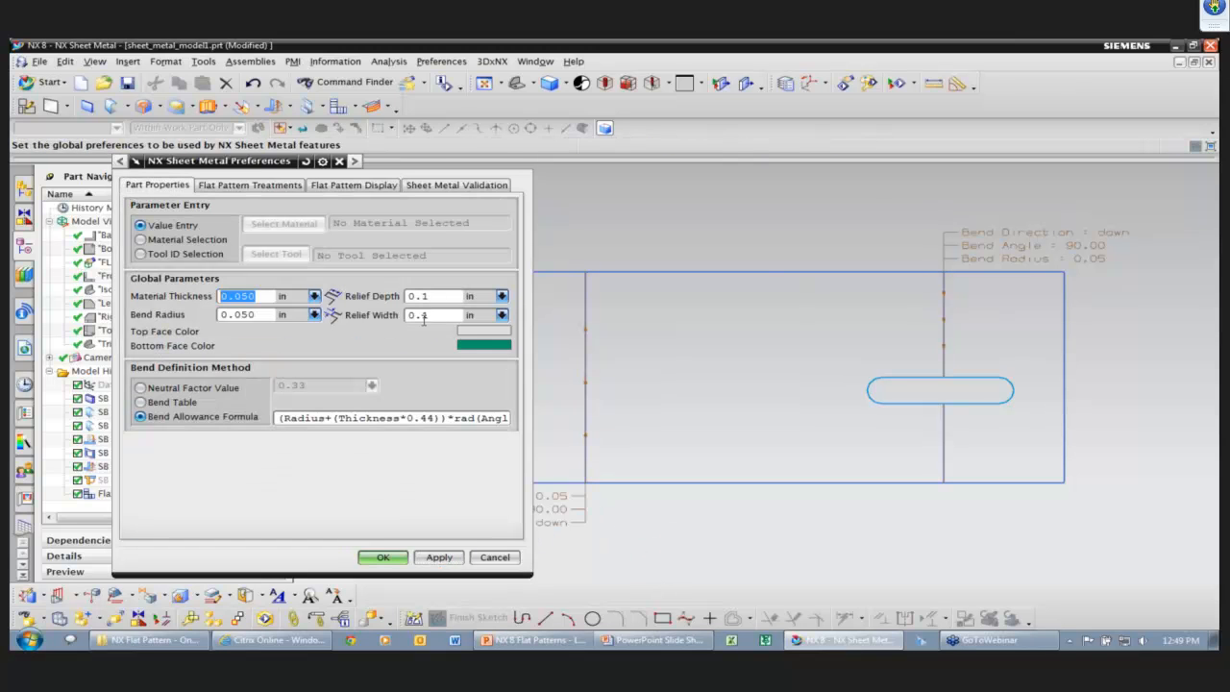
Turn the Bend Tangent curves back on, turn off the Bend-down Center curves, and apply the flat pattern display preferences
click(382, 185)
click(134, 259)
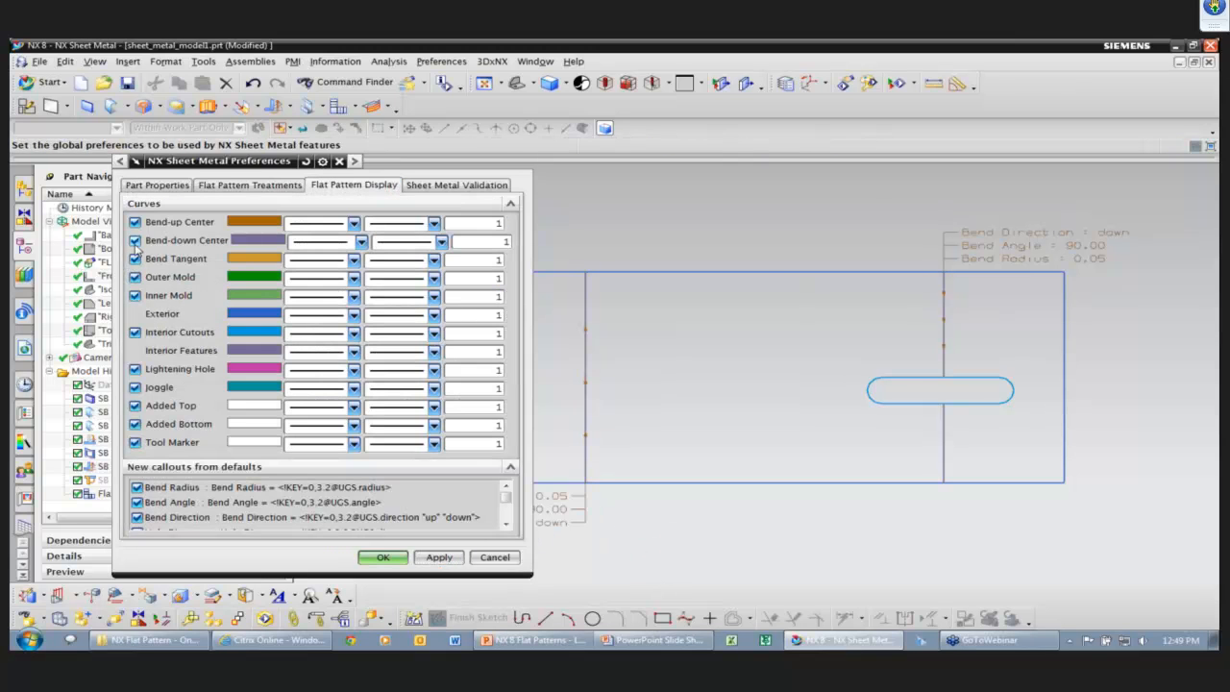
click(135, 241)
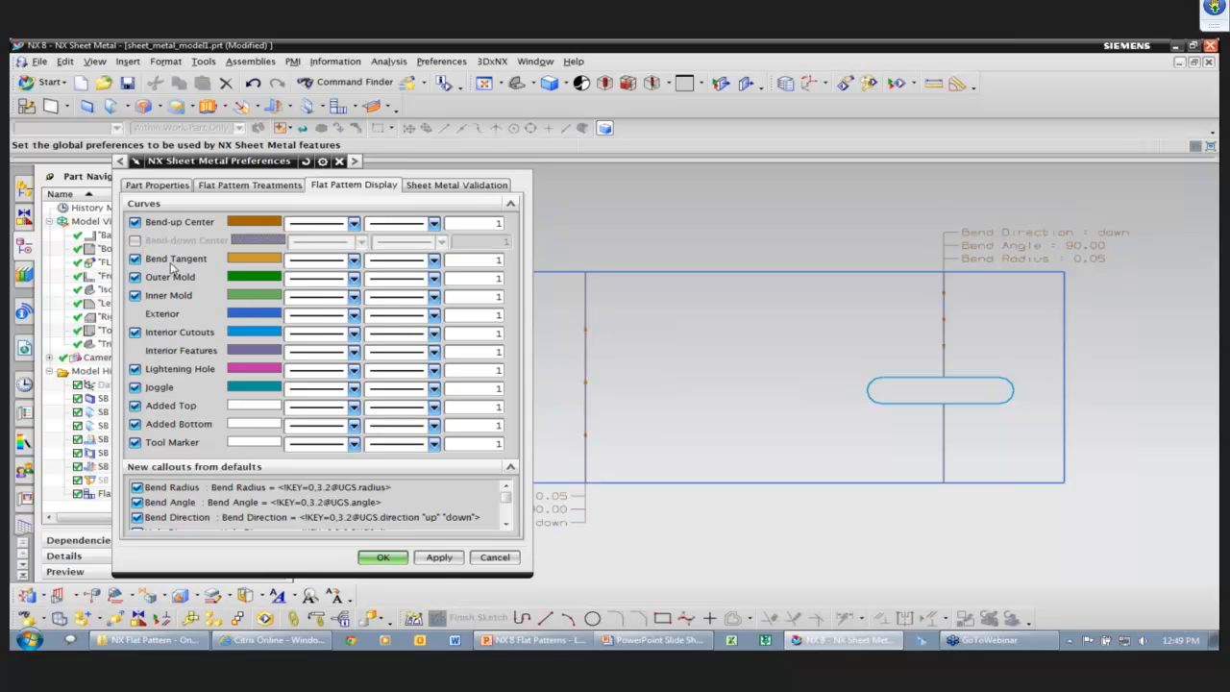
click(439, 557)
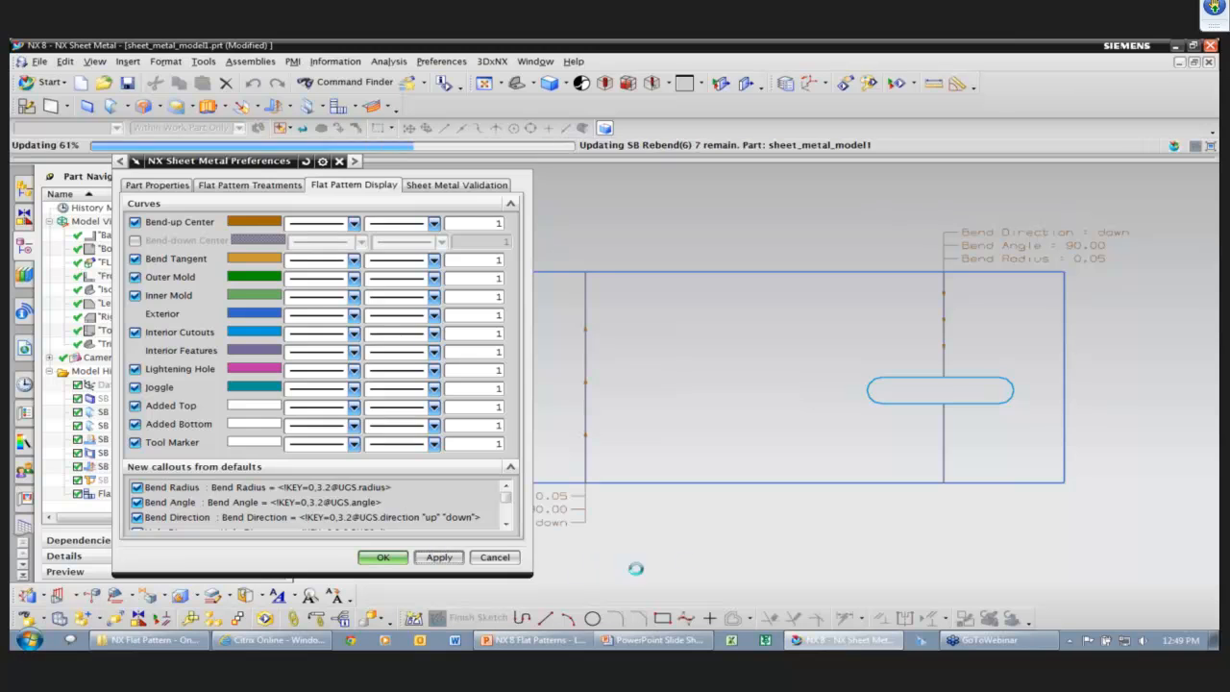
Turn the Bend-down Center curves back on, look through the default callouts, and accept the sheet metal preferences
click(354, 184)
click(134, 240)
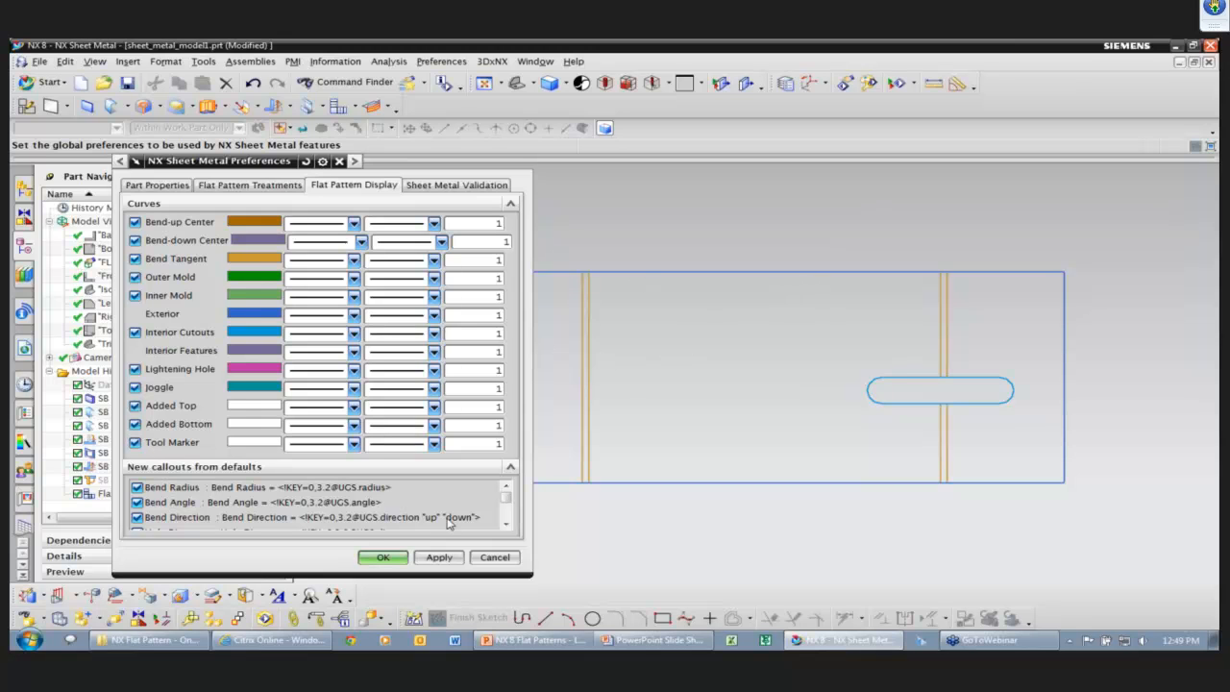
shift+middle_drag(674, 548, 684, 548)
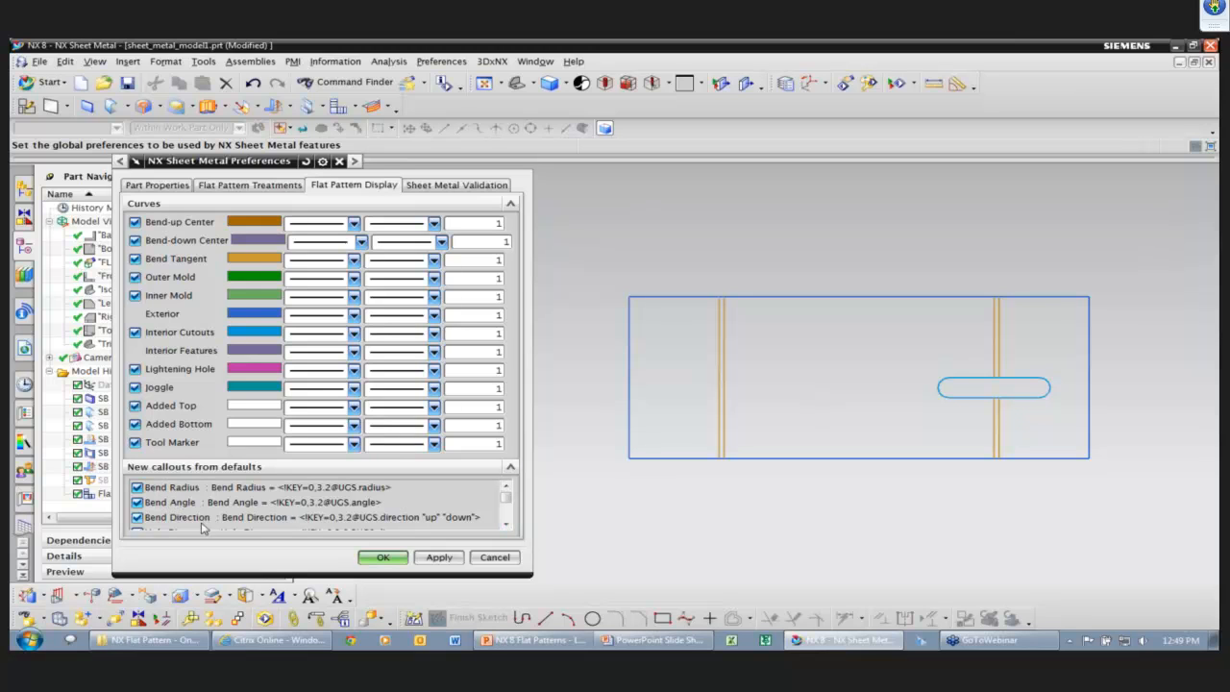
click(504, 526)
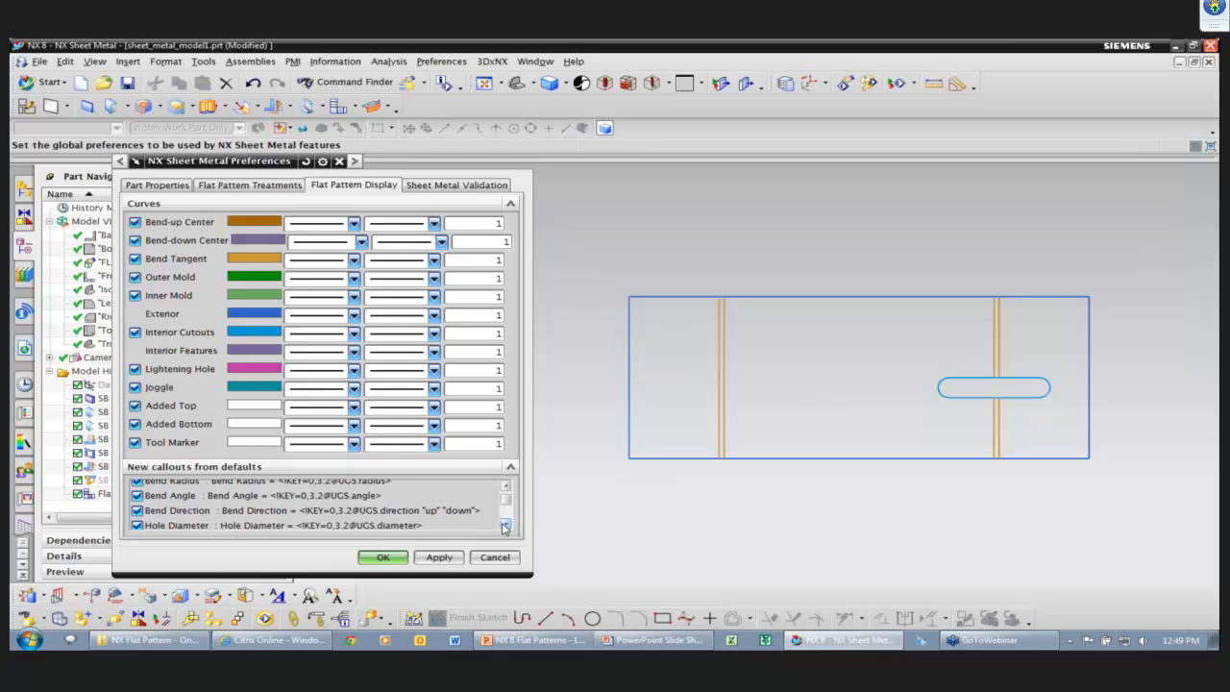
click(391, 555)
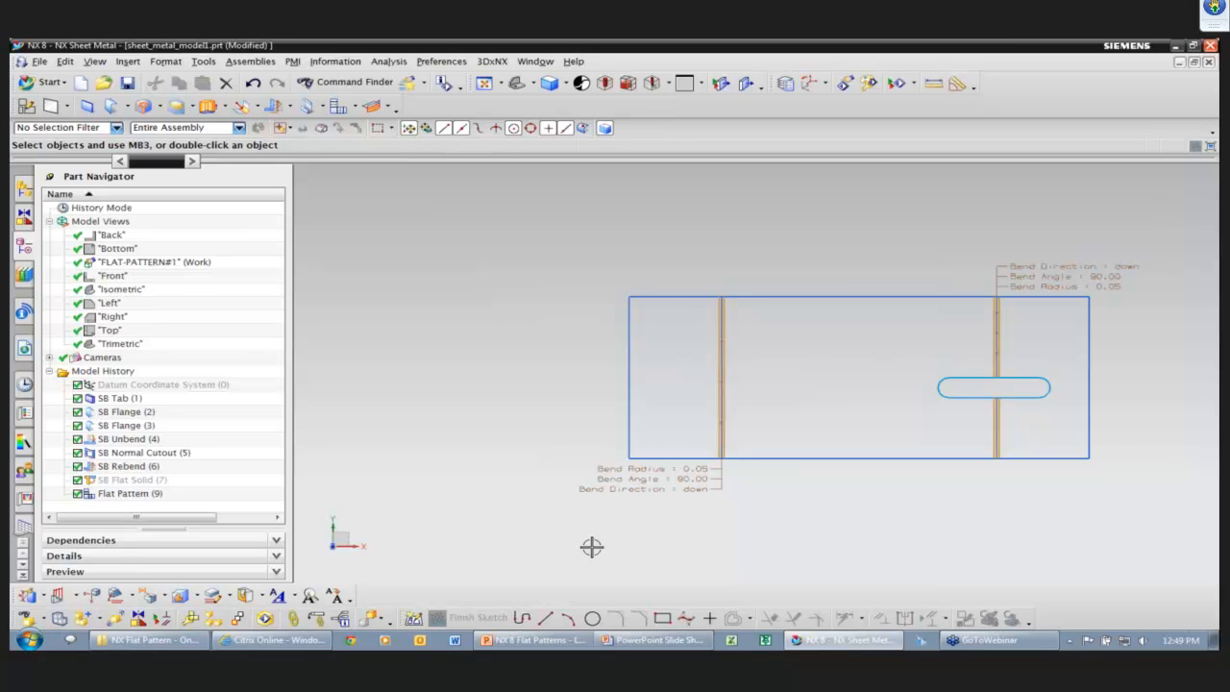
Fit the flat pattern in the view and save the part
key(ctrl+f)
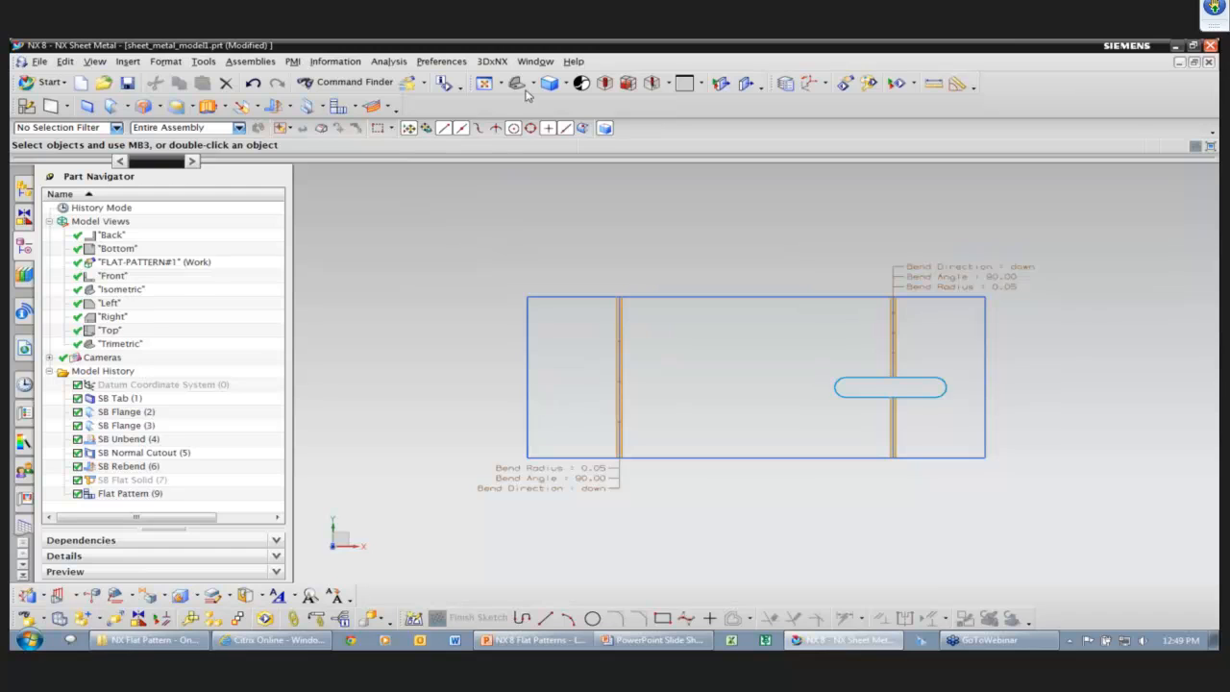
click(127, 83)
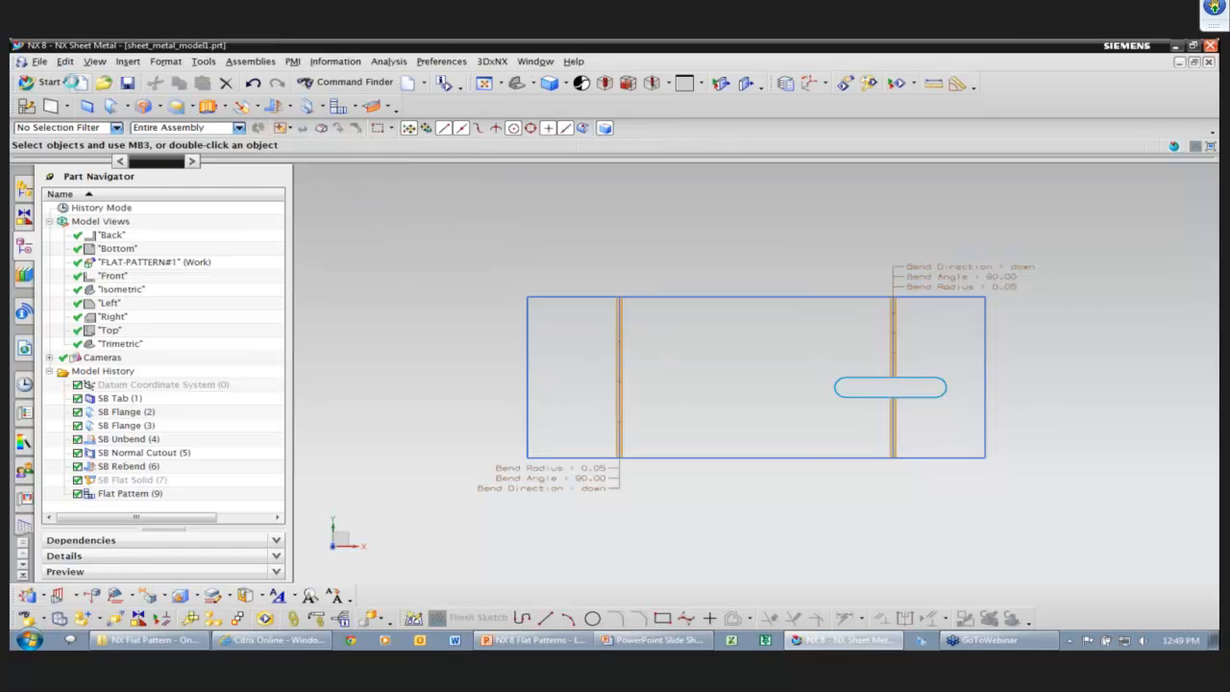
Create a new sheet metal part and open a sketch for its base Tab
click(80, 82)
click(706, 489)
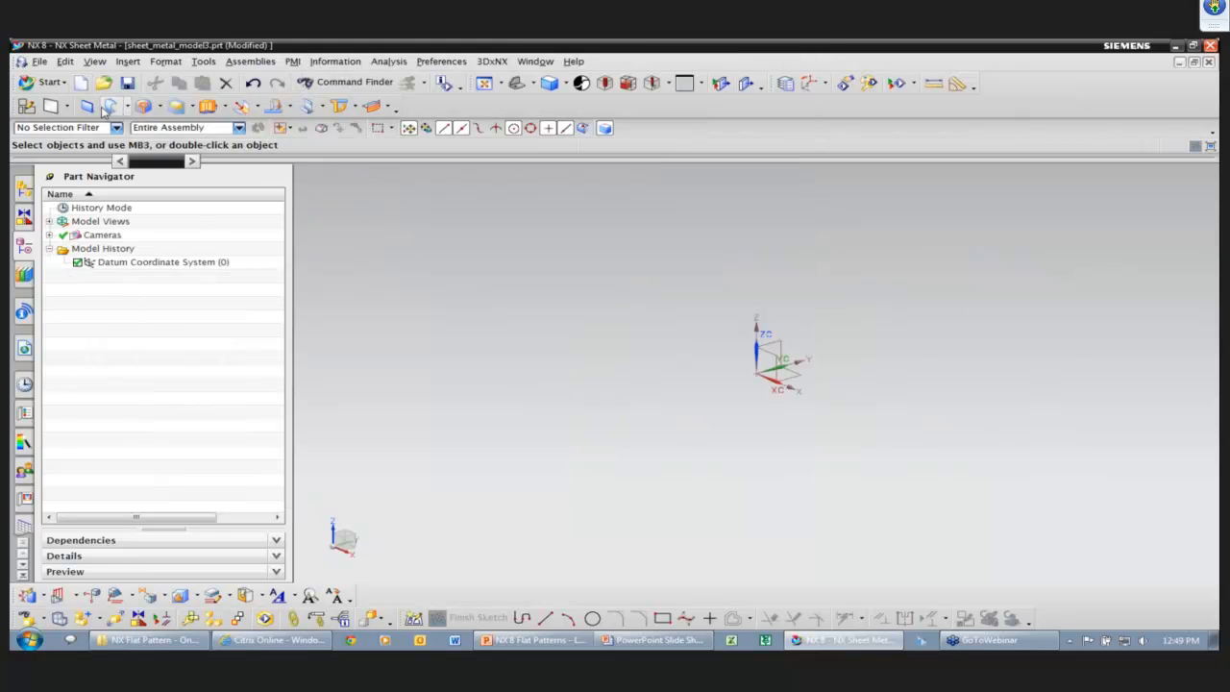
click(87, 107)
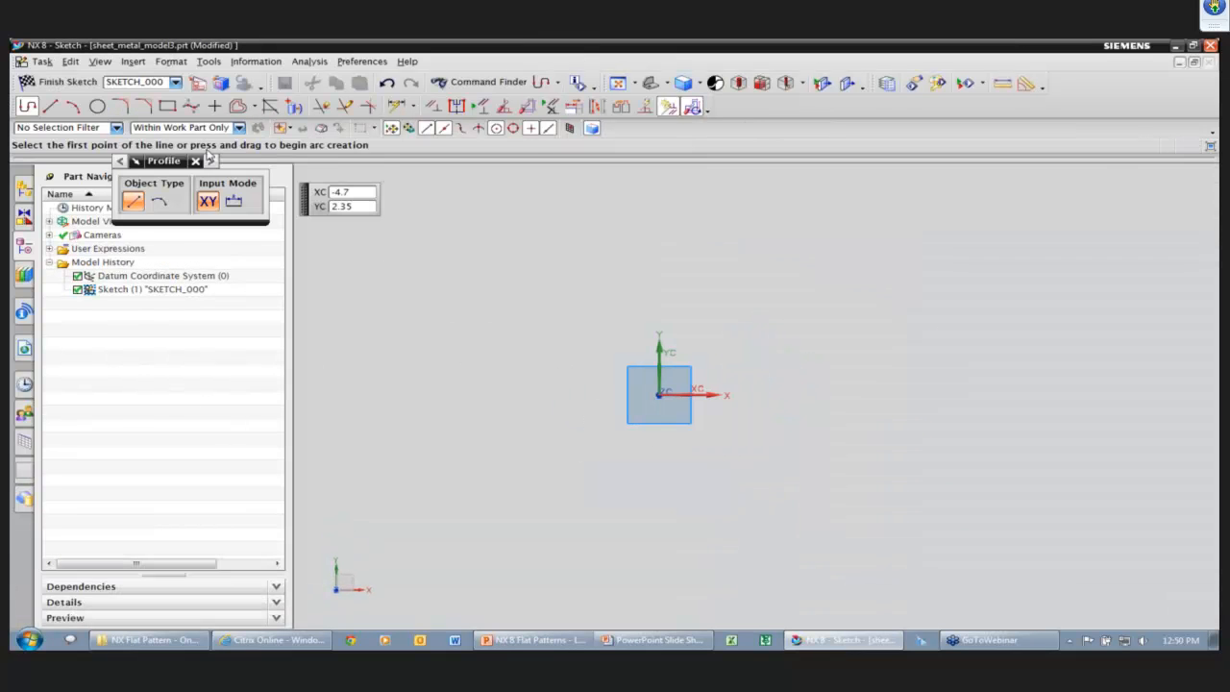
Sketch a rectangle about 4.2 in wide and 4.8 in high, centred on the sketch origin
click(167, 106)
click(658, 395)
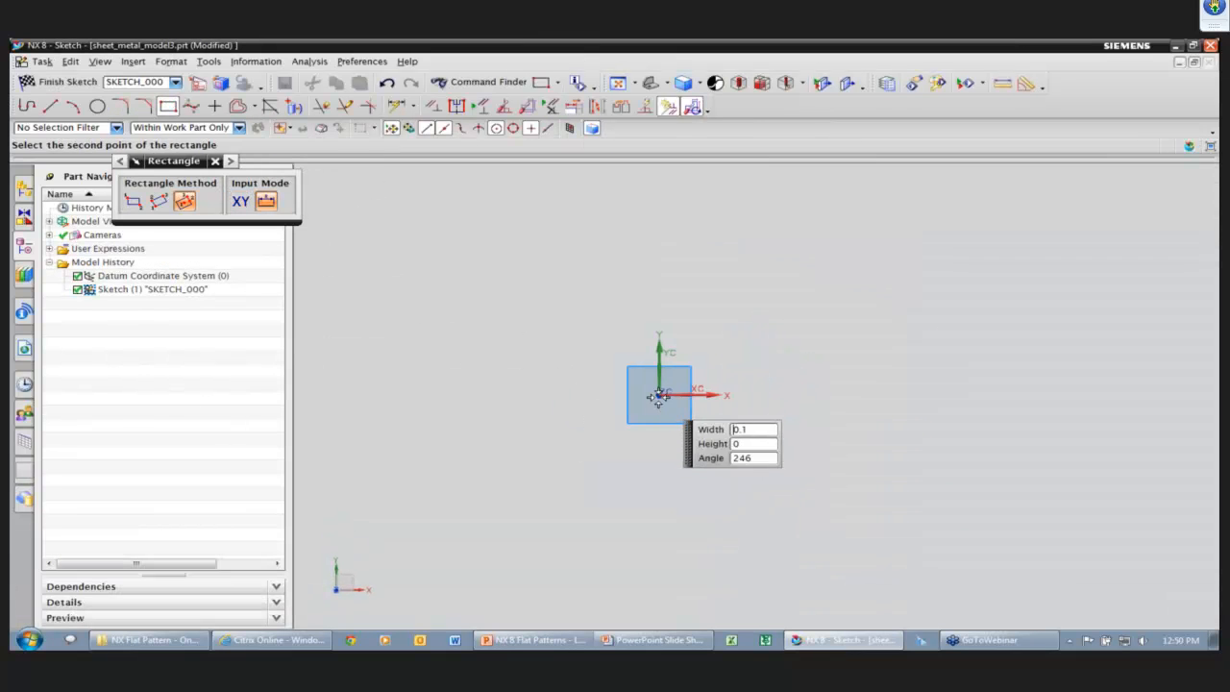
click(510, 393)
click(509, 242)
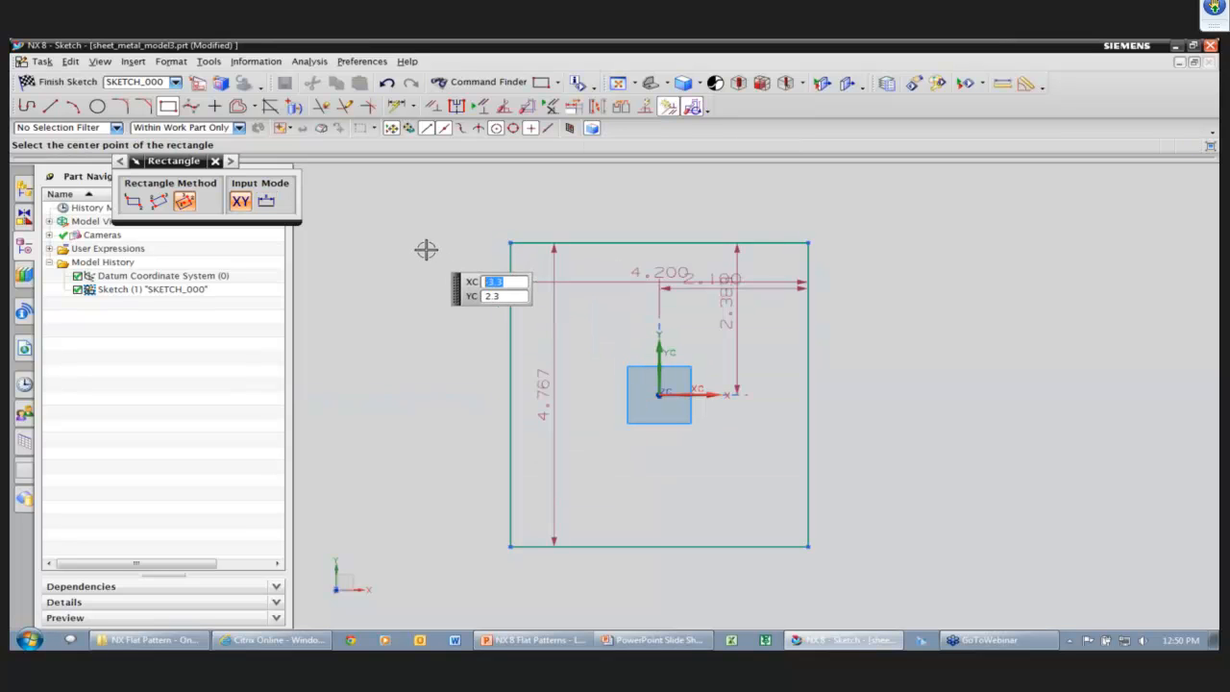
key(Escape)
Draw a diagonal line about 1.5 in long across the rectangle's lower-right corner and trim off the corner outside it
click(27, 106)
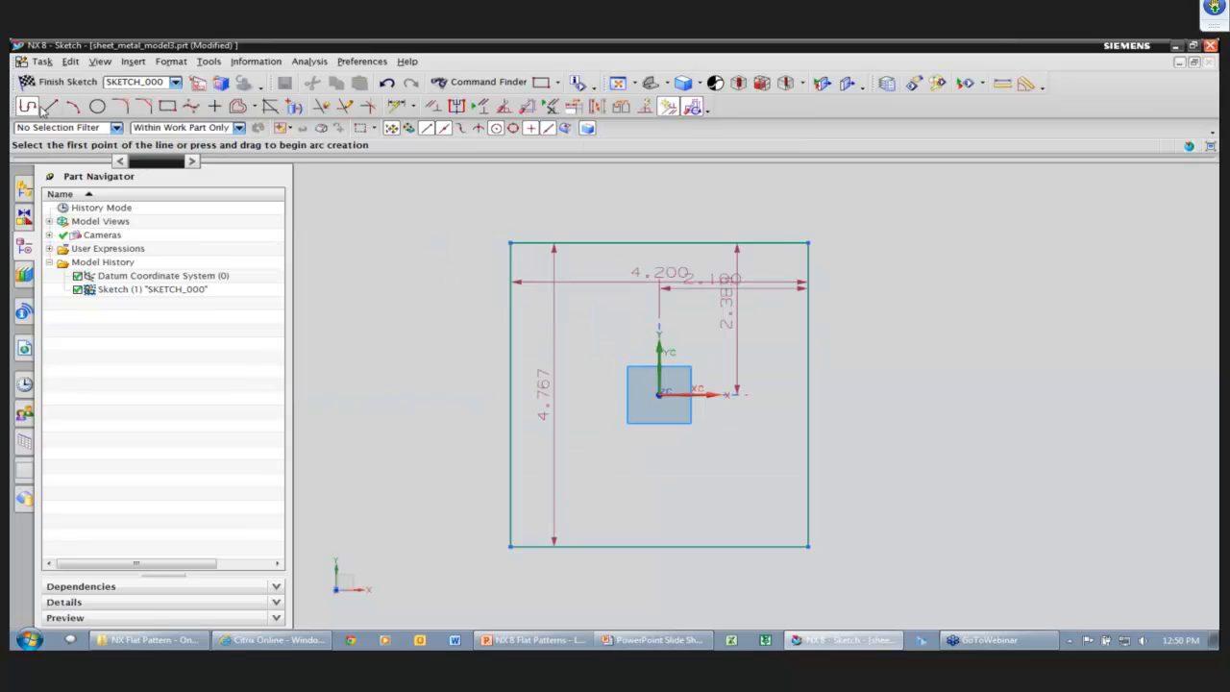
click(734, 545)
key(Escape)
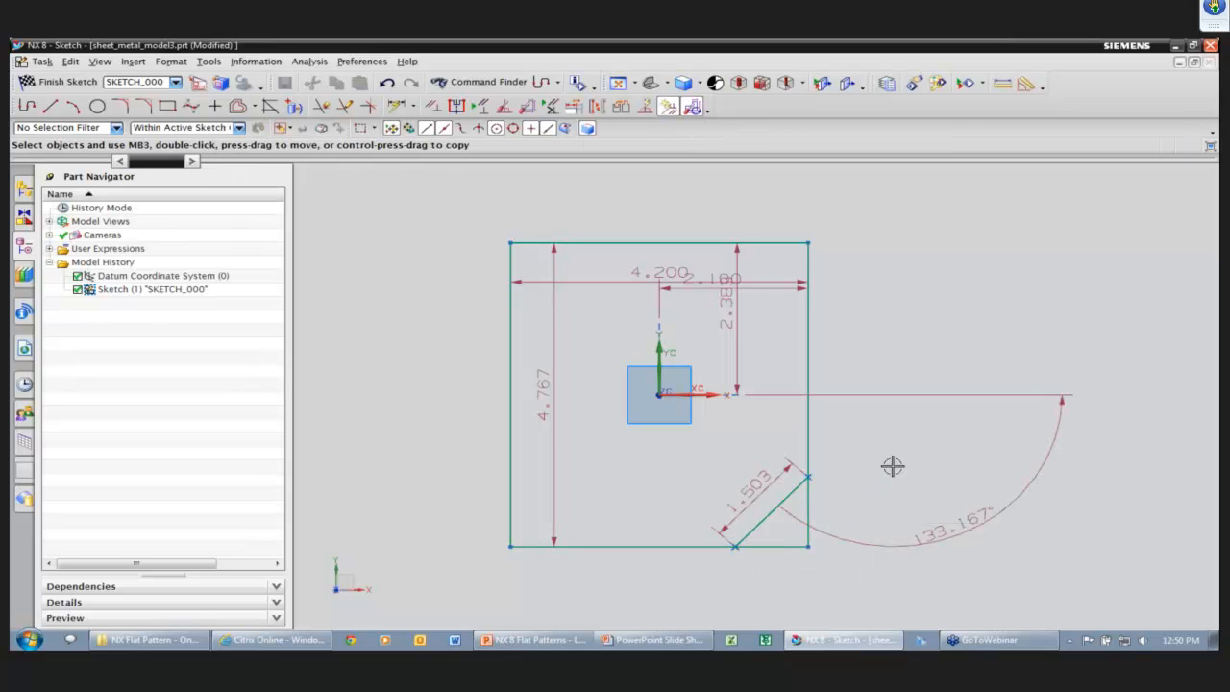
key(t)
drag(875, 477, 755, 564)
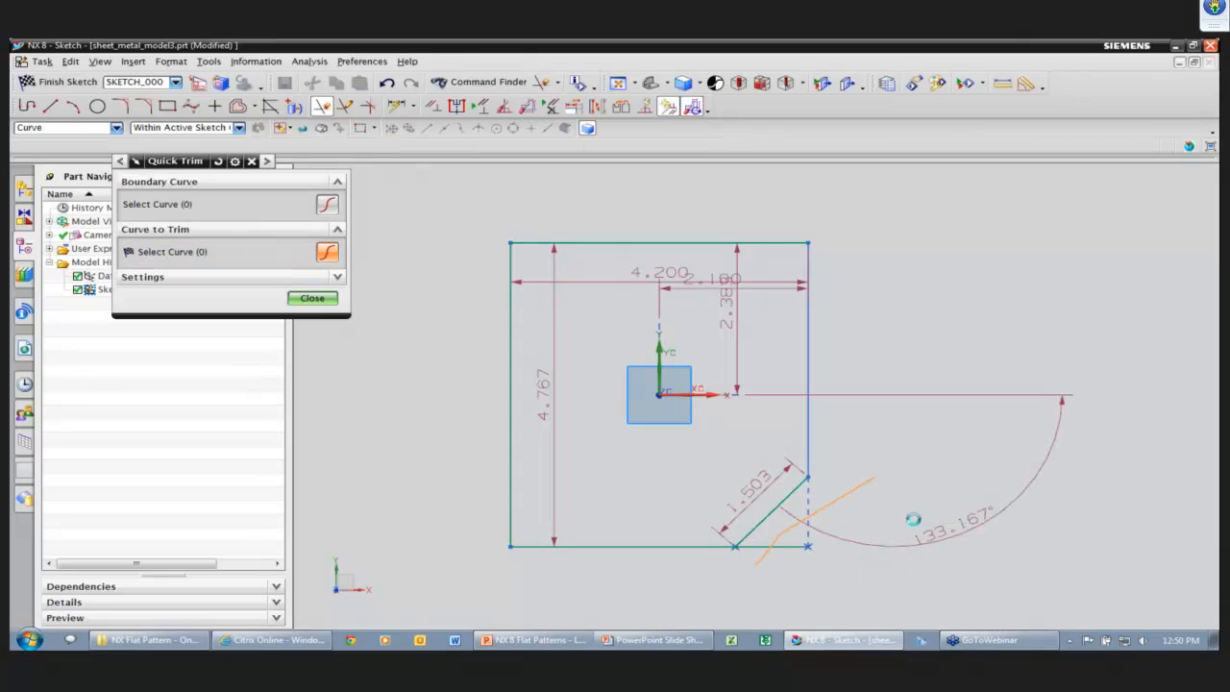
key(Escape)
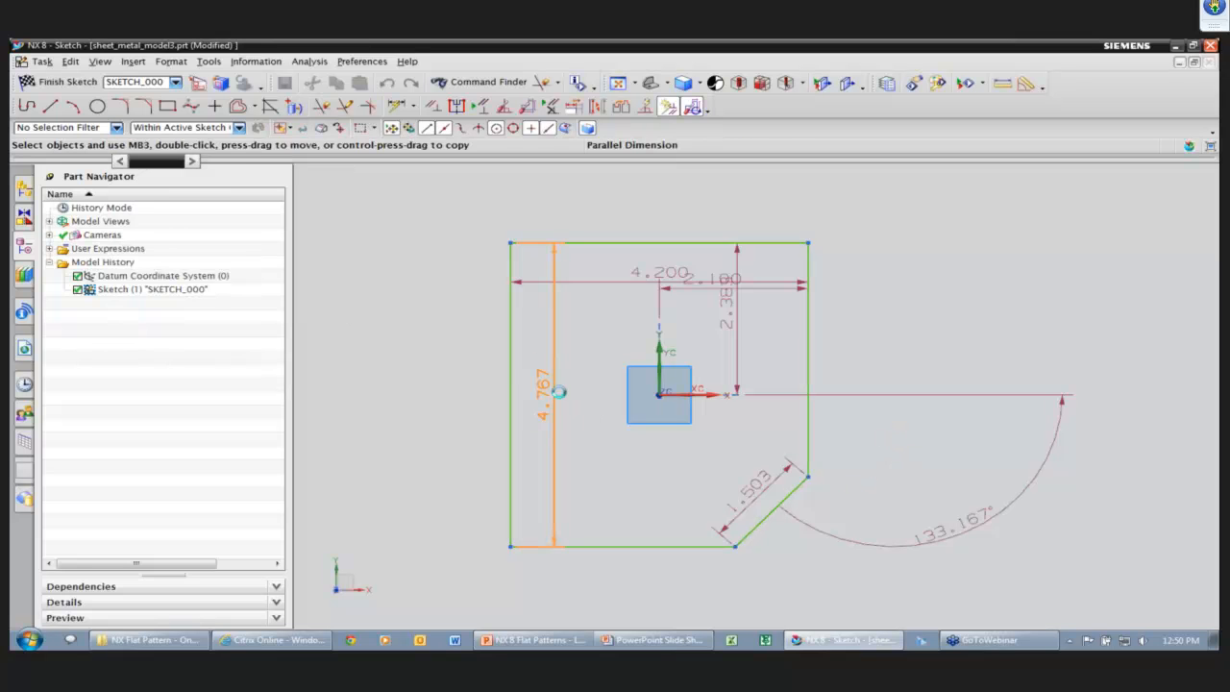
Set the profile's overall height to 4 in and its overall width to 6 in
double_click(550, 392)
text(4)
key(Return)
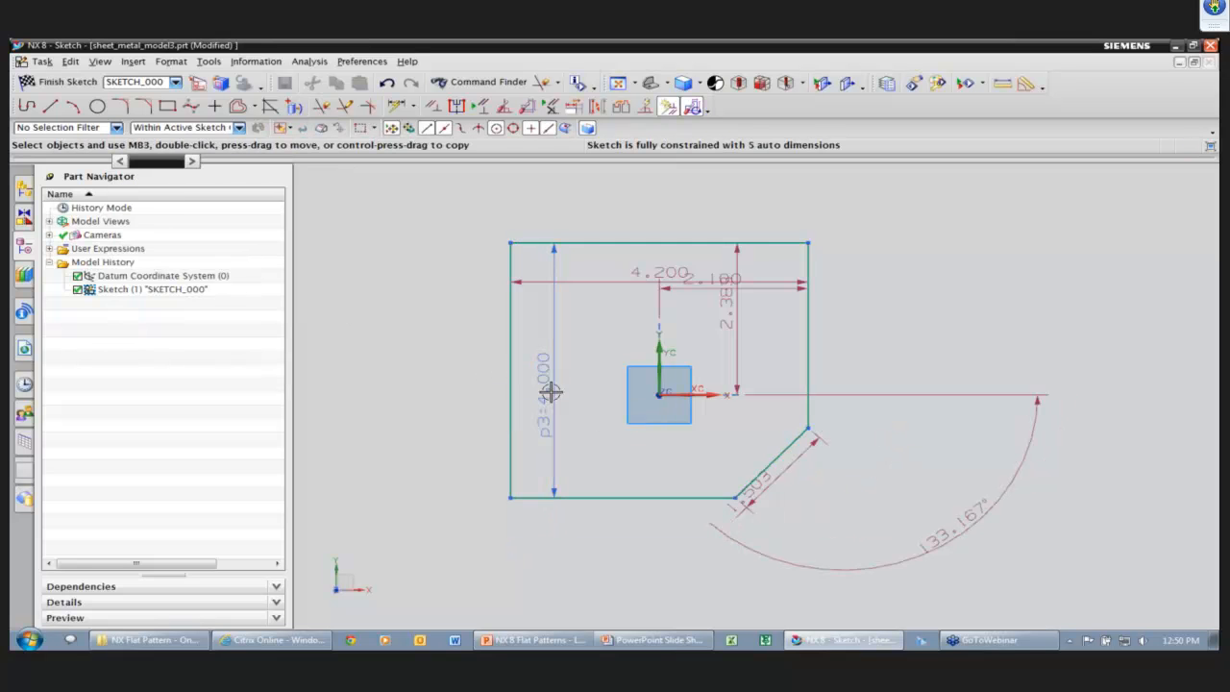
drag(653, 252, 657, 203)
double_click(657, 204)
text(6)
key(Return)
Set the distances from the origin to 3 in for the right edge and 2 in for the top edge
double_click(708, 279)
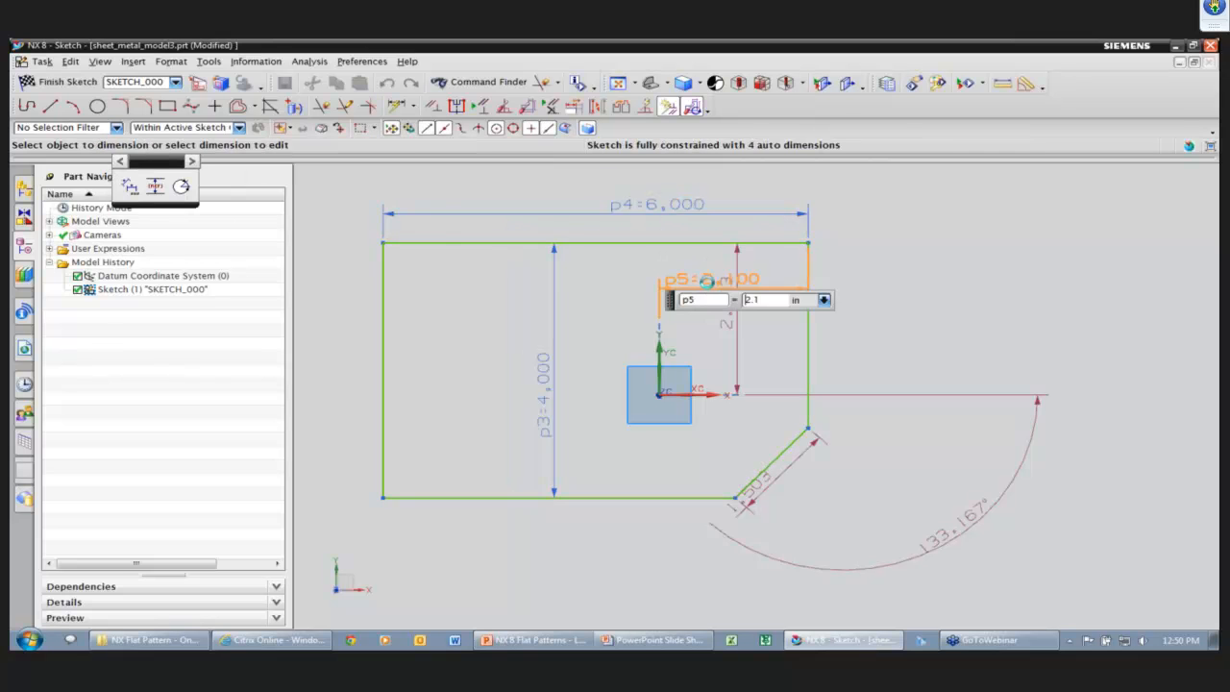
text(3)
key(Return)
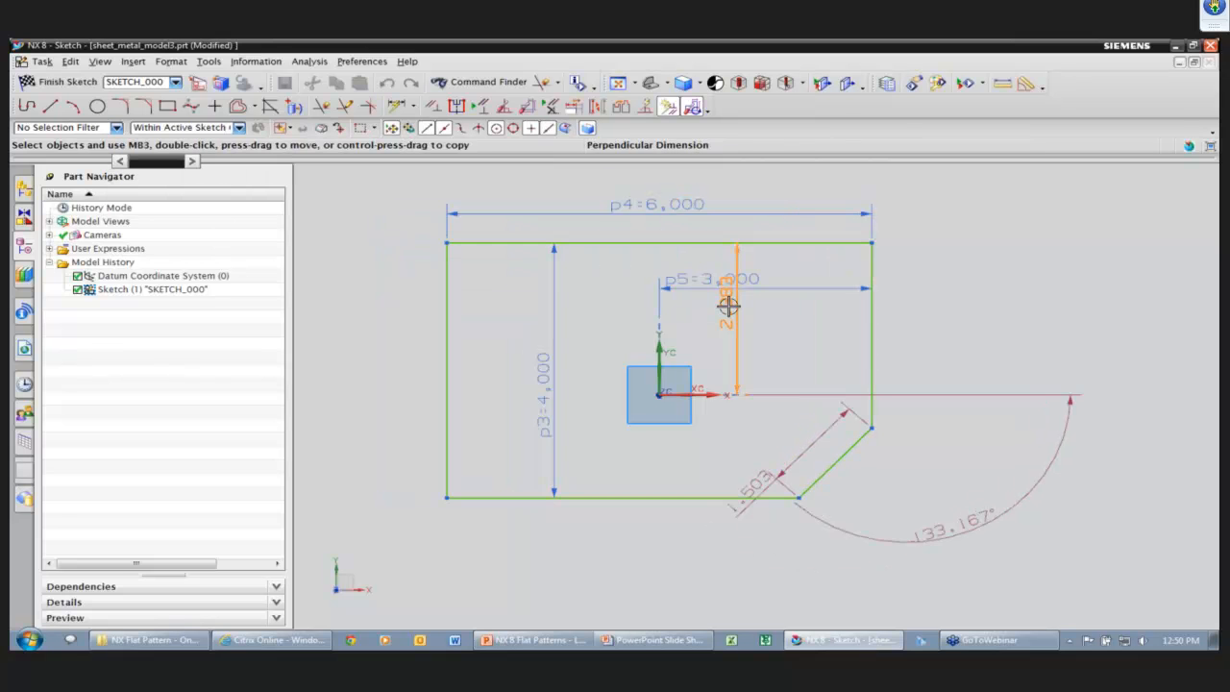
double_click(728, 303)
text(2)
key(Return)
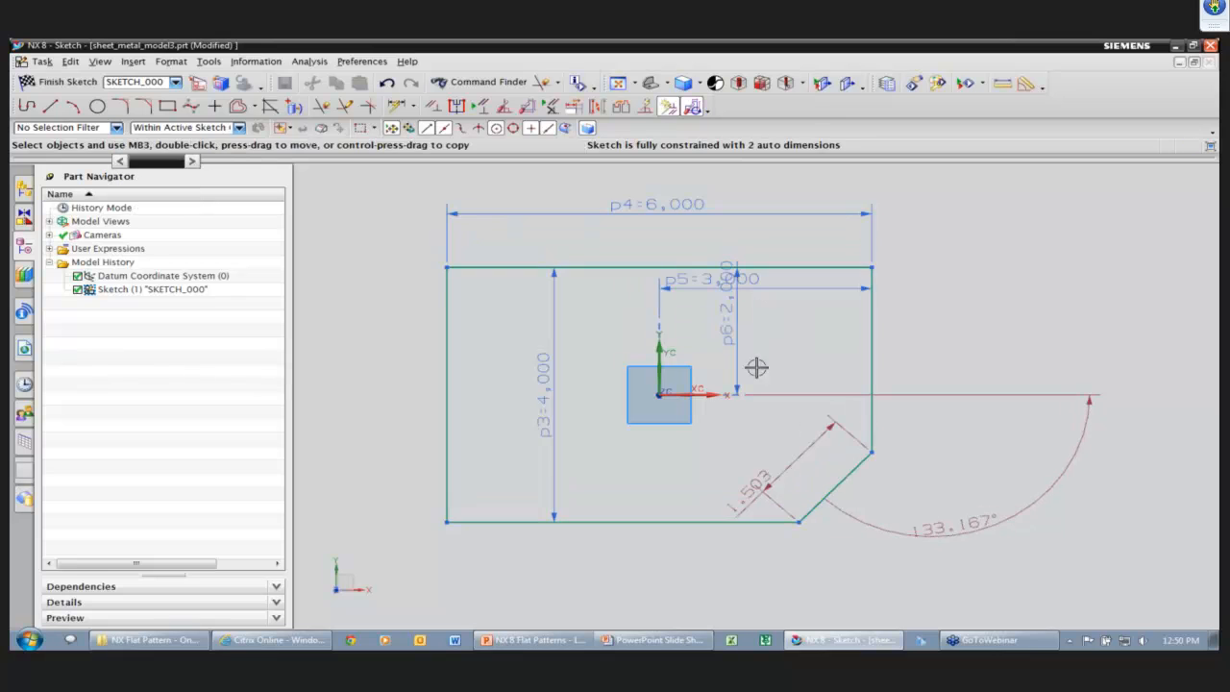
Set the diagonal corner edge's length to 2 in and dimension the right vertical edge to 2.5 in
double_click(791, 456)
text(2)
key(Return)
key(Escape)
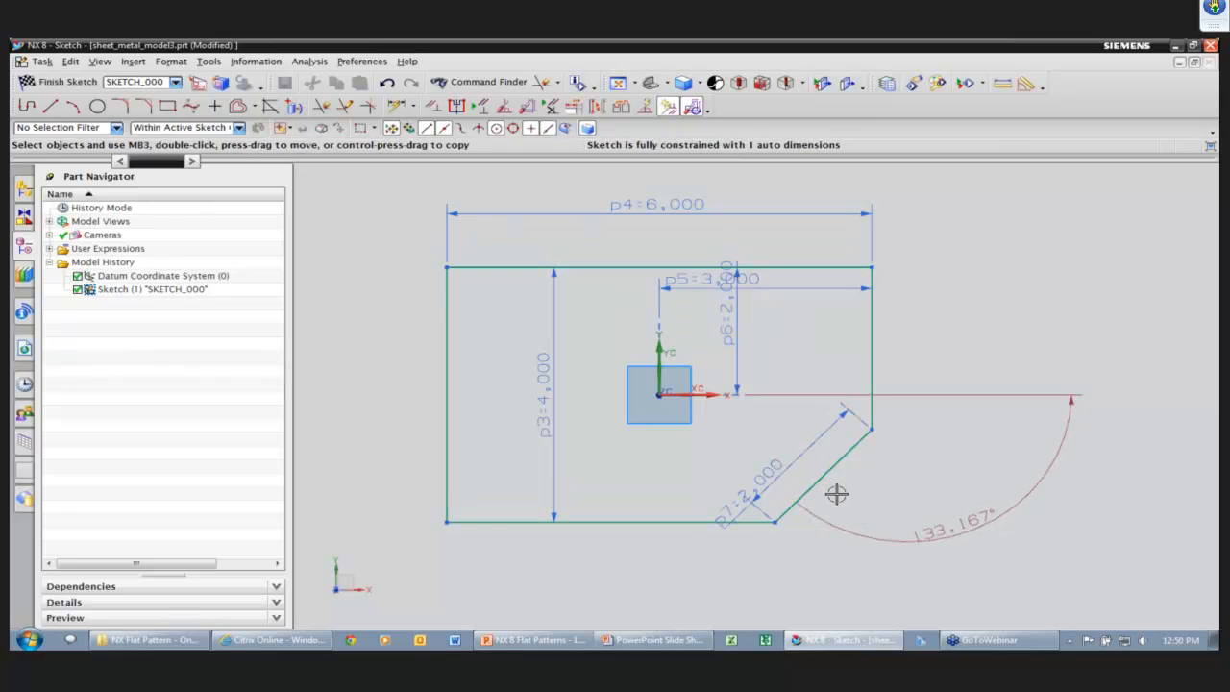
click(397, 106)
click(872, 342)
click(928, 332)
text(2.5)
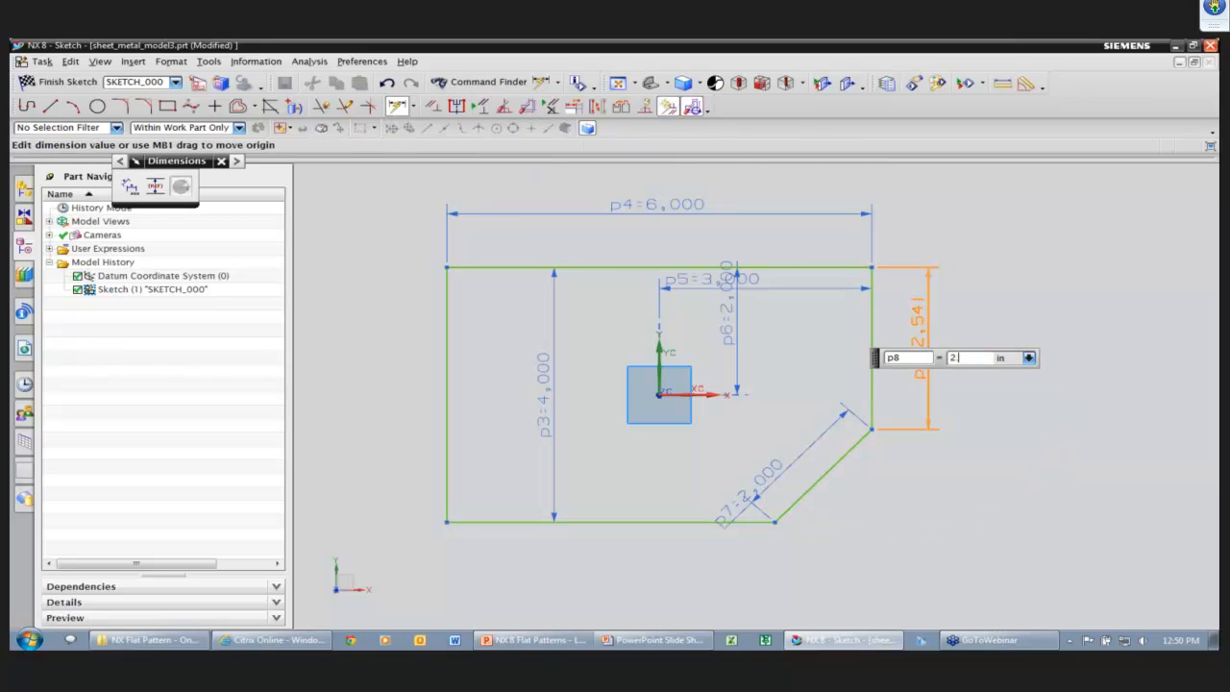
key(Return)
Create the 0.1 in thick base tab from the finished sketch with its direction reversed, and hide the datum coordinate system
ctrl+shift+drag(1030, 280, 1002, 279)
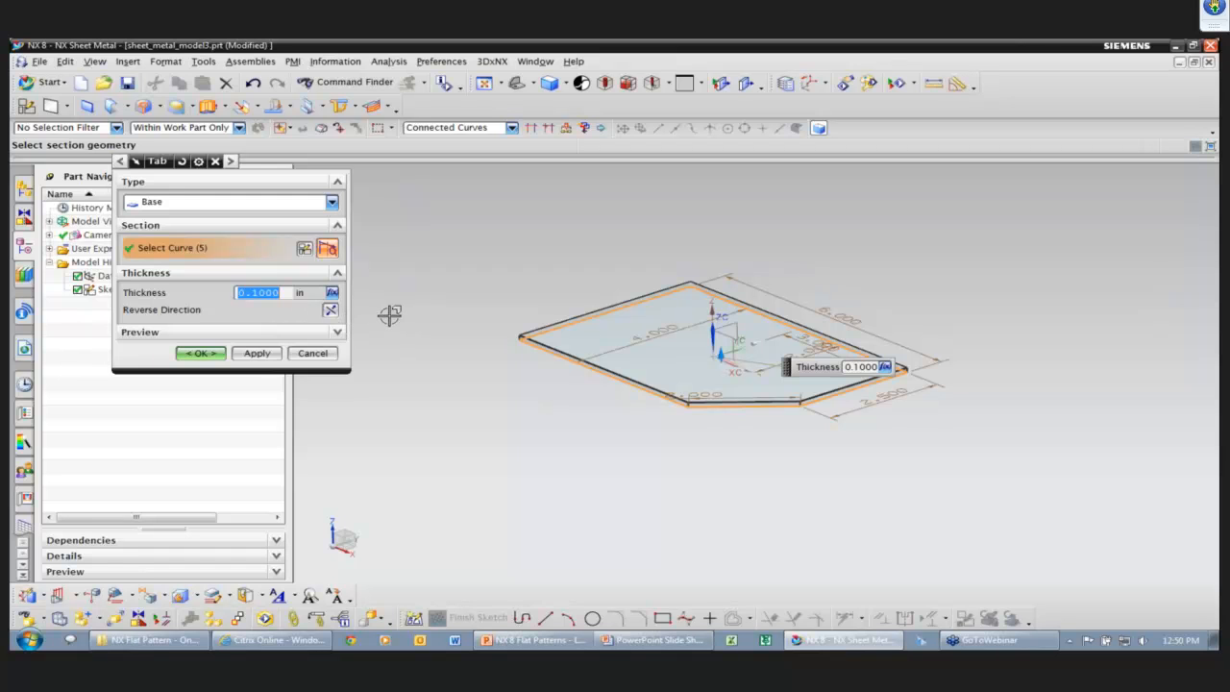
click(330, 310)
click(197, 353)
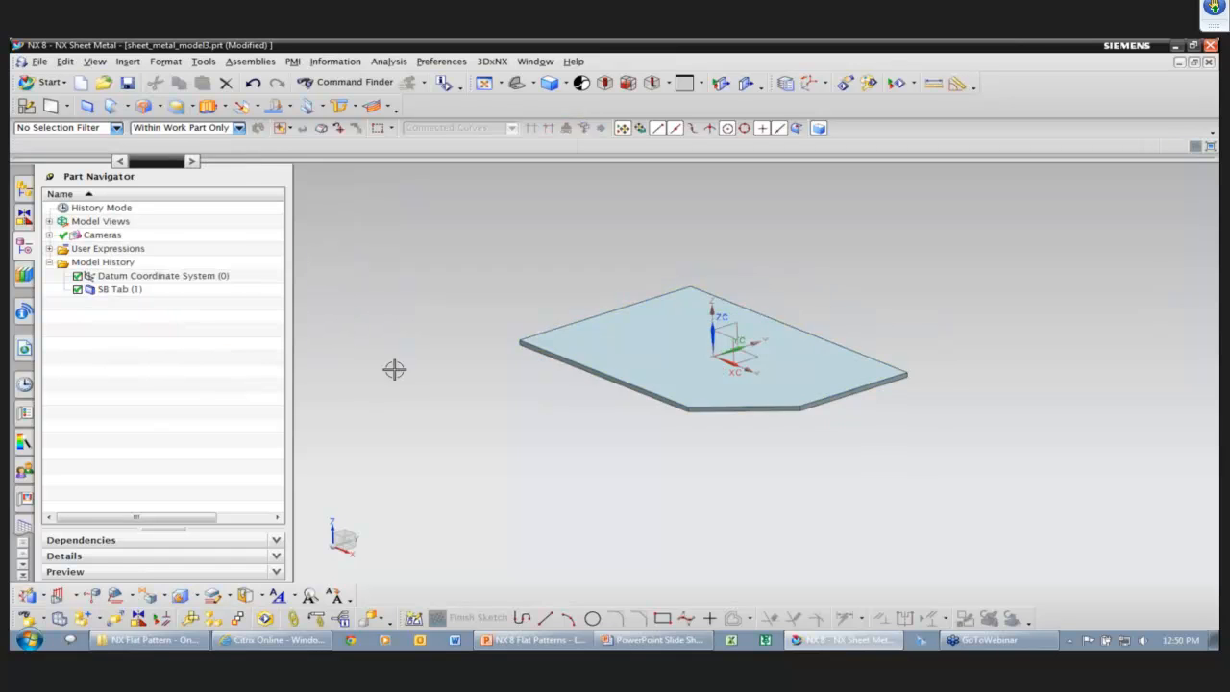
right_click(143, 278)
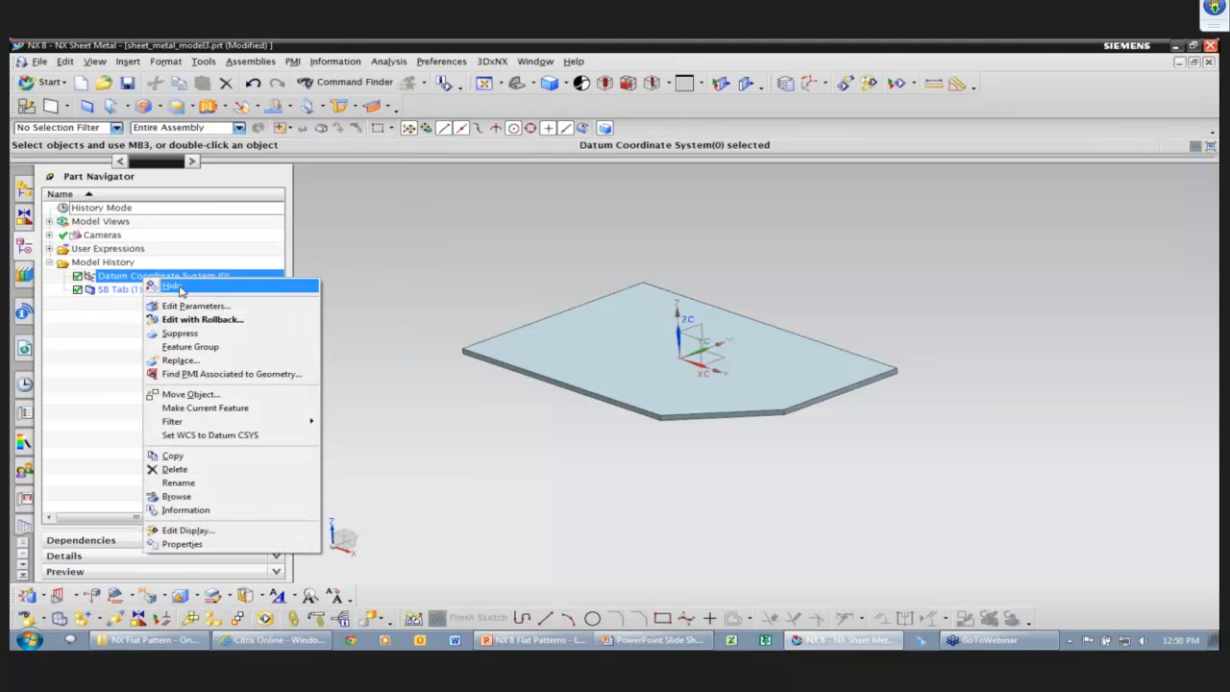
click(175, 287)
Start a Contour Flange sketch on a plane normal to the tab's 2.5 in edge at 100 % arc length, beside the diagonal corner
click(129, 111)
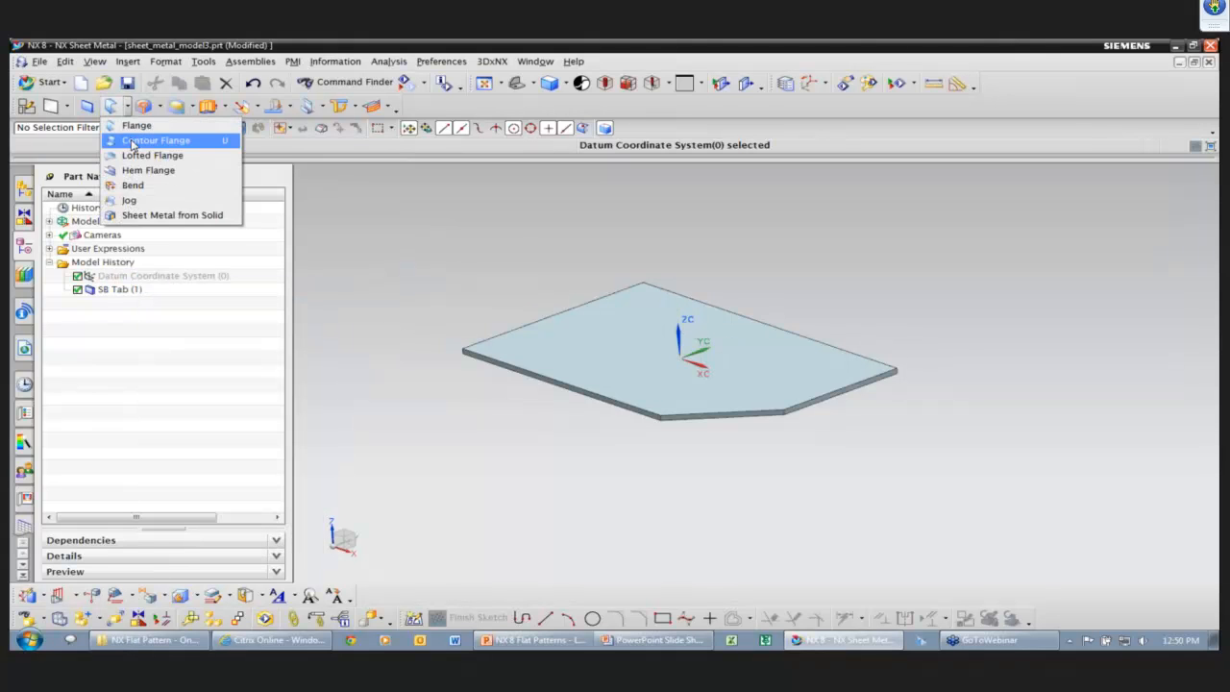
click(156, 140)
click(793, 415)
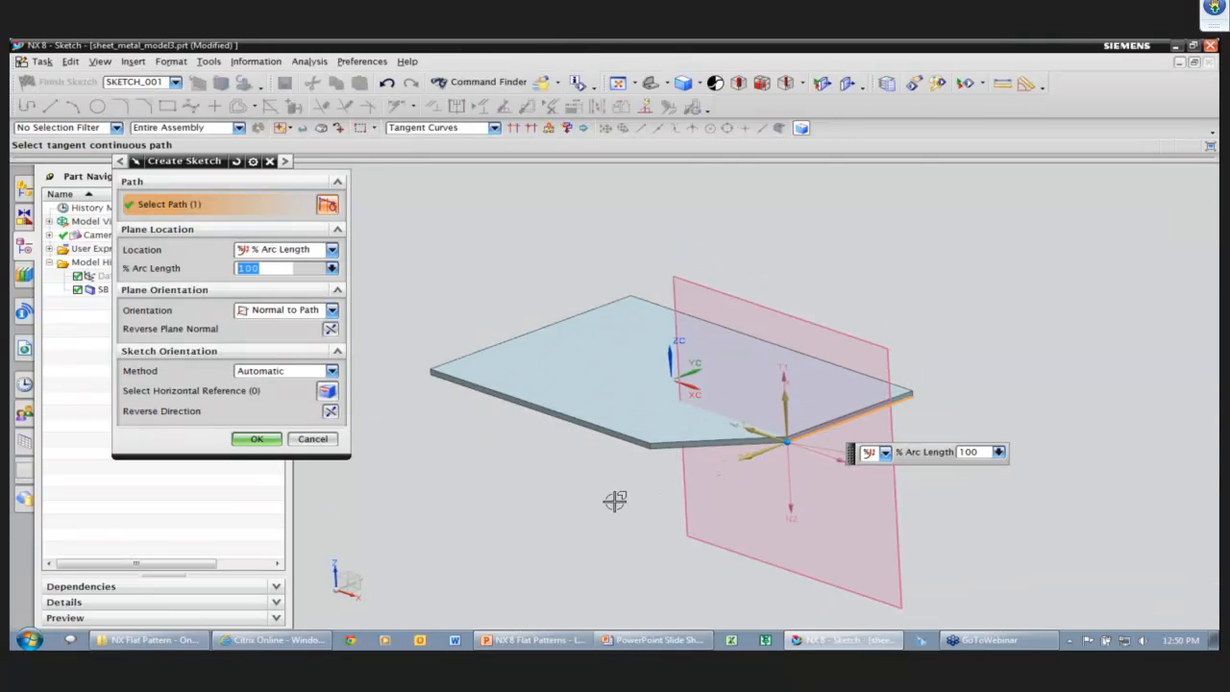
click(260, 440)
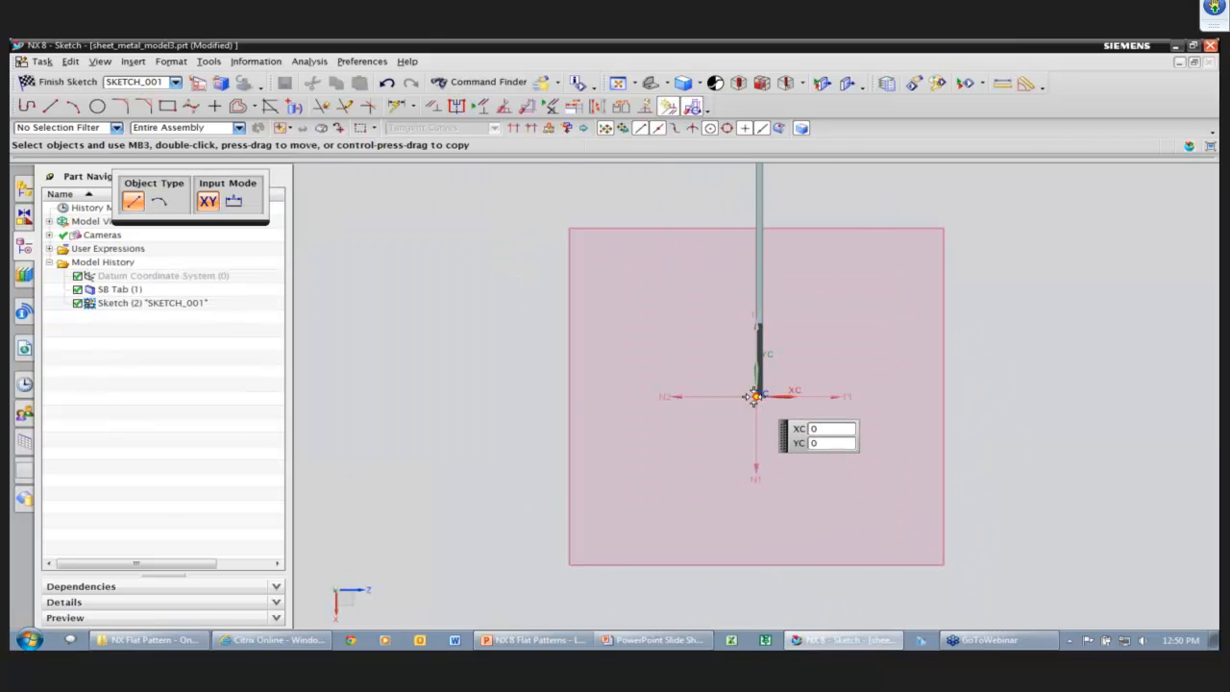
Sketch a four-segment open profile from the edge's endpoint, with segments about 1, 1.3, 3.1 and 0.9 in long
click(757, 396)
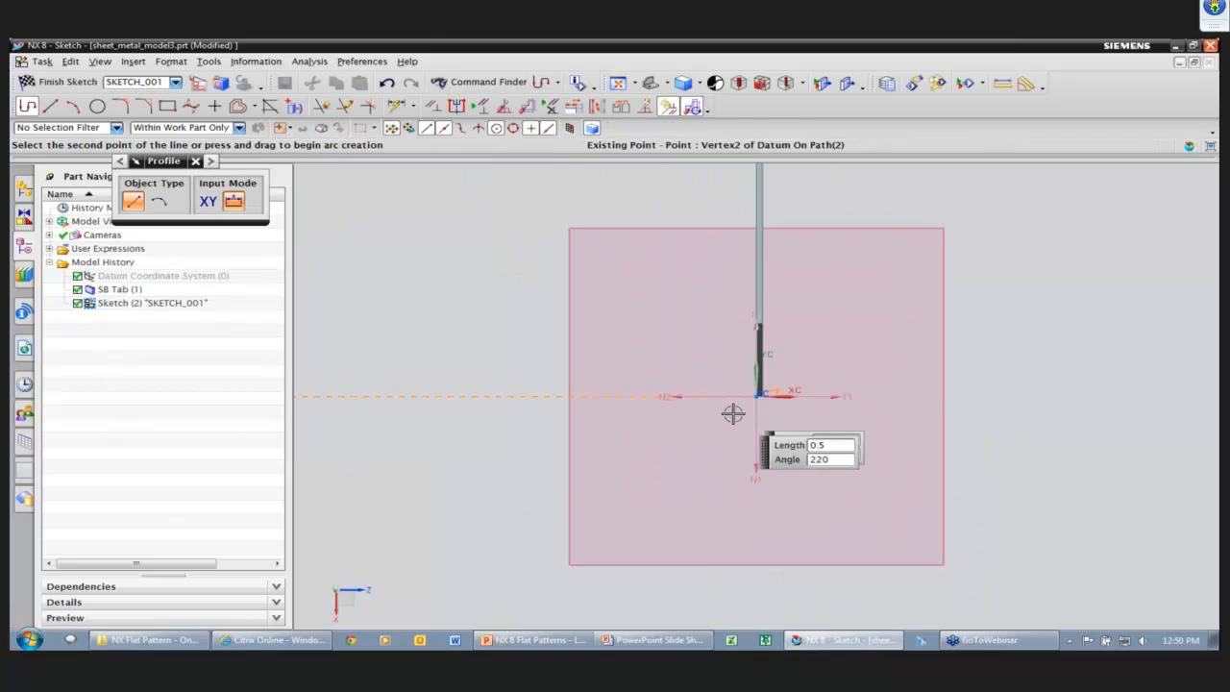
click(707, 498)
click(516, 498)
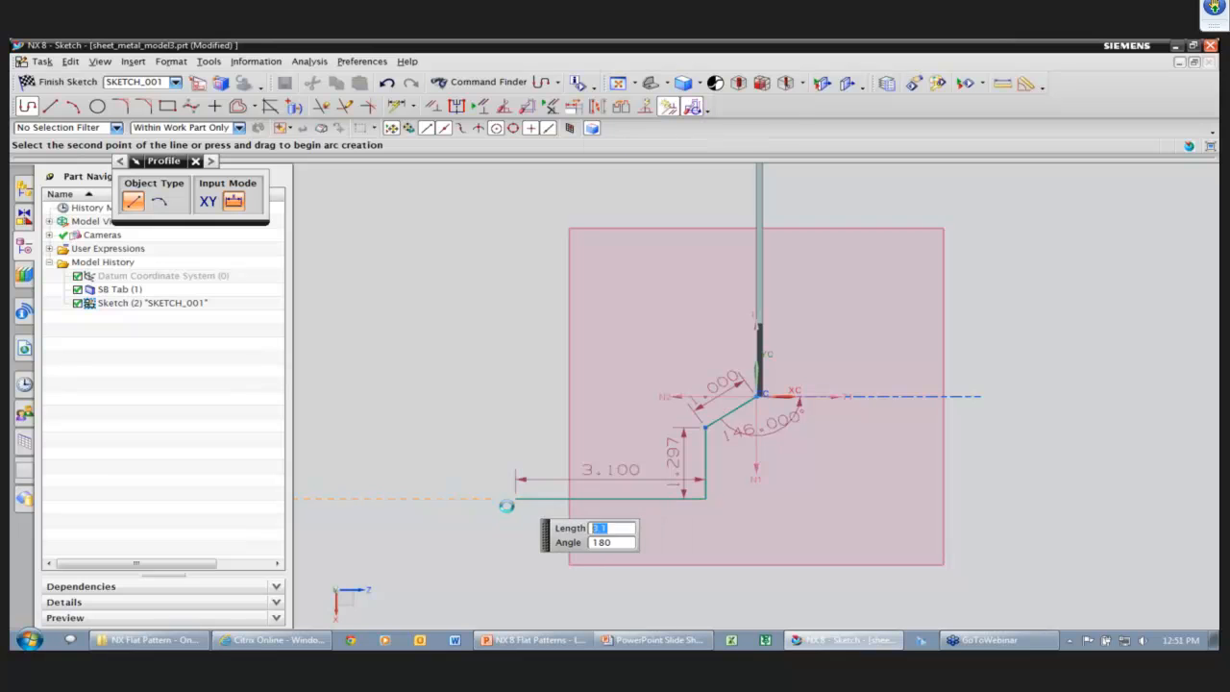
click(511, 548)
middle_click(453, 456)
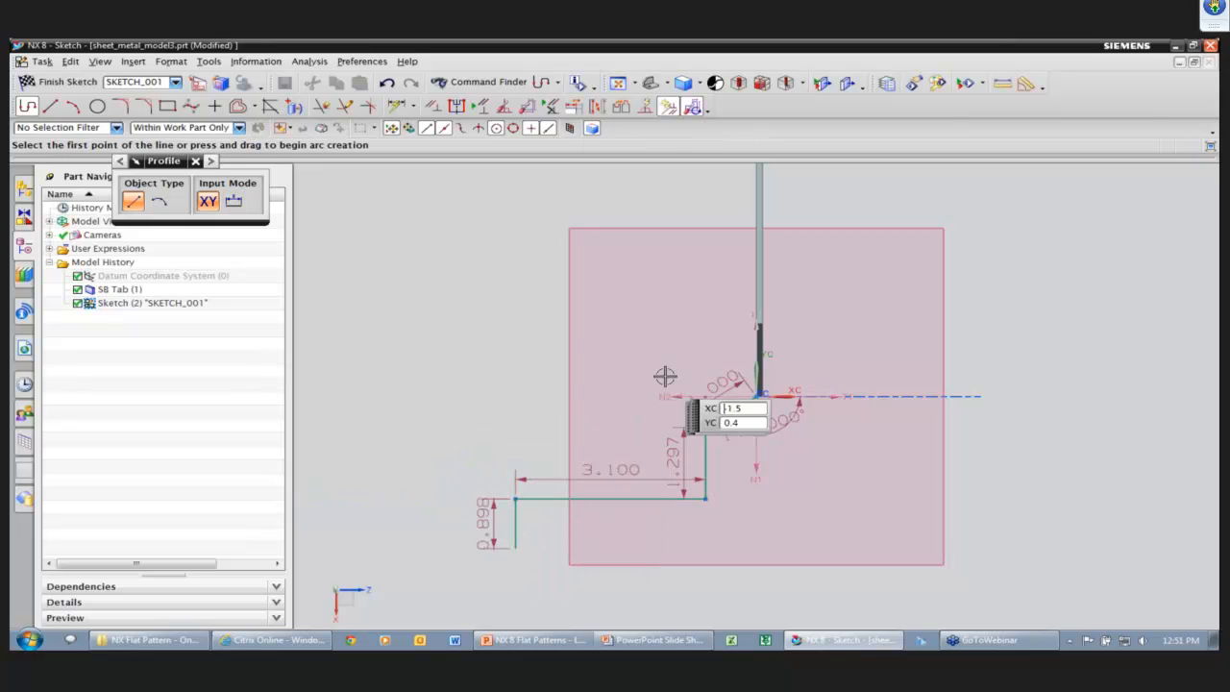
key(Escape)
Set the profile's first two segments to 1 in each and the first segment's angle to 140°
double_click(726, 385)
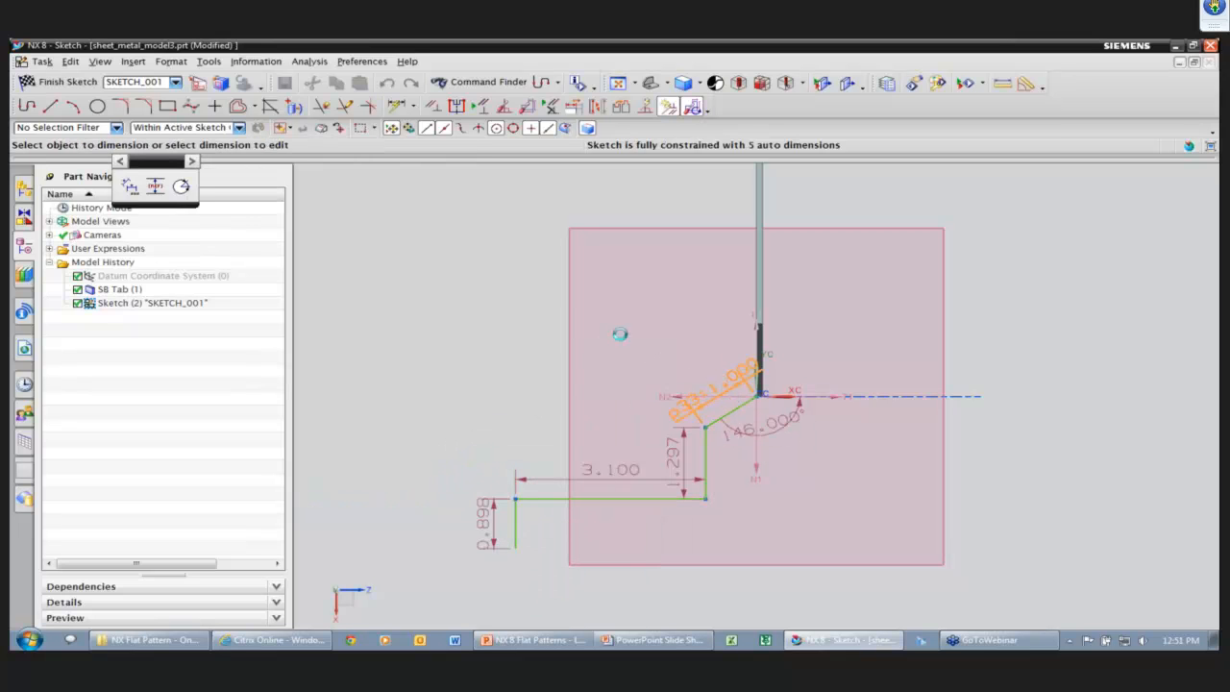
key(Return)
double_click(666, 442)
text(1)
key(Return)
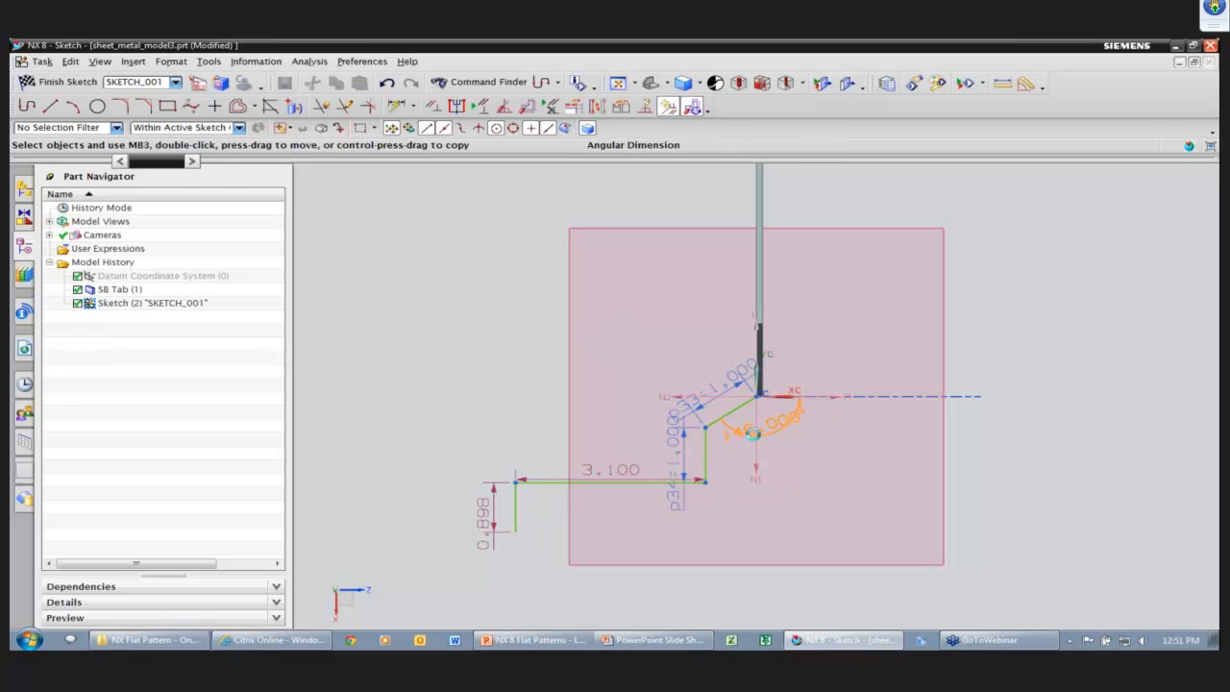
double_click(753, 434)
text(140)
key(Return)
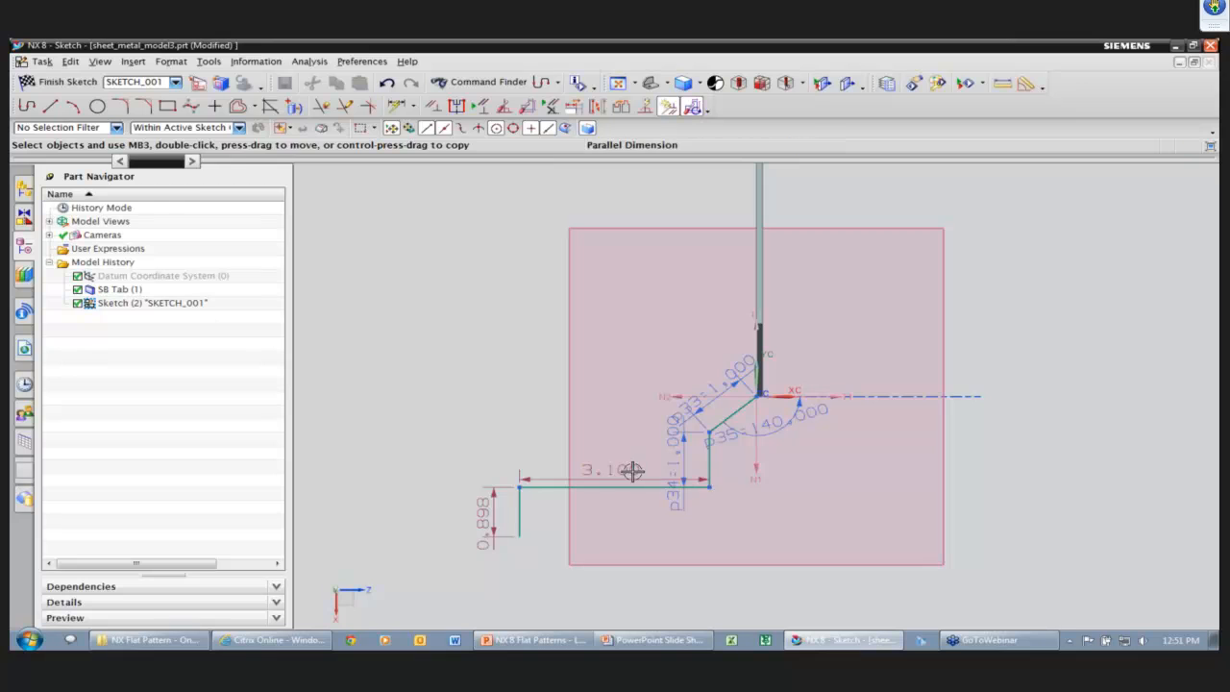
Set the profile's long third segment to 2.5 in and its short end segment to 0.5 in
double_click(634, 470)
text(2.5)
key(Return)
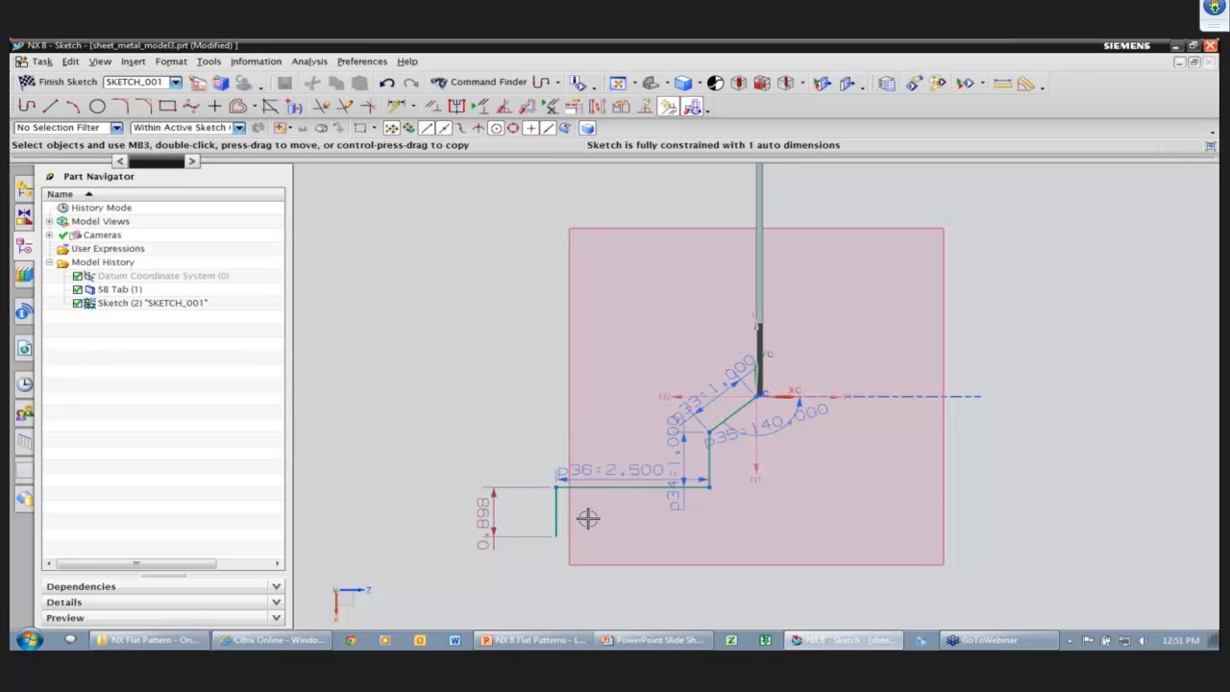
double_click(480, 519)
text(.5)
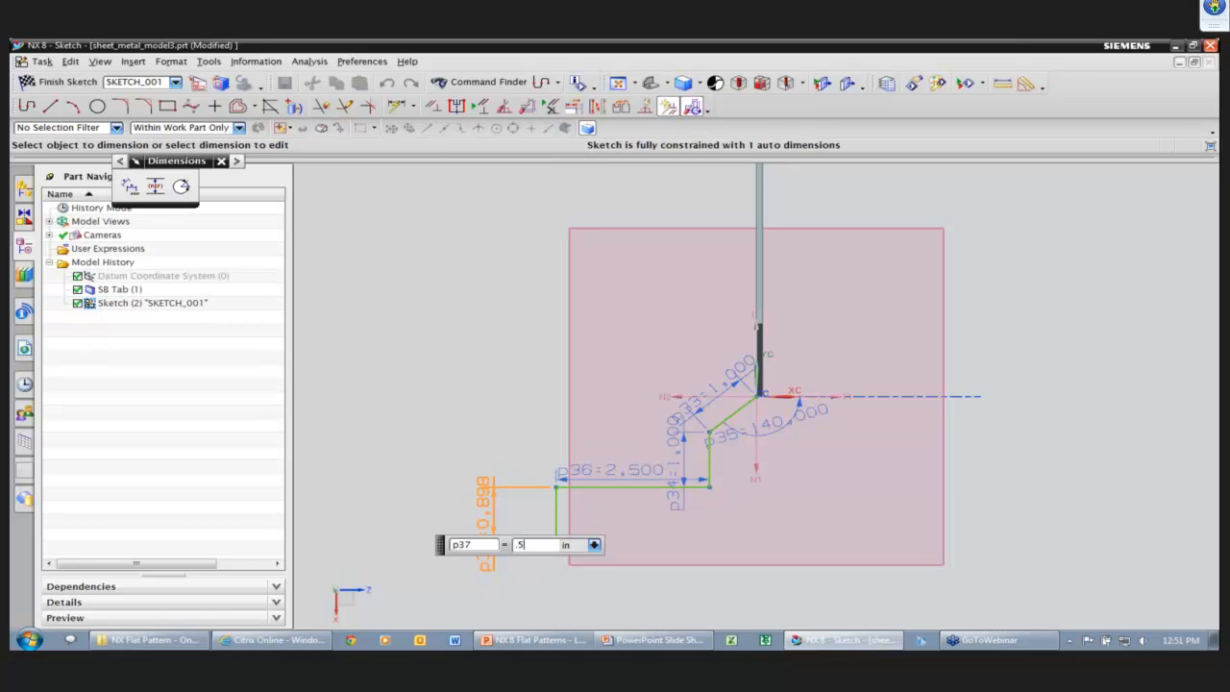
key(Return)
Create the secondary contour flange from the finished profile along the chain of all five tab edges
ctrl+shift+drag(428, 426, 401, 425)
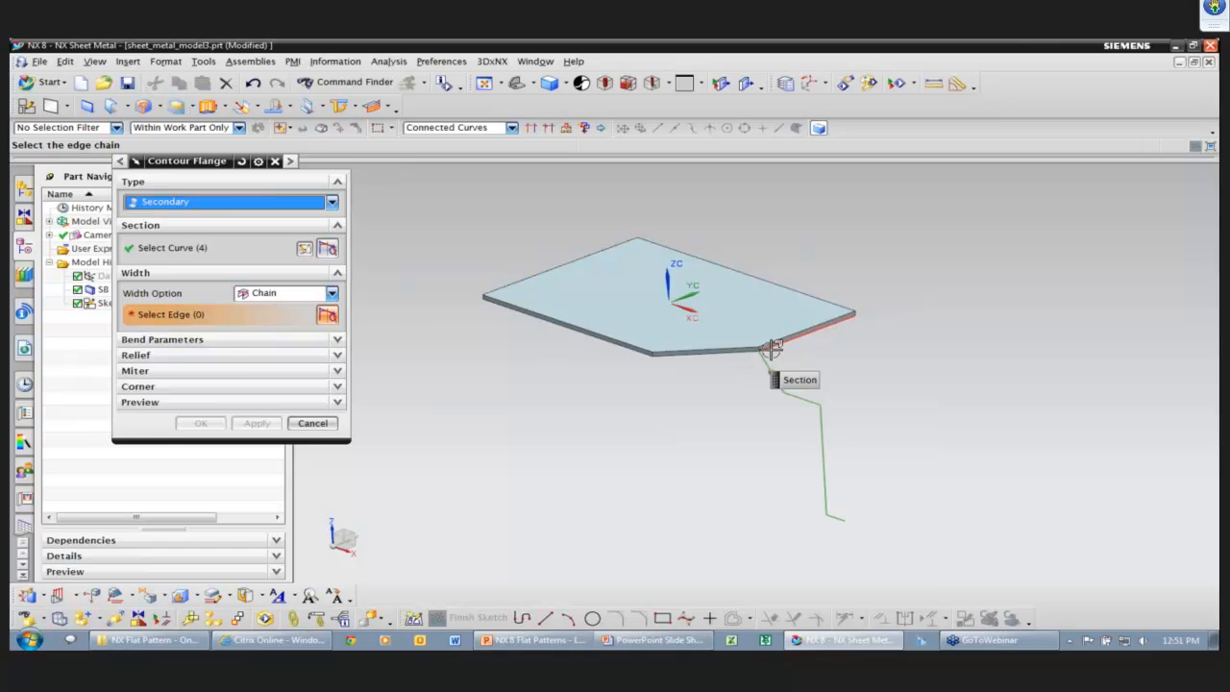
click(816, 330)
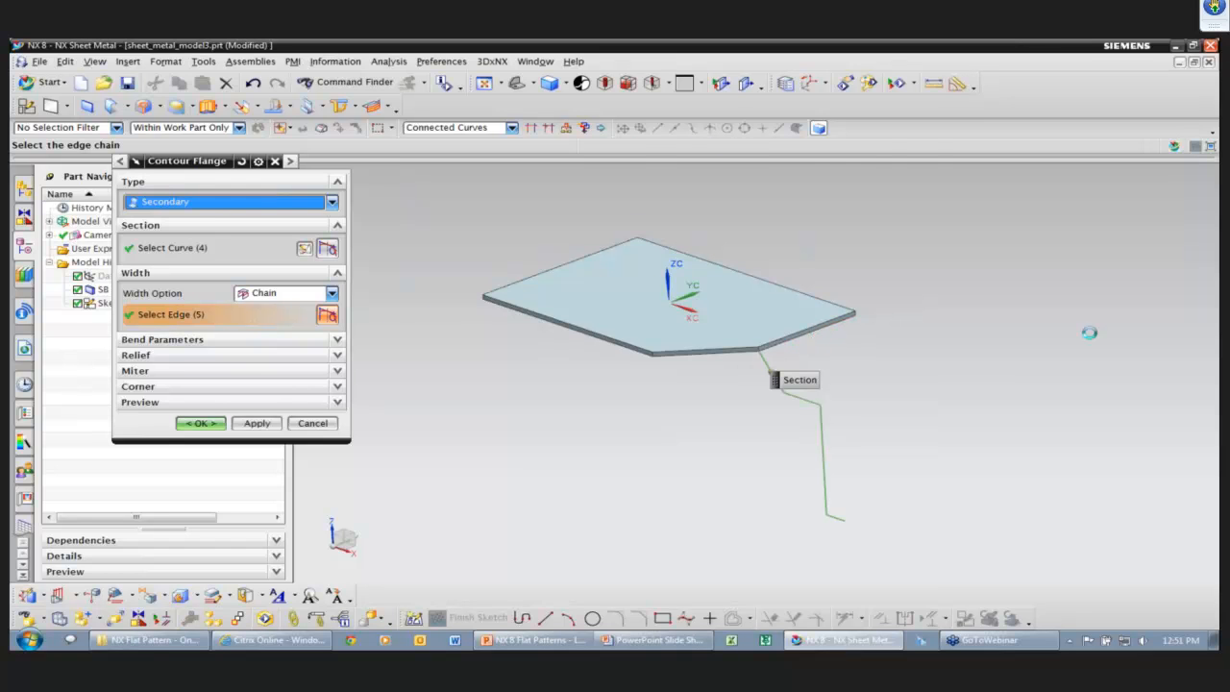
click(200, 424)
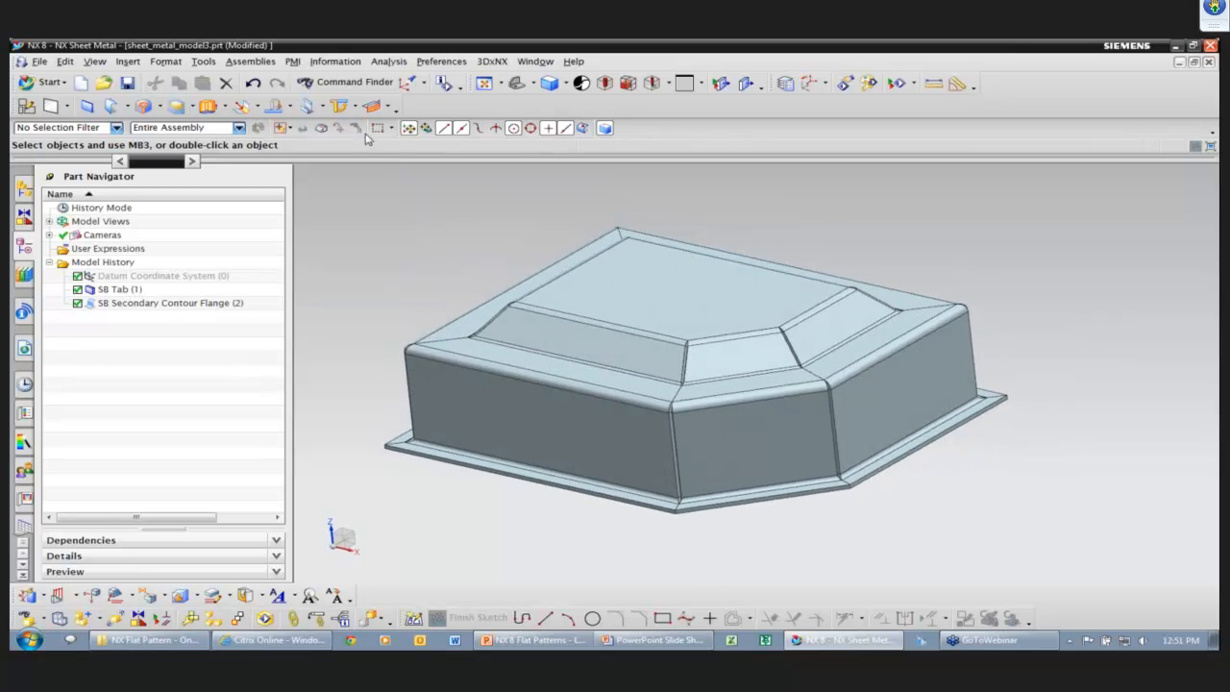
Create a flat pattern with the tab's top face as upward face and Move to Absolute CSYS off, and display its FLAT-PATTERN#1 view
click(349, 107)
click(368, 142)
click(590, 305)
click(129, 271)
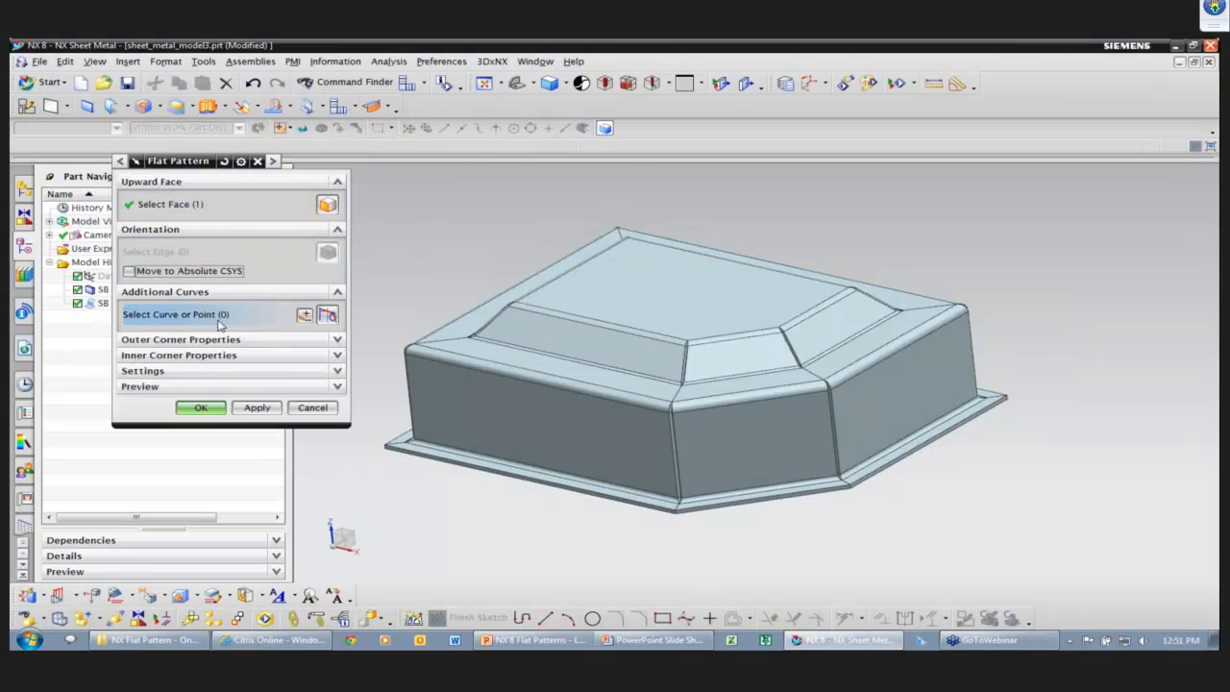
click(210, 410)
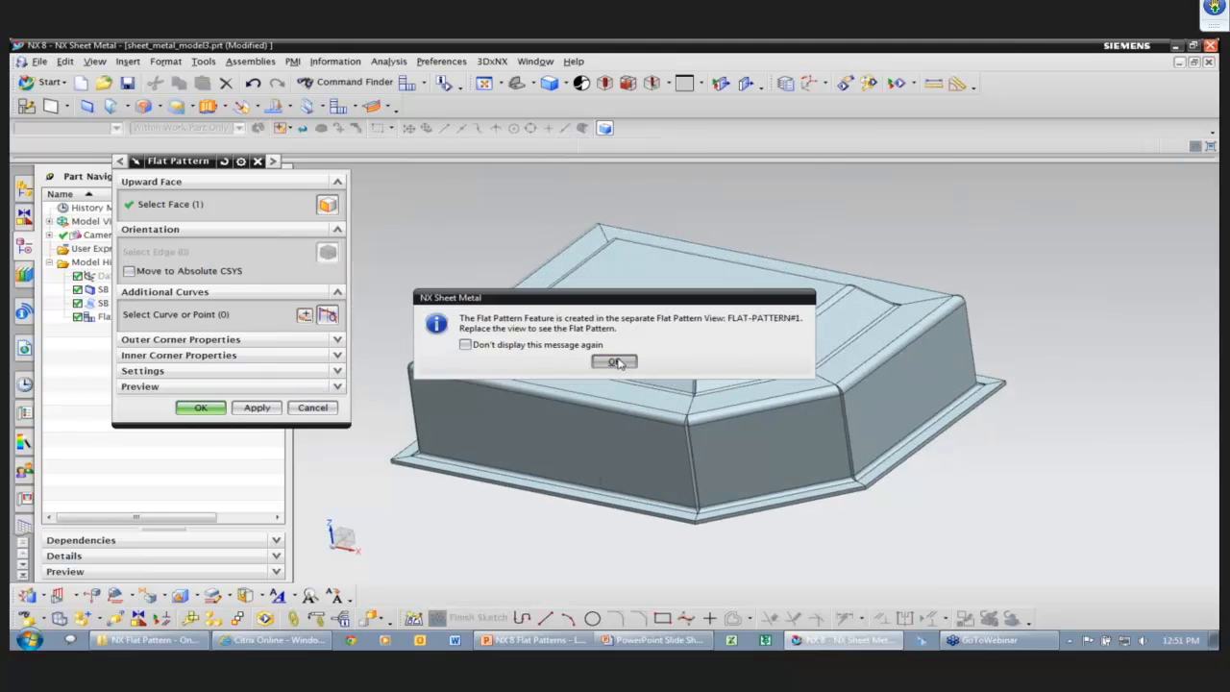
click(615, 362)
click(50, 222)
double_click(131, 263)
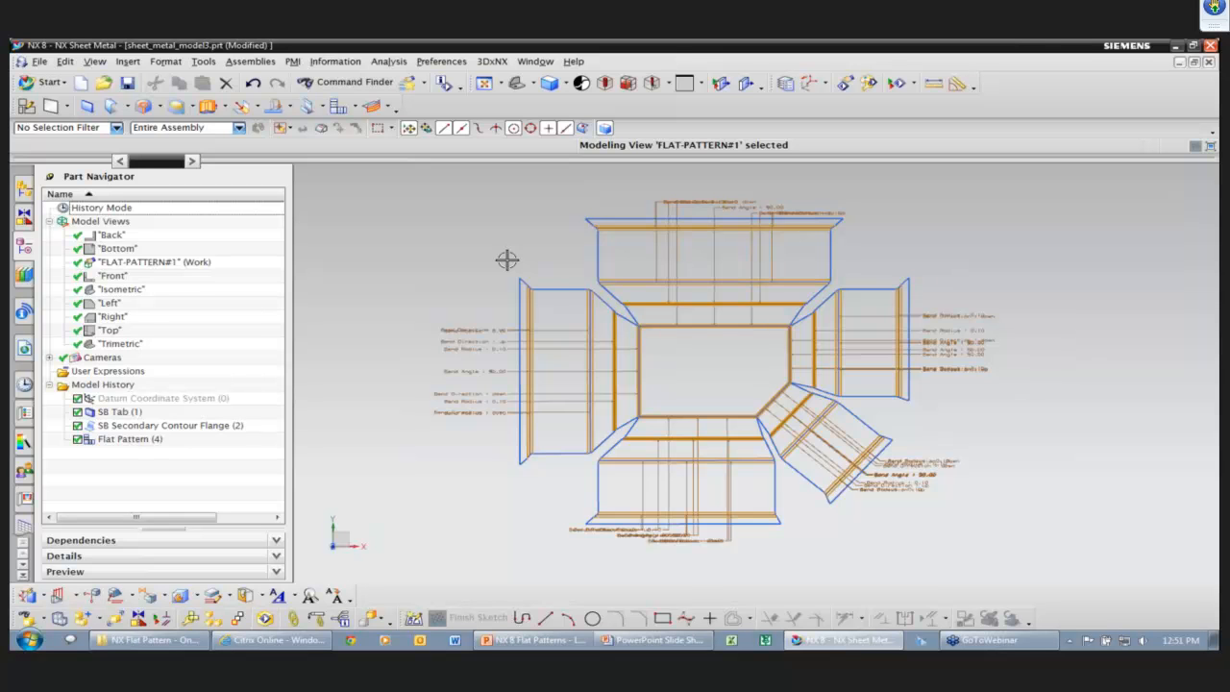
Move overlapping bend callouts apart beside the flat pattern's right-hand flange
scroll(887, 406, up, 8)
drag(826, 251, 860, 250)
drag(813, 340, 859, 352)
scroll(903, 359, down, 4)
ctrl+middle_drag(886, 358, 887, 249)
scroll(886, 249, down, 1)
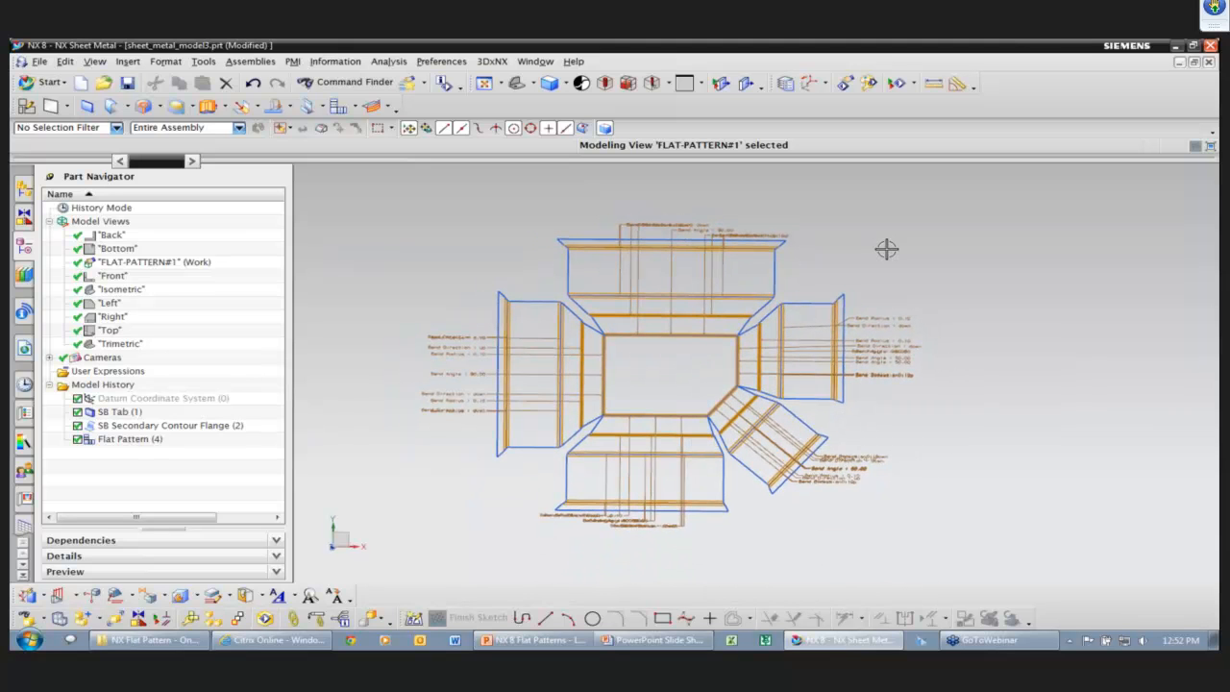
Switch to the sheet_metal_model1.prt part and display its Trimetric model view
click(536, 62)
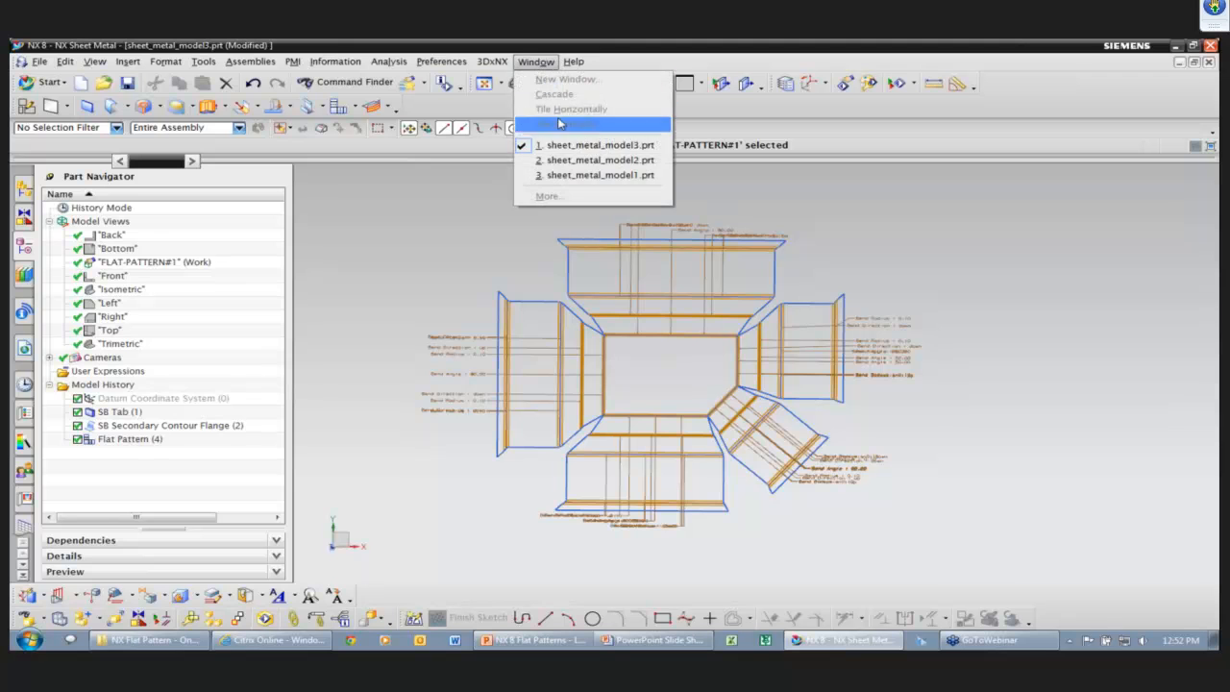
click(586, 160)
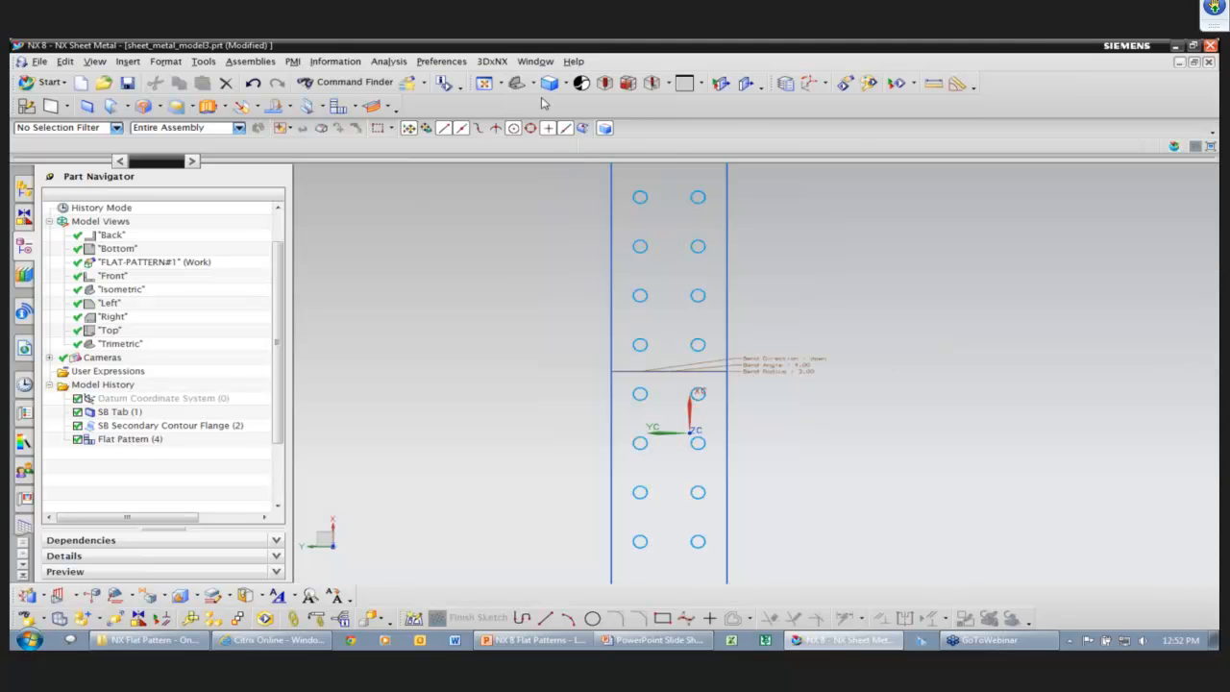
click(536, 64)
click(552, 177)
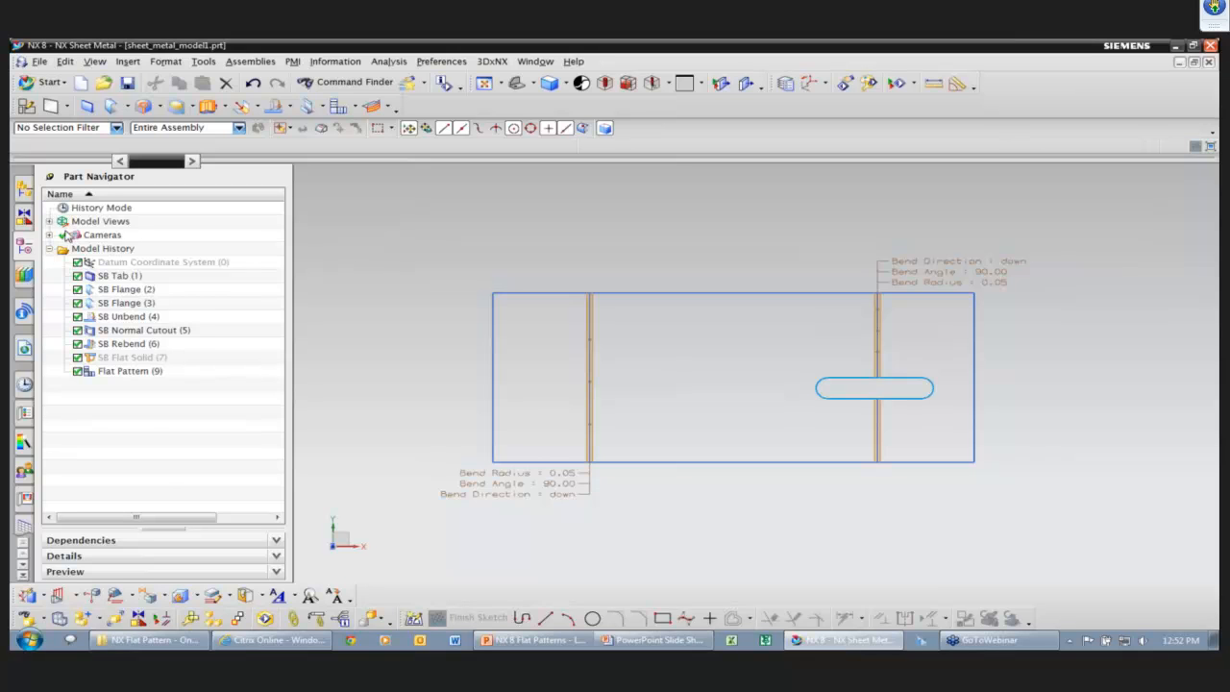
click(49, 222)
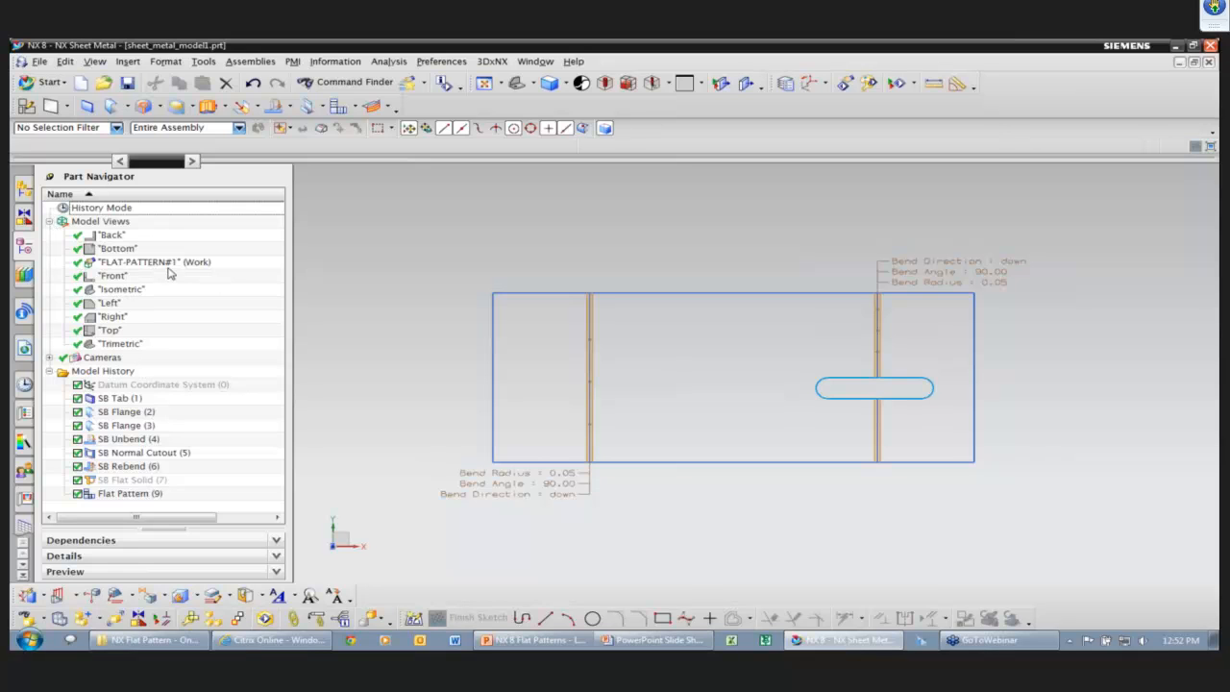
double_click(125, 343)
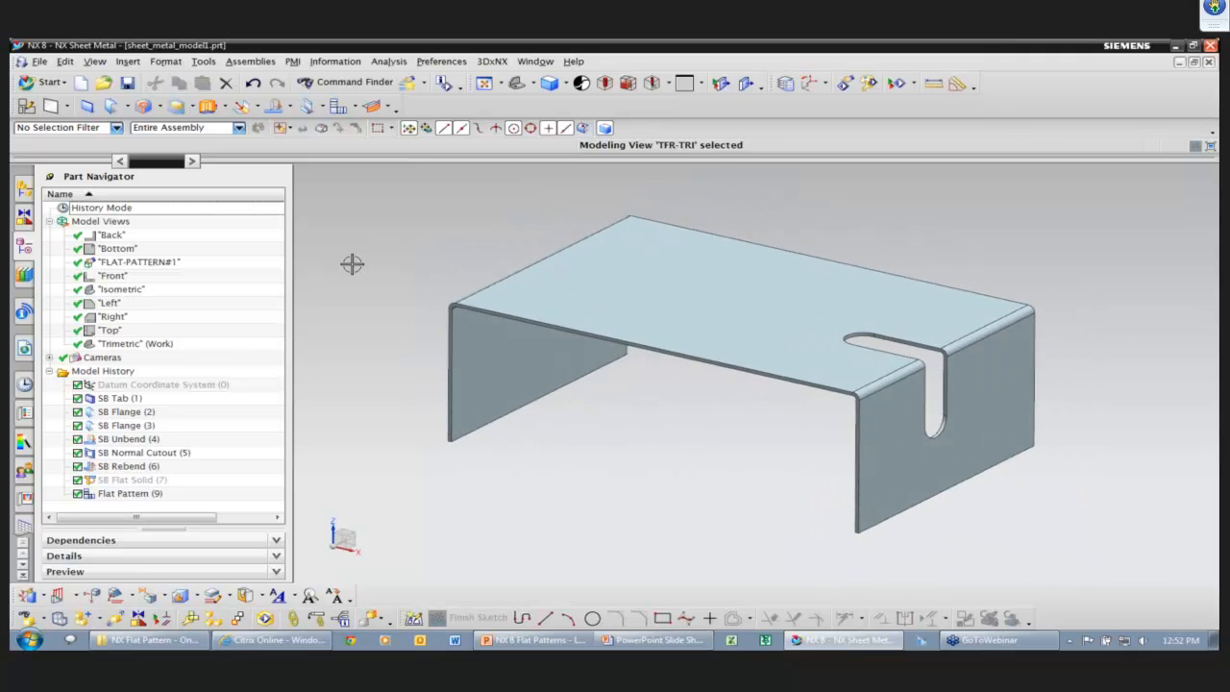
Export the Flat Pattern (9) feature as a DXF file with bend-up centerlines, bend-down centerlines and interior cutout curves included
click(353, 108)
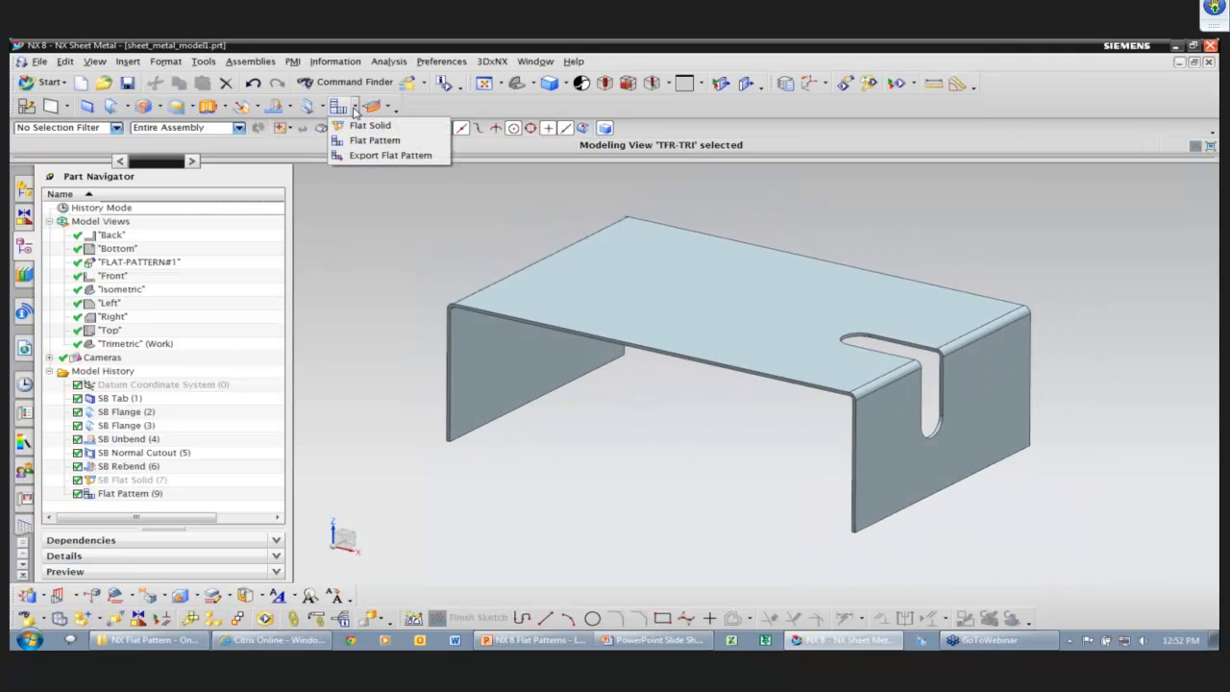
click(393, 159)
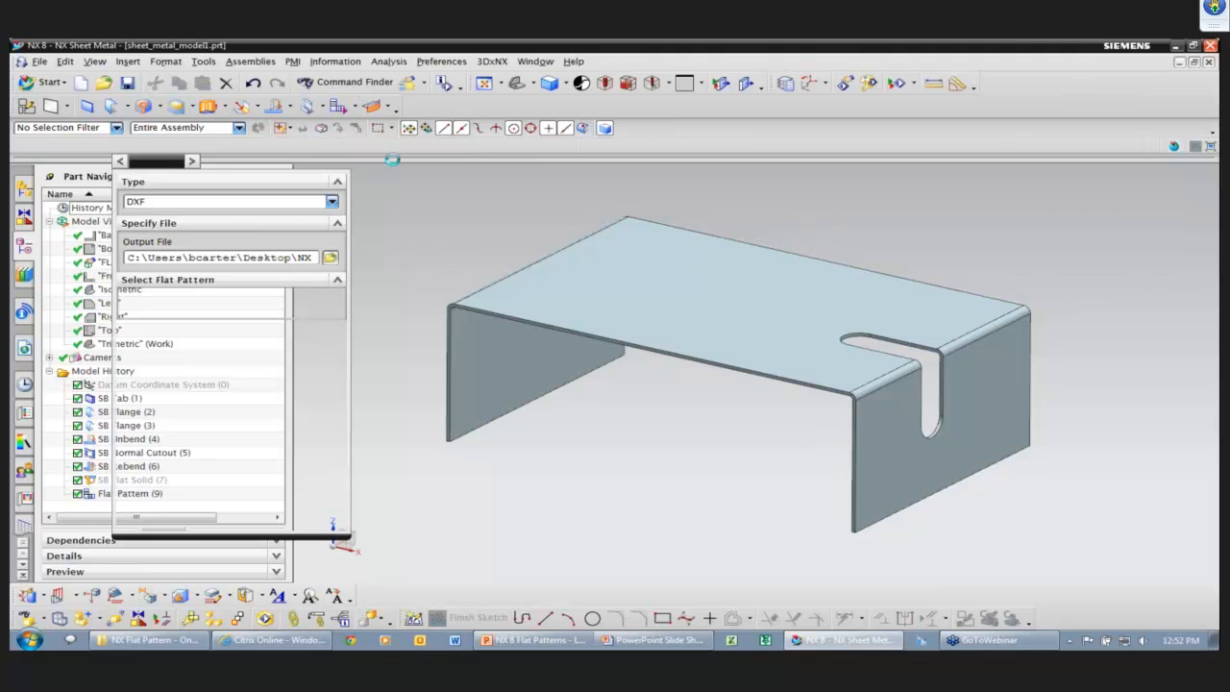
click(100, 494)
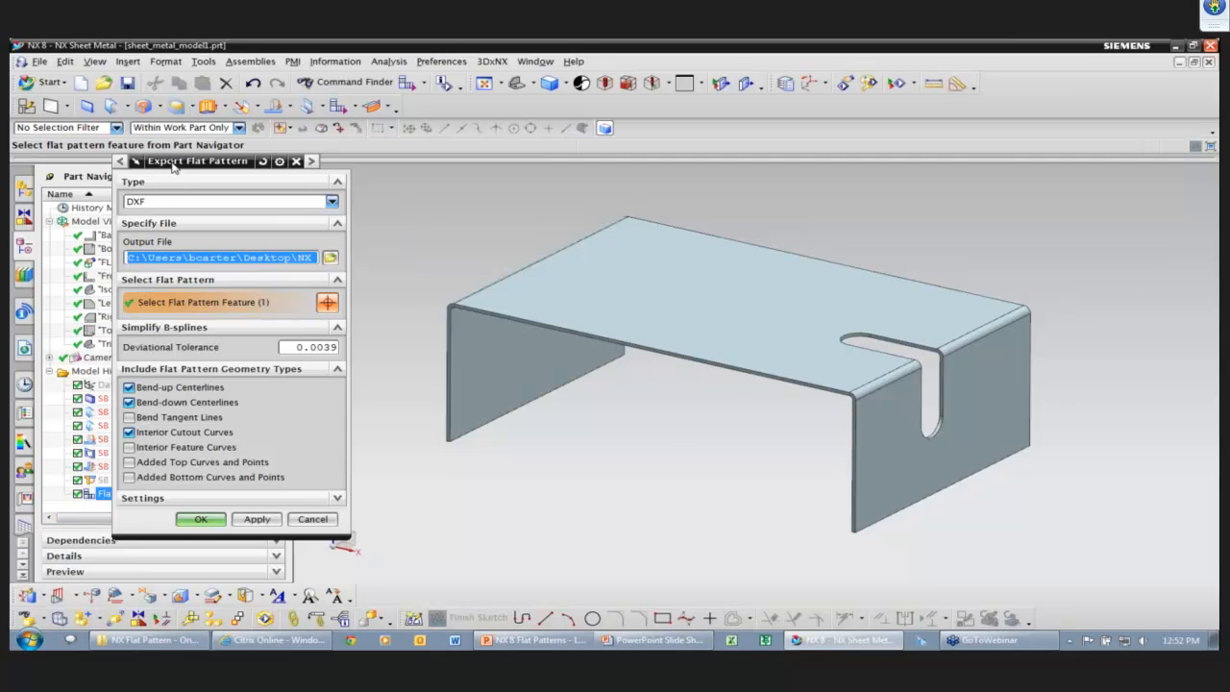
drag(173, 166, 200, 165)
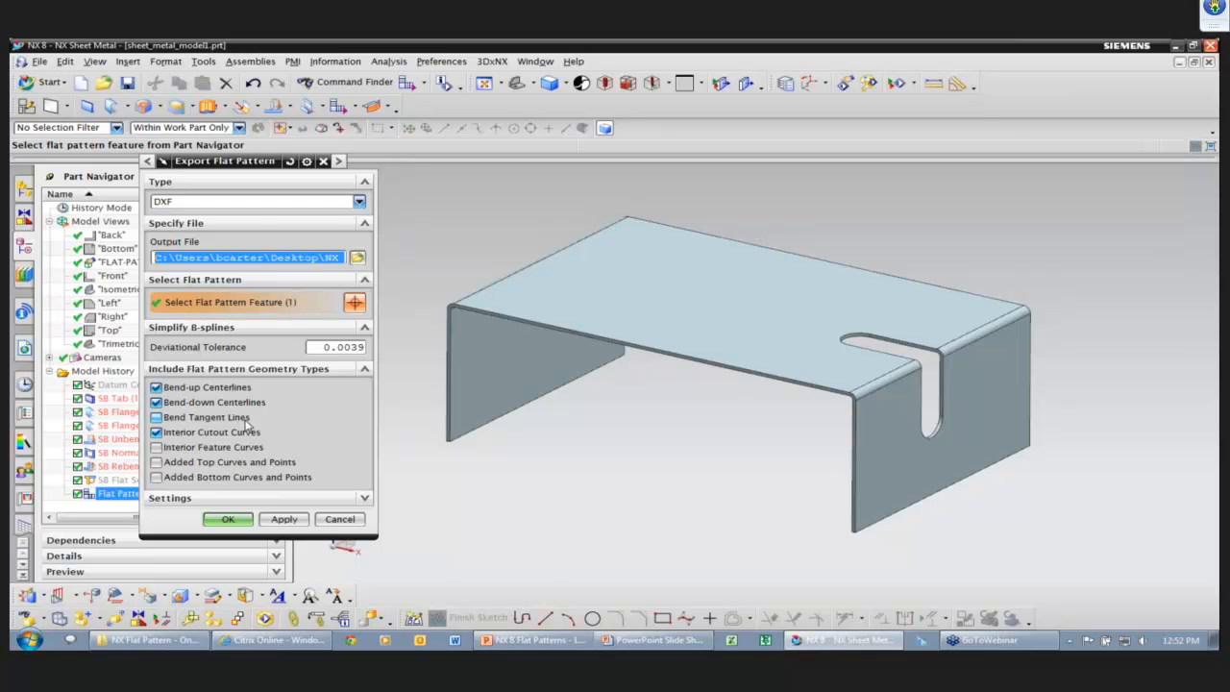
click(230, 520)
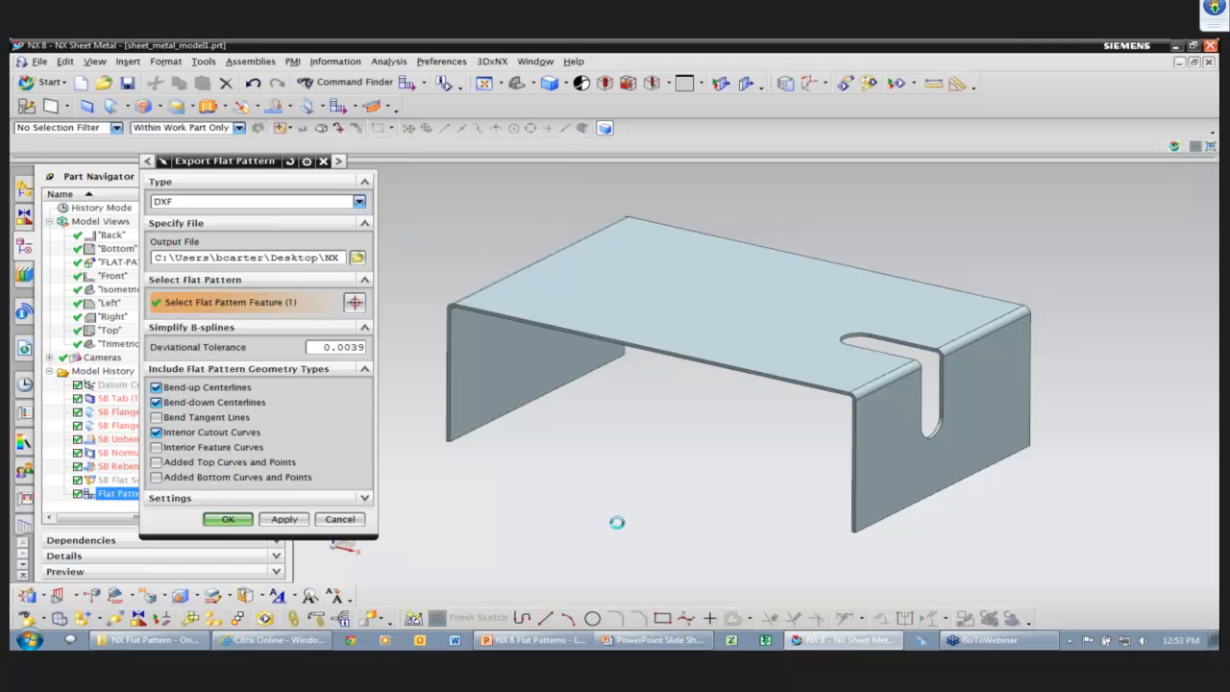
key(alt+Tab)
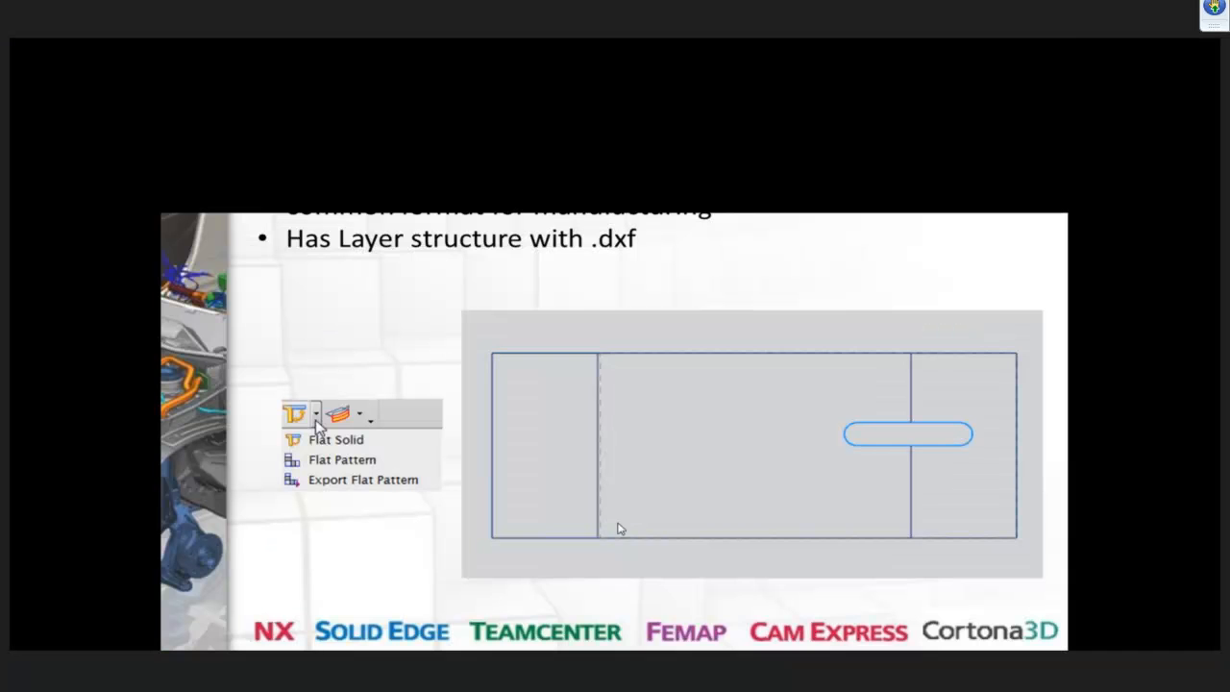
click(497, 276)
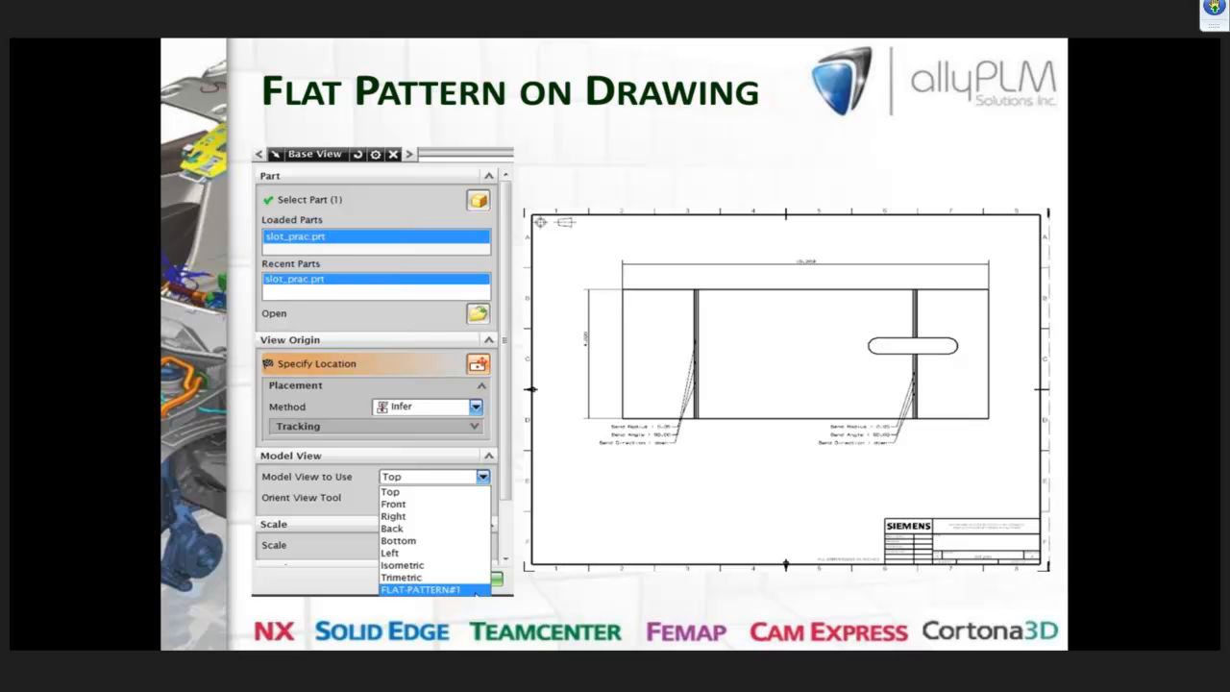
key(Right)
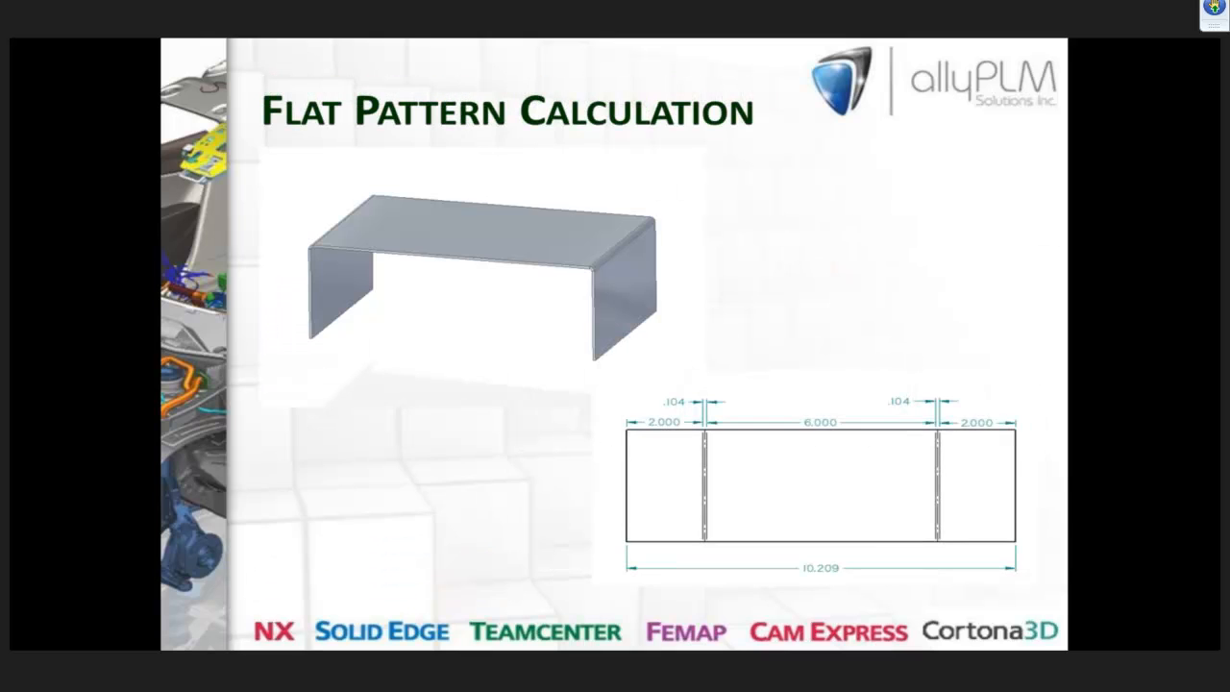
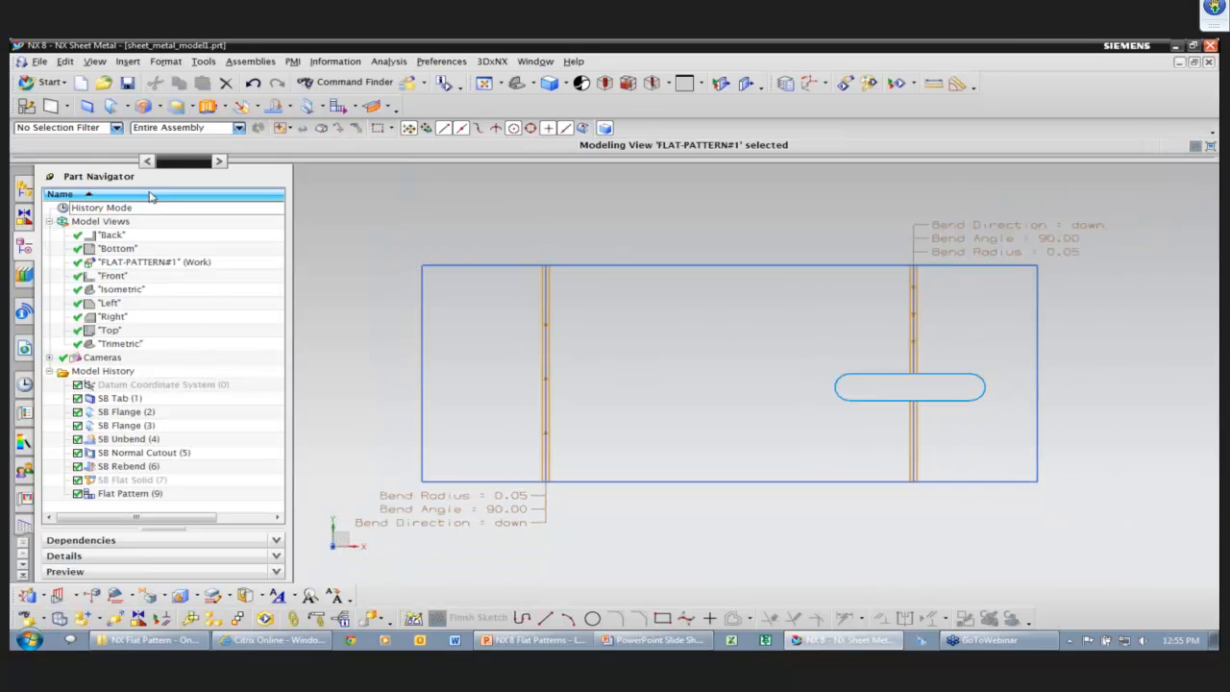
Switch the part to Drafting and create a drawing sheet from the preselected size template, leaving the title block cells unfilled
click(56, 83)
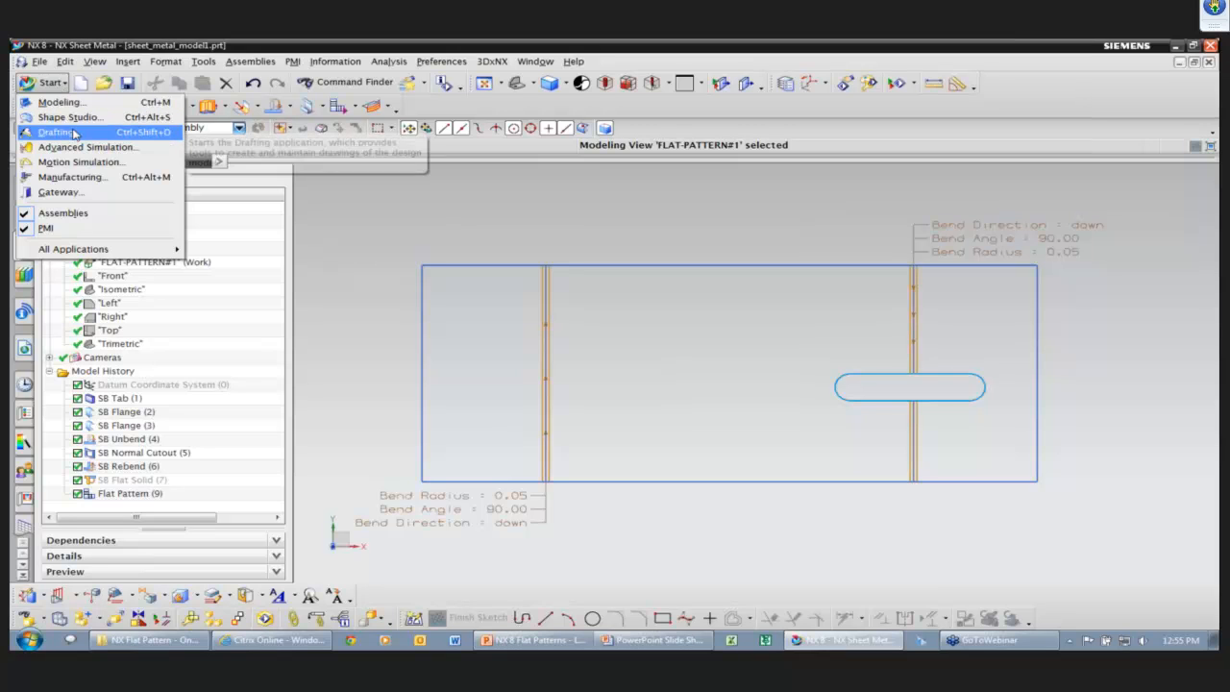
click(74, 136)
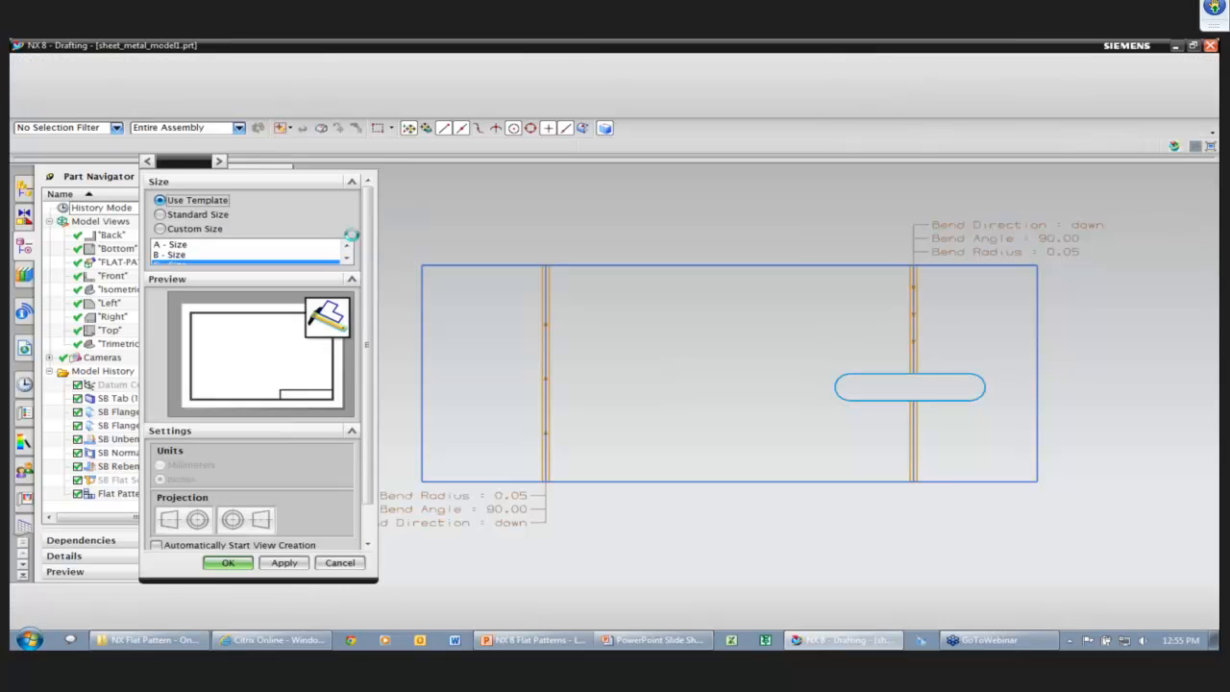
click(257, 569)
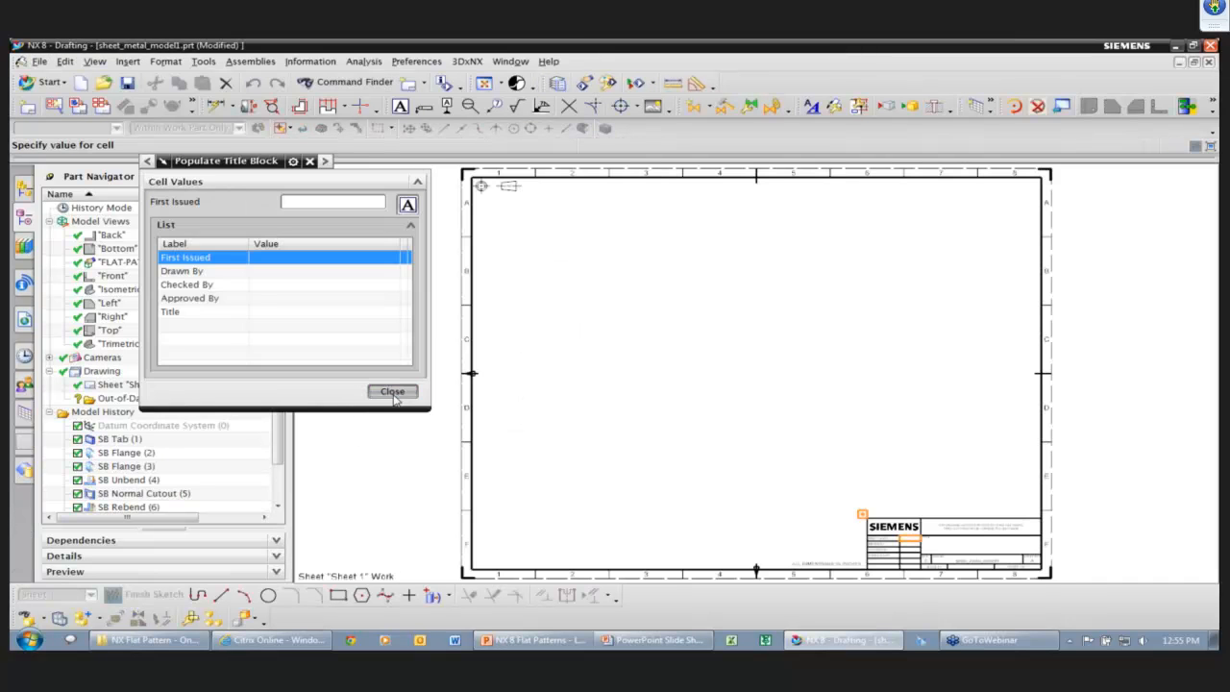
click(393, 392)
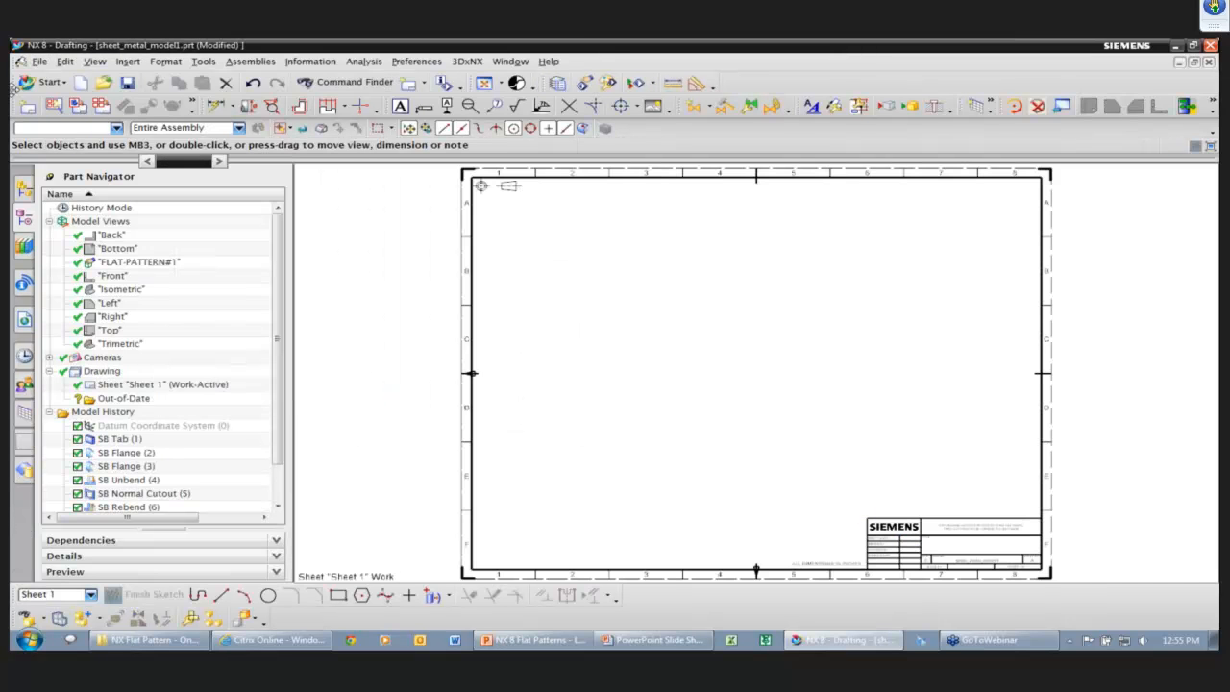
Place an Isometric base view of the bent part in the sheet's upper right area, without adding projected views
click(79, 107)
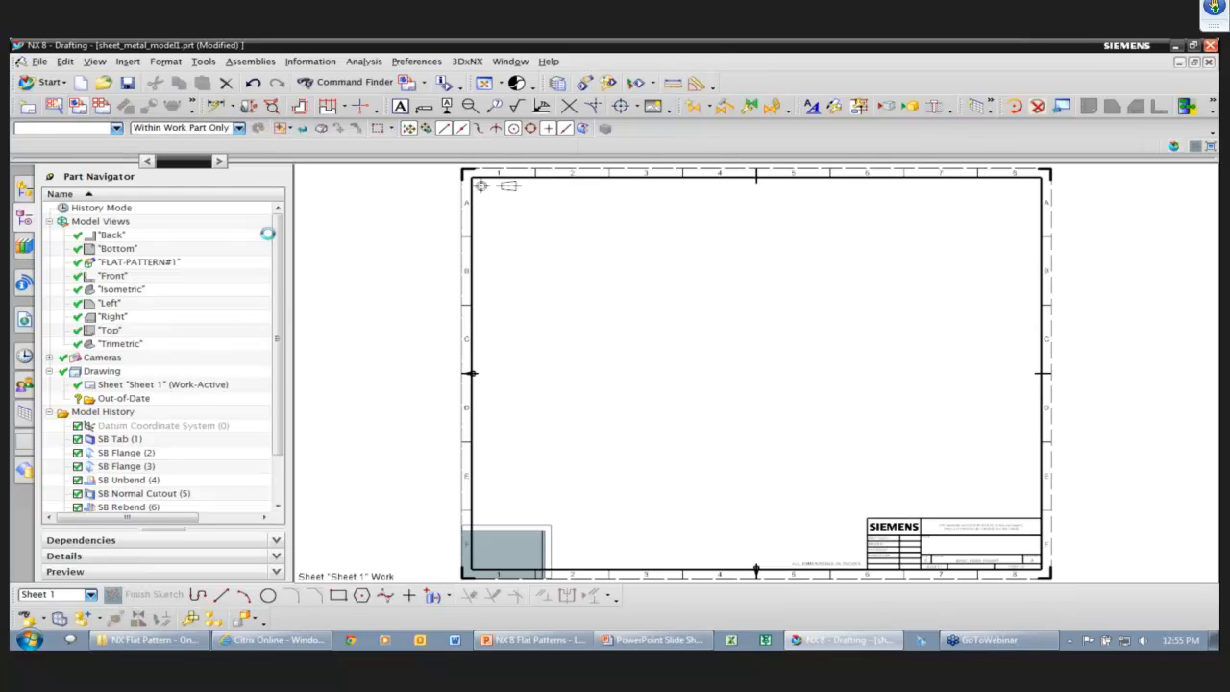
click(341, 468)
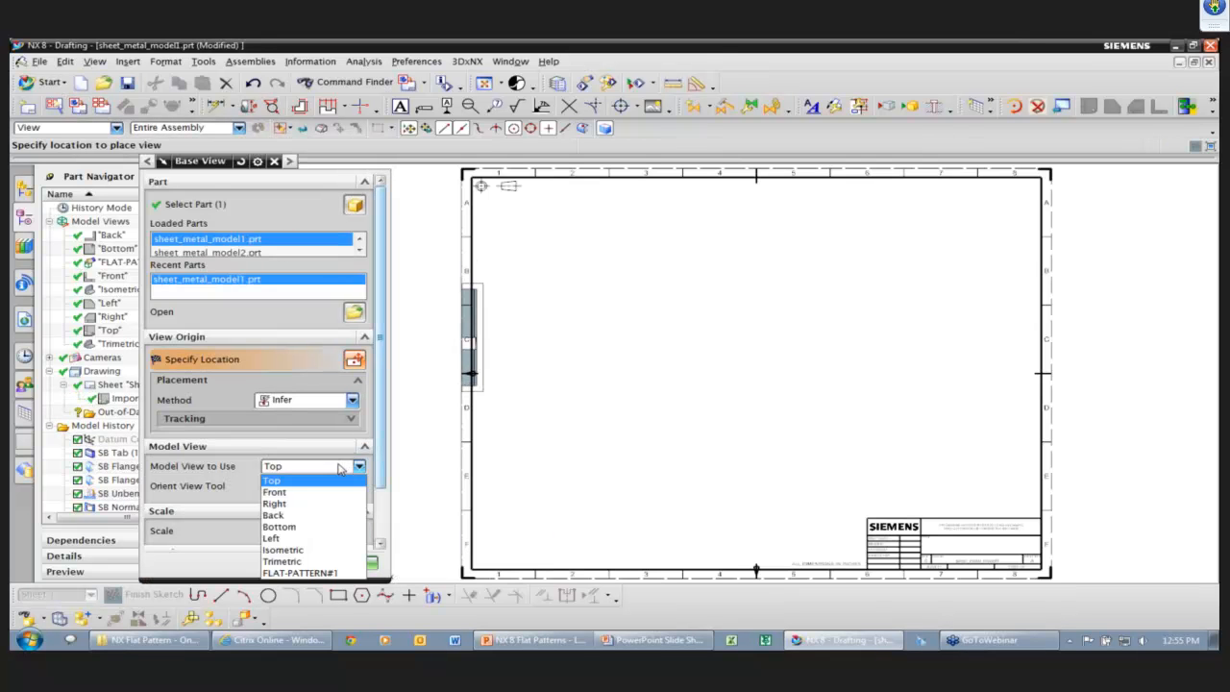
click(312, 550)
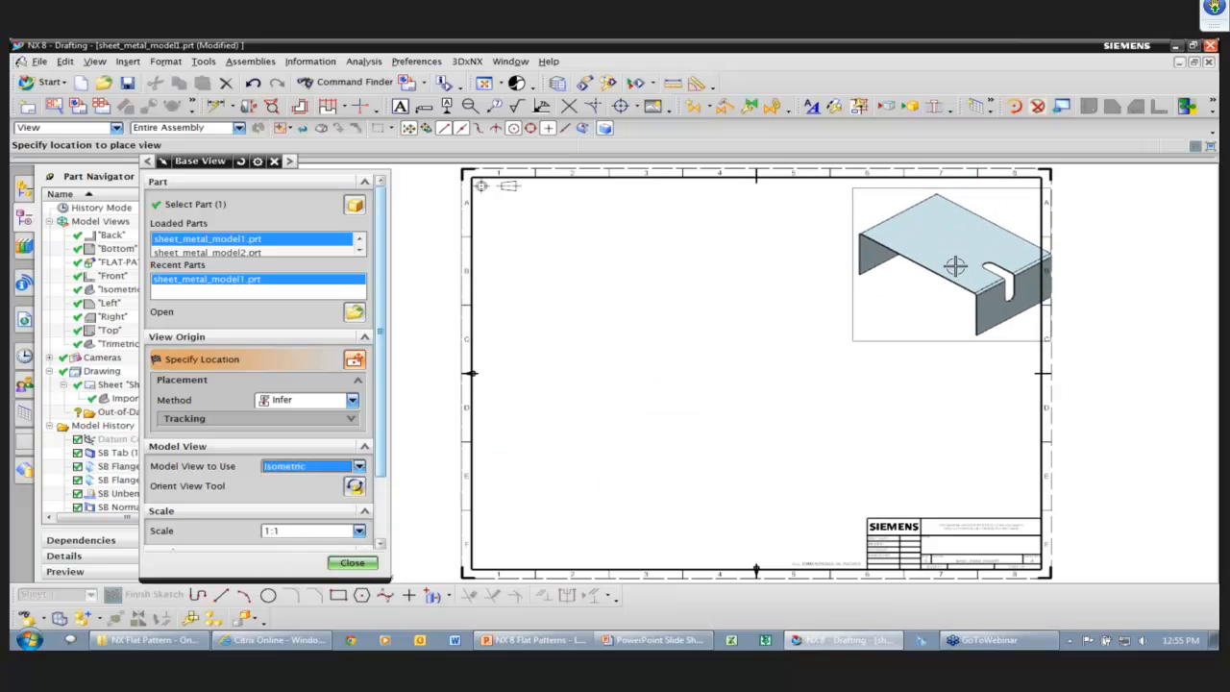
click(930, 266)
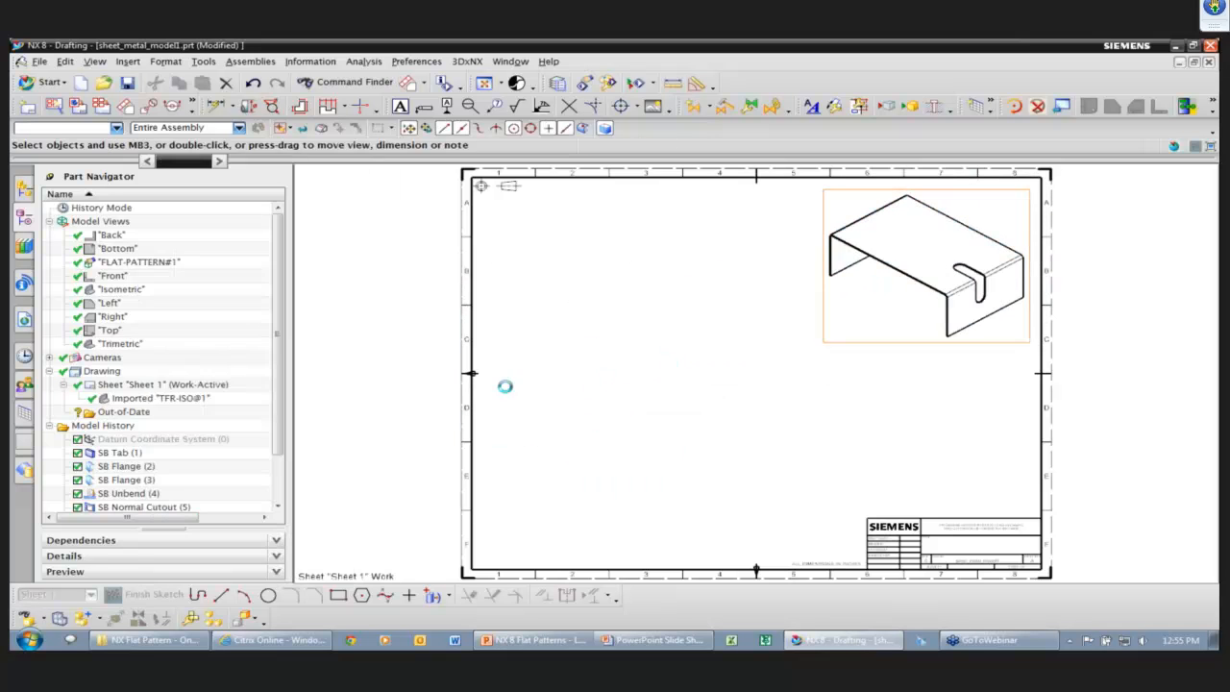
click(339, 448)
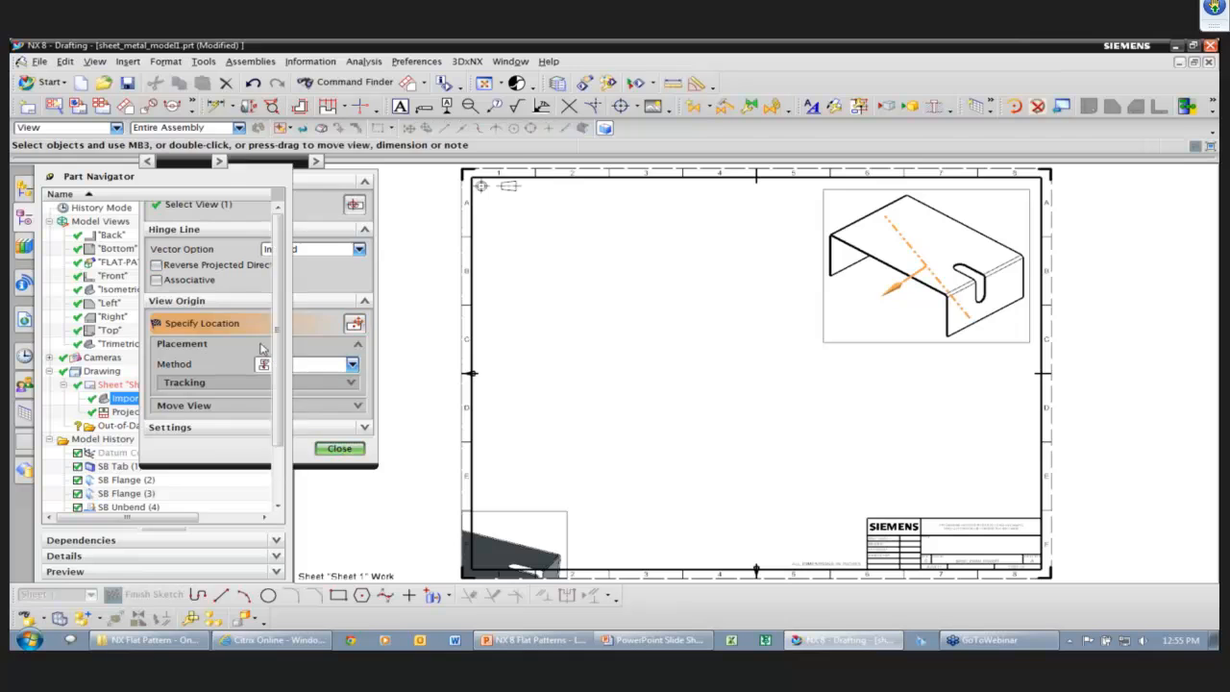
Place a base view using the FLAT-PATTERN#1 model view in the lower left half of the sheet
click(78, 106)
click(330, 485)
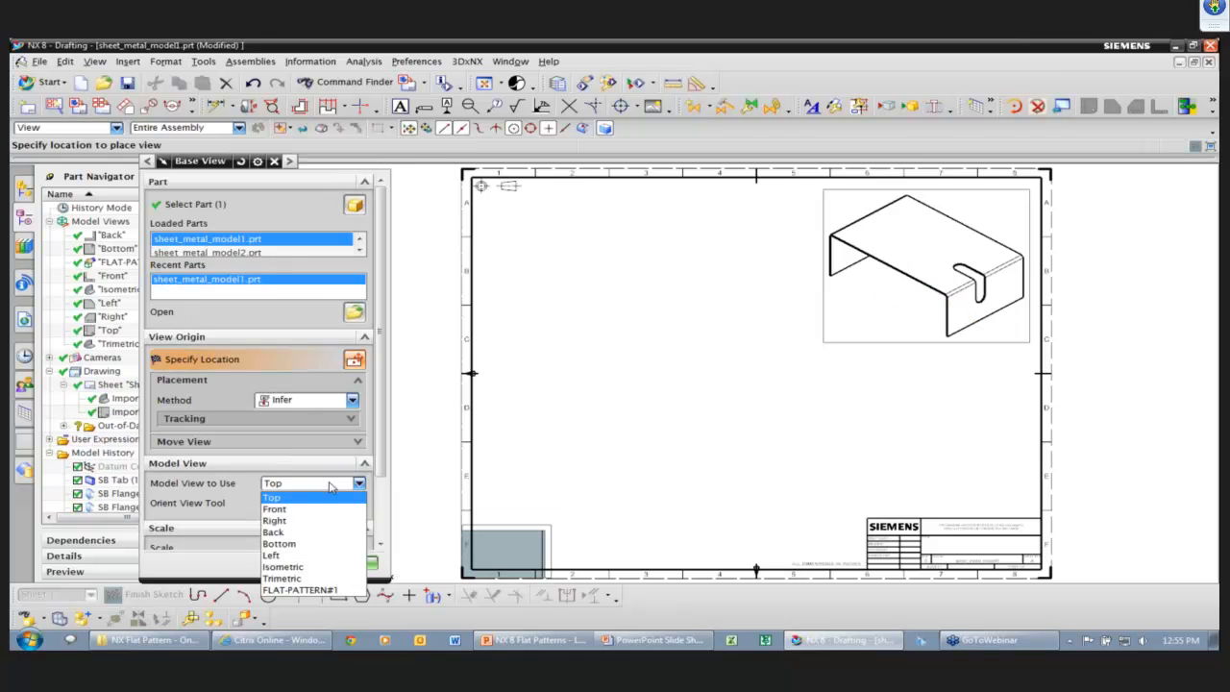
click(300, 590)
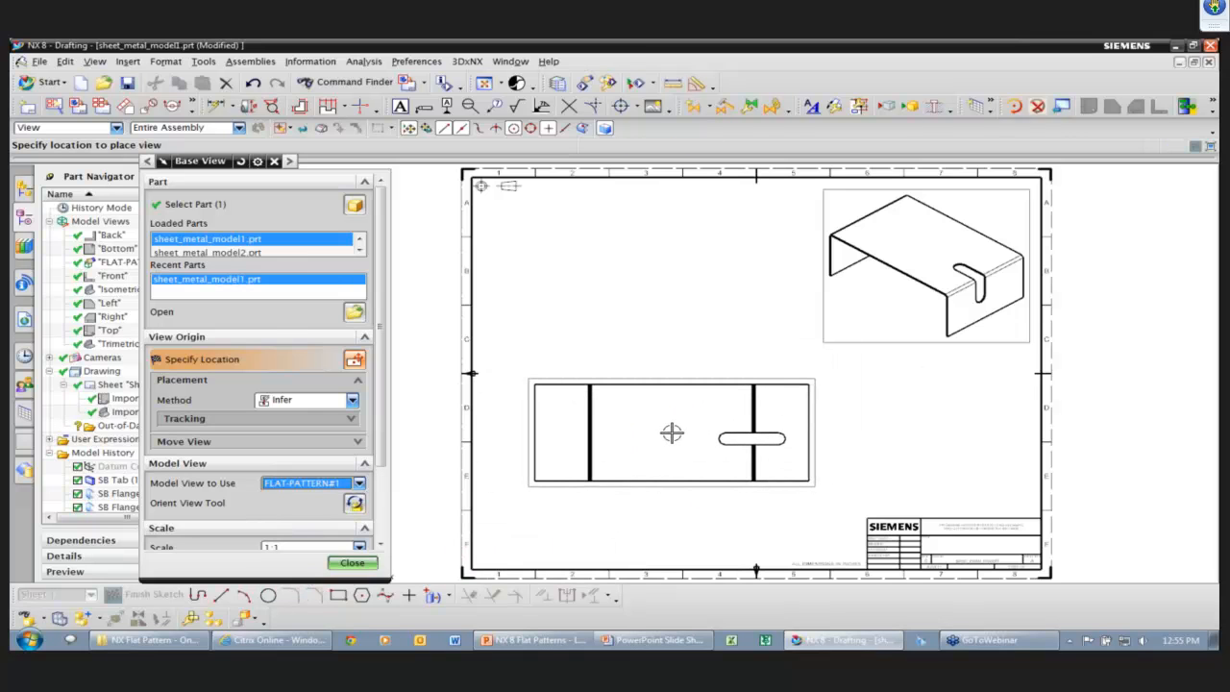
click(671, 432)
Turn off the display of view borders in the drafting preferences
scroll(639, 301, up, 3)
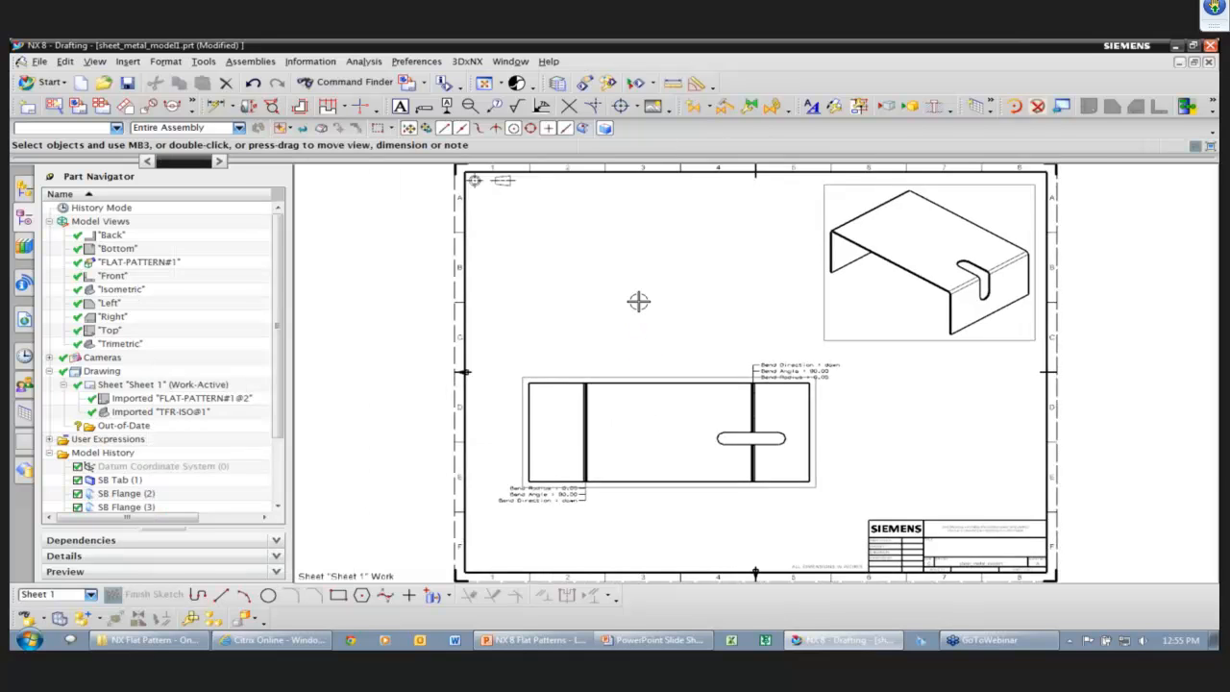
scroll(639, 302, down, 5)
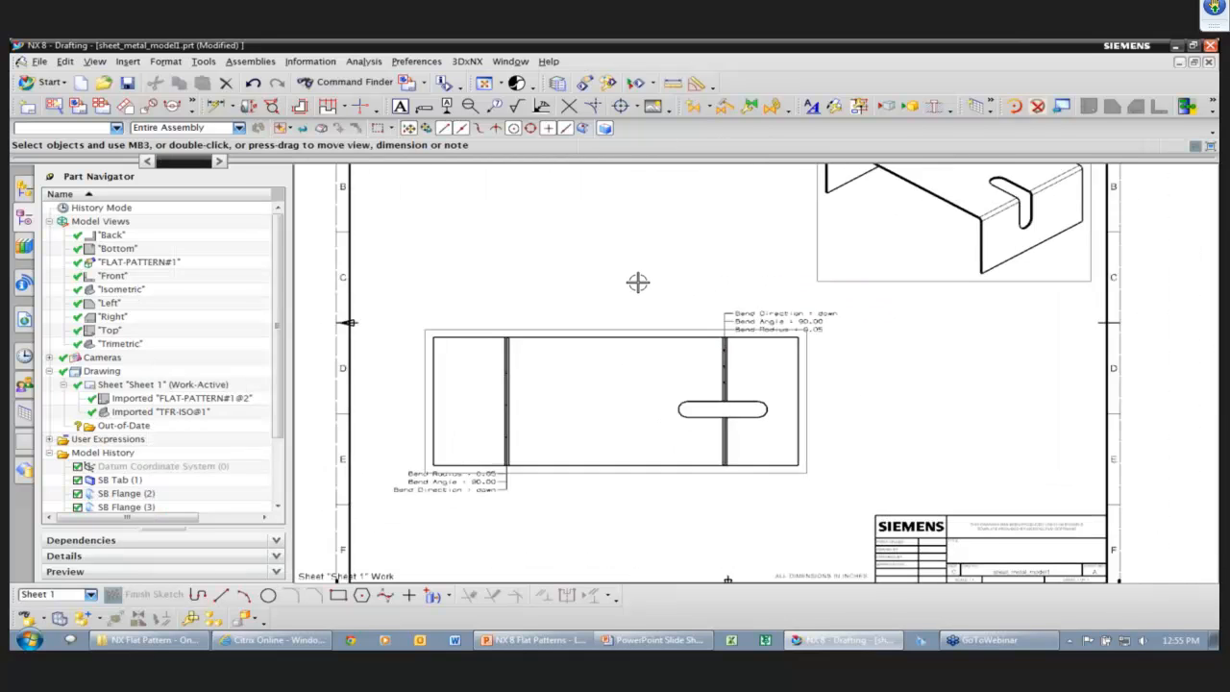
click(406, 64)
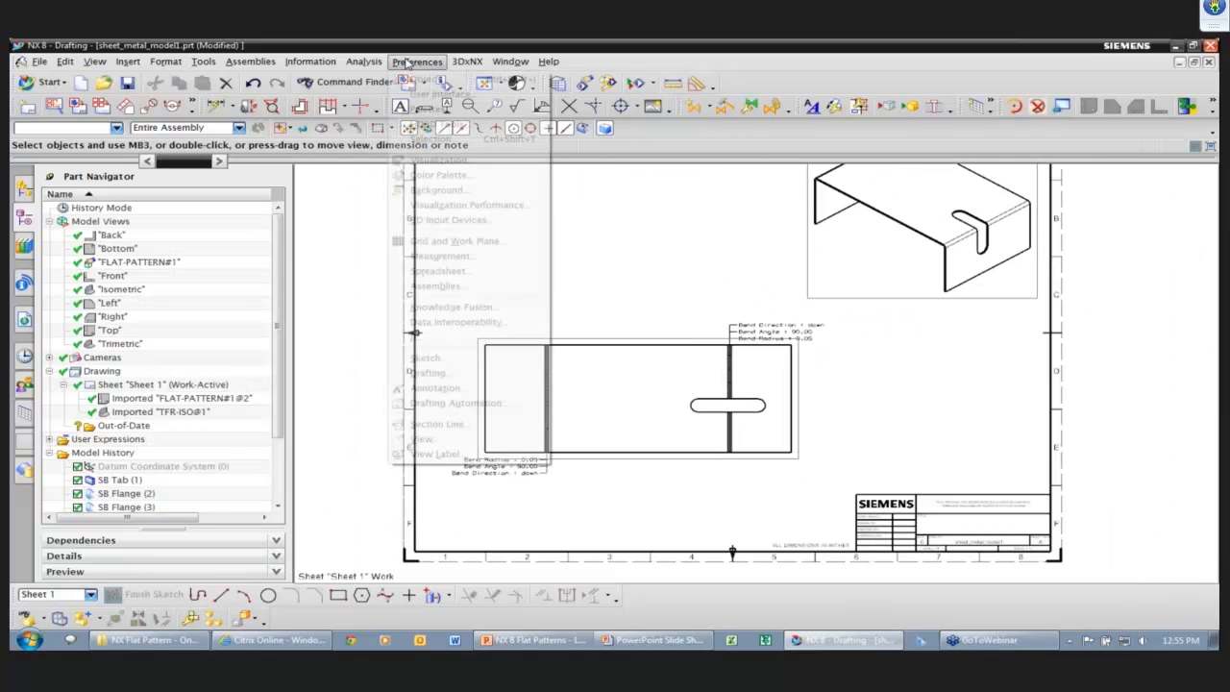
click(456, 375)
click(456, 198)
click(164, 288)
click(366, 562)
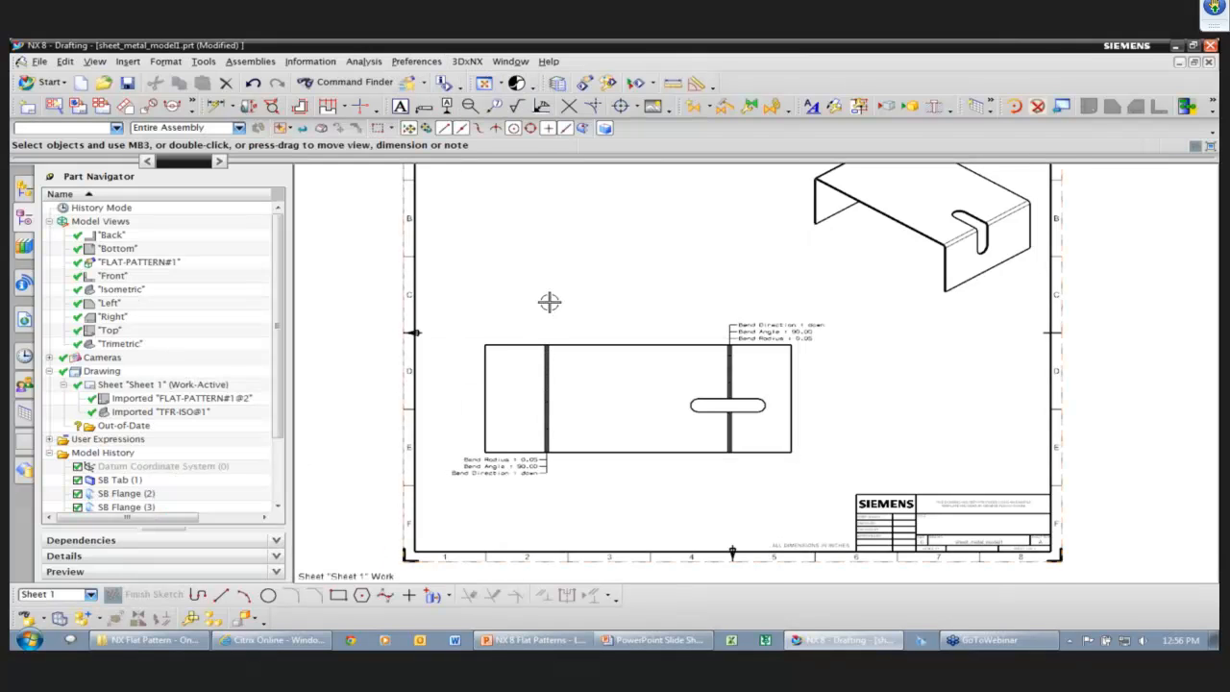
Add inferred dimensions for the flat pattern's overall height beside it and its overall length above it
scroll(556, 259, up, 3)
scroll(577, 264, up, 1)
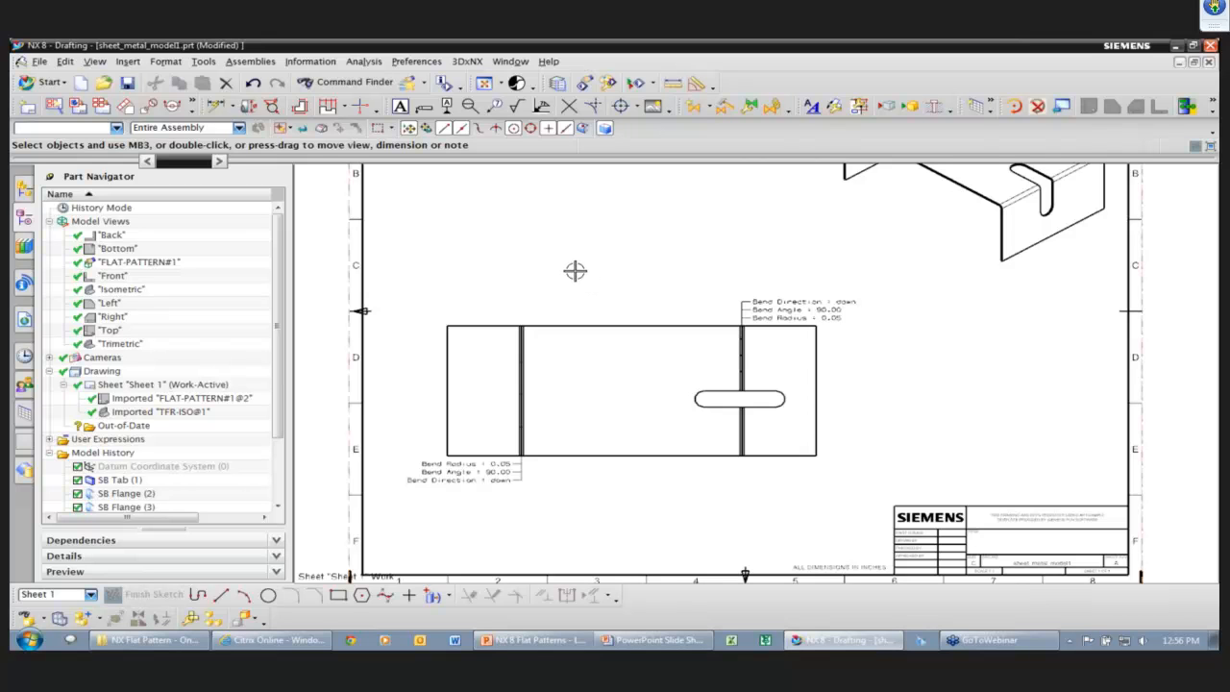
right_drag(575, 271, 552, 247)
click(428, 363)
click(415, 370)
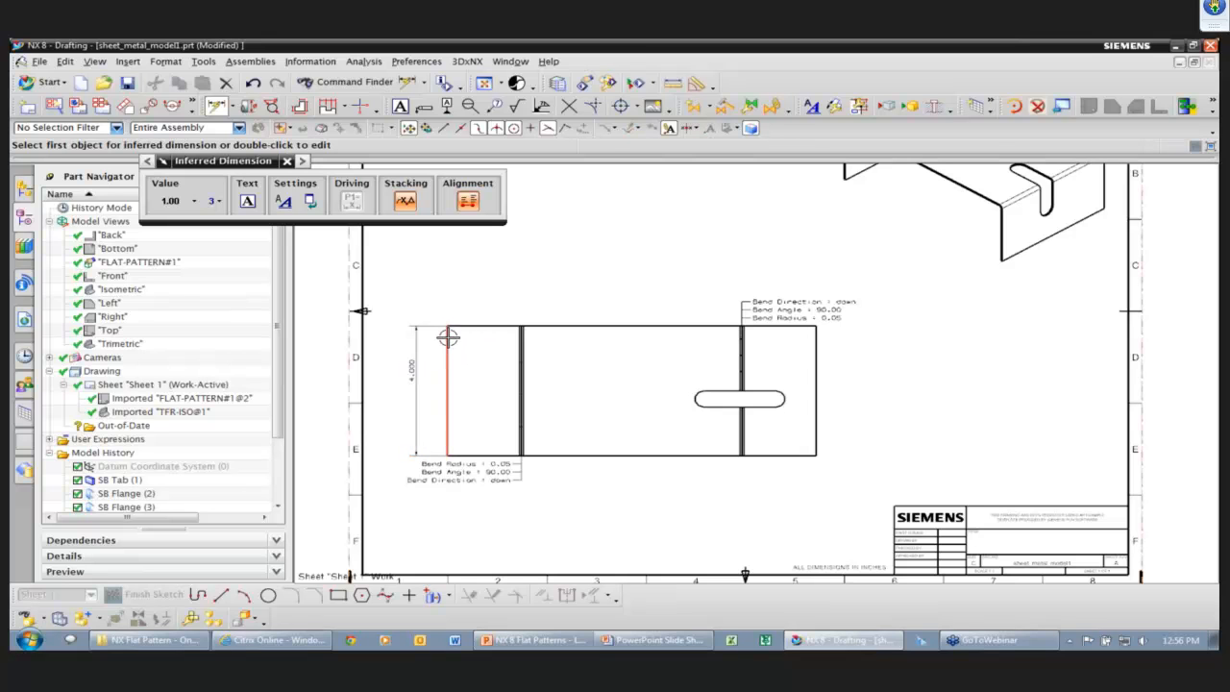
click(448, 337)
click(816, 361)
click(666, 253)
key(Escape)
Move the three bend callouts of the bend beside the slot together to the inner side of that bend line
drag(694, 283, 887, 346)
drag(797, 306, 662, 297)
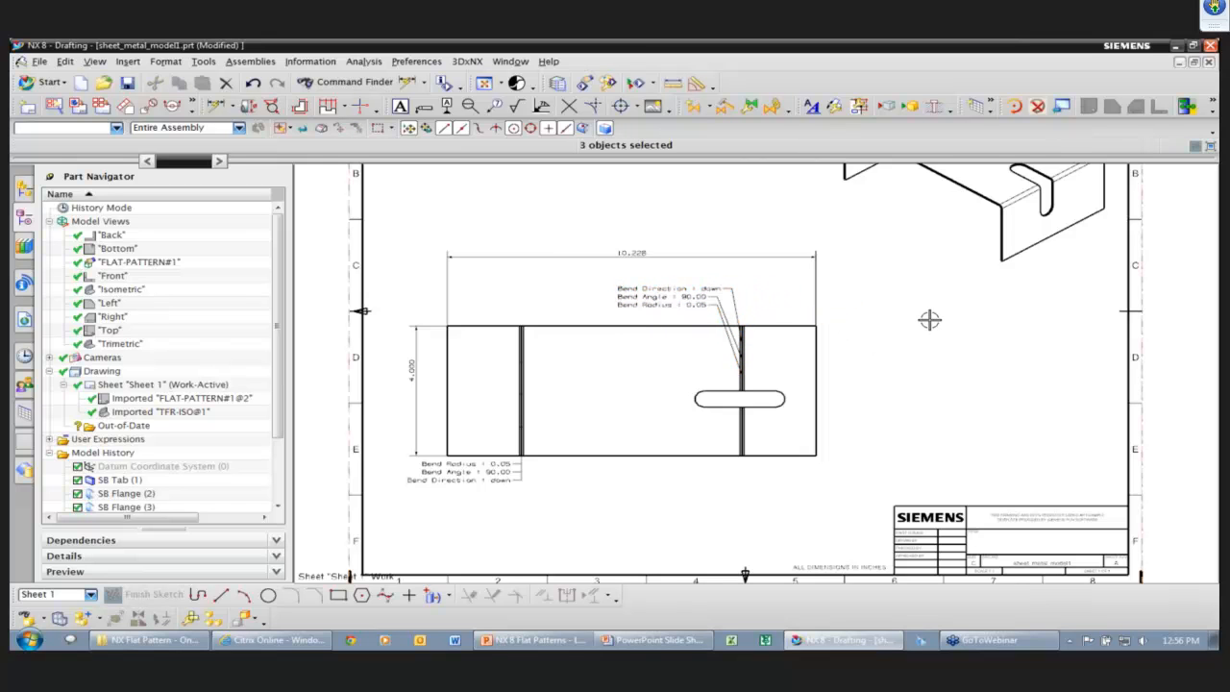
Open flat_pattern_calc_tab_flange.dxf as an AutoCAD DXF file from the NX Flat Pattern - One Step Lunch Bytes folder
scroll(929, 319, down, 5)
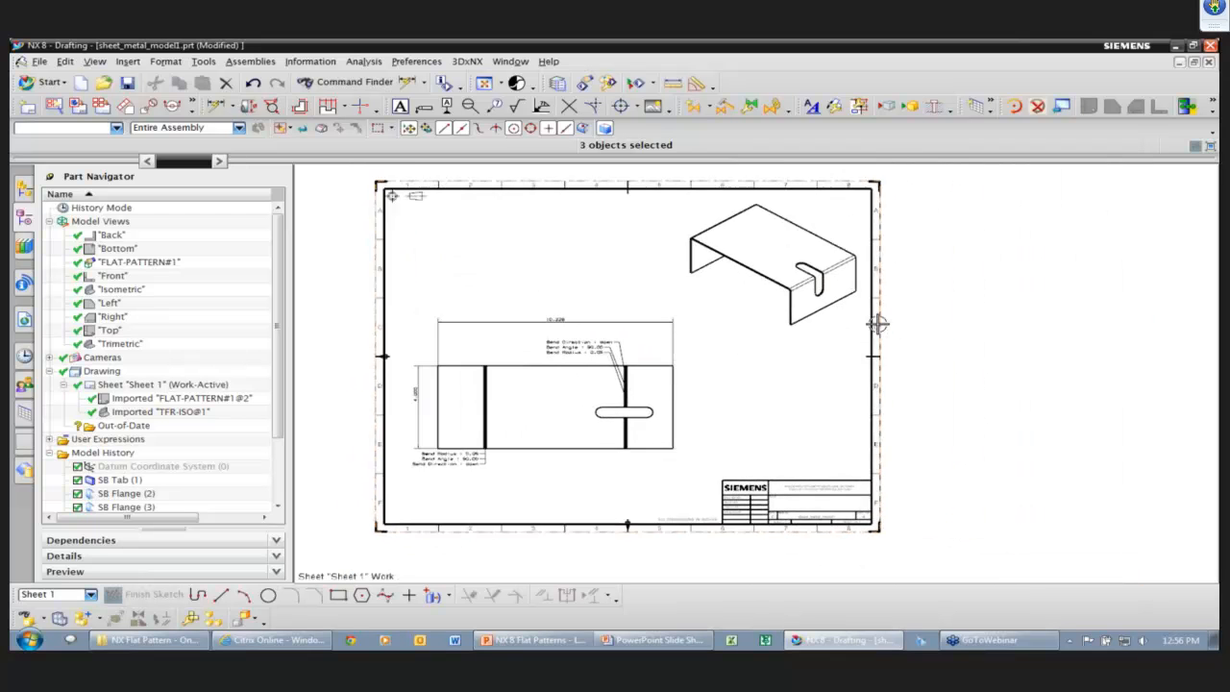
scroll(878, 324, up, 1)
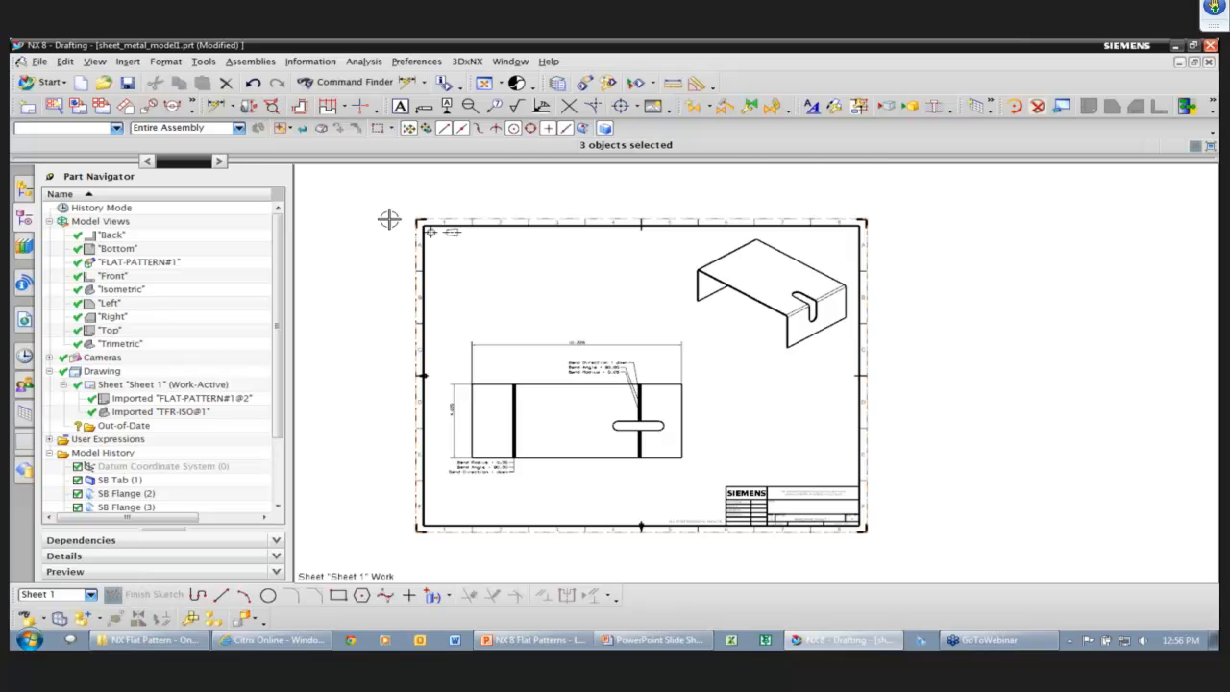
click(103, 84)
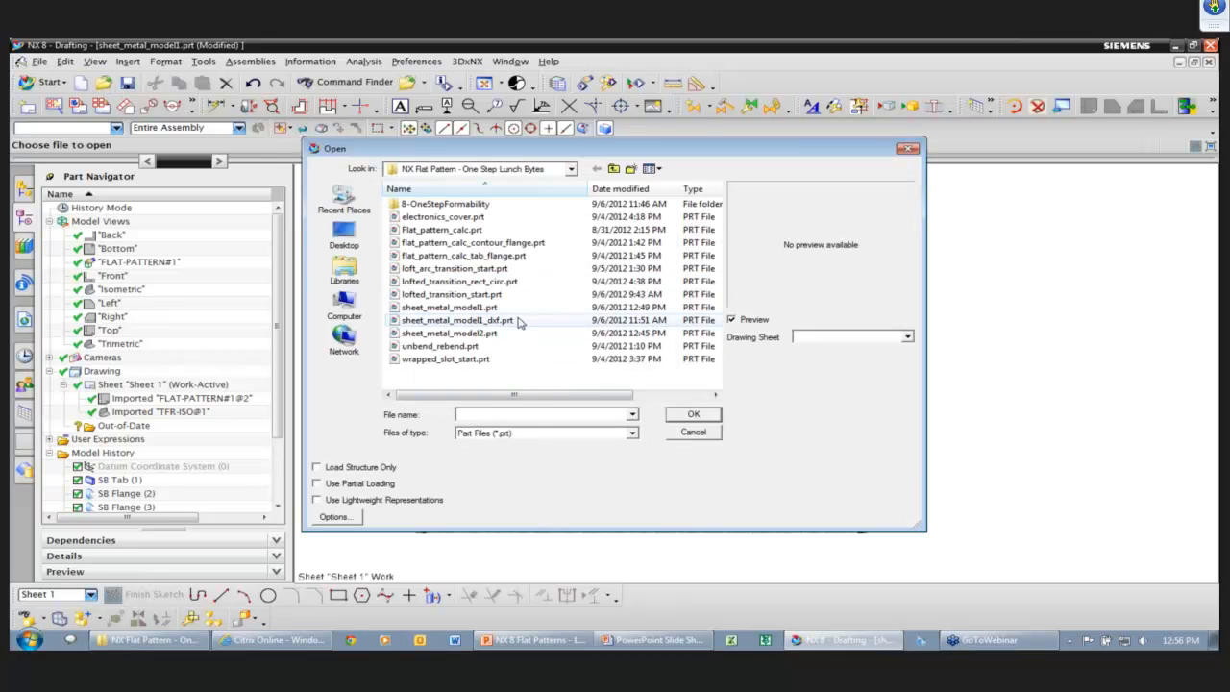
click(535, 432)
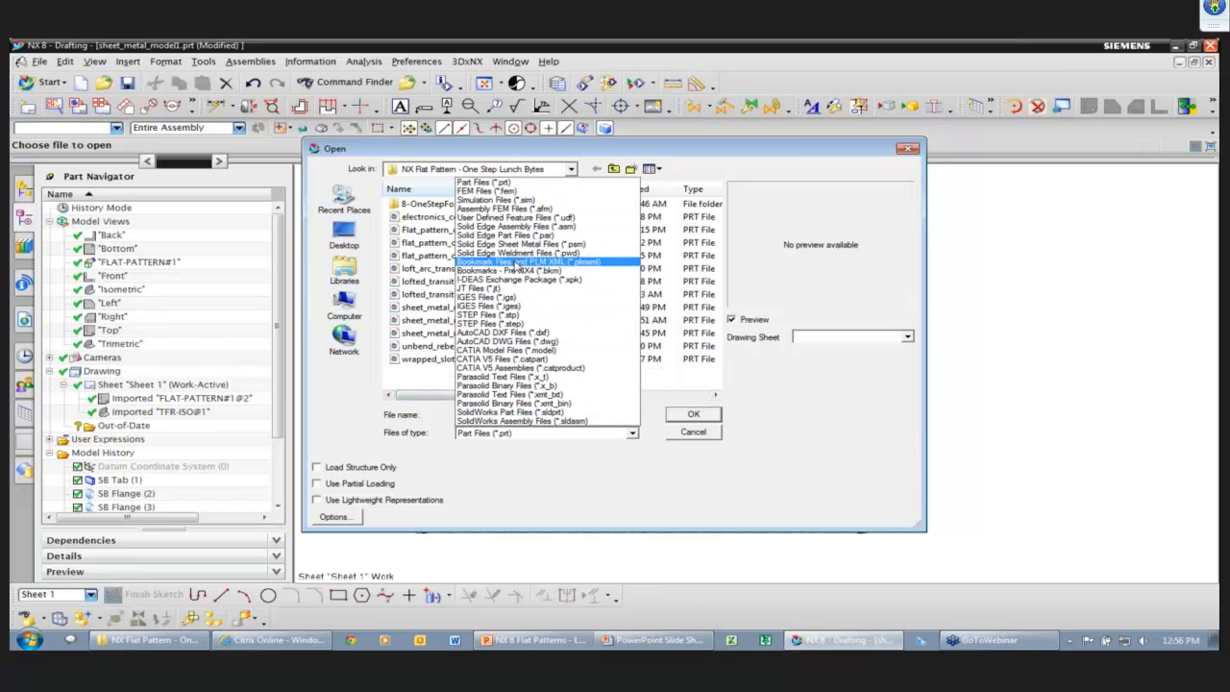
click(509, 332)
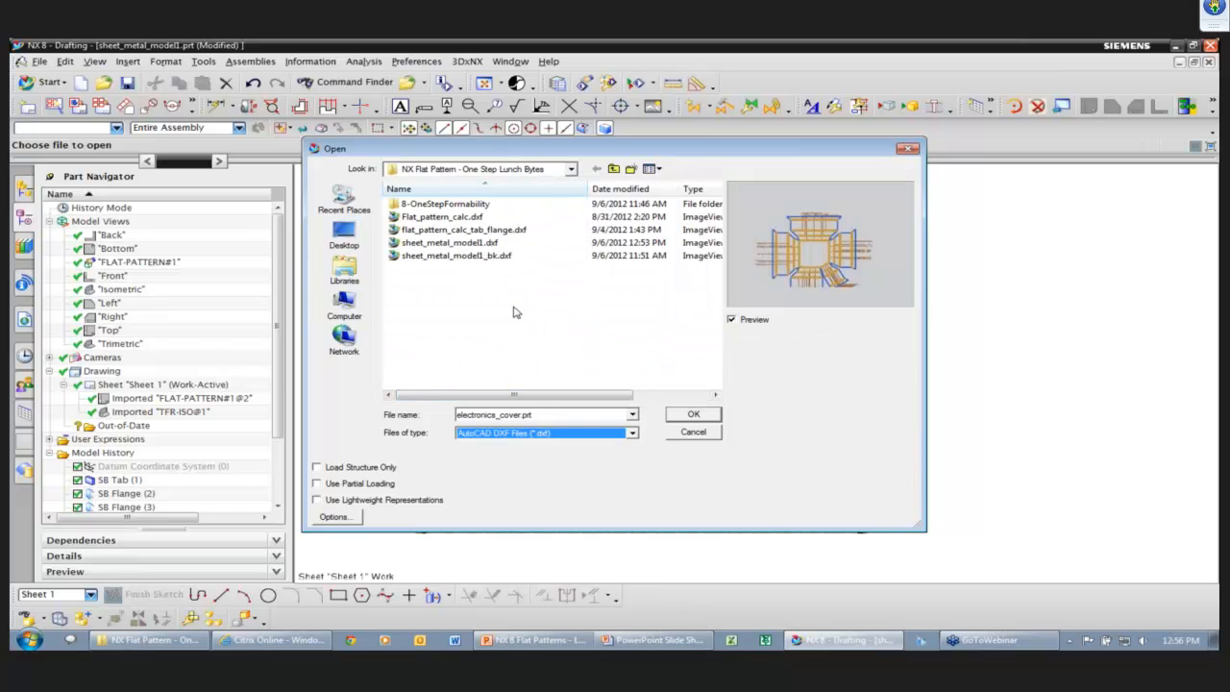
click(485, 256)
click(481, 243)
click(484, 257)
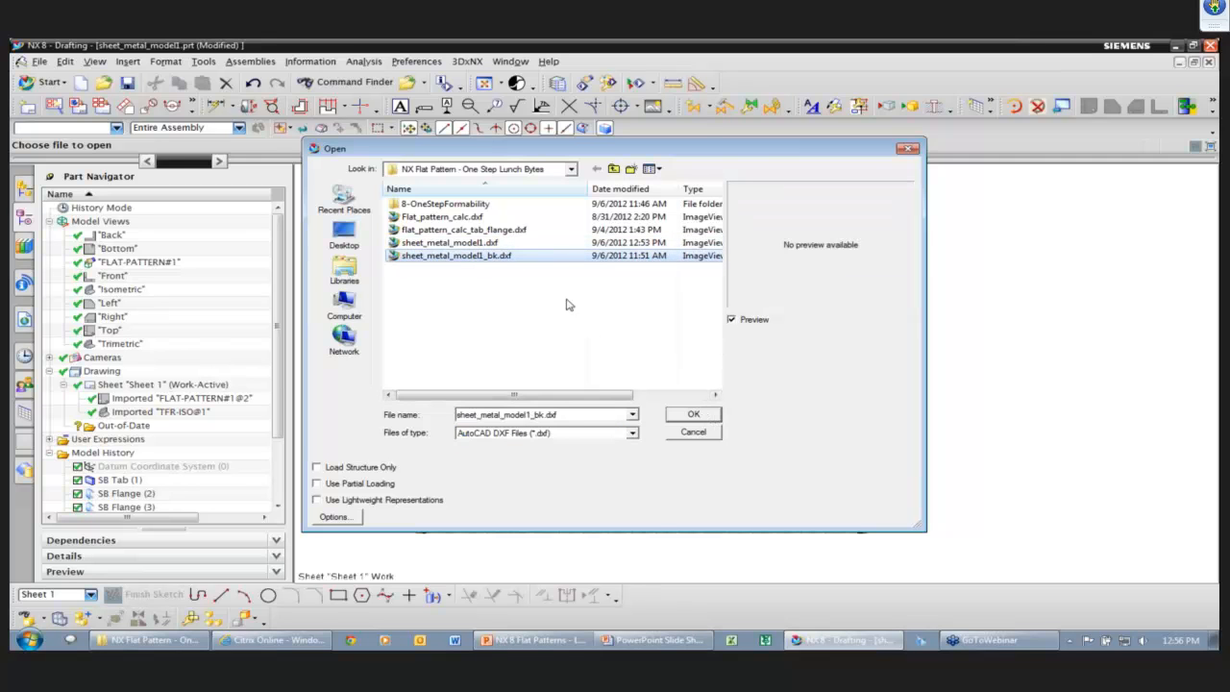
click(504, 231)
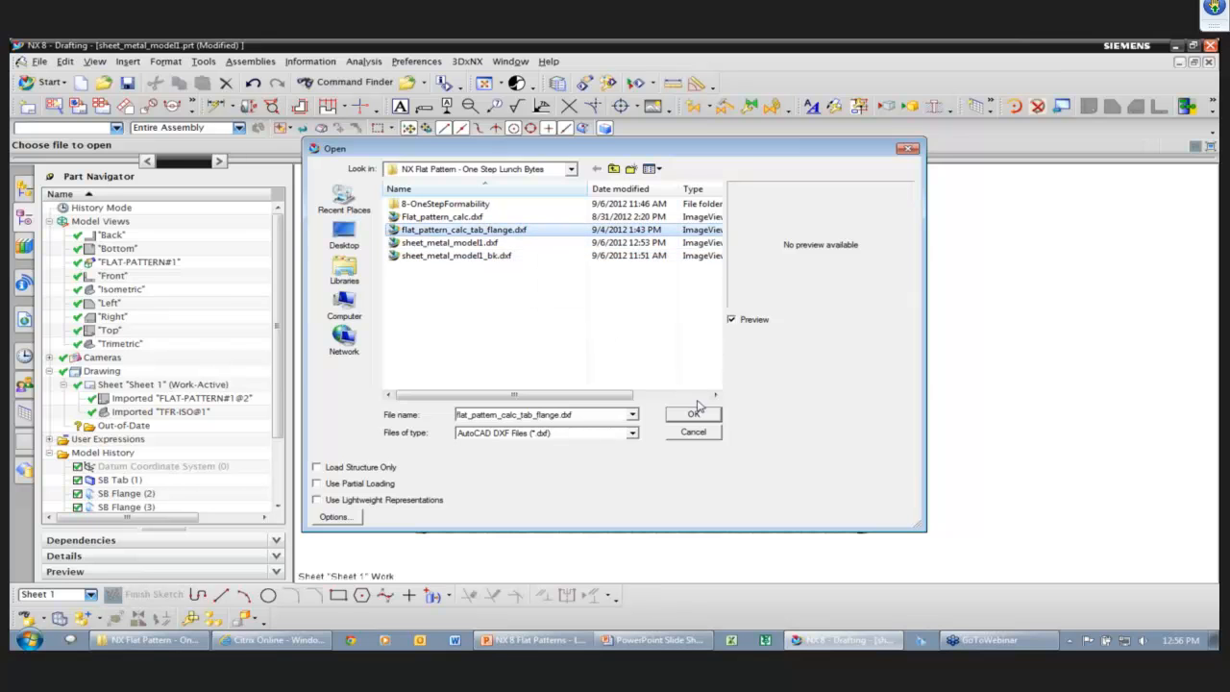
click(696, 416)
Review the DXF import options, preview the model geometry and finish the import
click(651, 277)
click(651, 277)
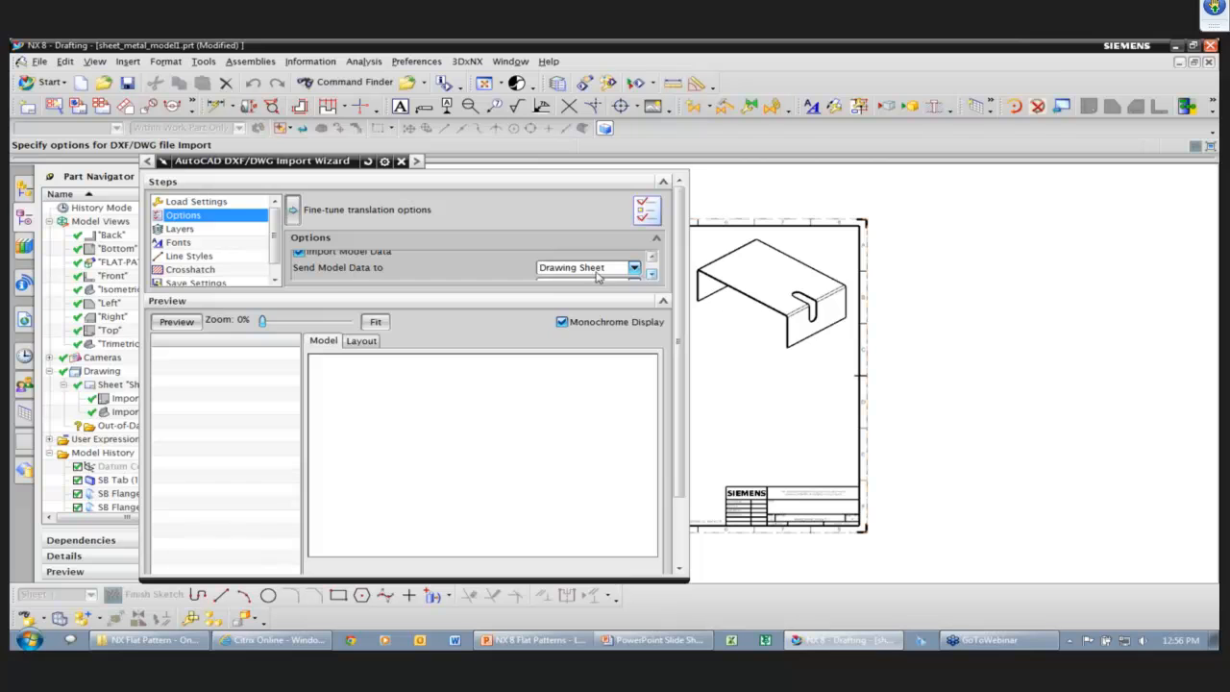
click(651, 276)
click(176, 321)
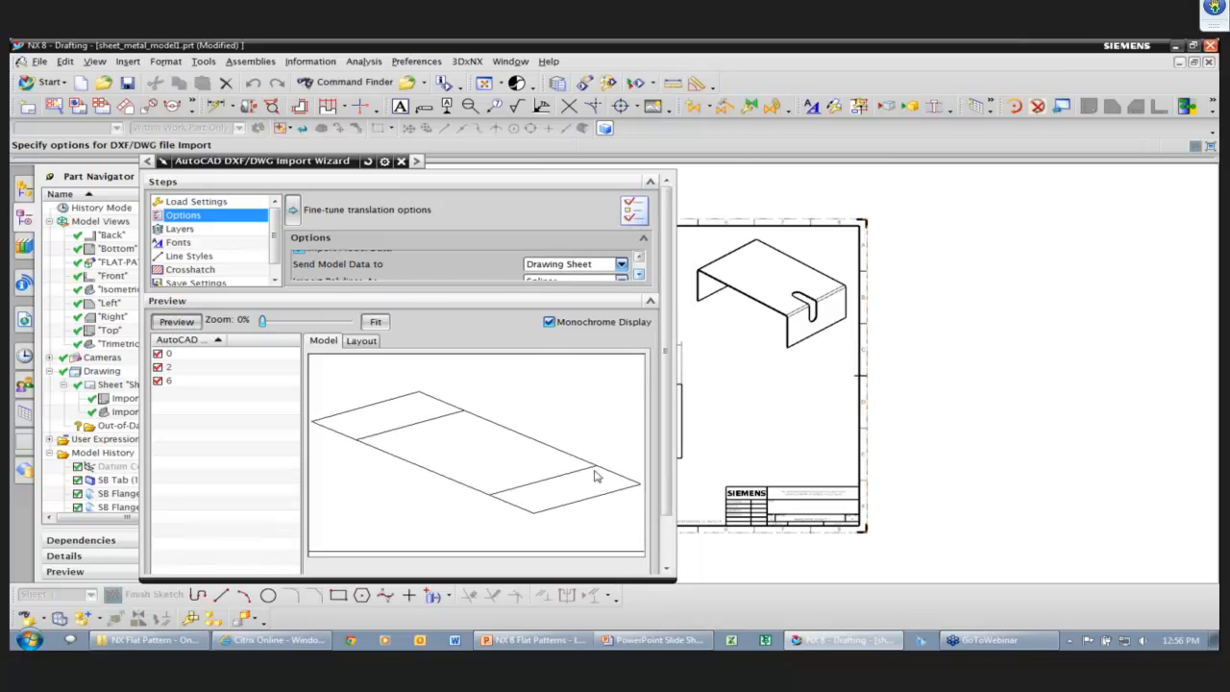
scroll(646, 410, down, 2)
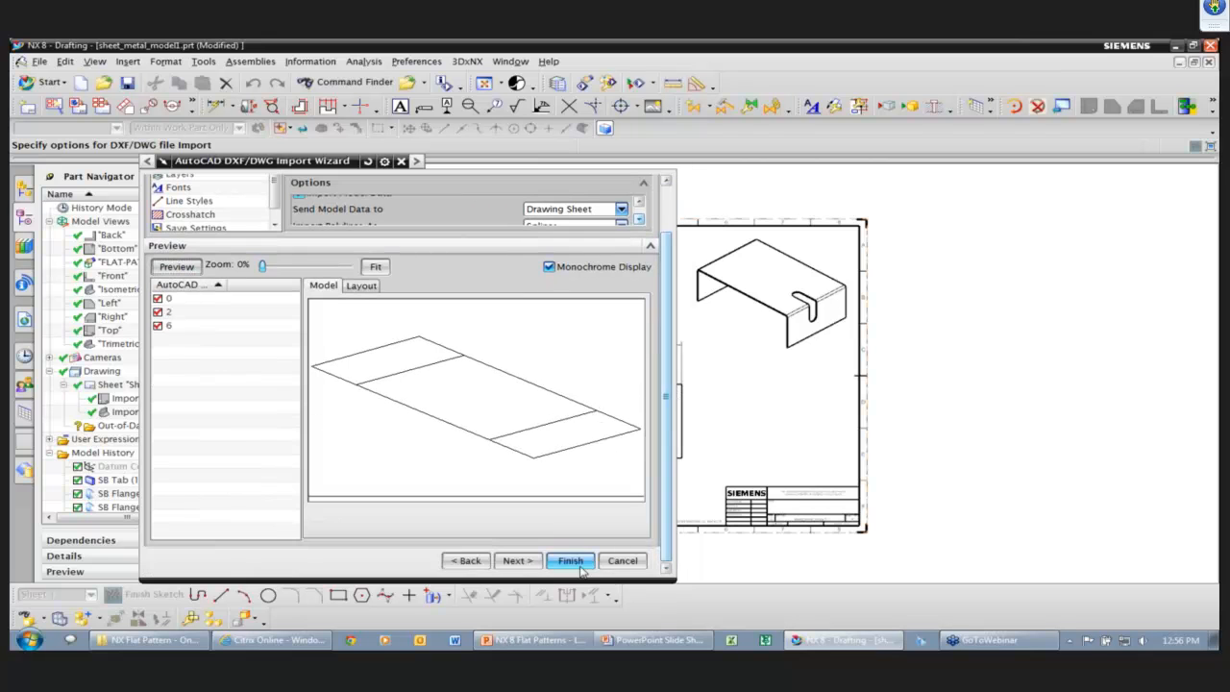
click(572, 561)
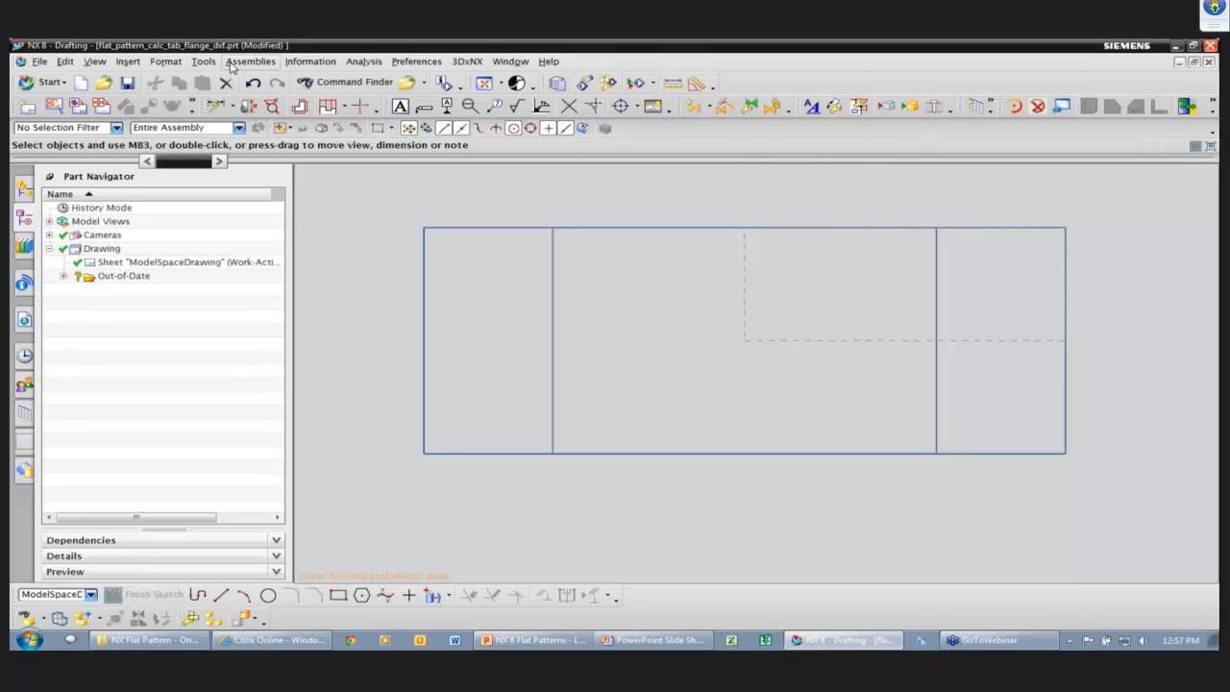
Turn layer category 2 and then category 6 off and back on to examine which imported curves each contains
click(176, 63)
click(180, 81)
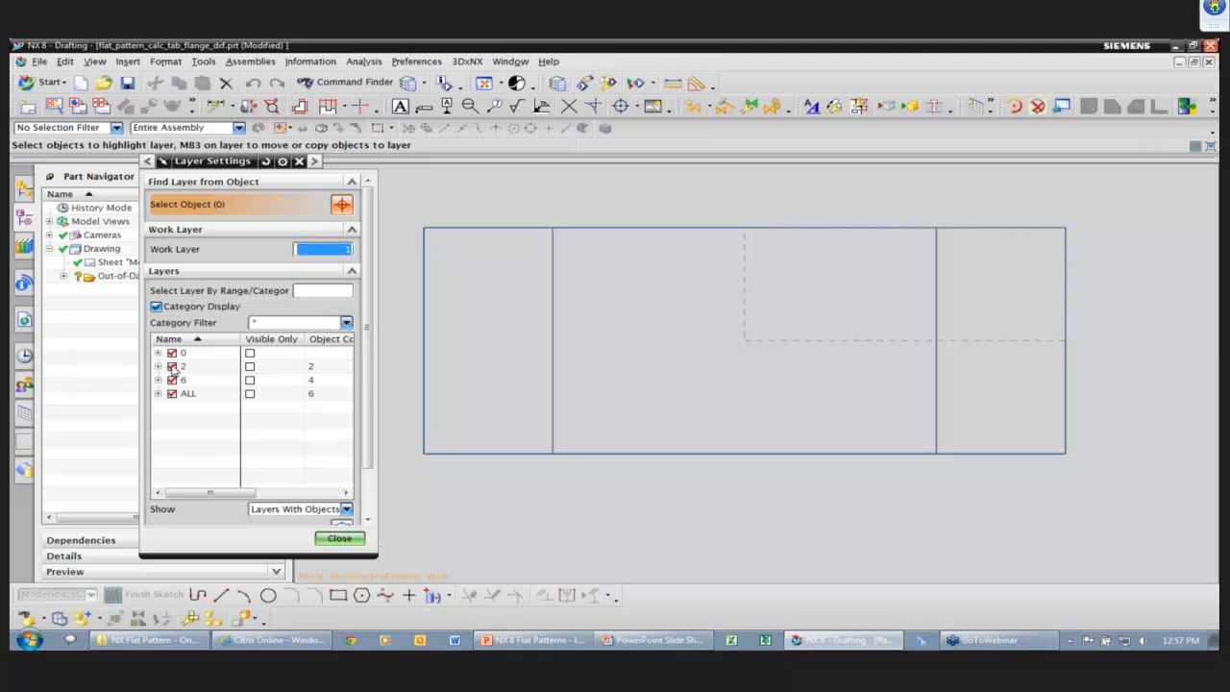
click(172, 367)
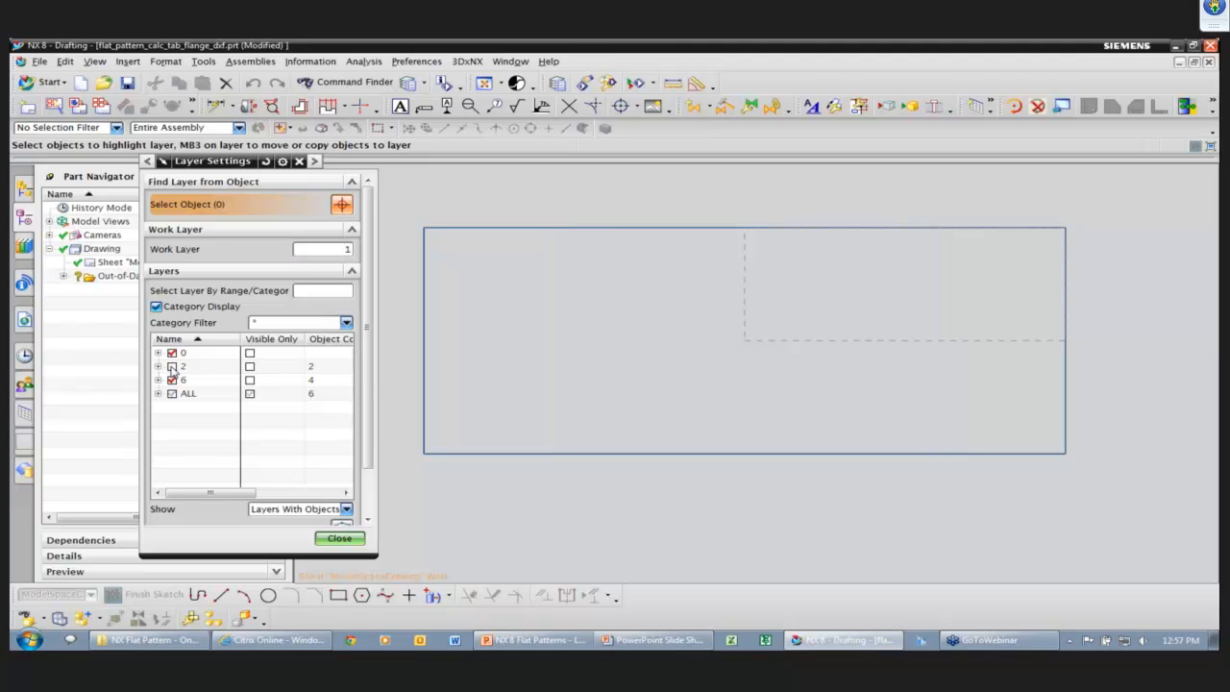
click(172, 366)
click(172, 379)
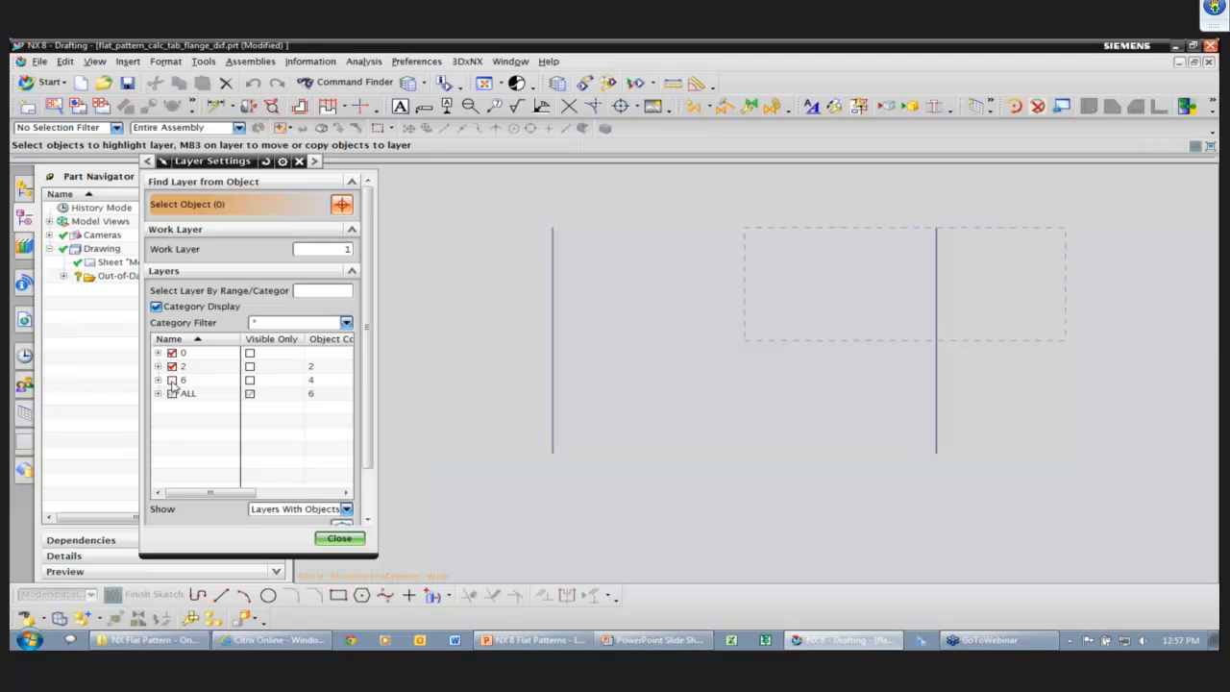
click(172, 379)
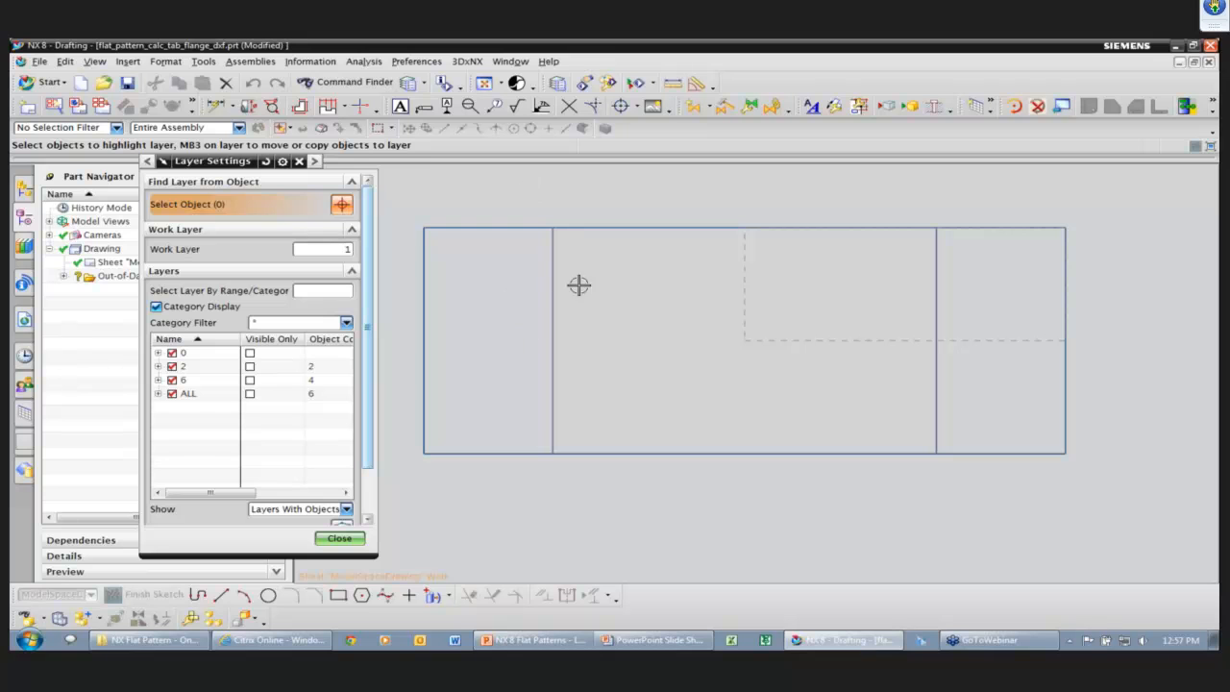
click(365, 542)
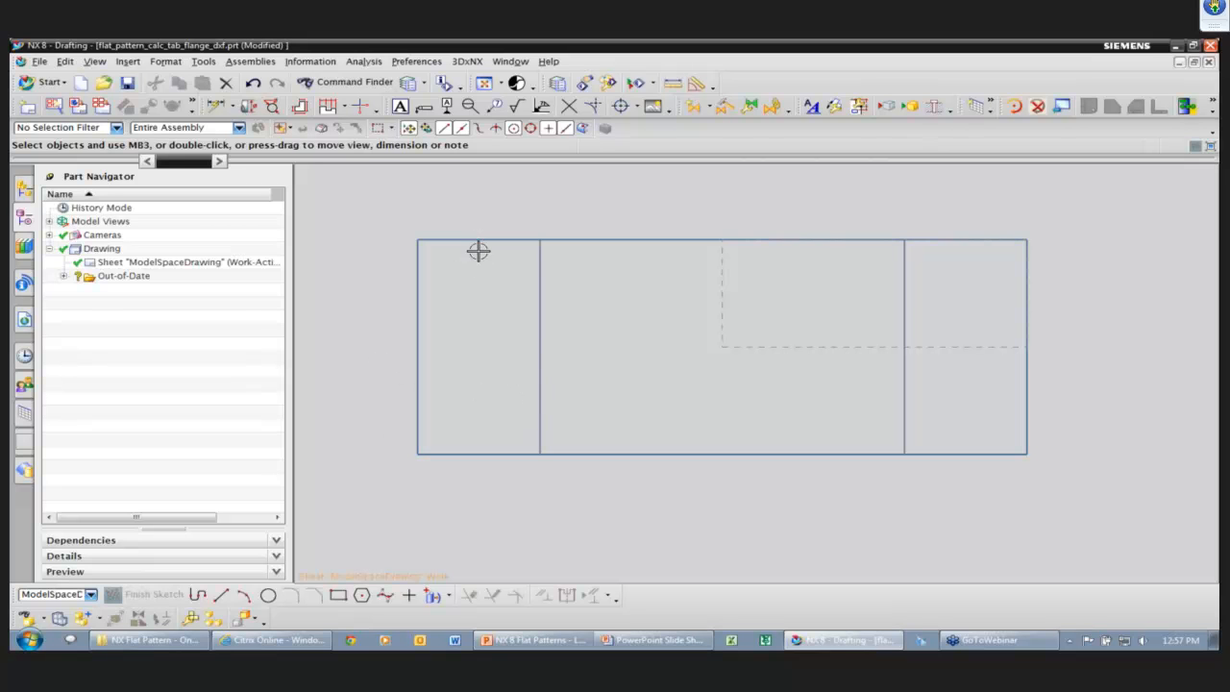
Switch to the PowerPoint slide show and advance to the Flatten Lofted Transitions slide
key(alt+Tab)
key(alt+Tab)
key(alt+Tab)
key(alt+Tab)
key(alt+Tab)
key(alt+Tab)
key(alt+Tab)
key(alt+Tab)
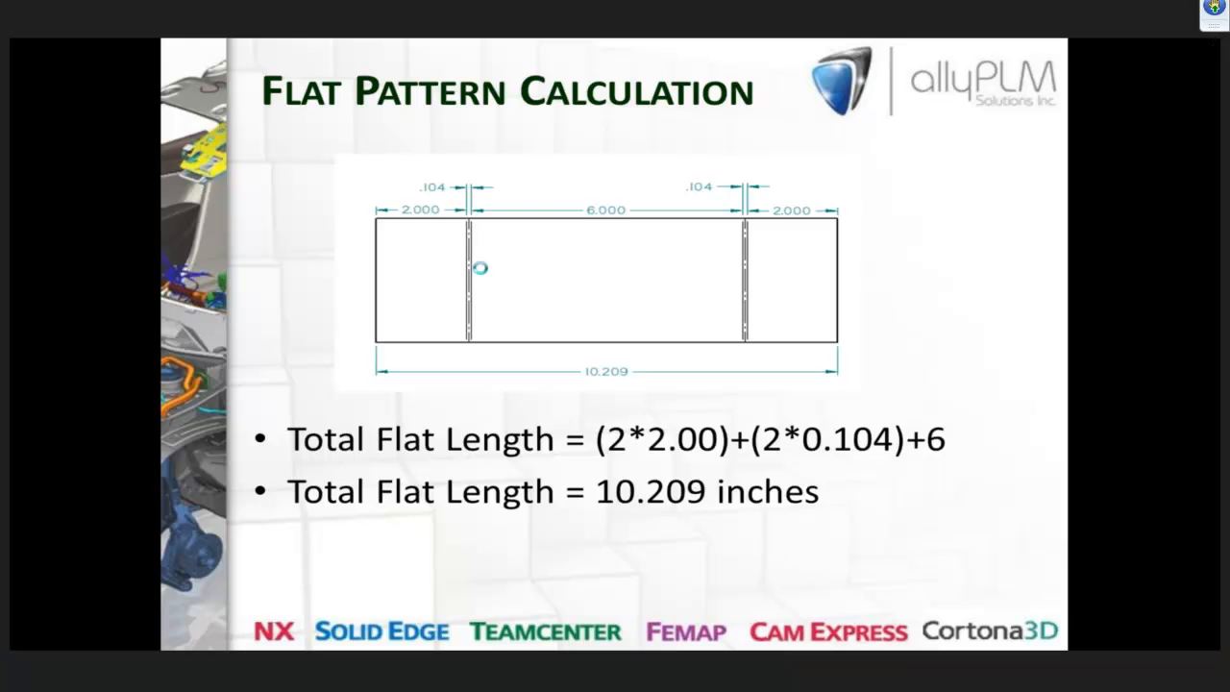
click(481, 268)
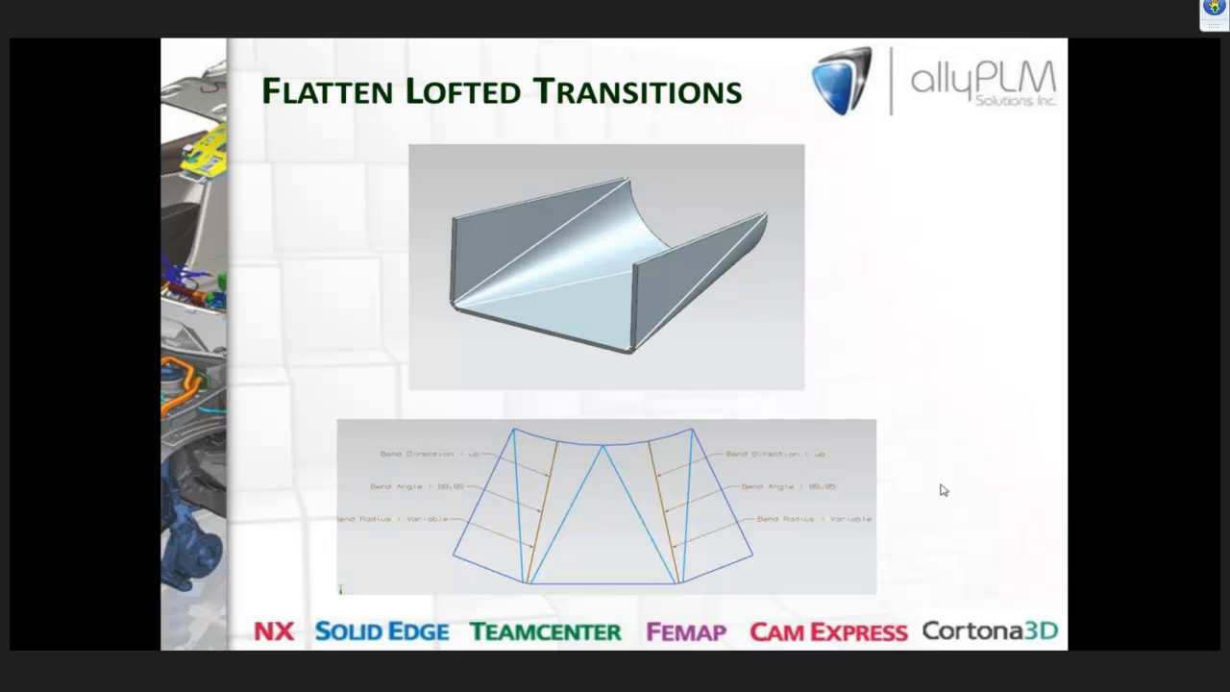
Switch back to NX, open lofted_transition_start.prt from the recent parts history and enter the NX Sheet Metal application
key(alt+Tab)
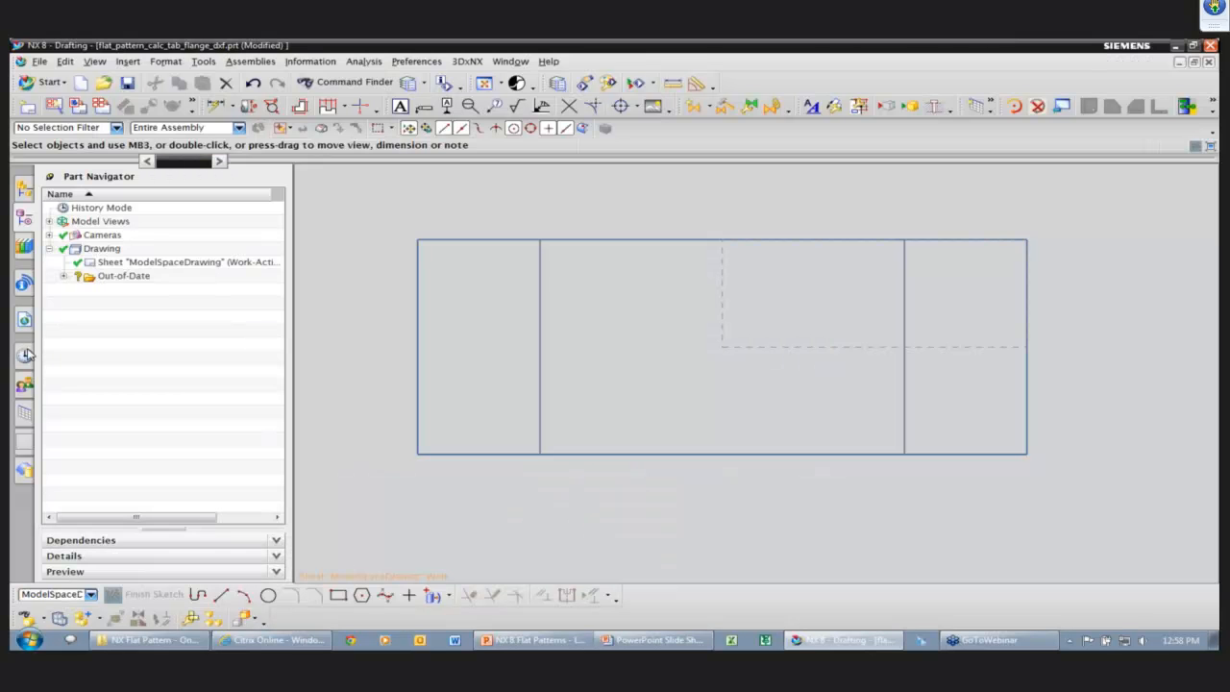
click(25, 354)
drag(282, 274, 277, 288)
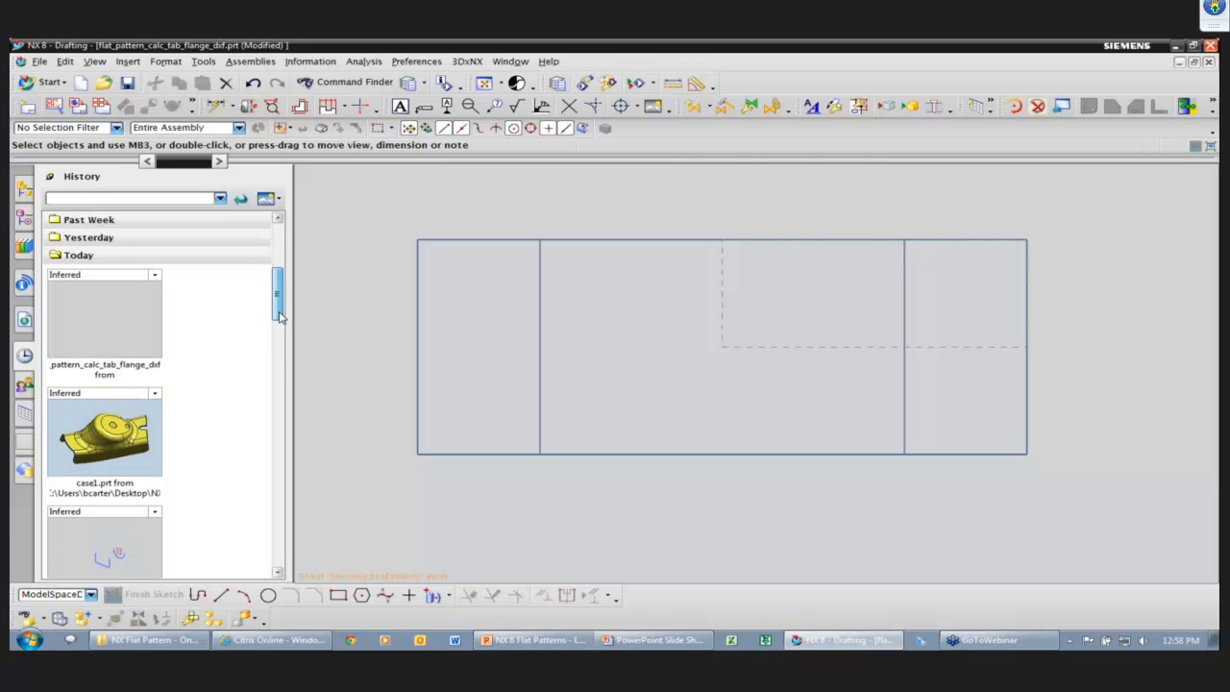
click(108, 548)
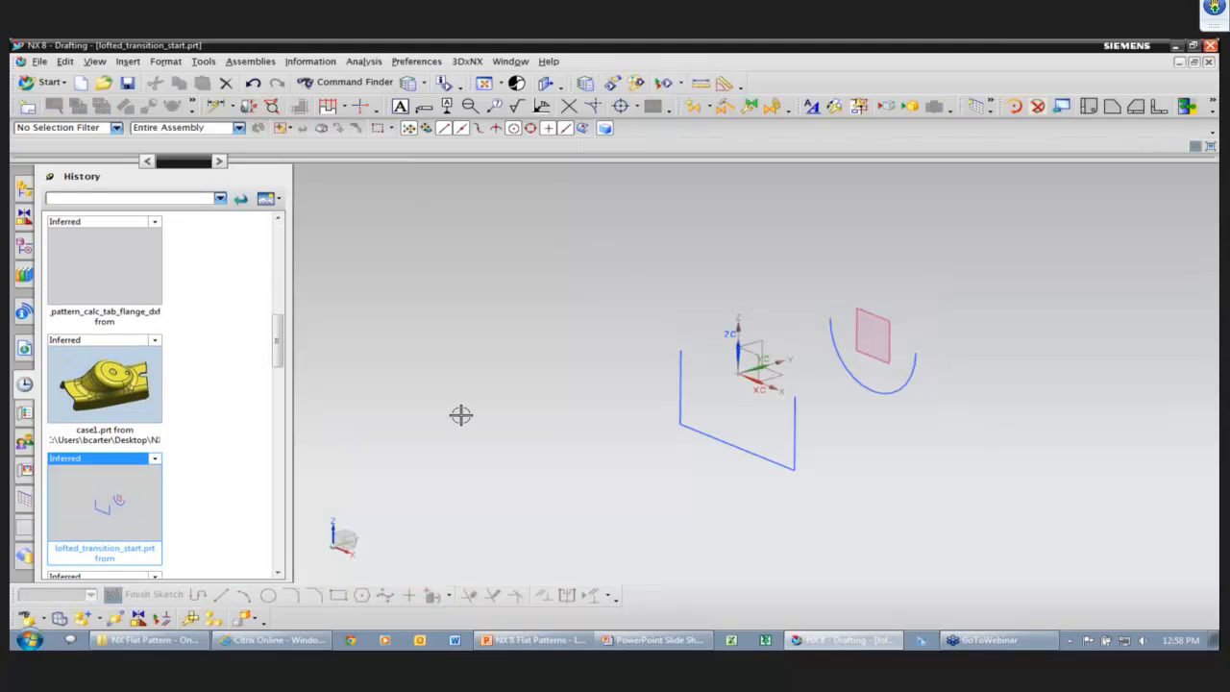
click(27, 252)
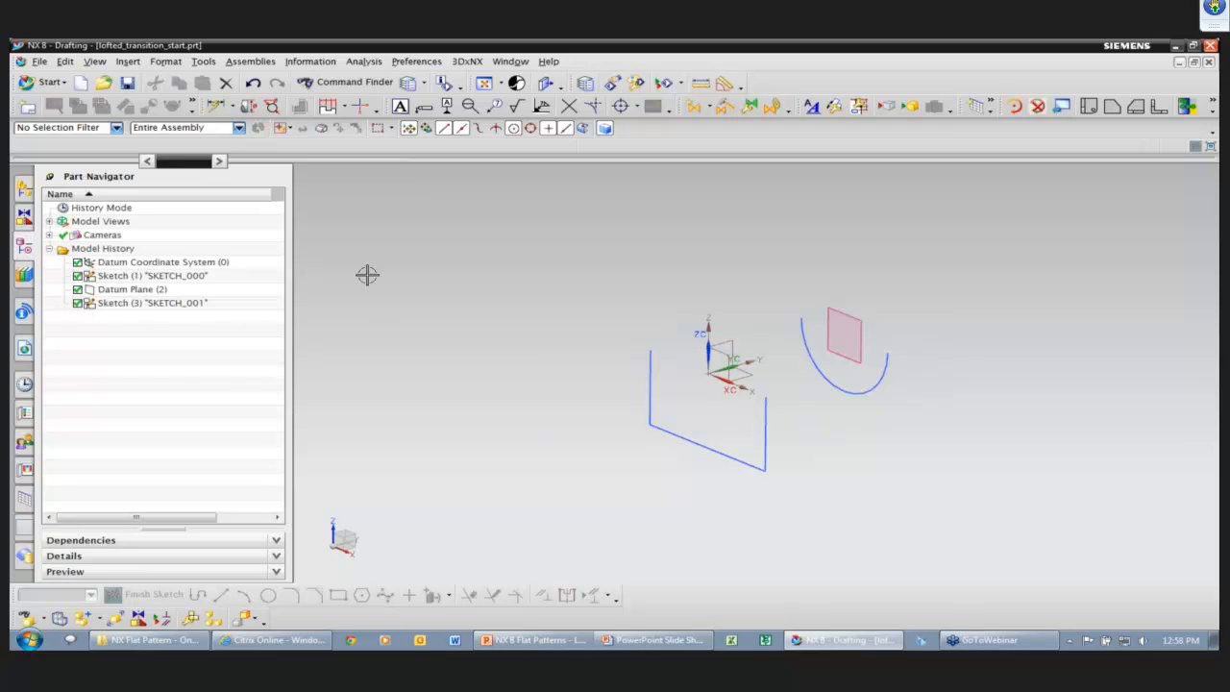
click(50, 83)
click(67, 118)
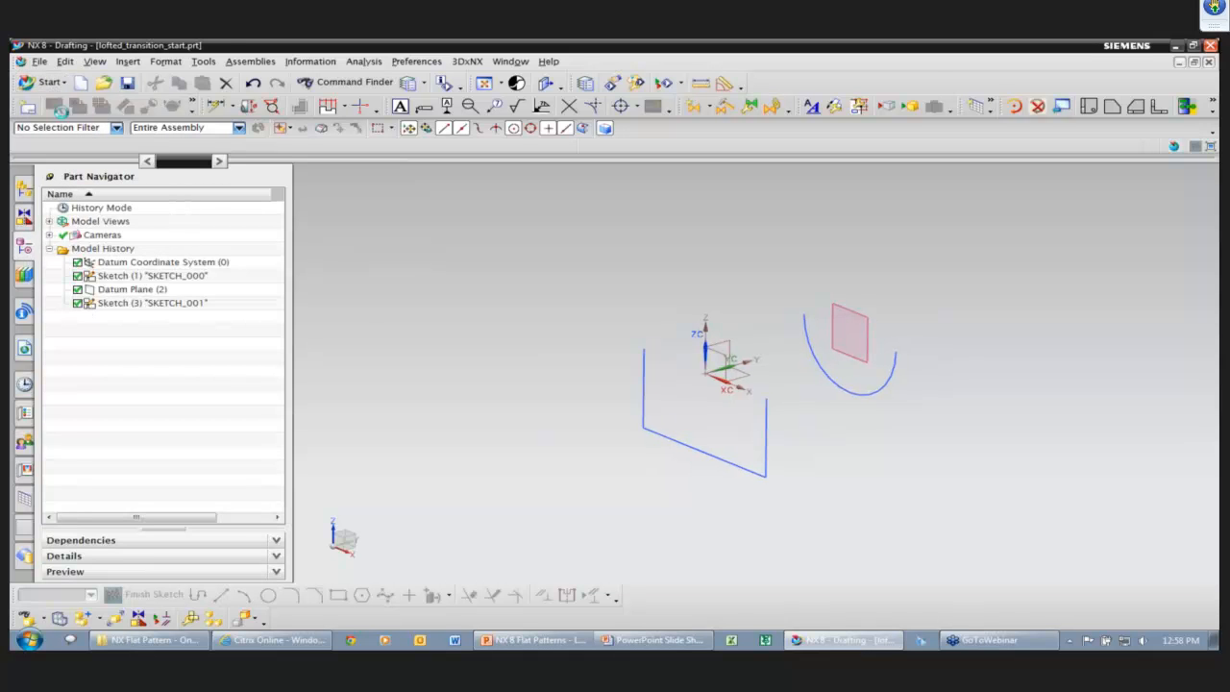
Create a 0.1 in thick base Lofted Flange from the three-line profile to the arc, using multi-segment bends with 3 segments
click(126, 108)
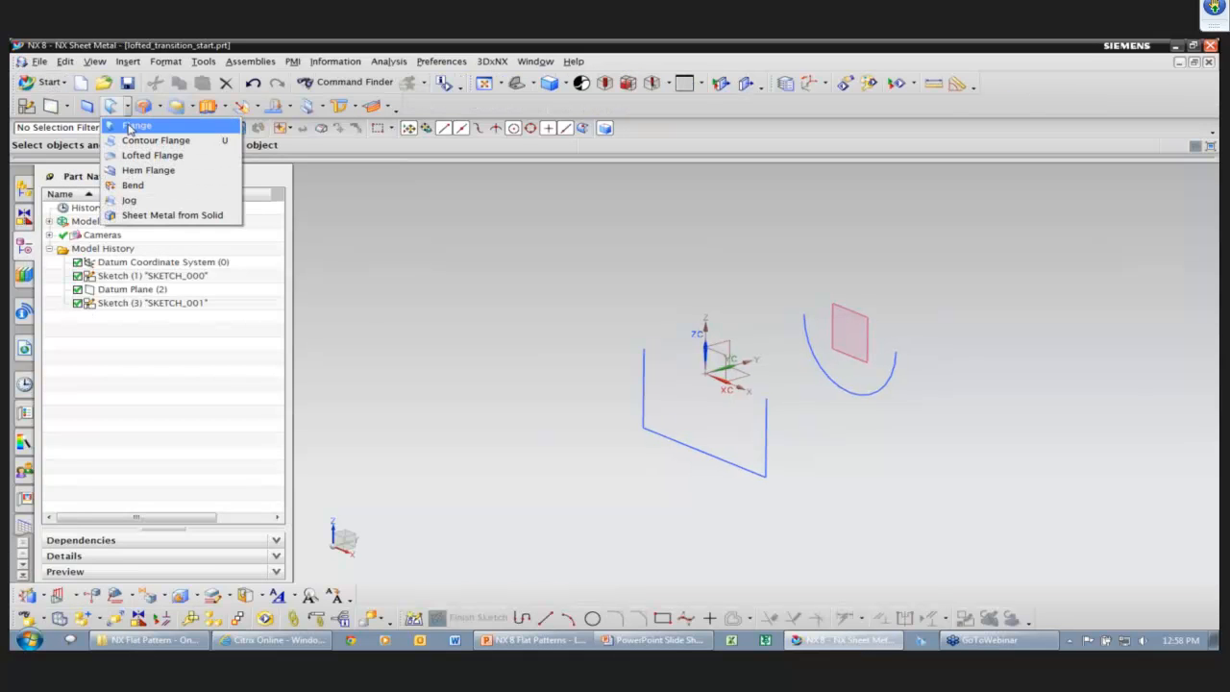
click(161, 154)
click(645, 366)
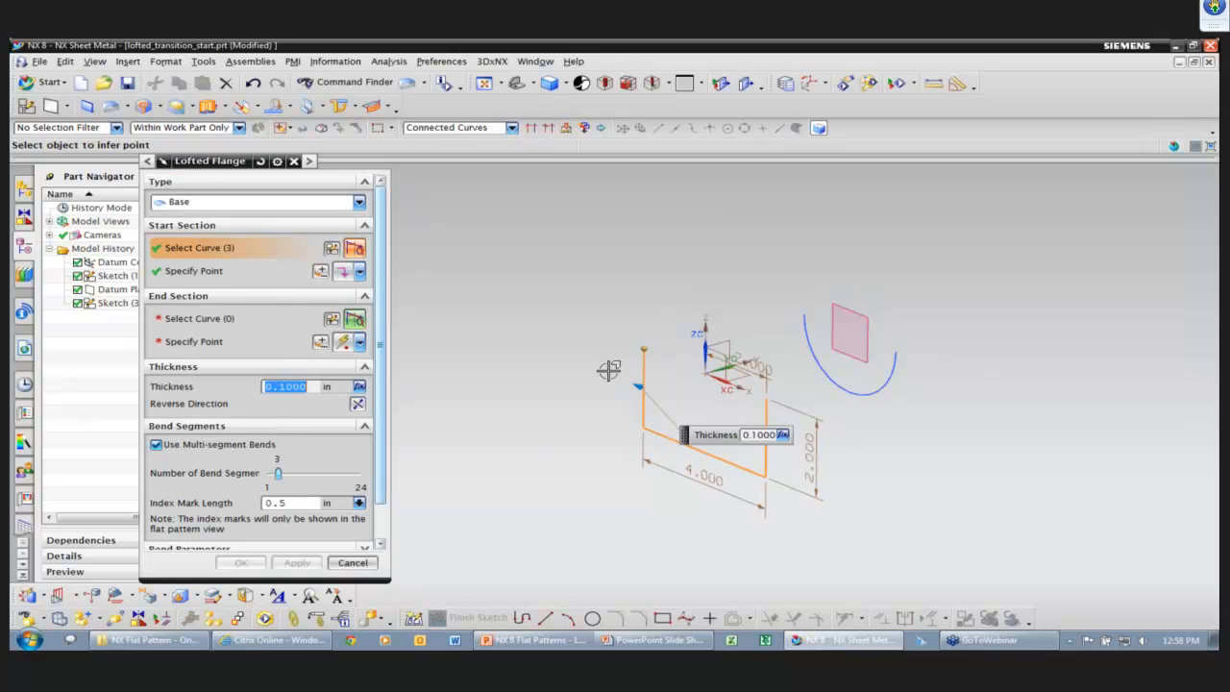
click(806, 329)
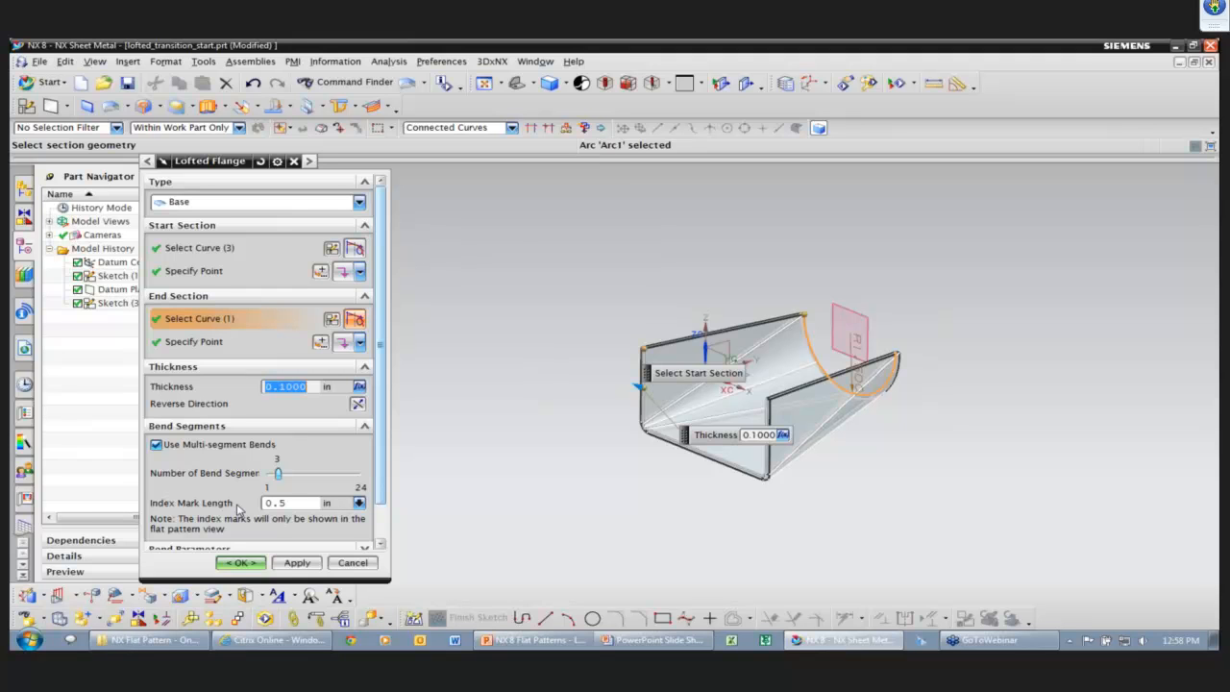
click(247, 563)
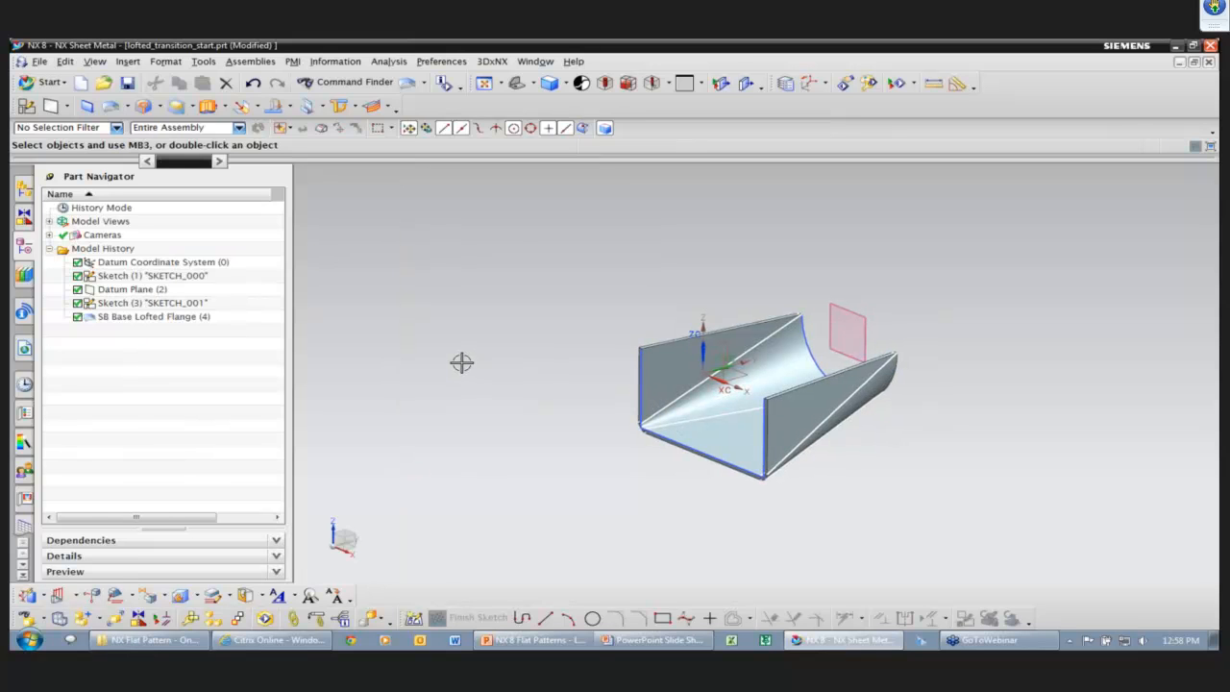
Hide the sketches and datums so that only the lofted flange body is displayed
key(ctrl+w)
click(312, 265)
click(312, 279)
click(323, 399)
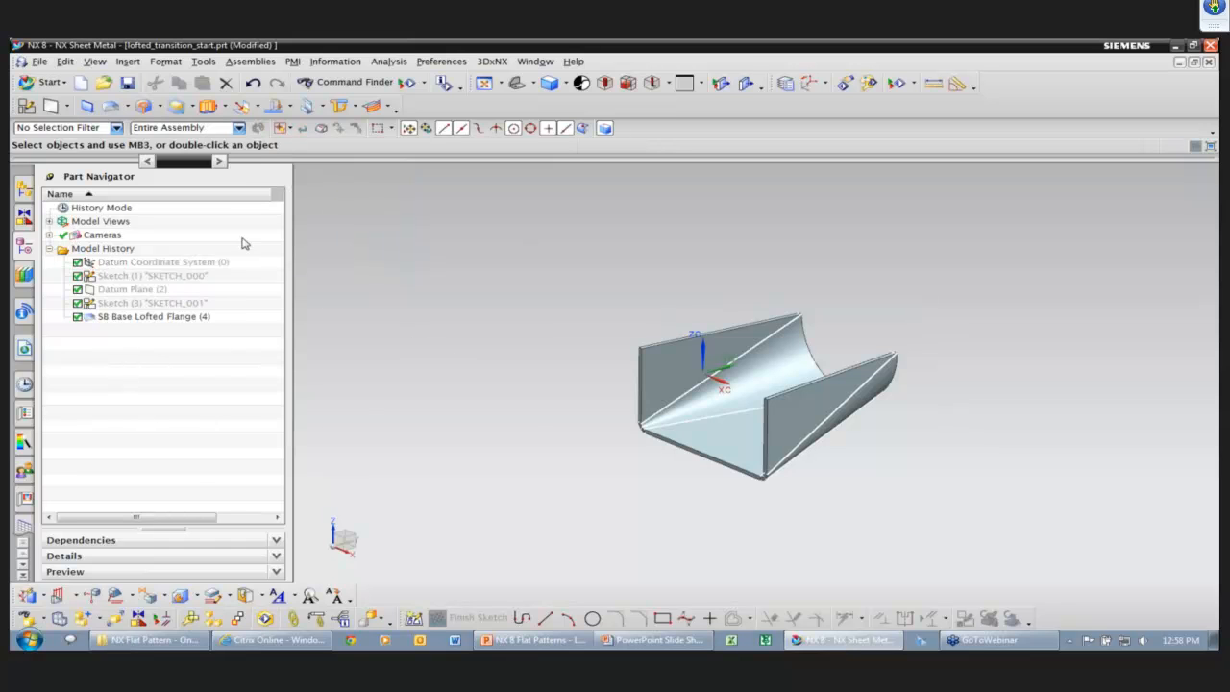
Create a Flat Pattern of the lofted flange using its flat base face as the upward face
click(354, 108)
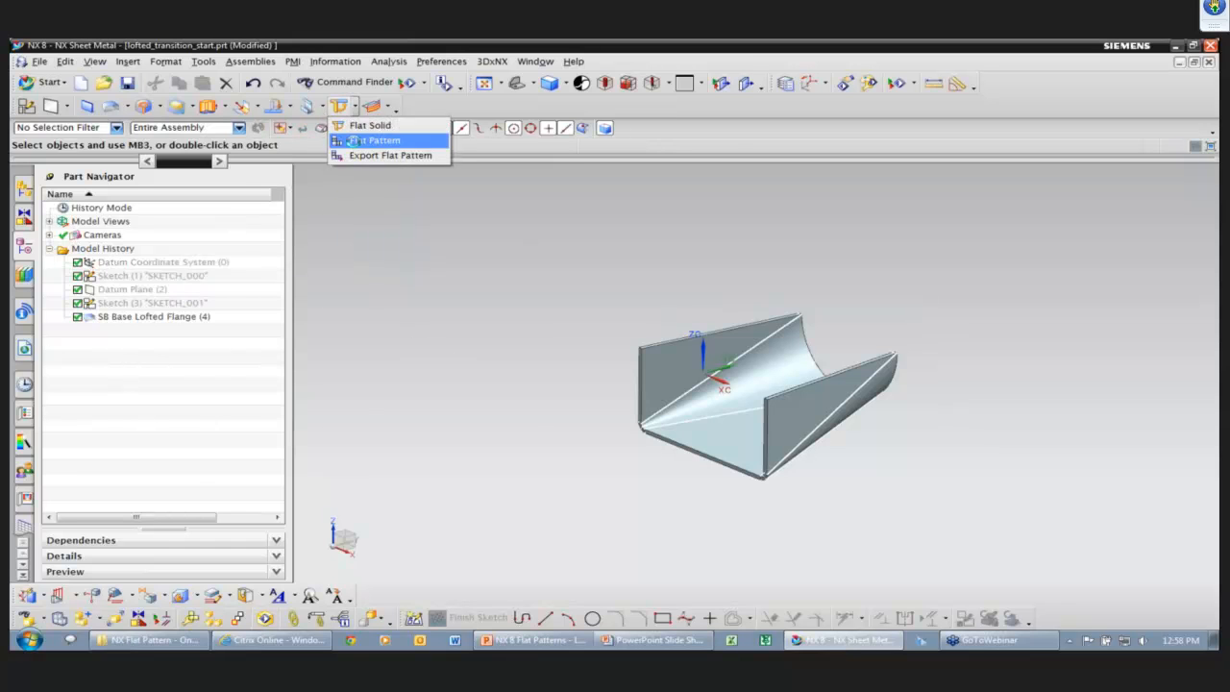
click(374, 141)
click(700, 433)
click(228, 408)
click(634, 364)
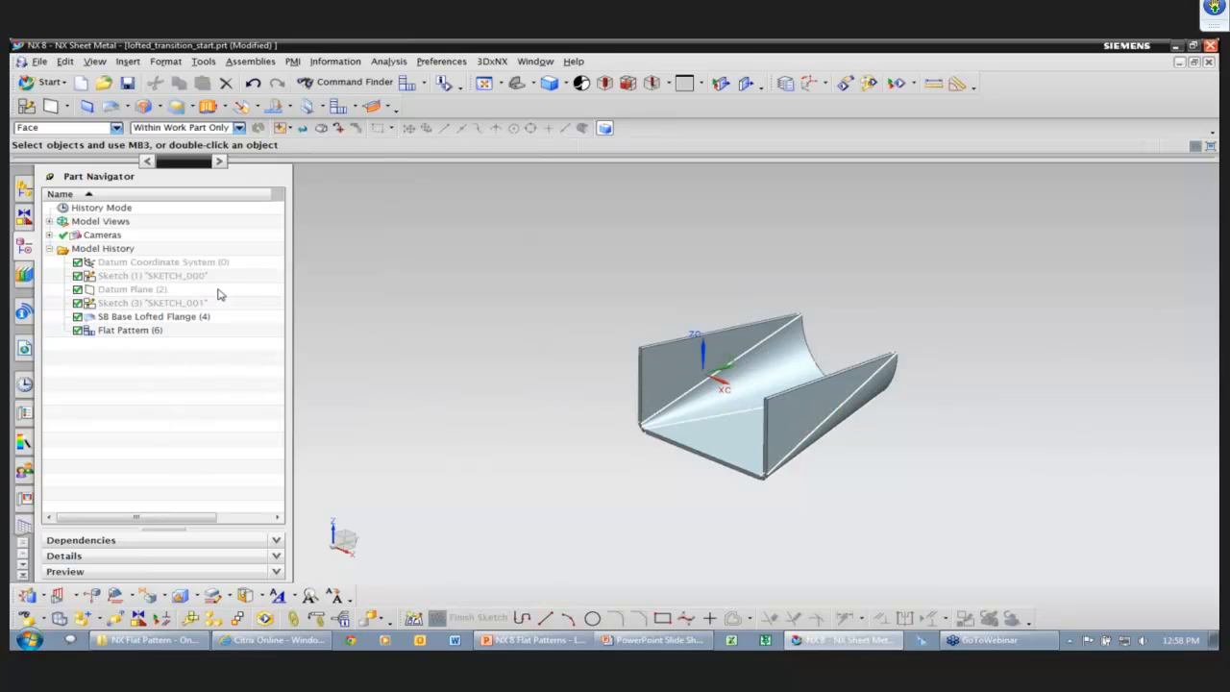
Display the FLAT-PATTERN#1 model view to examine the lofted flange's flat pattern, and return to the Trimetric view
click(49, 221)
click(123, 266)
double_click(123, 265)
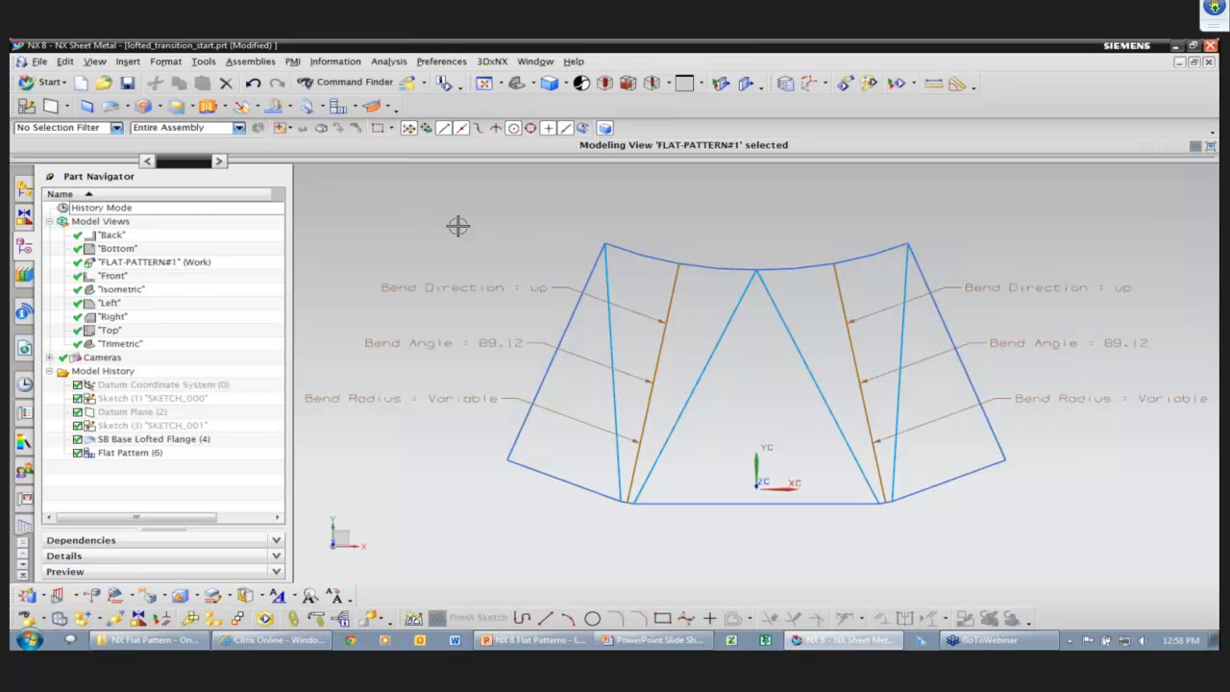
scroll(457, 226, down, 1)
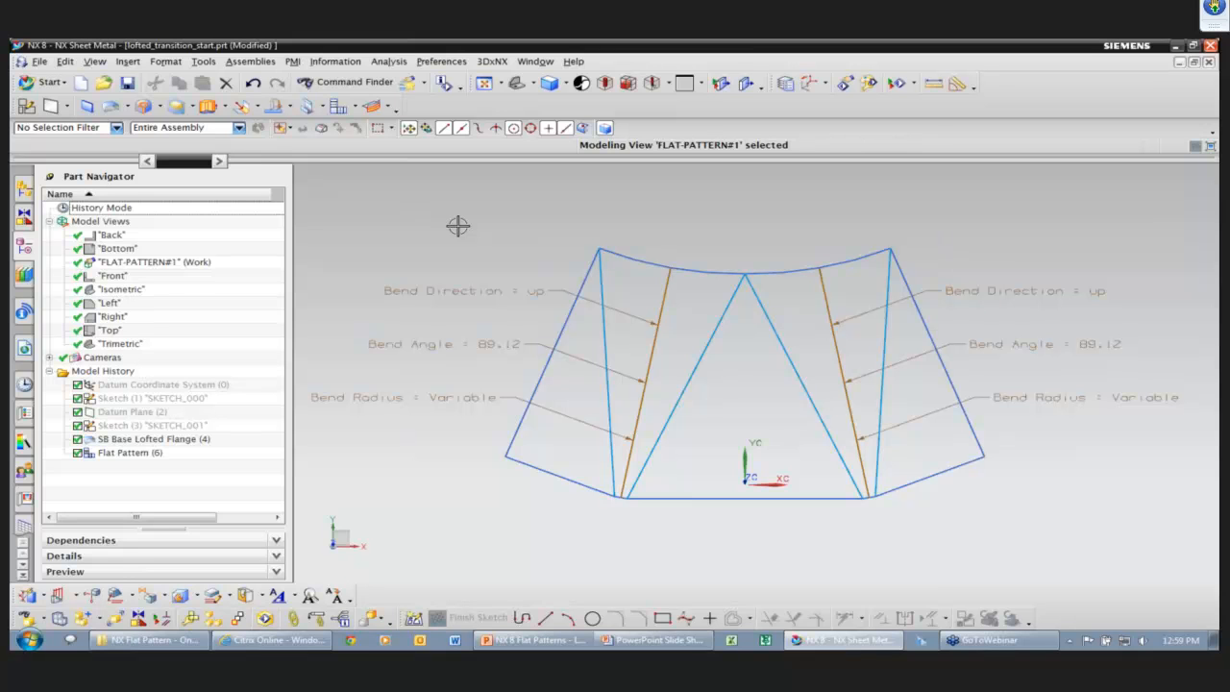
double_click(125, 343)
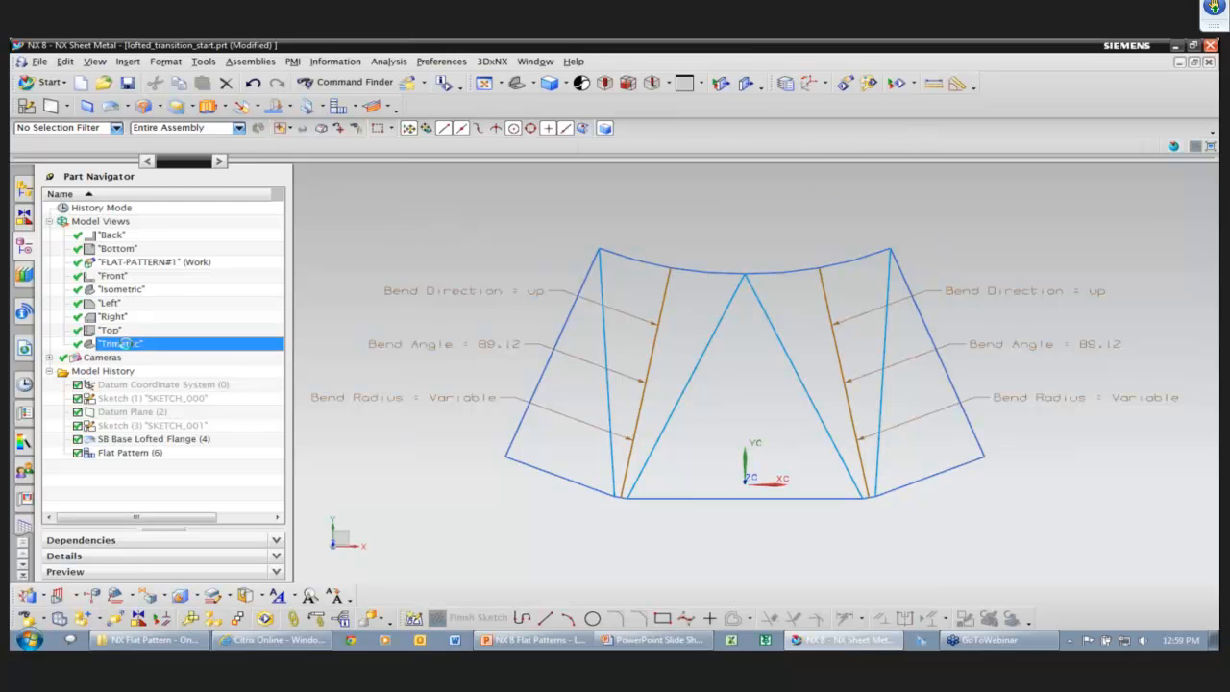
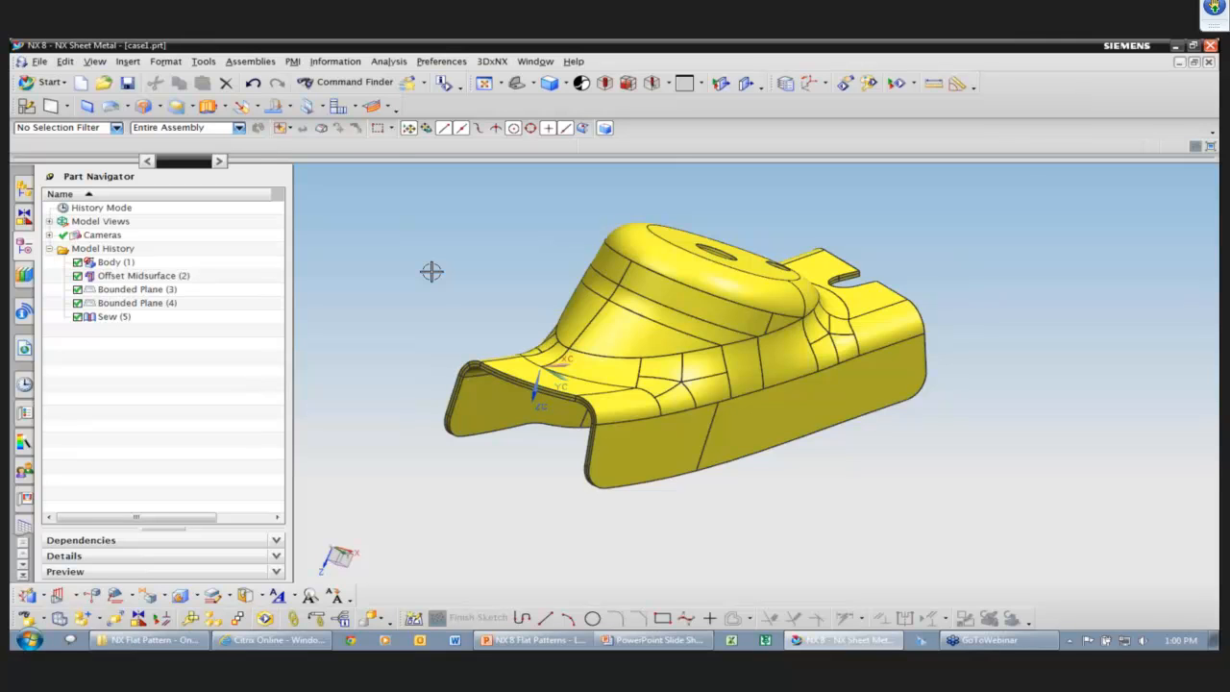
Switch the case1.prt part to the Modeling application
middle_drag(431, 272, 435, 274)
click(48, 82)
click(77, 100)
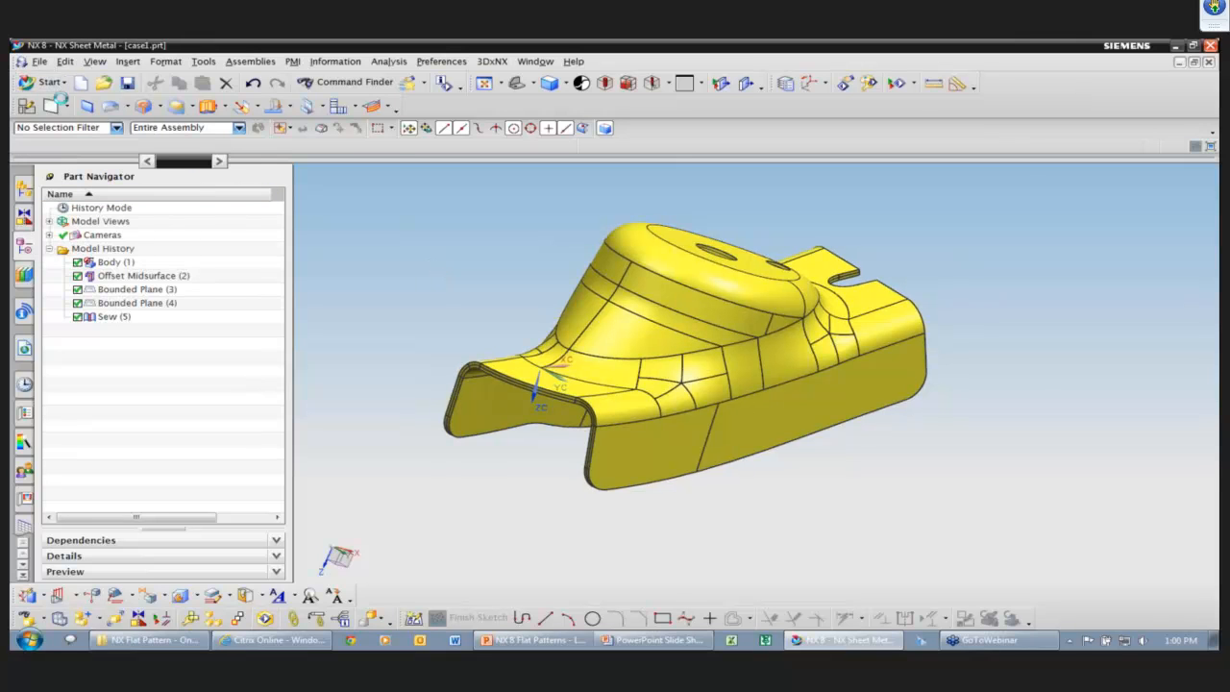
click(127, 60)
mouse_move(192, 315)
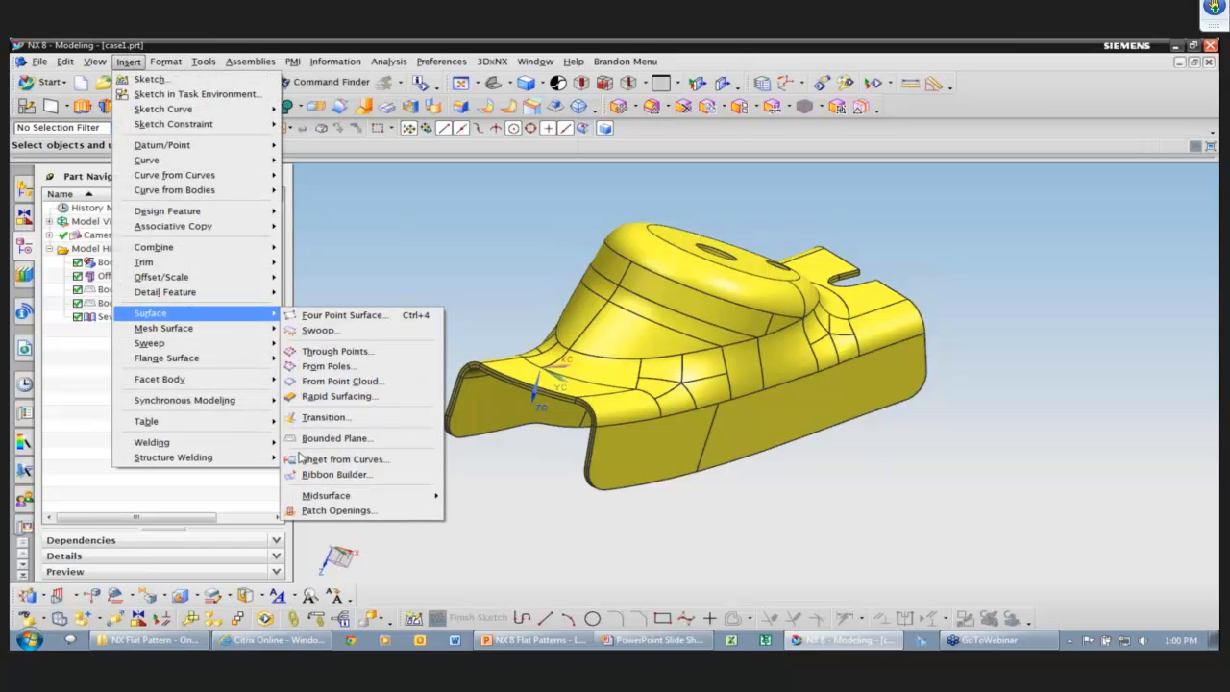
mouse_move(345, 497)
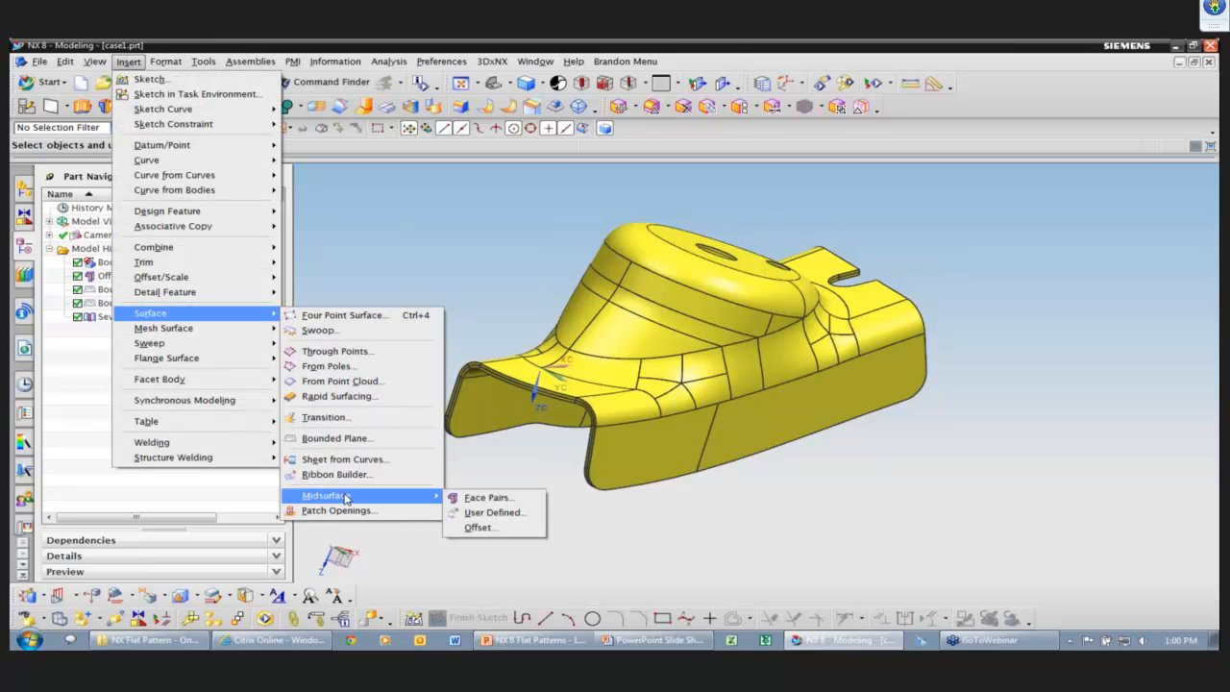
click(423, 211)
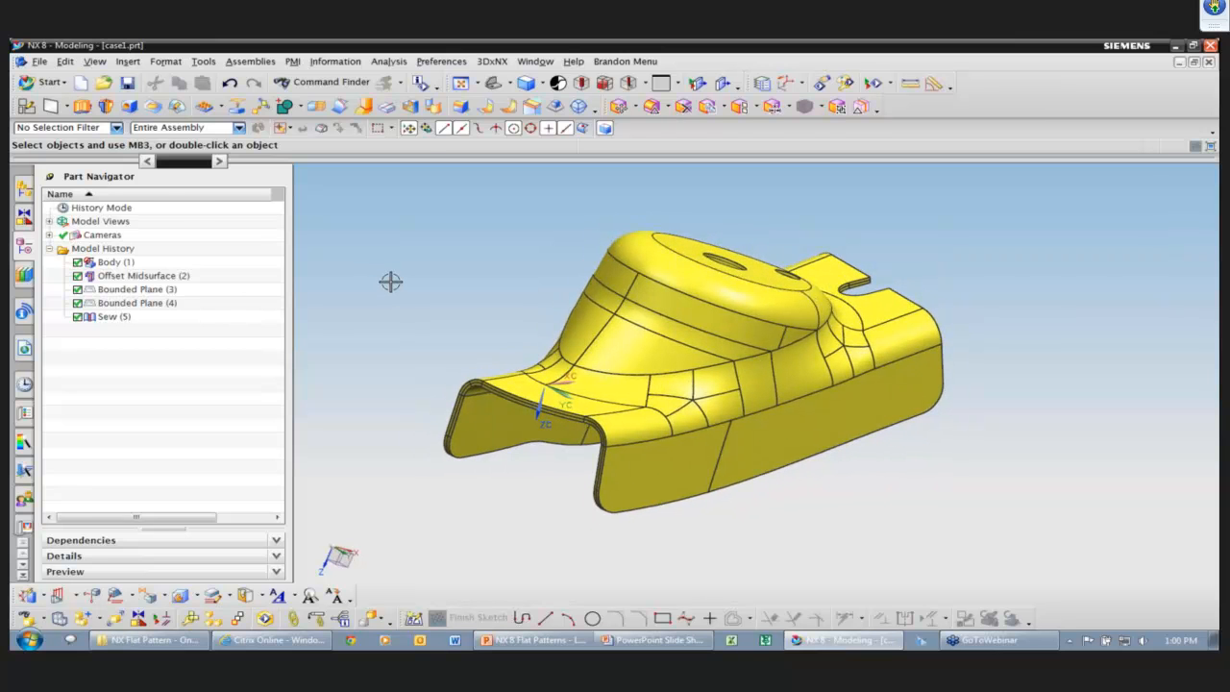
Hide the solid bodies of case1.prt so that only the midsurface sheet body is displayed
key(ctrl+w)
click(312, 239)
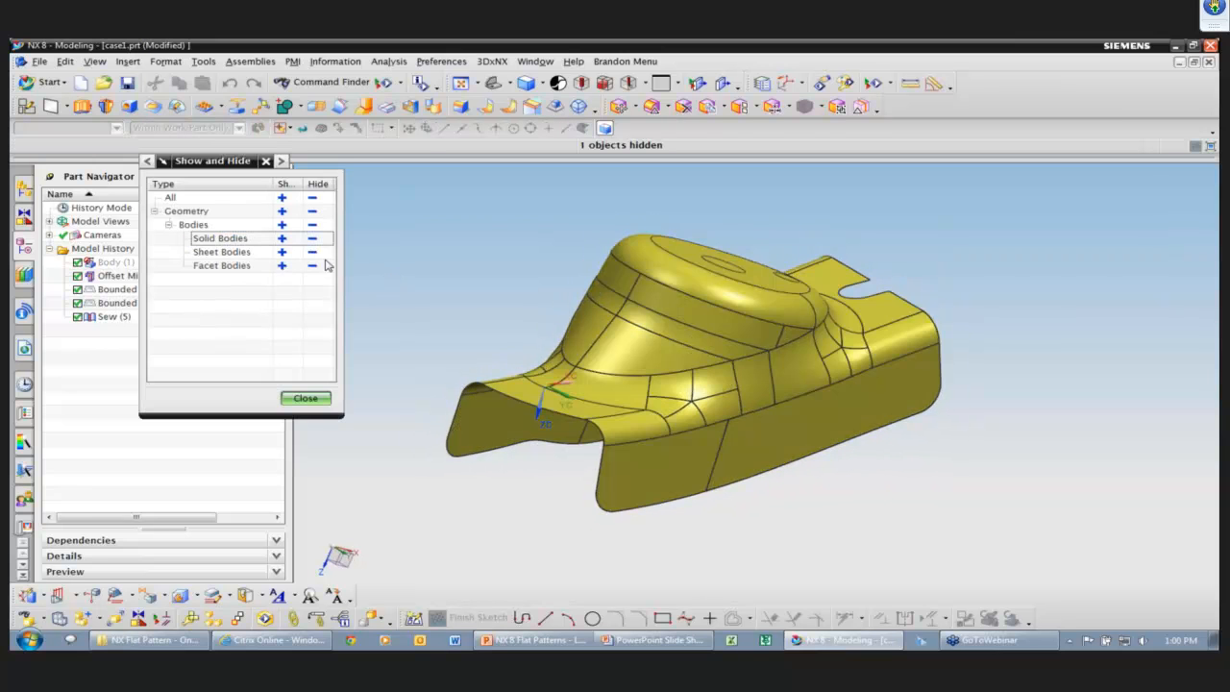
click(317, 398)
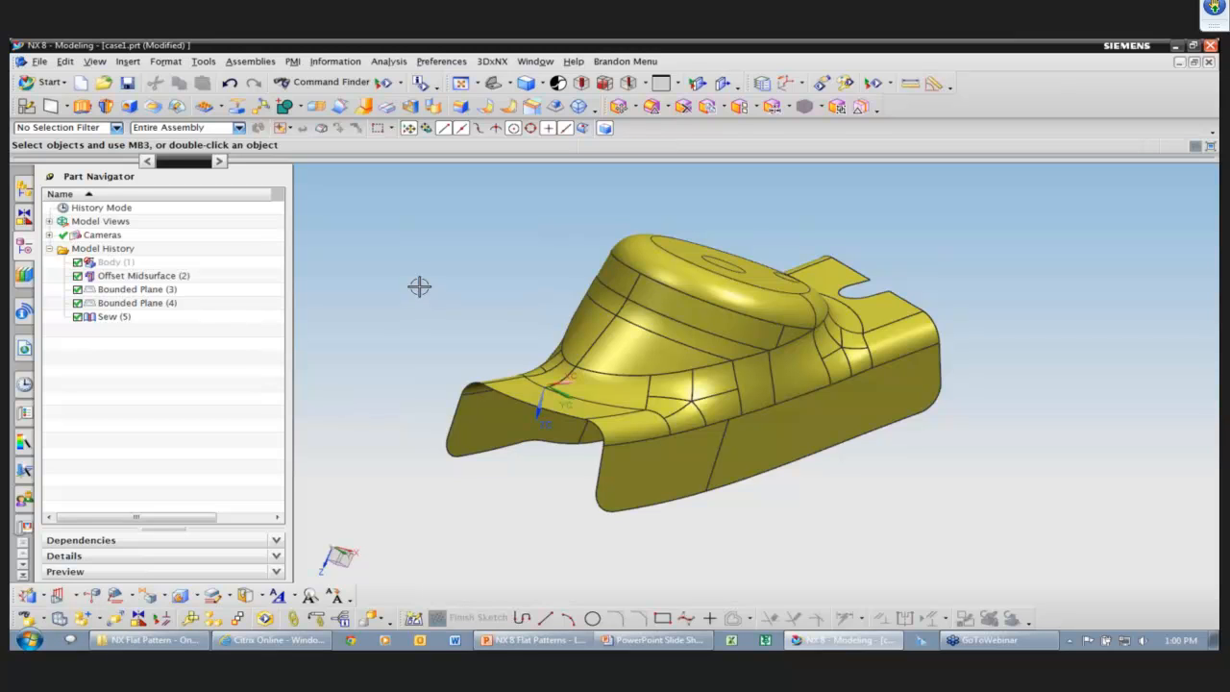
Start a one-step formability analysis of type Entire Unform and select all the sheet body's faces as the unform region
click(390, 63)
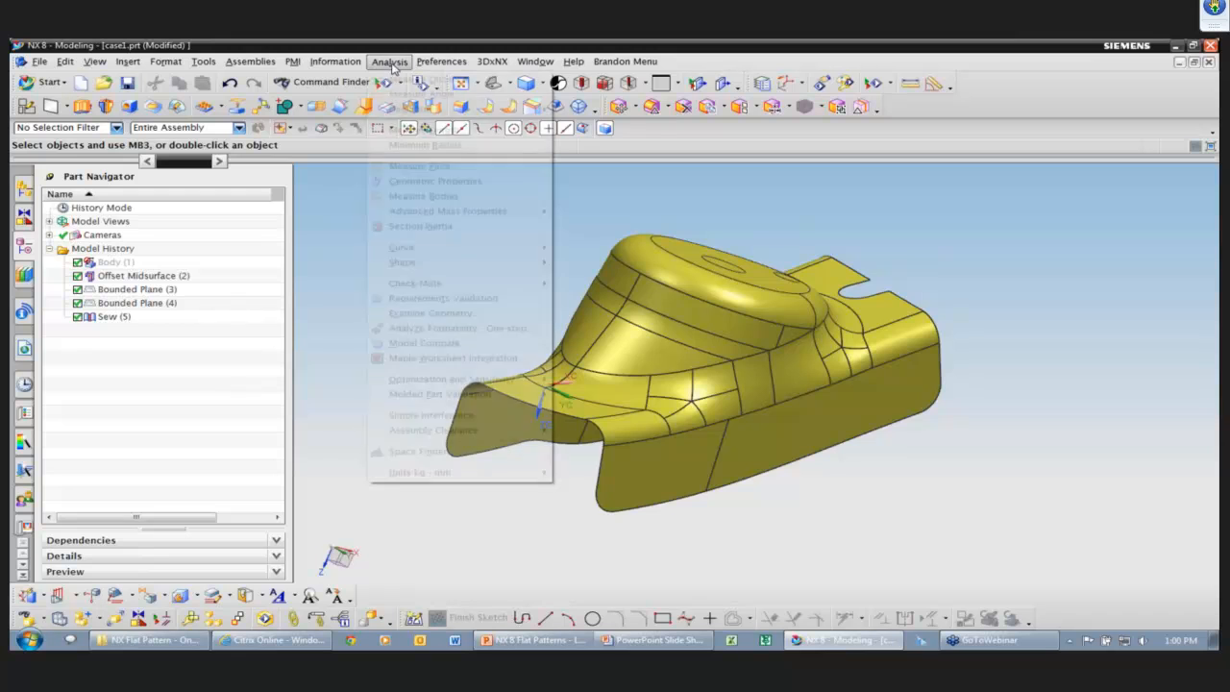
click(459, 328)
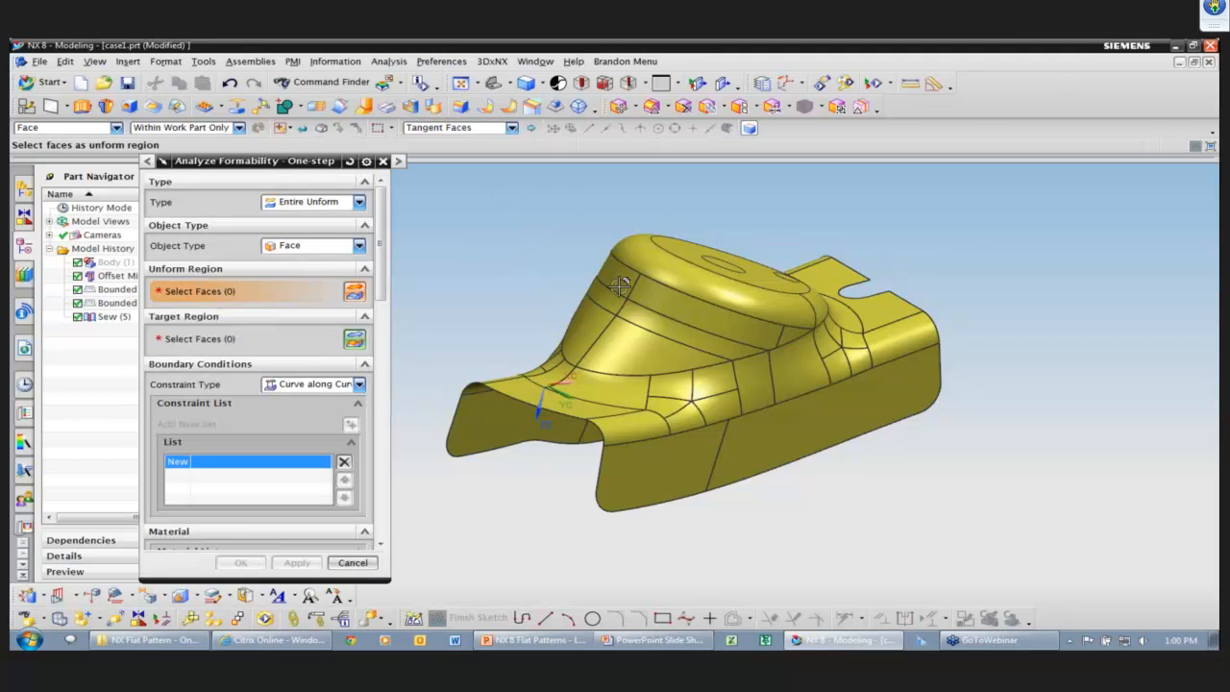
click(667, 279)
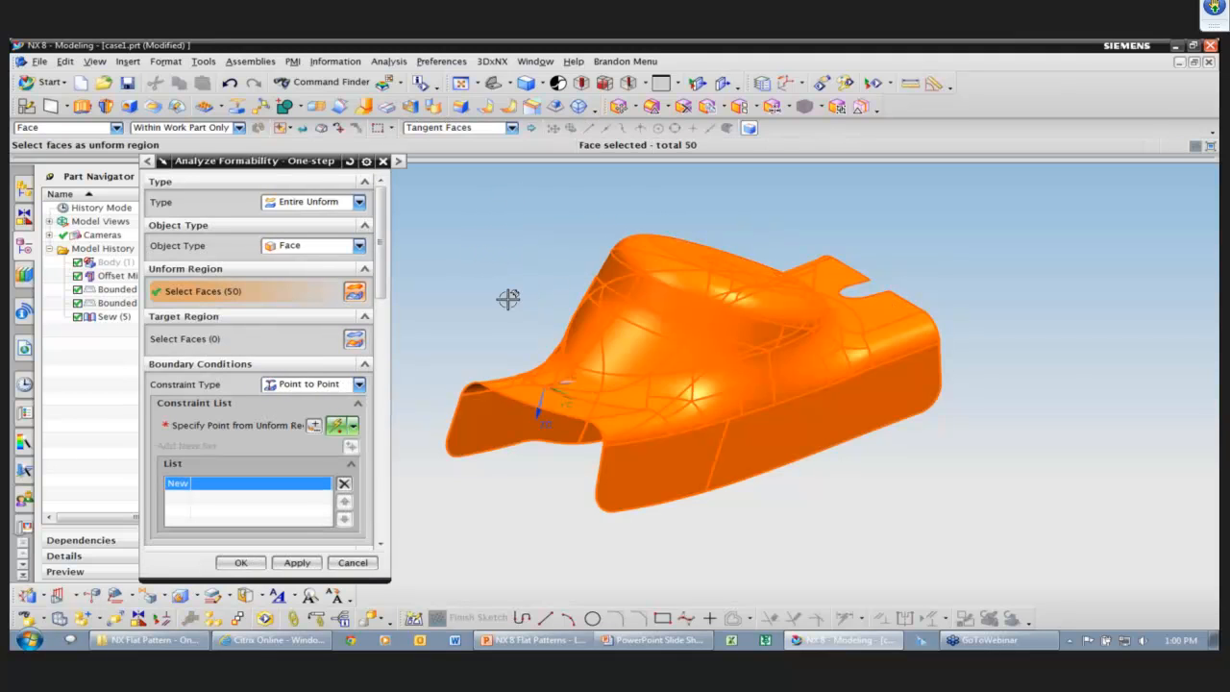
Add a Curve along Curve boundary constraint using the single top edges at both ends of the part, including both edges beside the notch
scroll(339, 327, down, 3)
click(317, 291)
click(316, 333)
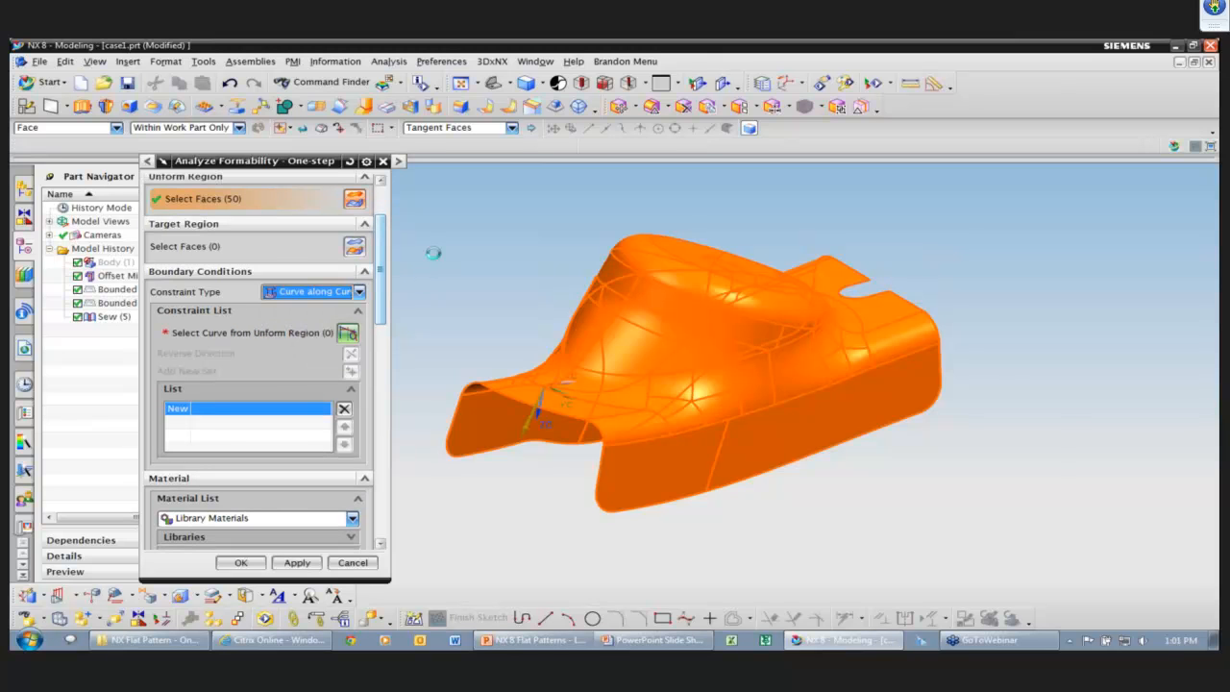
middle_drag(461, 266, 493, 405)
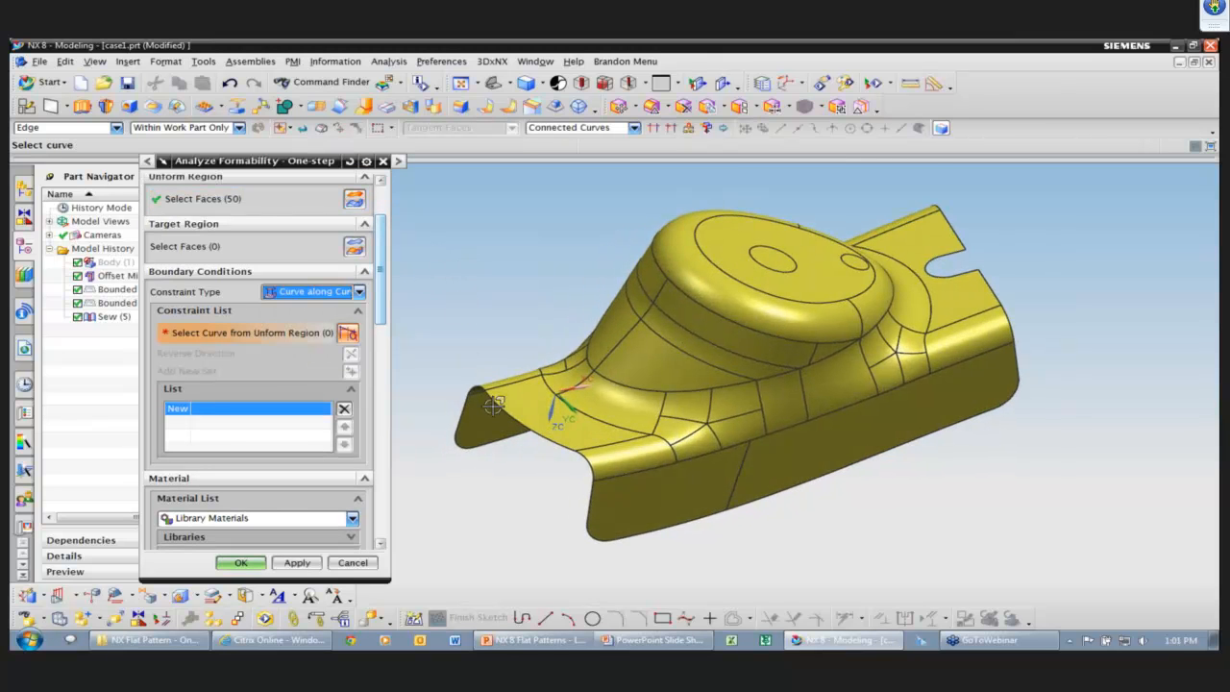
click(578, 128)
click(575, 146)
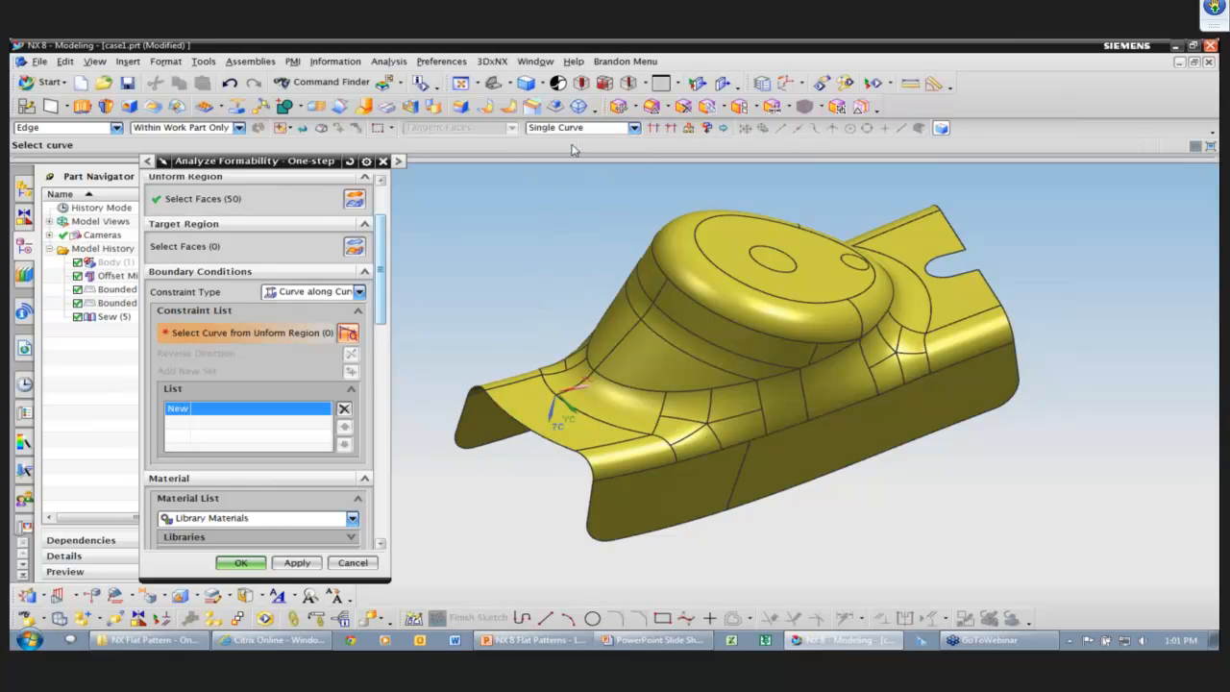
click(499, 390)
click(949, 217)
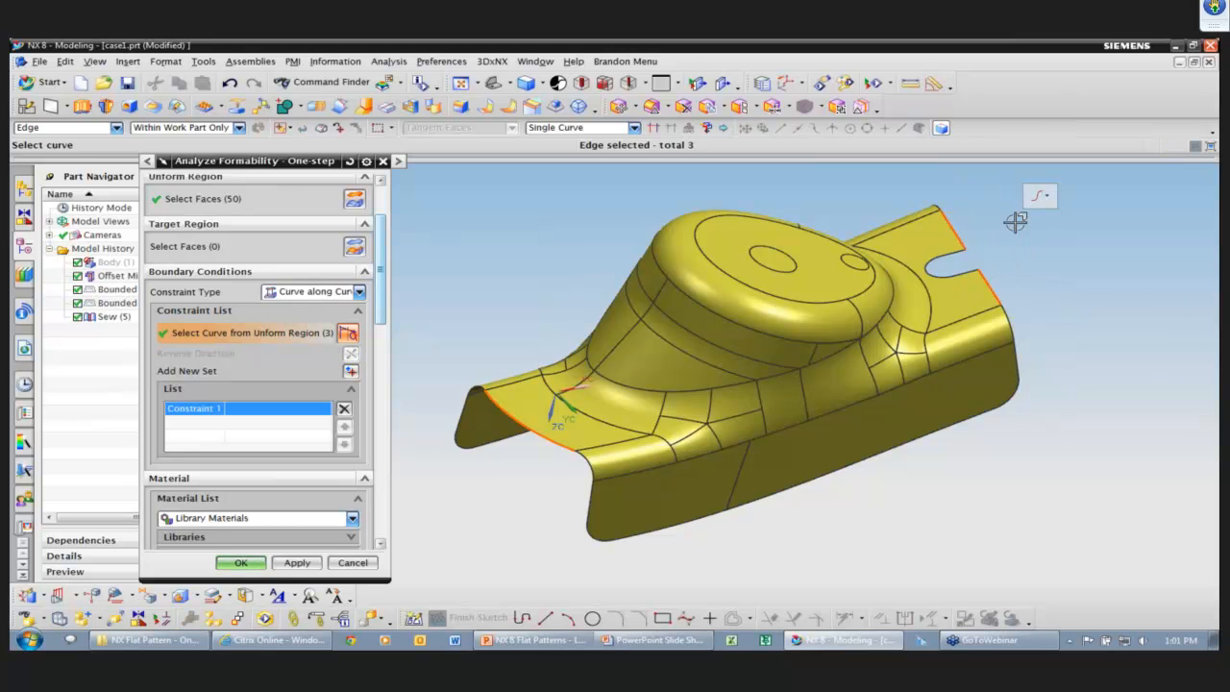
Set the draw direction of the formability analysis to the -ZC axis
scroll(1016, 219, down, 2)
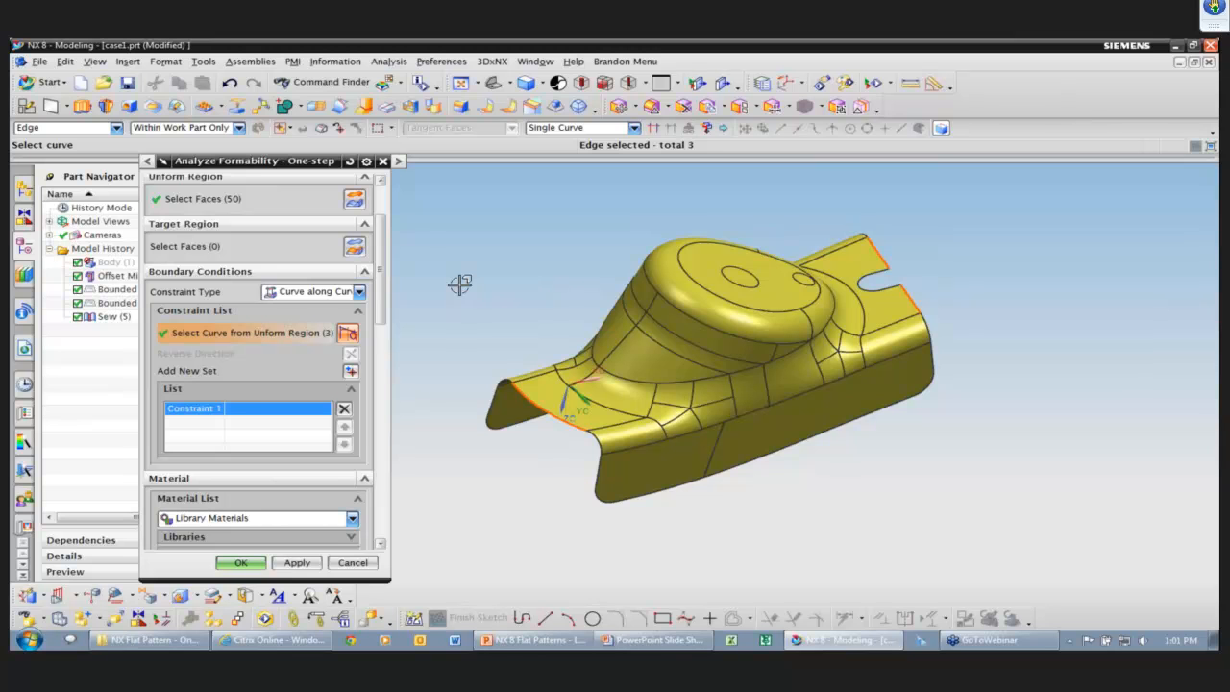
scroll(385, 272, down, 1)
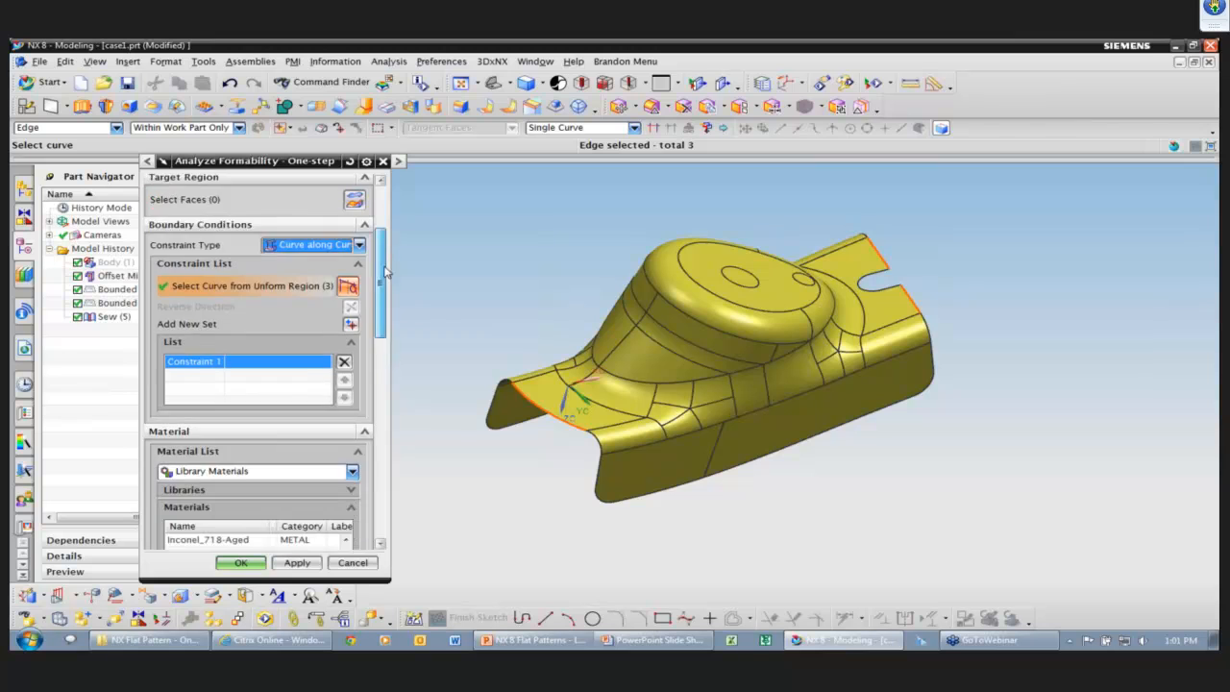
scroll(385, 272, down, 3)
drag(390, 305, 400, 361)
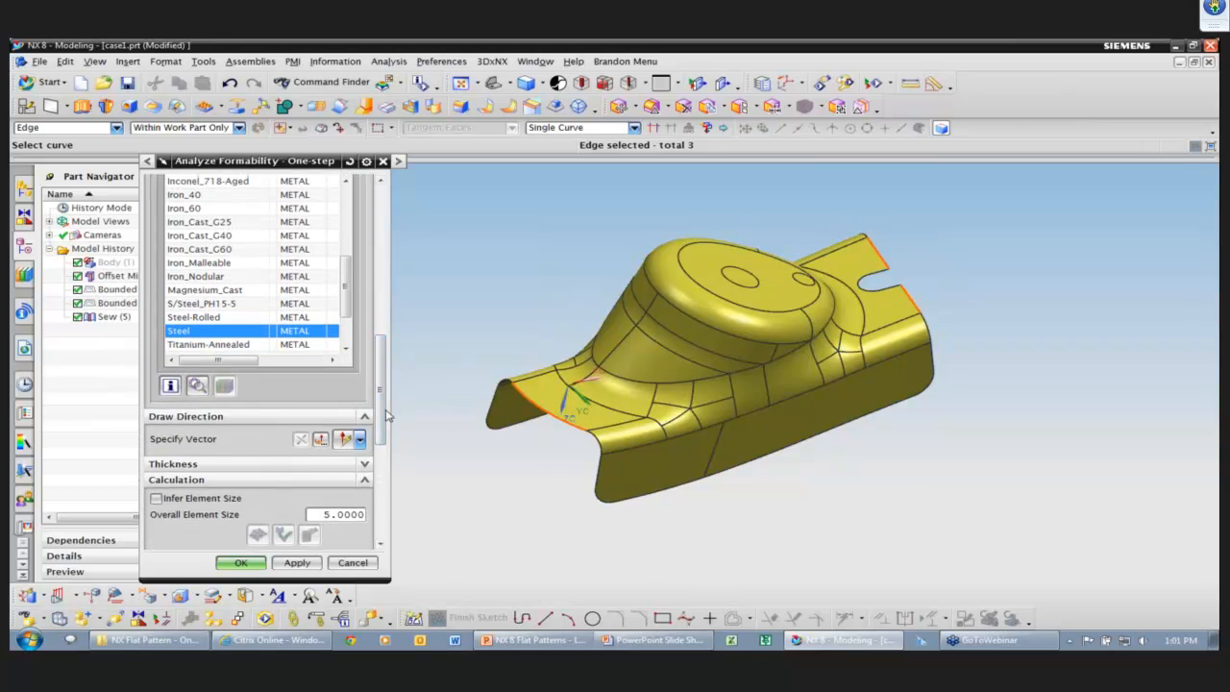
click(361, 440)
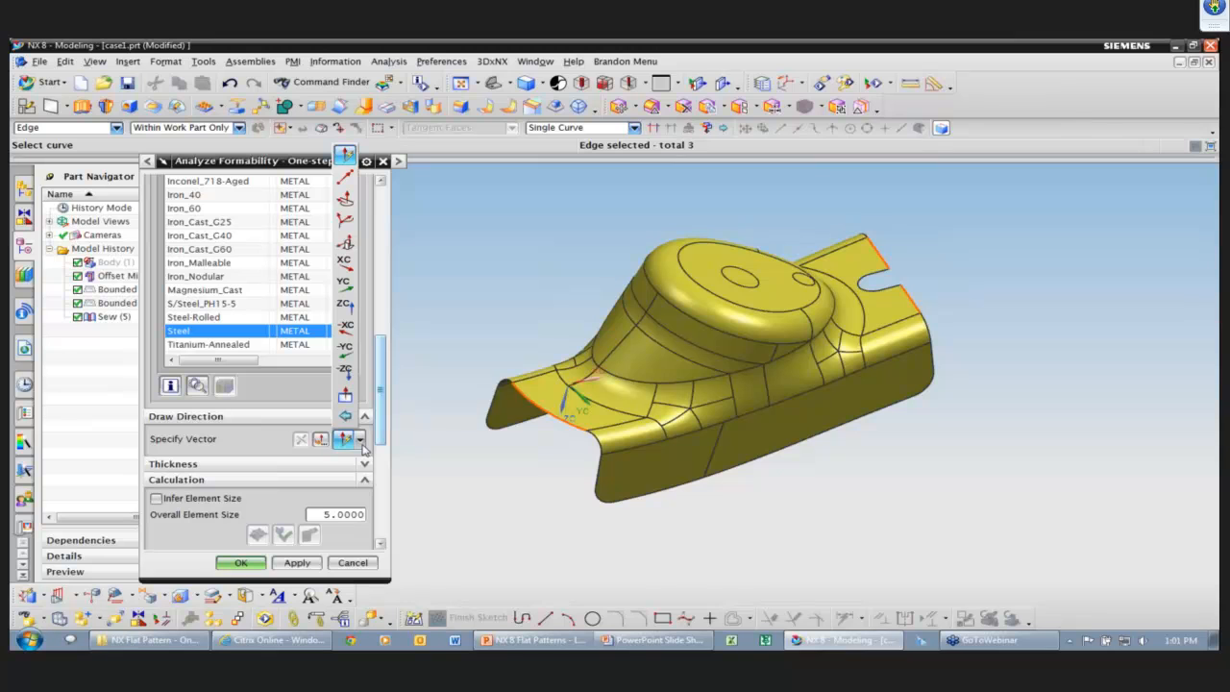
click(345, 373)
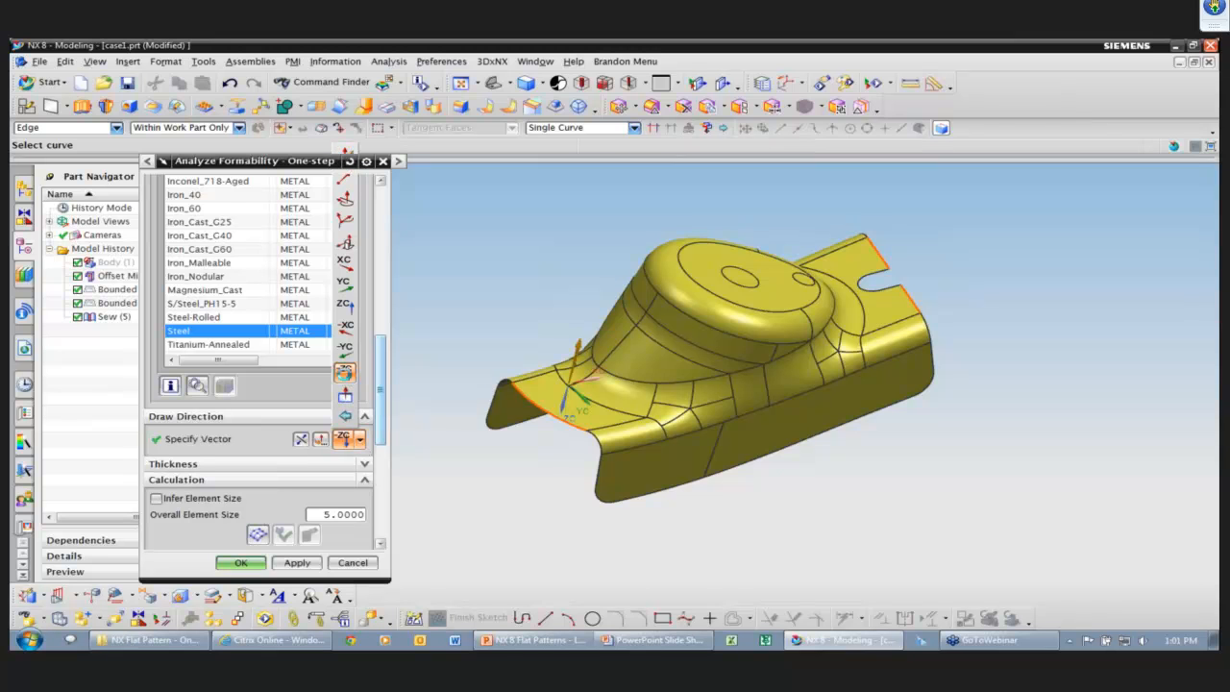
middle_drag(423, 377, 590, 404)
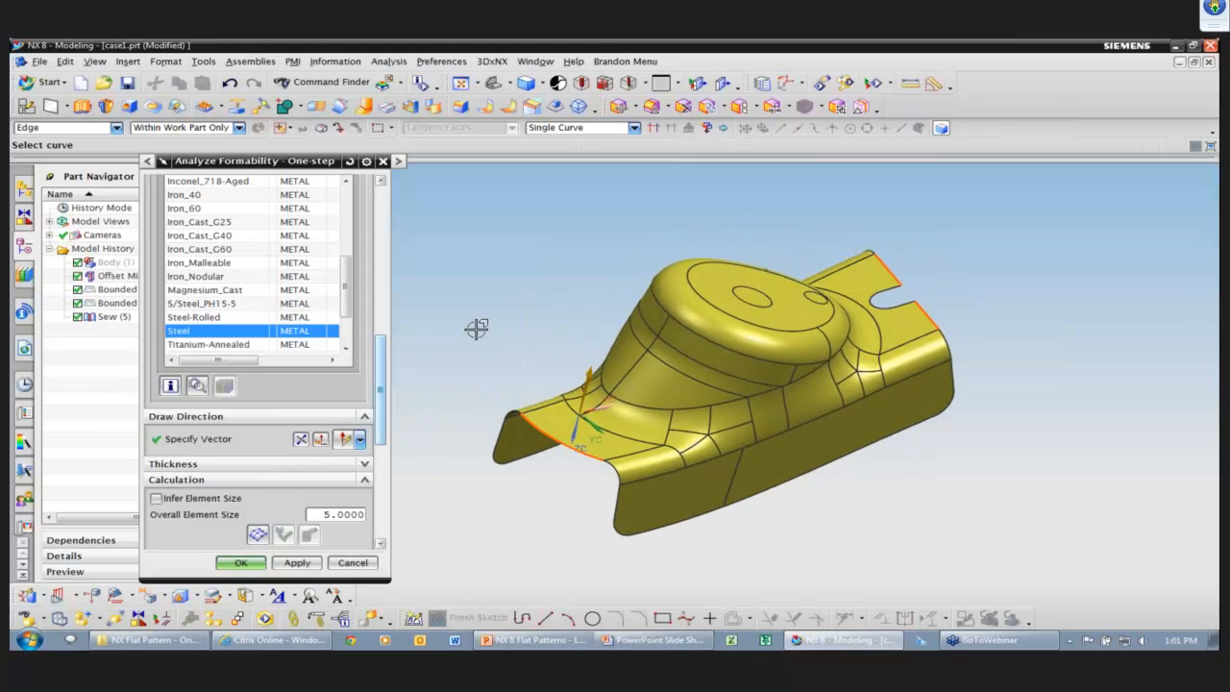
middle_drag(475, 327, 390, 345)
Generate a new mesh on the unform region instead of loading the existing mesh data
drag(380, 359, 384, 386)
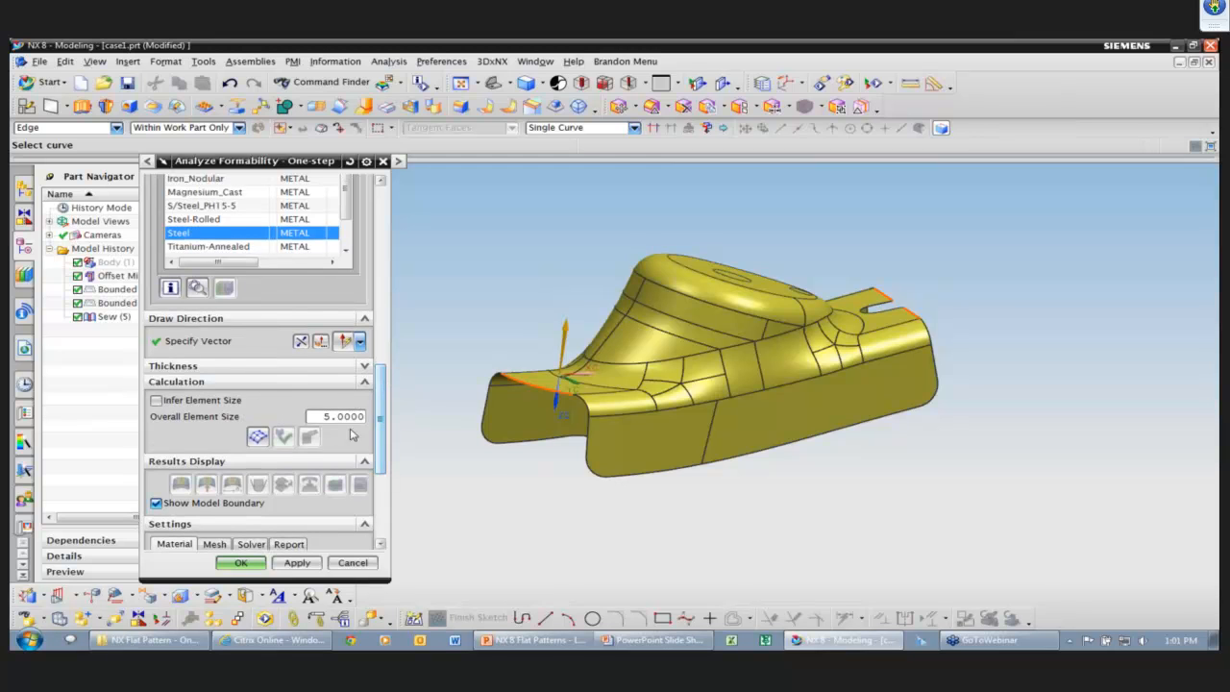
click(258, 438)
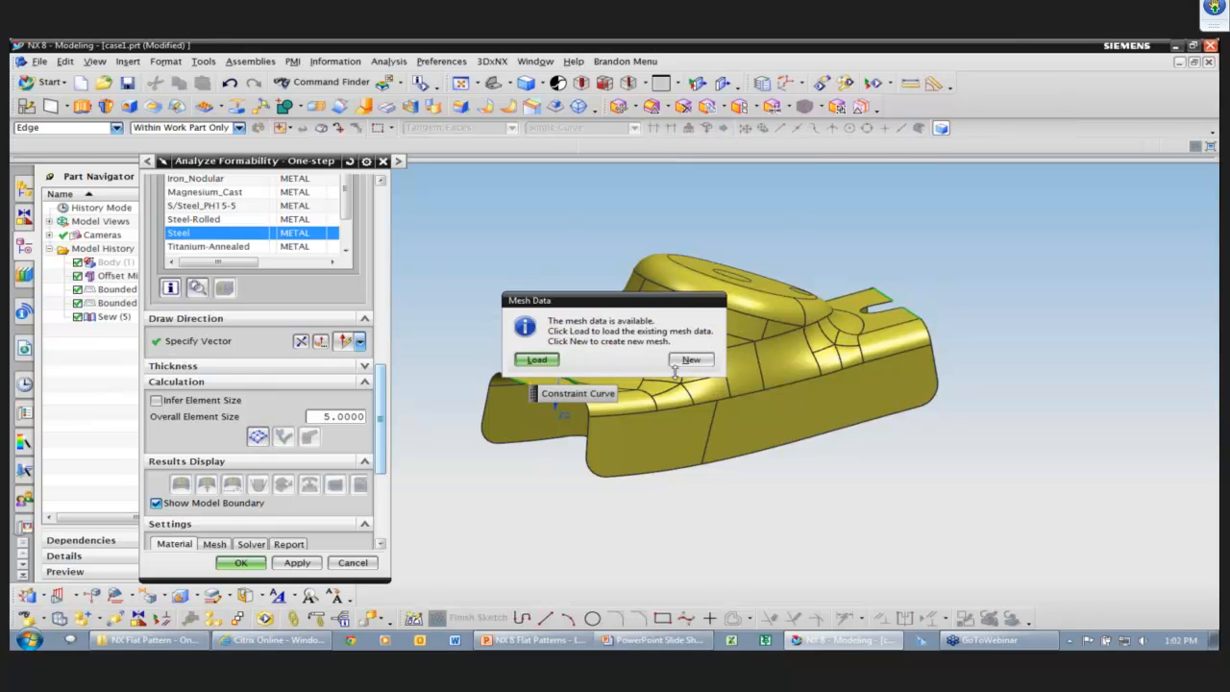
click(691, 361)
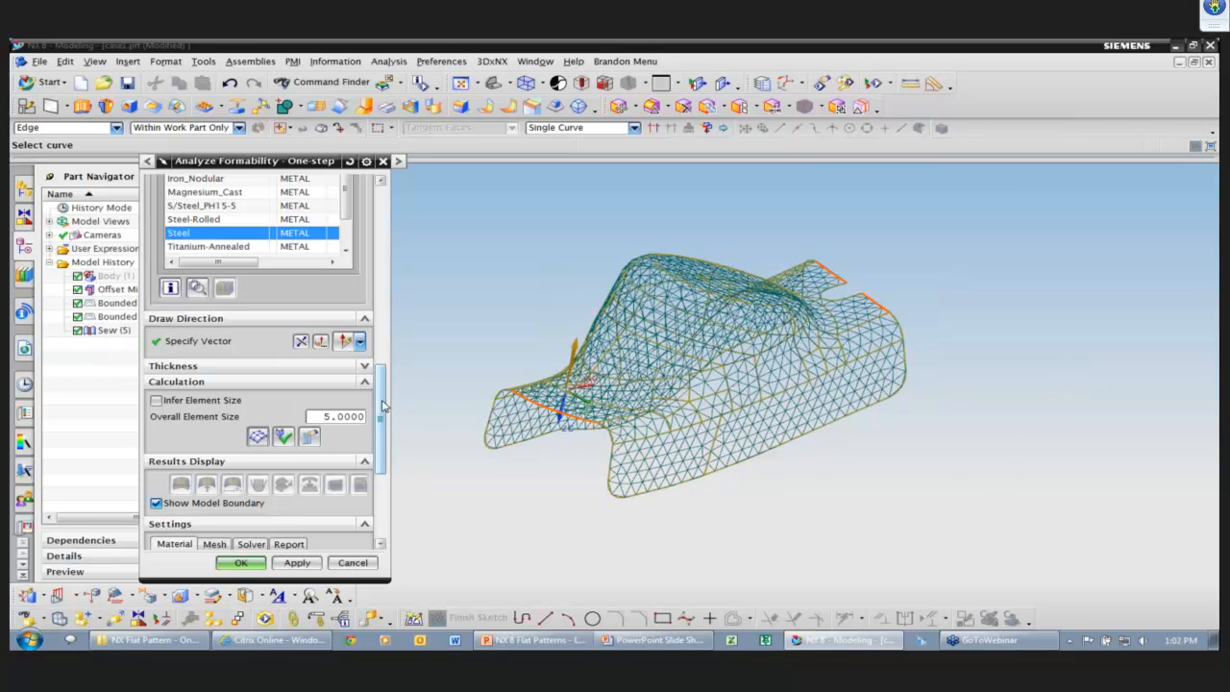
Calculate the one-step unforming and examine the resulting blank outline from above and at an angle
scroll(383, 406, down, 3)
scroll(383, 406, up, 3)
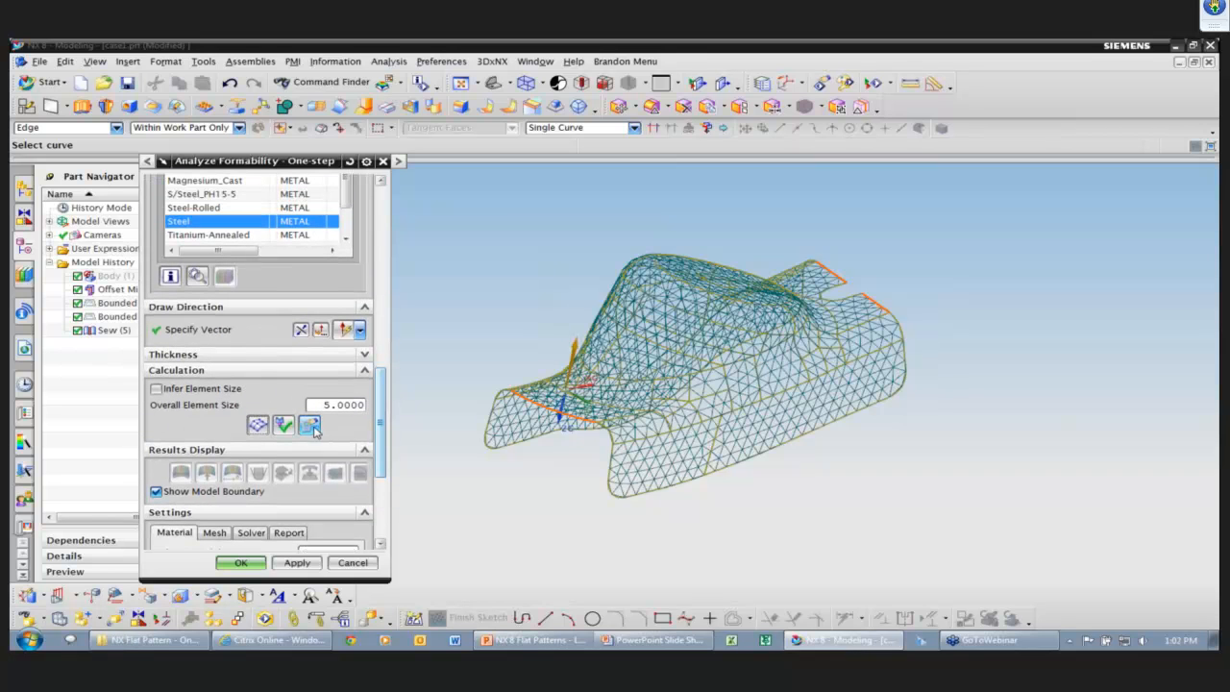
click(309, 426)
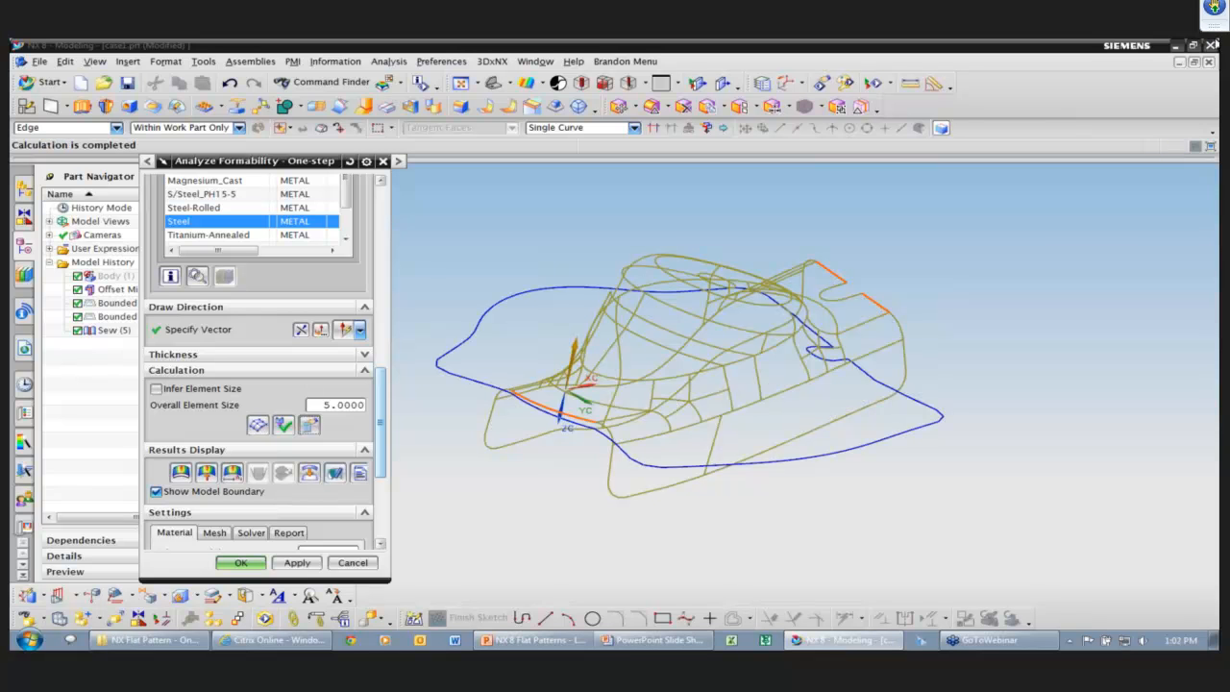
middle_drag(1060, 285, 1098, 329)
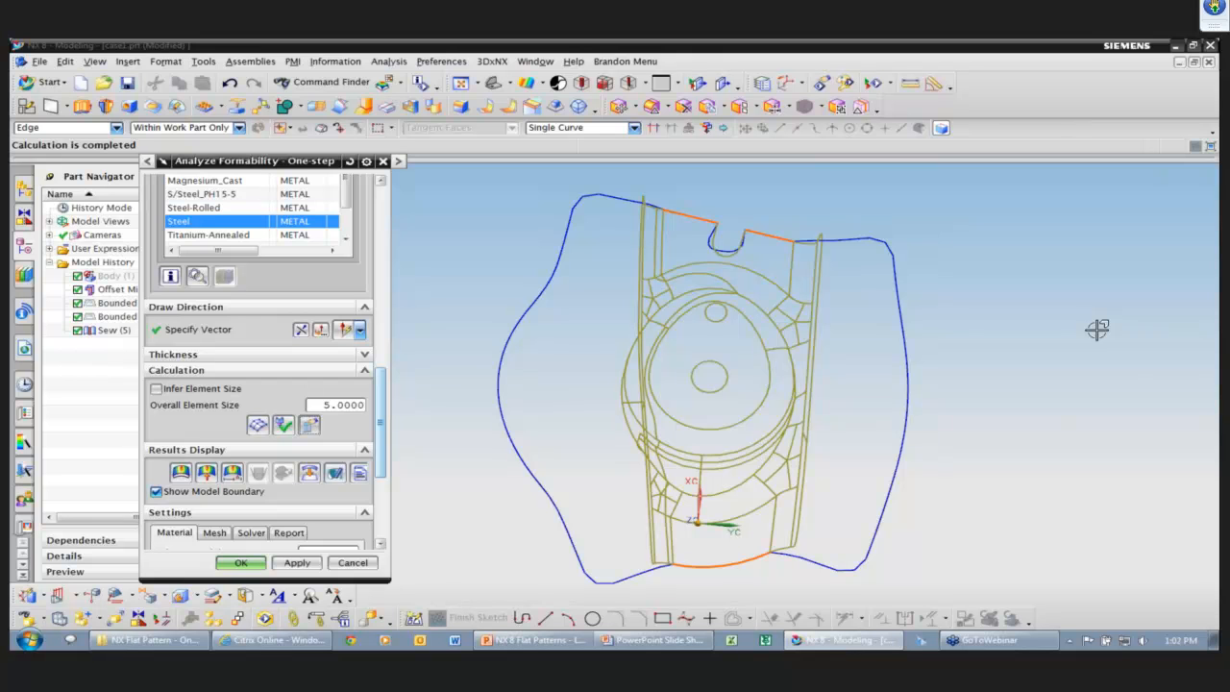
middle_drag(1096, 330, 1086, 337)
mouse_move(382, 378)
mouse_down()
mouse_move(386, 423)
mouse_move(385, 390)
mouse_up()
middle_drag(518, 315, 532, 286)
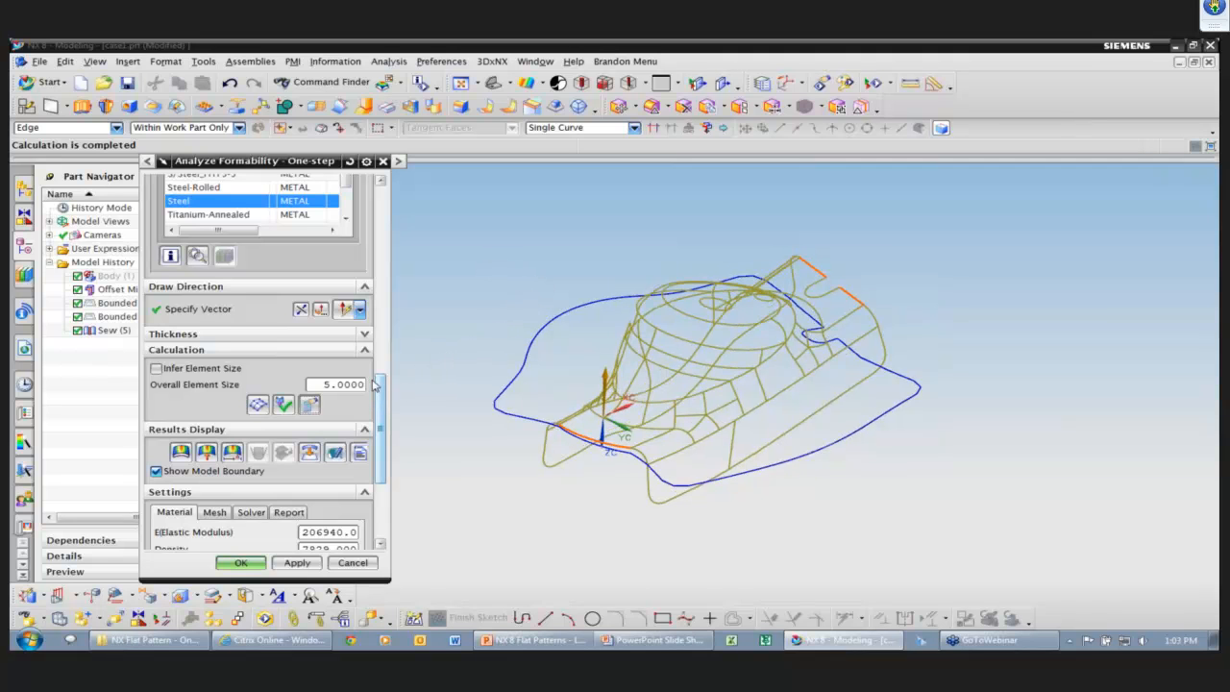
Display the thickness result on the formed part and examine its distribution from several angles
scroll(380, 394, down, 2)
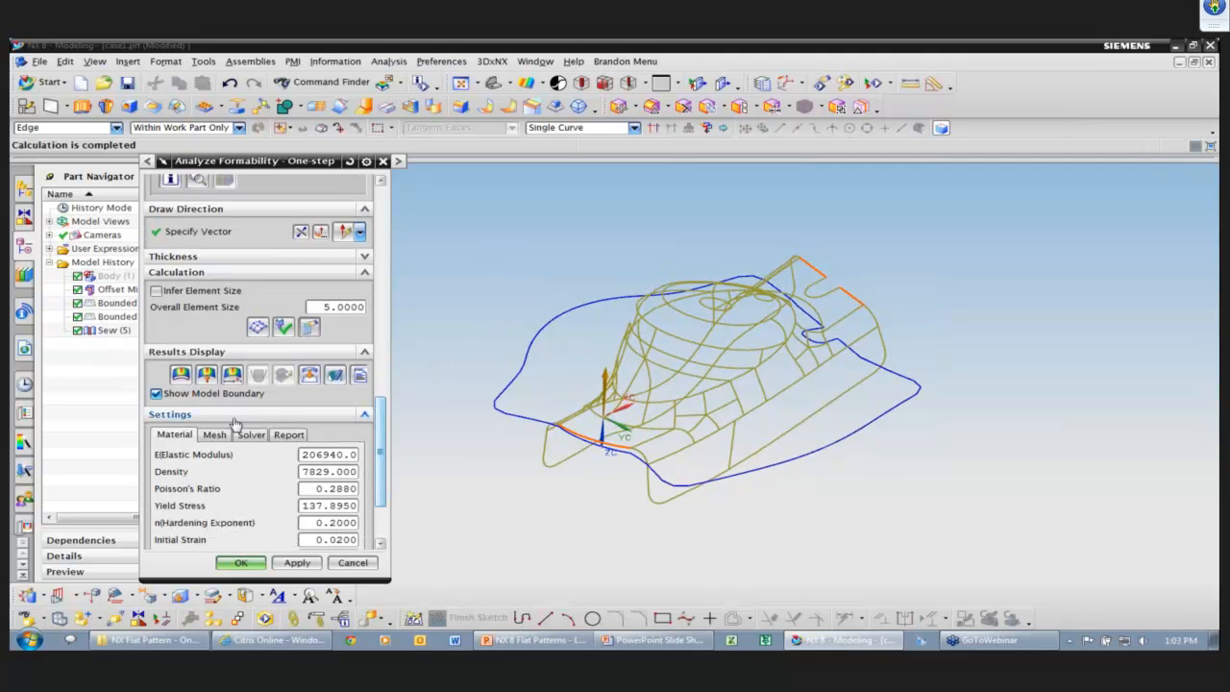
click(180, 377)
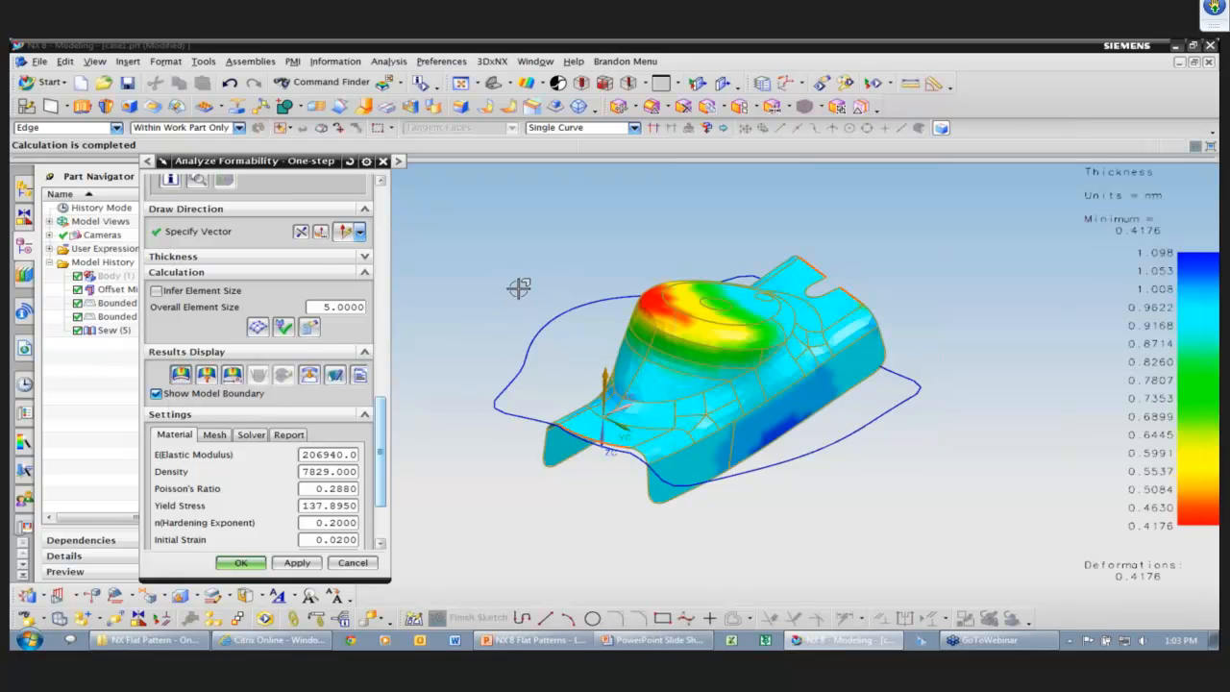
middle_drag(518, 288, 521, 271)
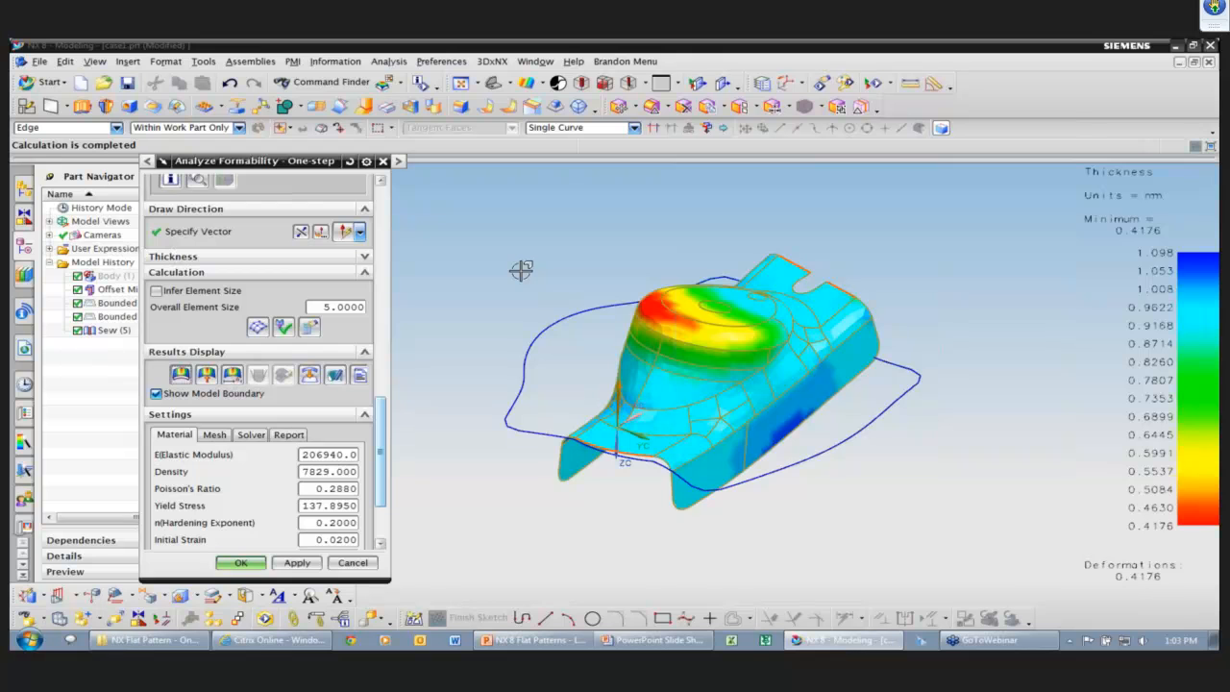
mouse_move(521, 270)
middle_down()
mouse_move(653, 413)
mouse_move(655, 349)
mouse_move(616, 302)
mouse_move(528, 270)
middle_up()
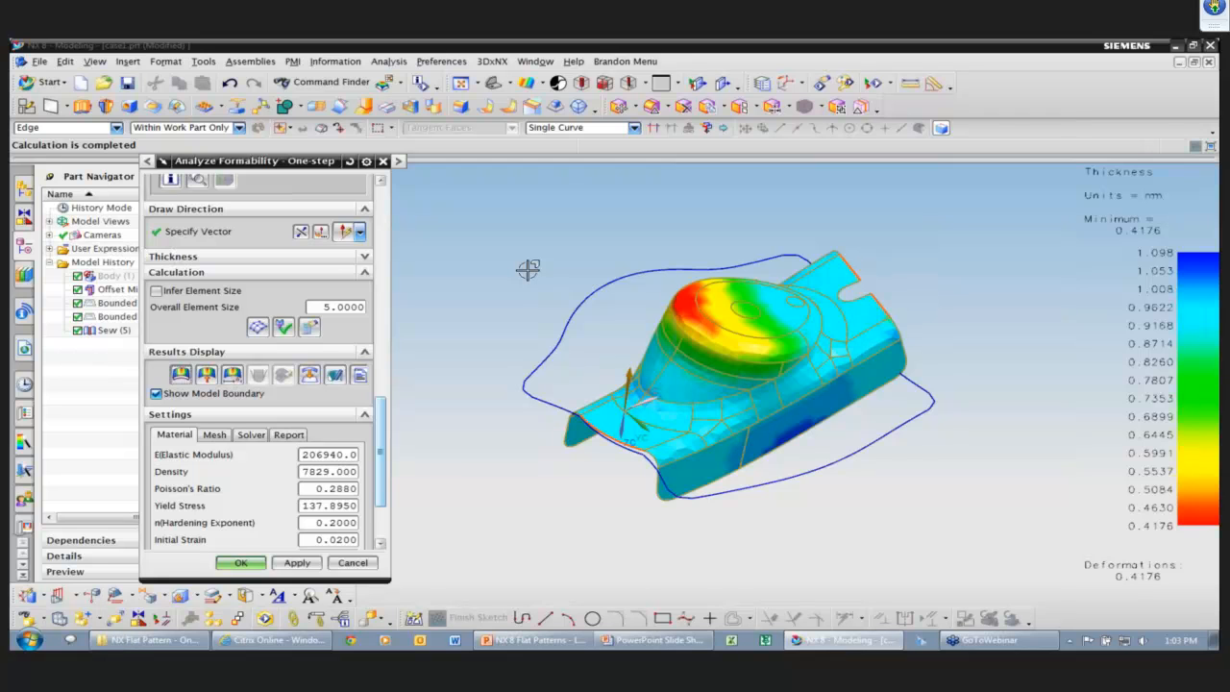
middle_drag(527, 270, 528, 272)
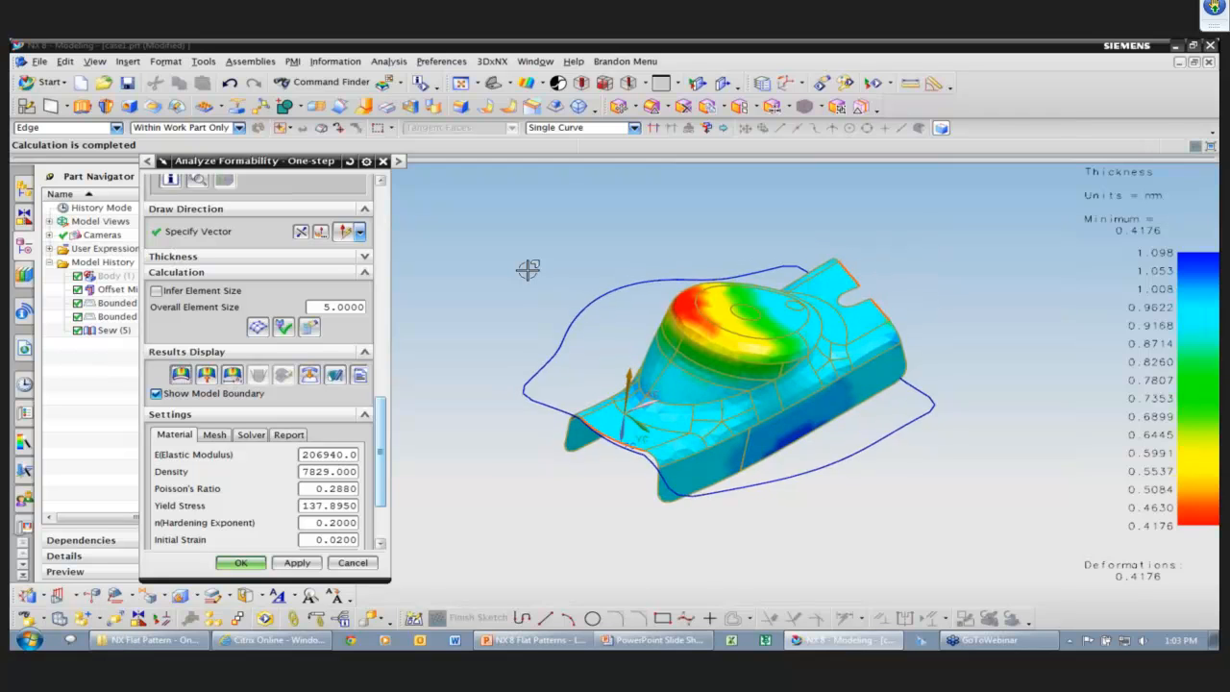
Display the stress result on the formed part, followed by the strain result
click(208, 378)
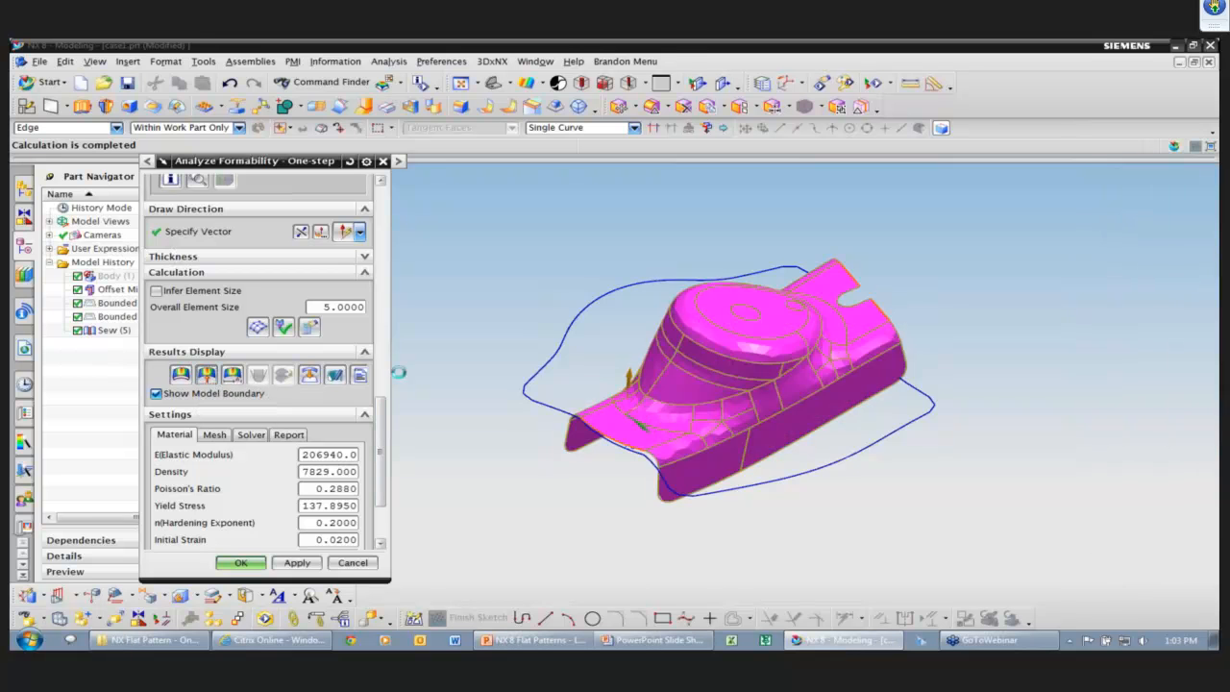
middle_drag(590, 288, 550, 279)
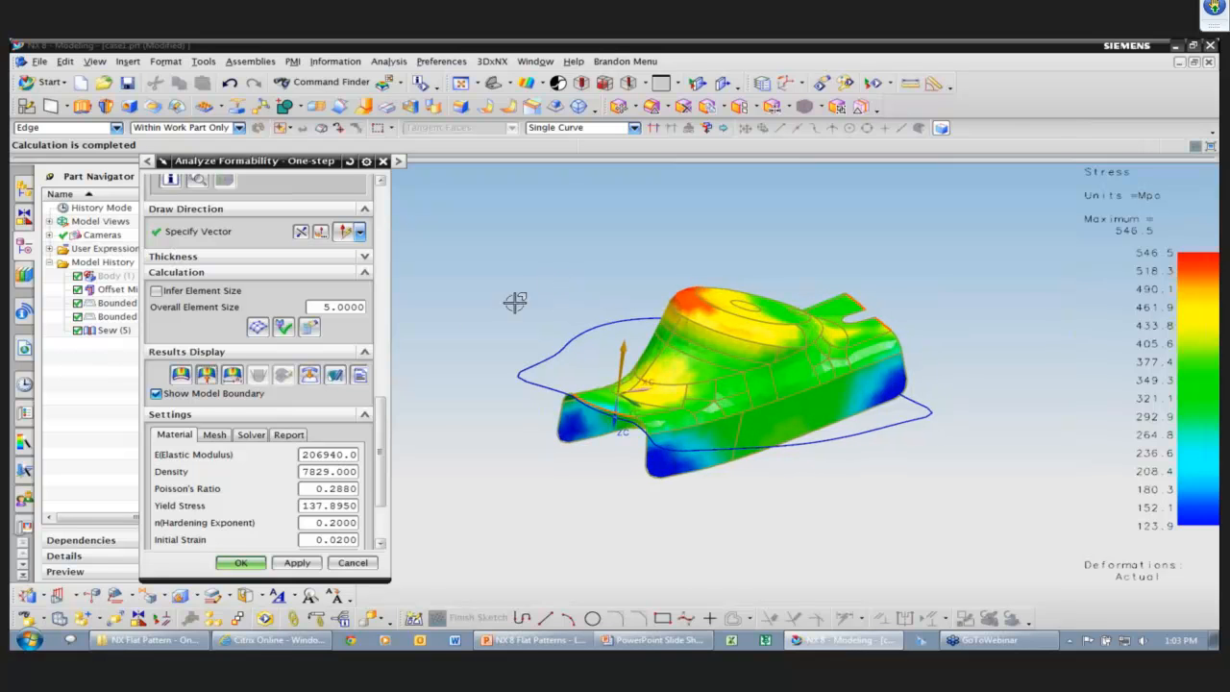
click(232, 374)
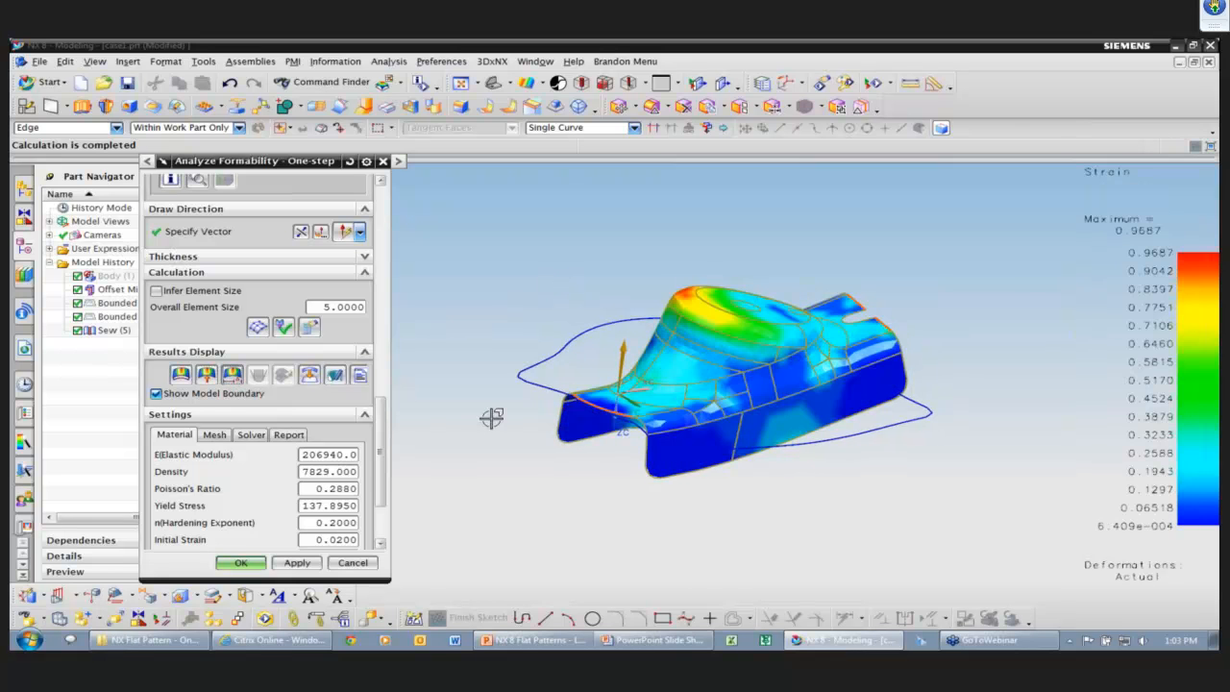
Display the flattened mesh result, and generate the One-step Formability Analysis report in a maximized browser window
click(308, 374)
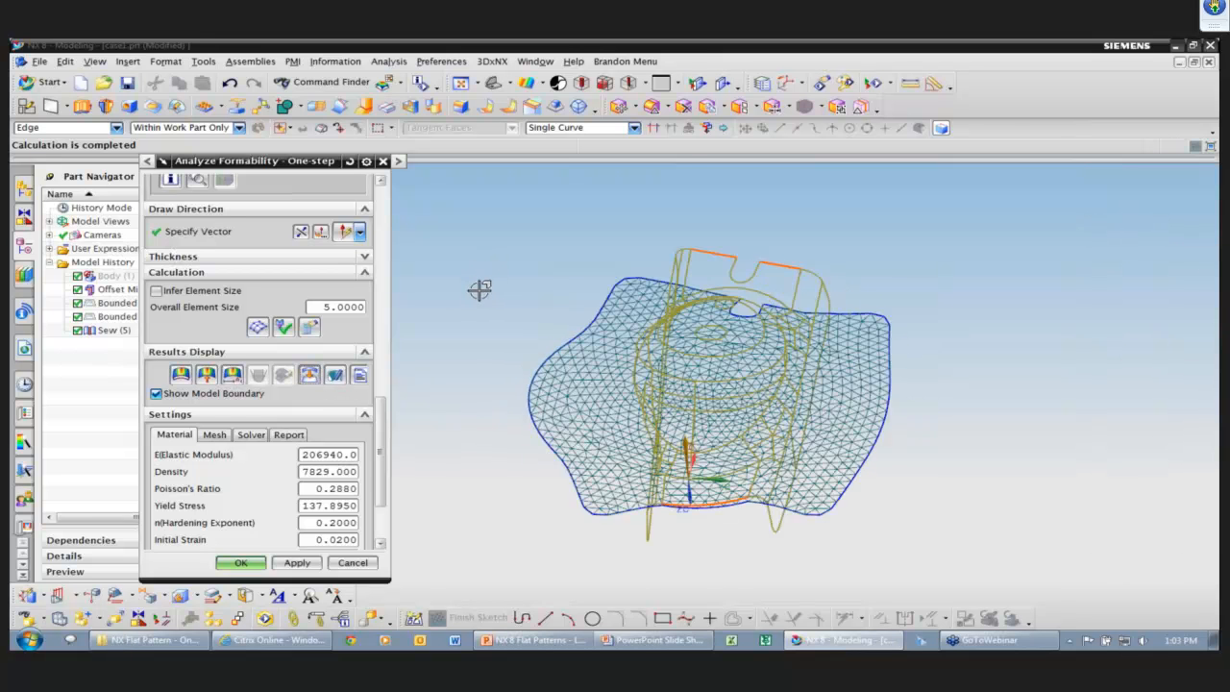
click(335, 375)
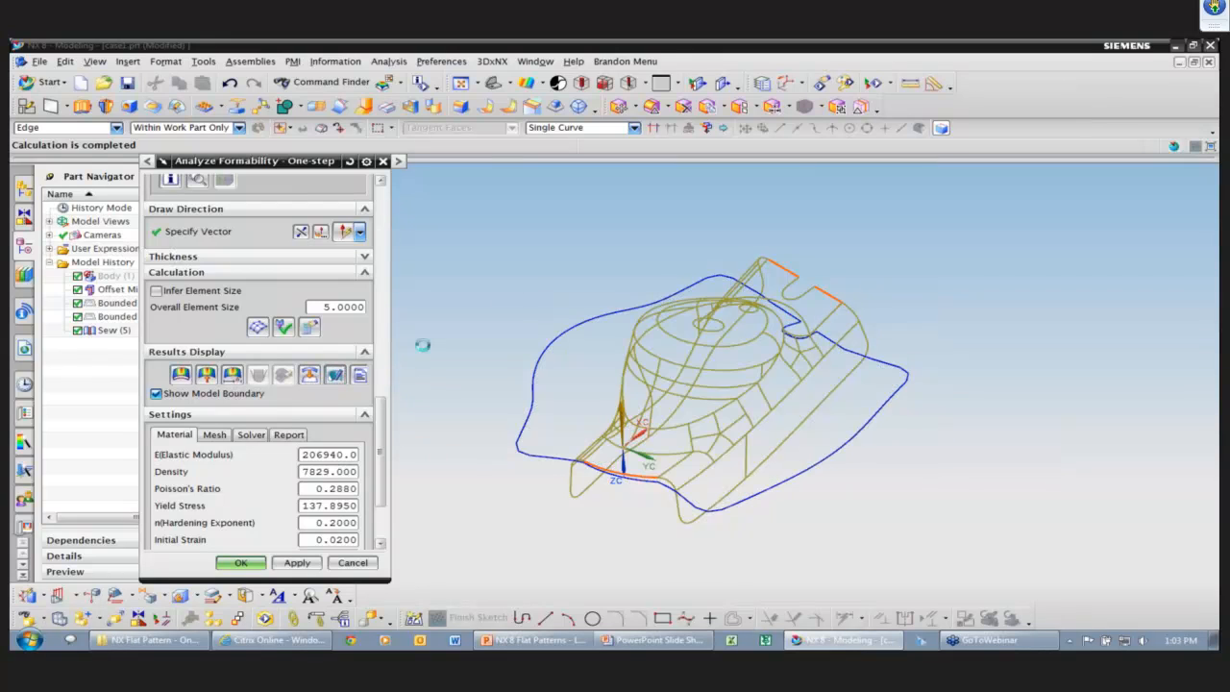
click(360, 375)
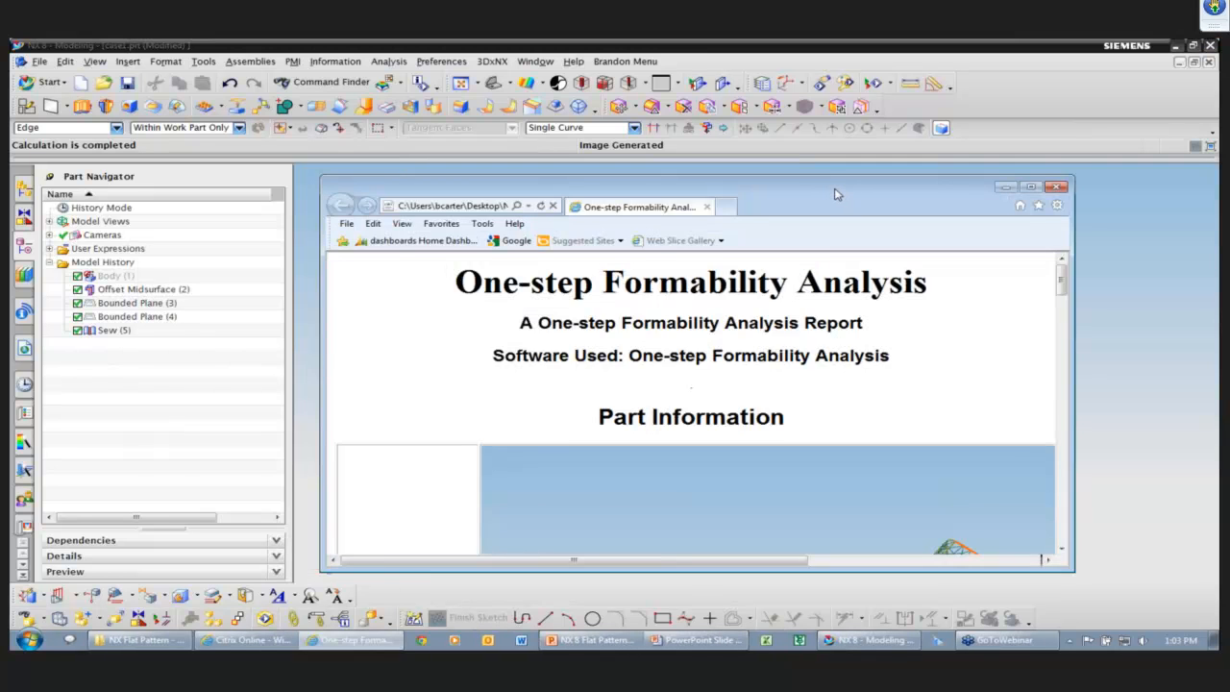
double_click(835, 193)
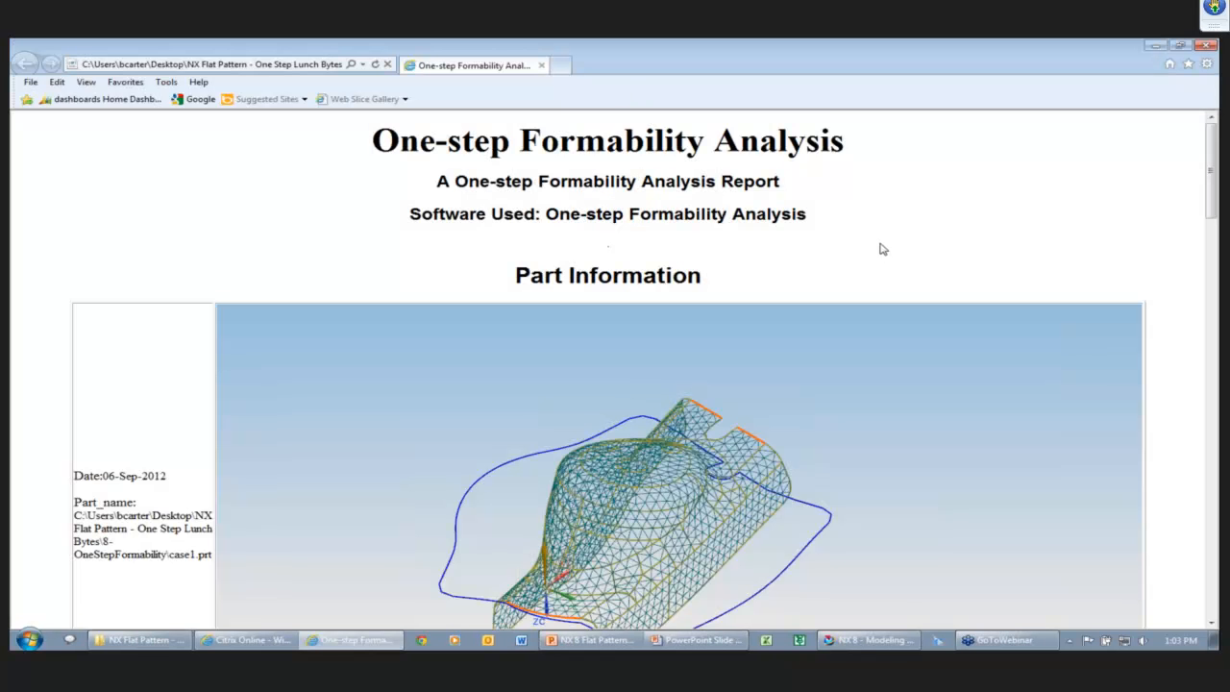